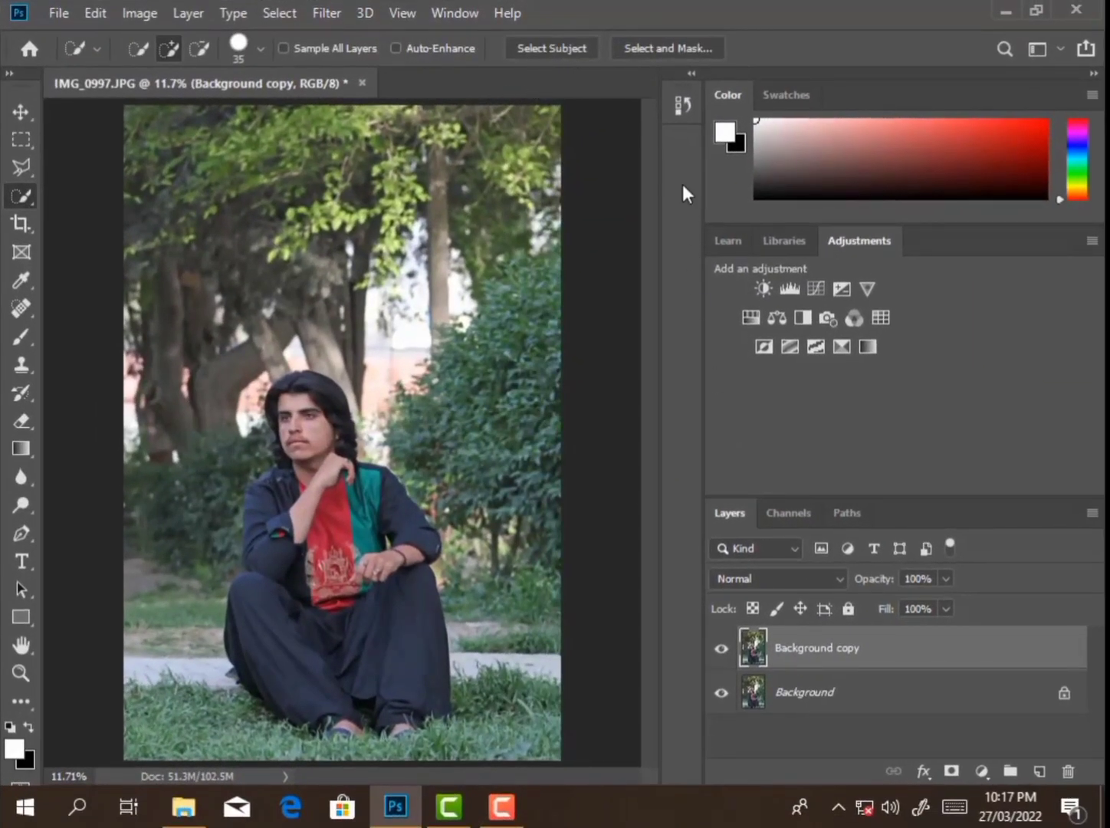
Step: Revert IMG_0997.JPG to its Open history state and duplicate Background as Background copy
left_click(681, 105)
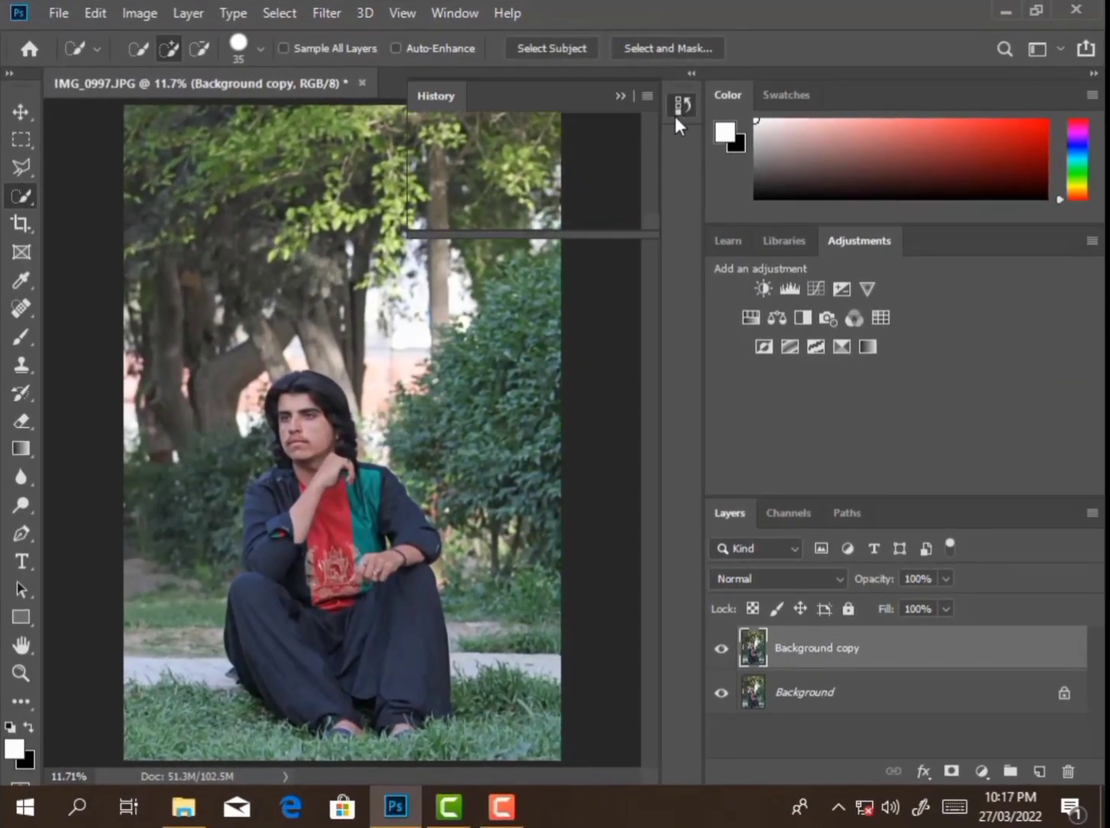
left_click(521, 164)
left_click(497, 137)
scroll(496, 136, "up", 2)
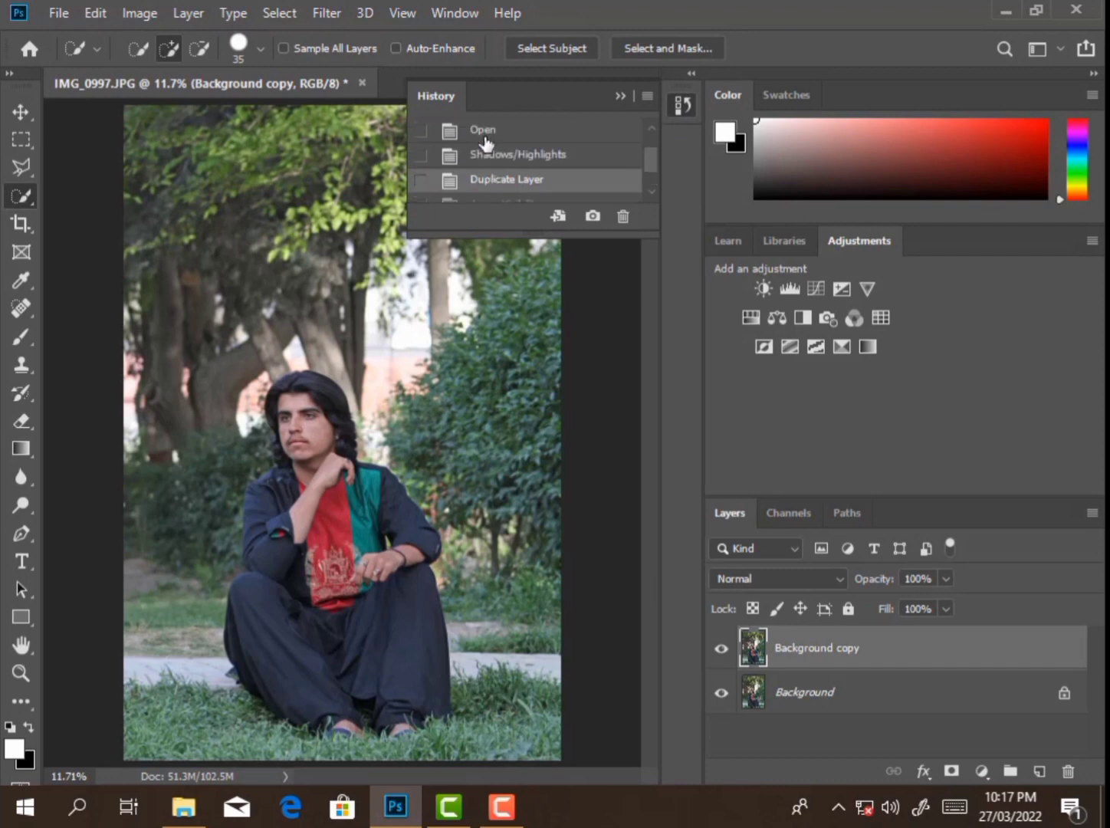
left_click(482, 154)
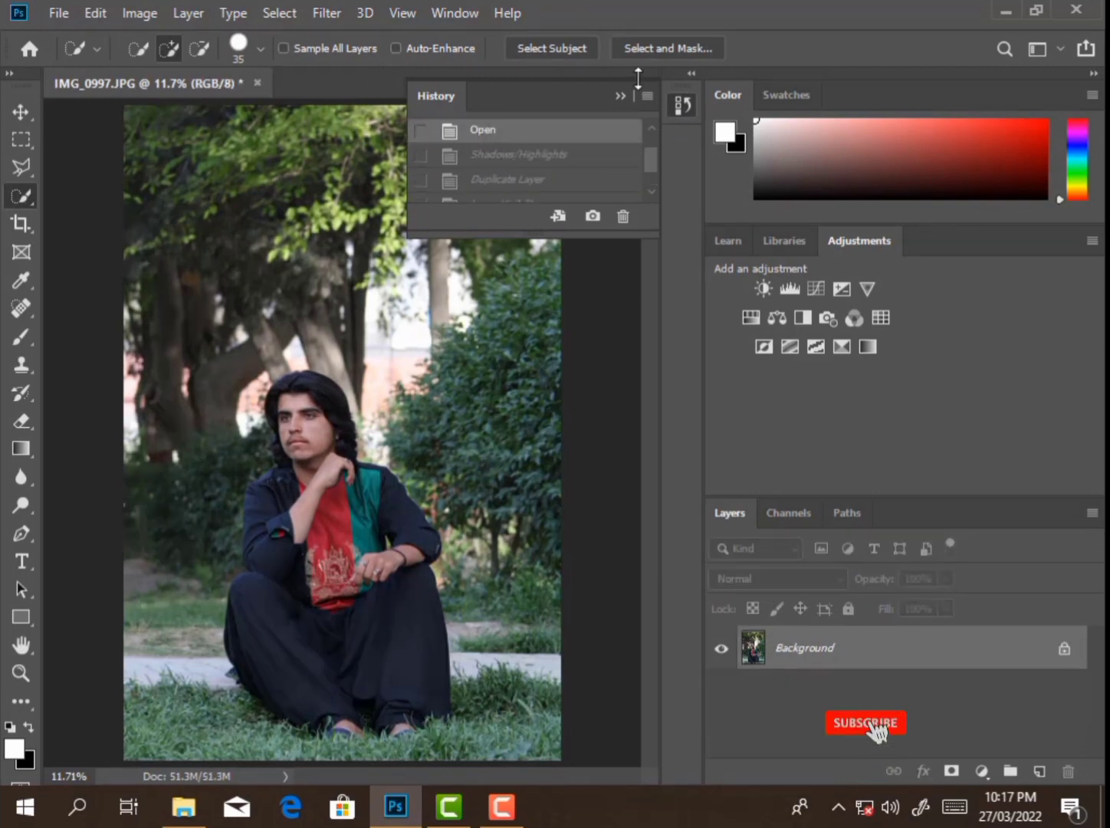
left_click(621, 96)
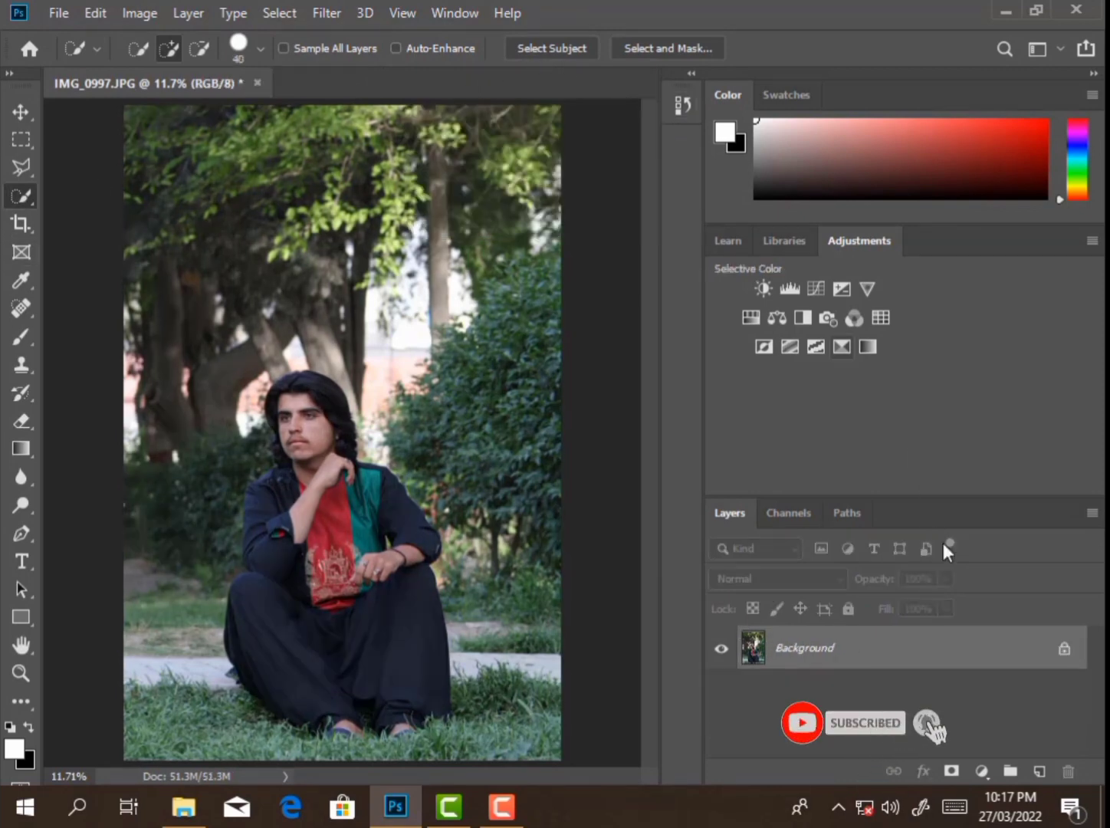
left_click_drag(997, 652, 1039, 771)
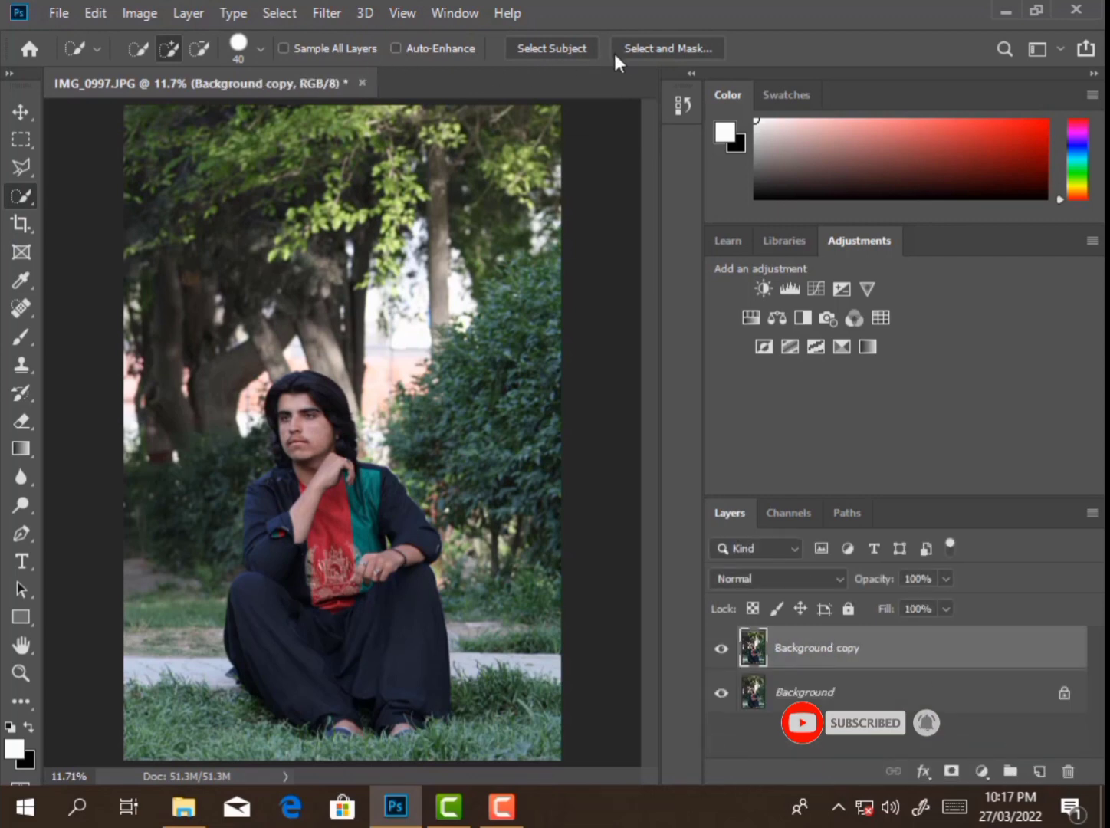
Step: Use Select Subject to select the seated man, then zoom in on his face
left_click(556, 48)
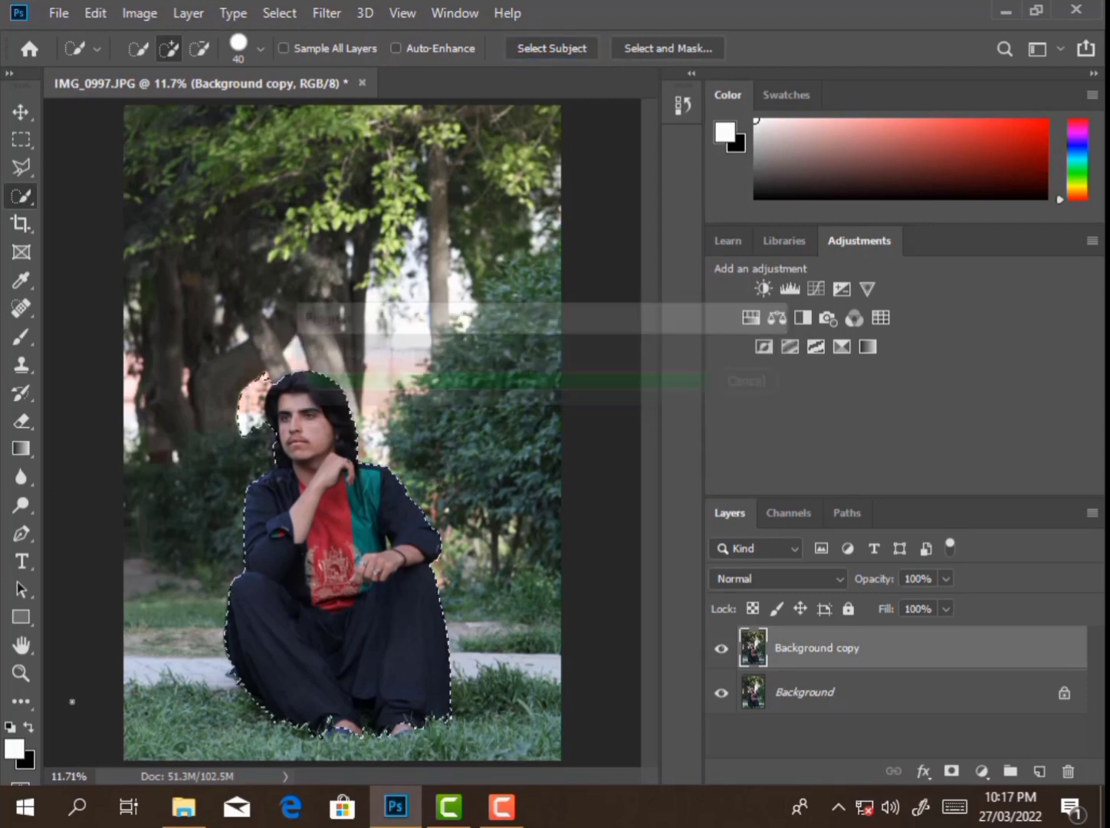
key("z")
left_click_drag(240, 418, 414, 421)
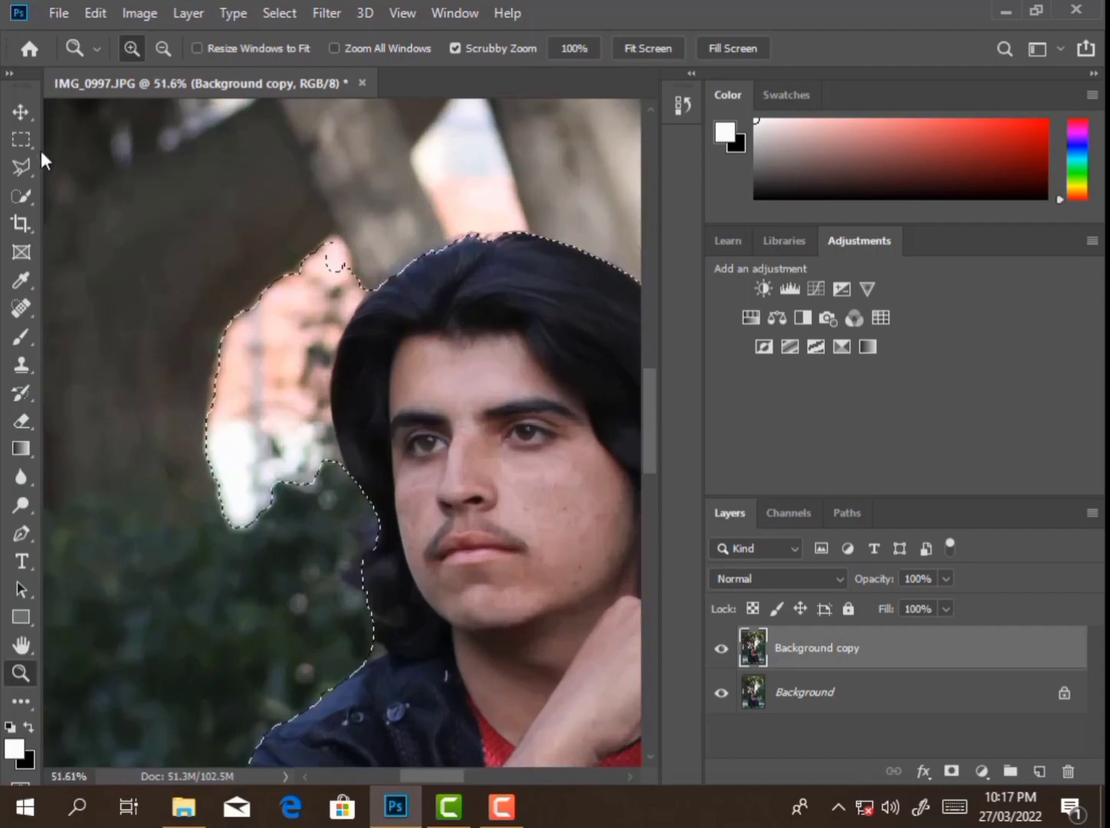
Step: With the Polygonal Lasso, subtract the background patch beside the man's hair from the selection
left_click(21, 167)
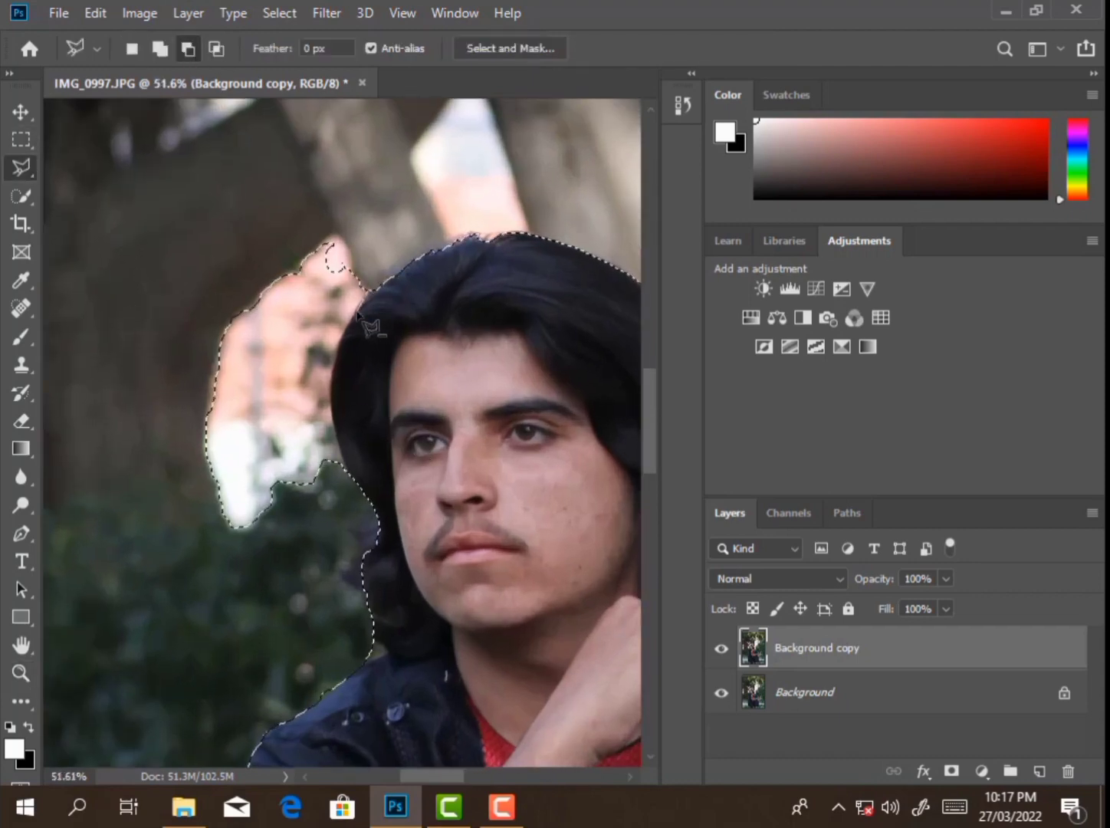
left_click(342, 339)
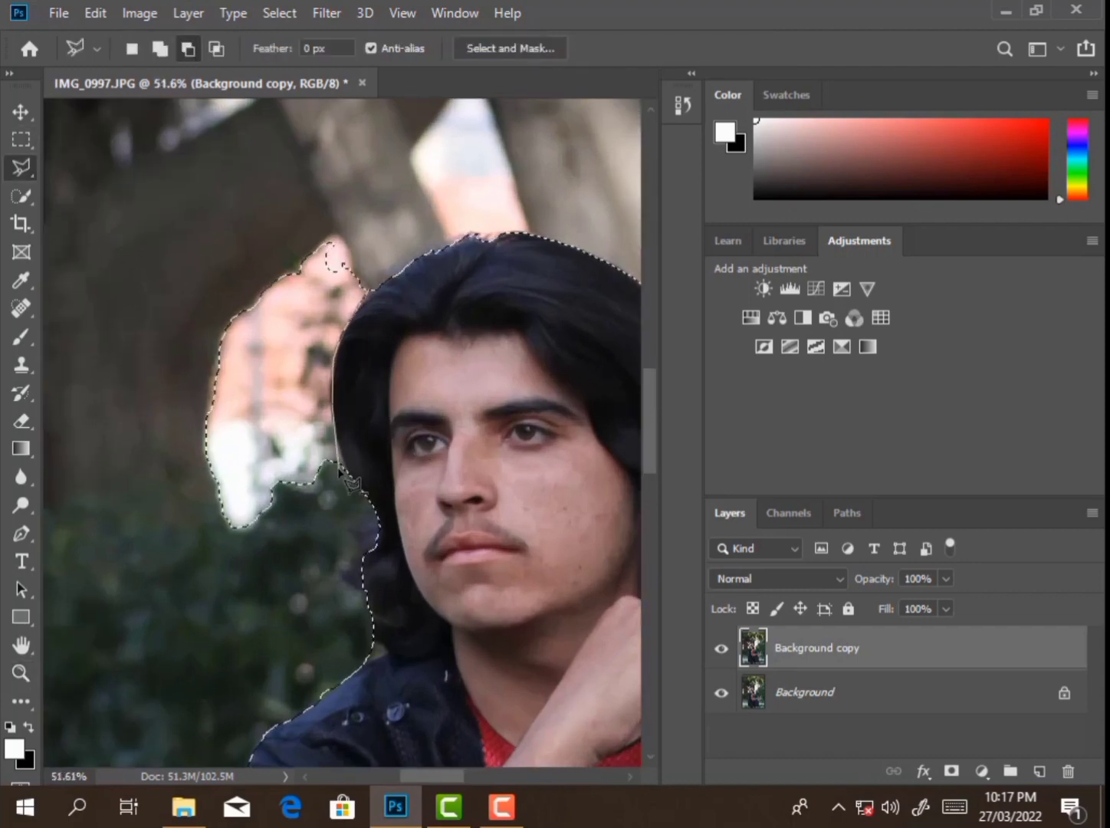
left_click(124, 513)
left_click(86, 347)
left_click(223, 177)
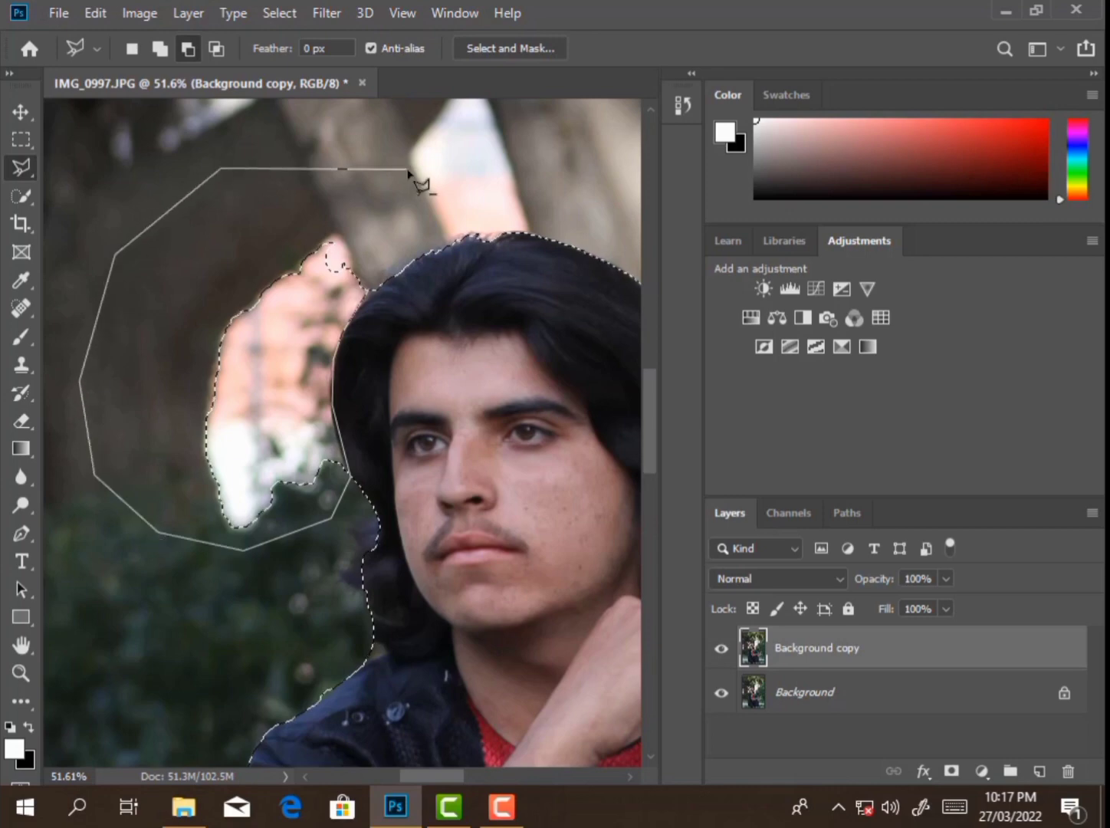
left_click(337, 247)
scroll(464, 742, "down", 3)
scroll(464, 743, "down", 5)
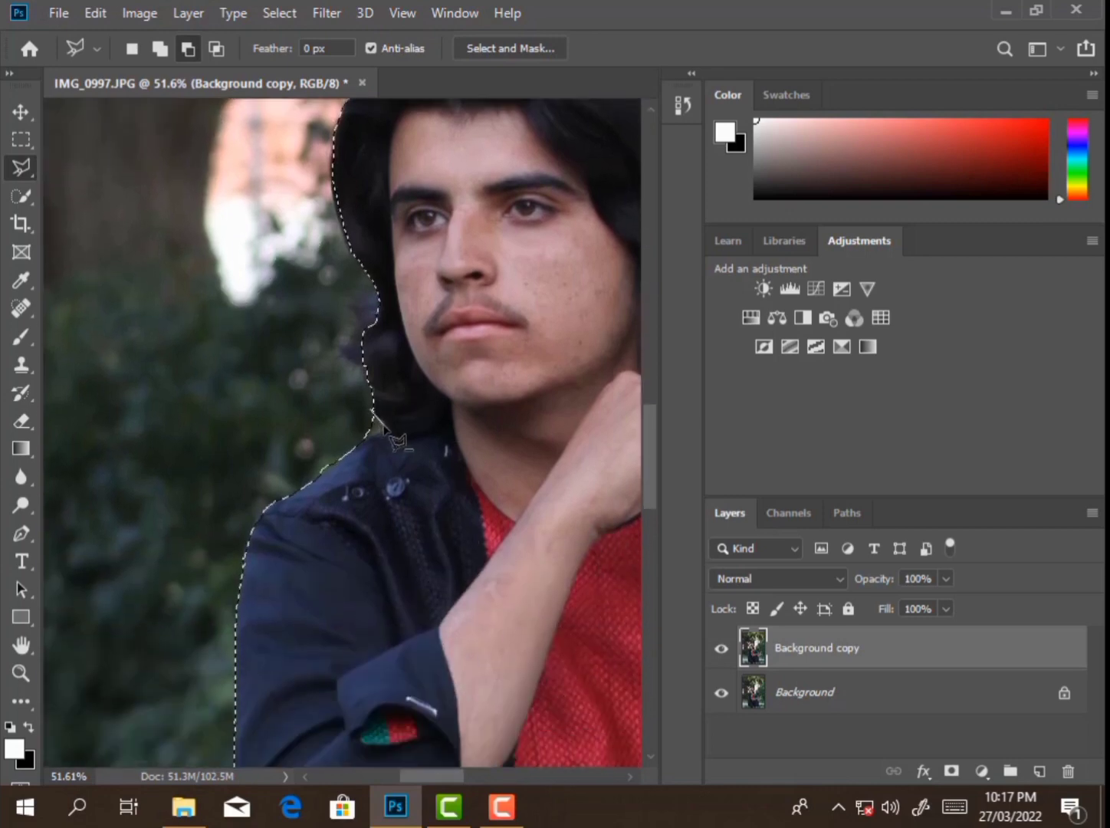
double_click(260, 464)
scroll(246, 491, "down", 8)
scroll(225, 528, "down", 7)
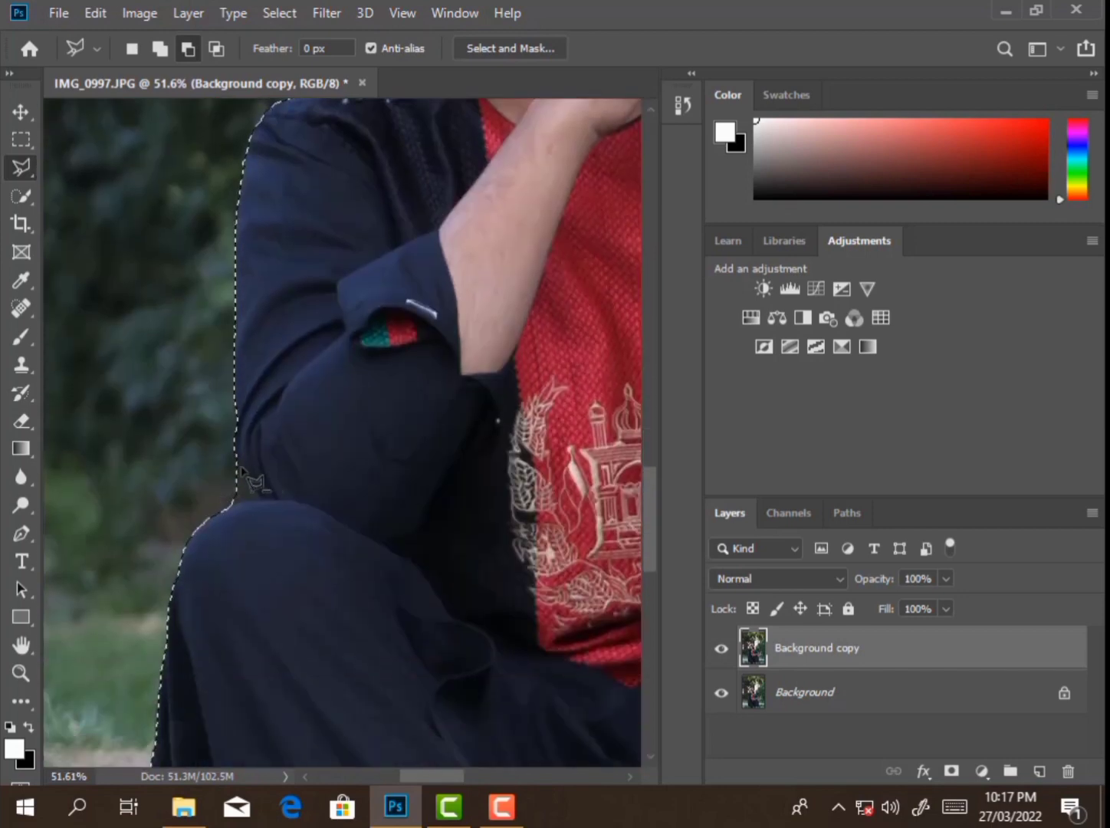
Step: Trace along the robe's edge to remove the grass from the selection
left_click(227, 507)
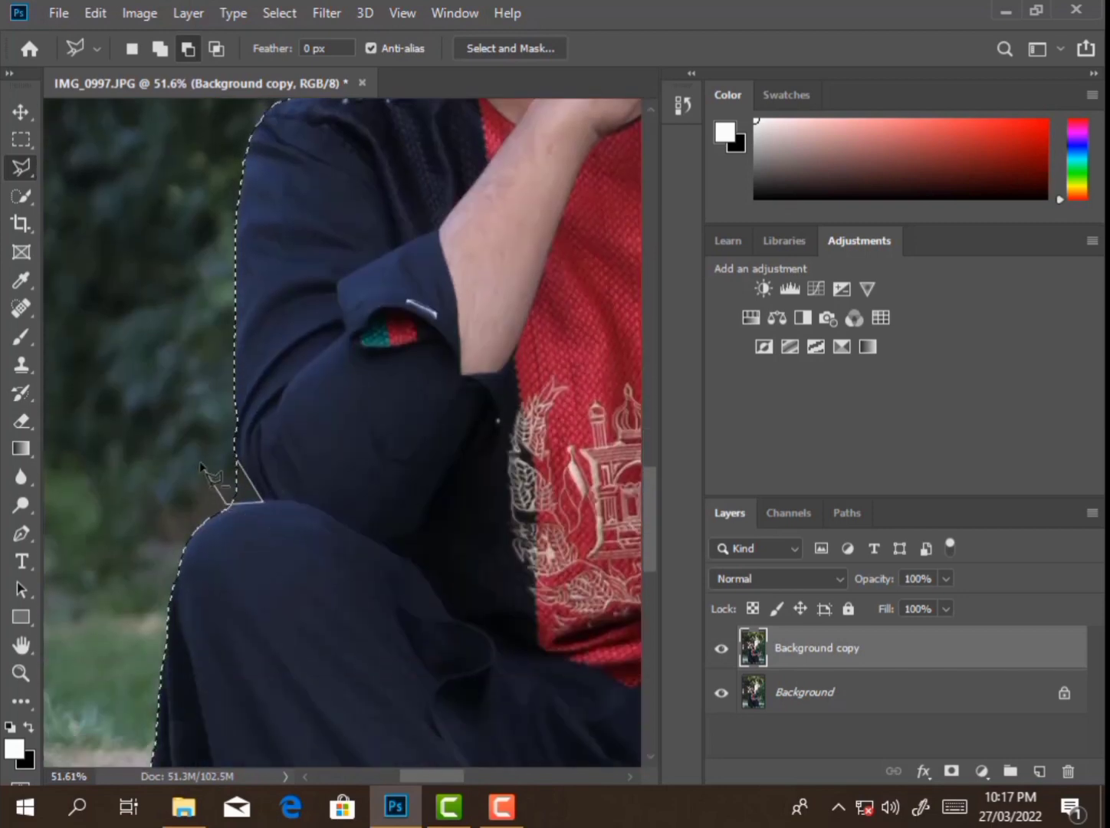
scroll(200, 463, "down", 10)
scroll(200, 467, "down", 3)
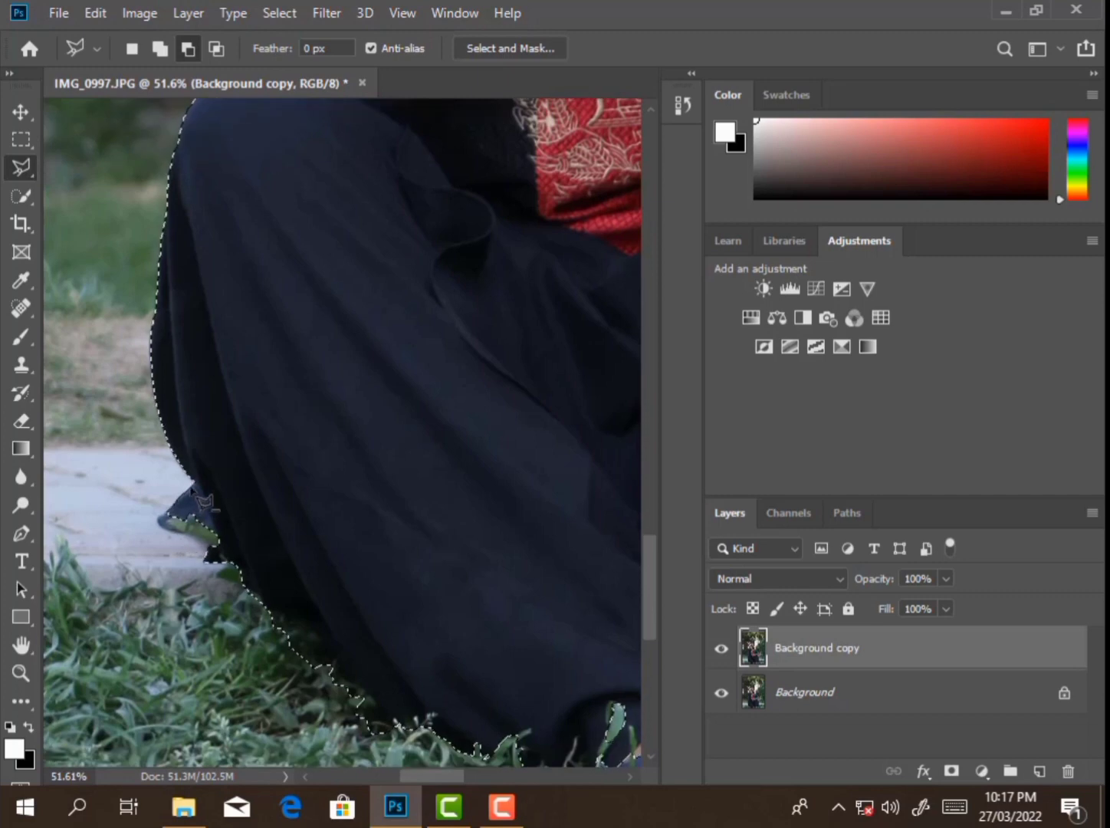
scroll(164, 529, "down", 3)
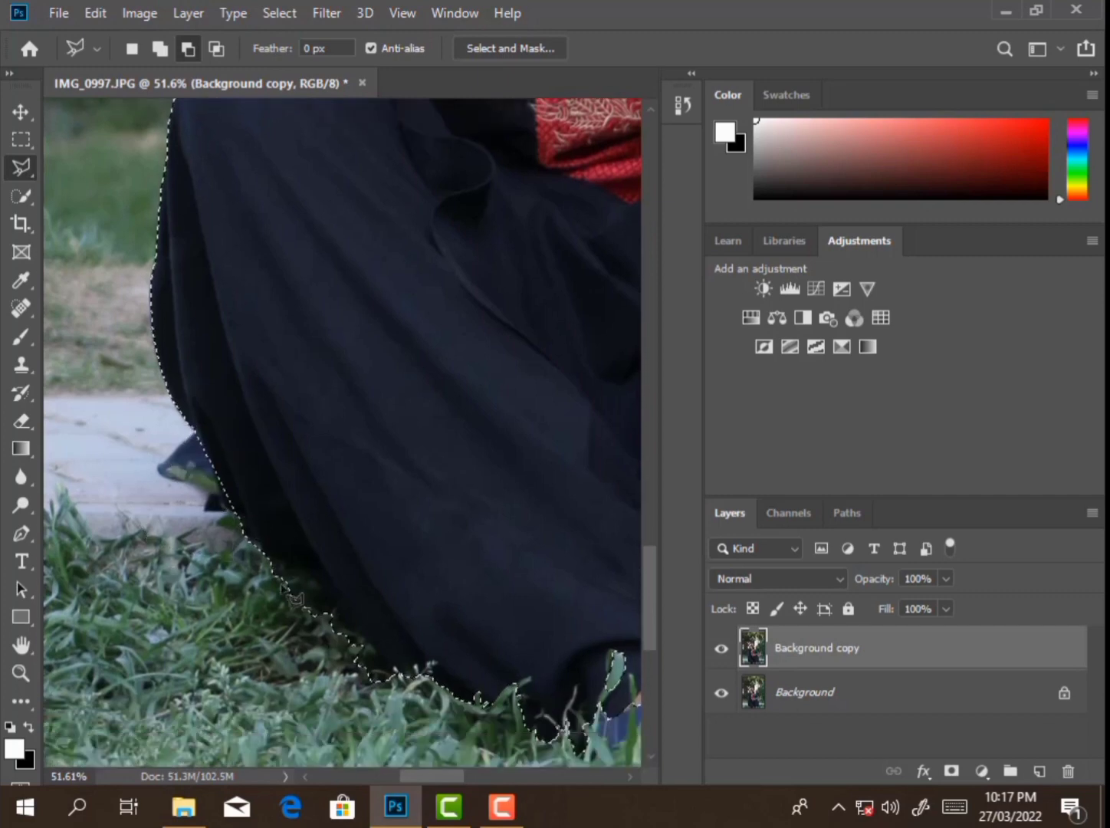
scroll(230, 491, "down", 3)
left_click(244, 478)
left_click(414, 632)
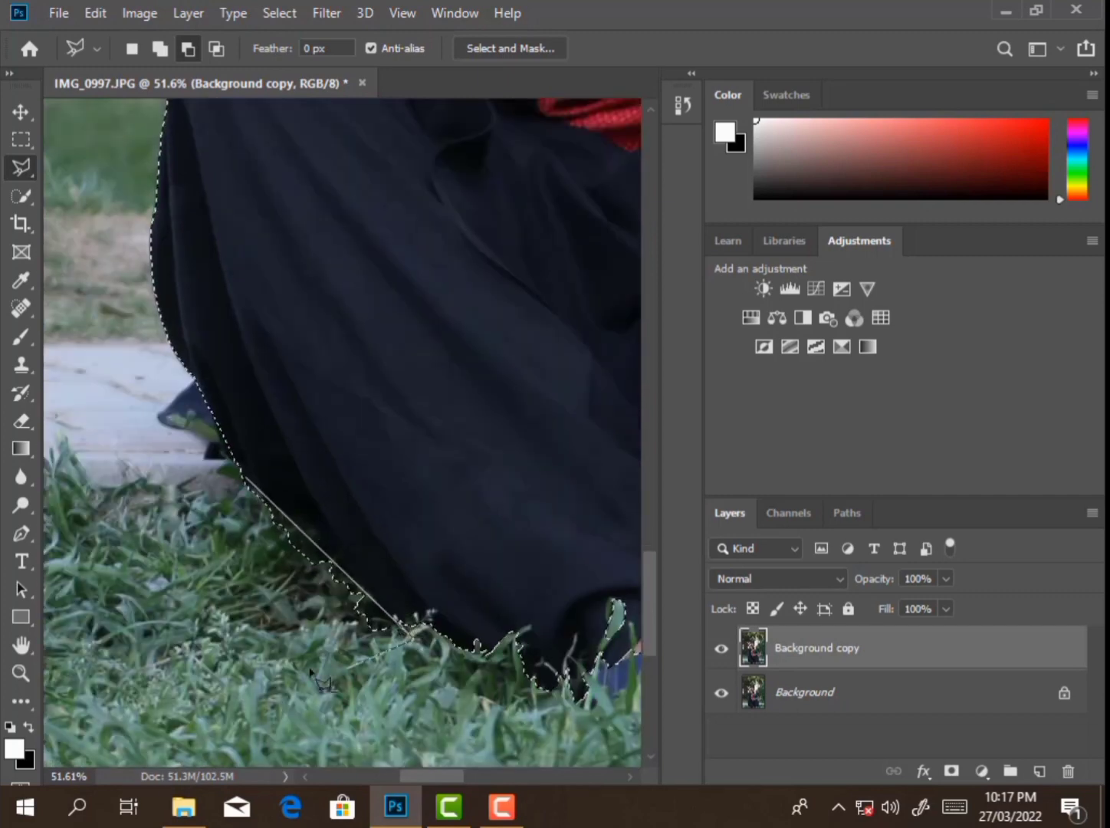
left_click(349, 667)
left_click(275, 627)
scroll(458, 719, "down", 5)
scroll(468, 719, "right", 5)
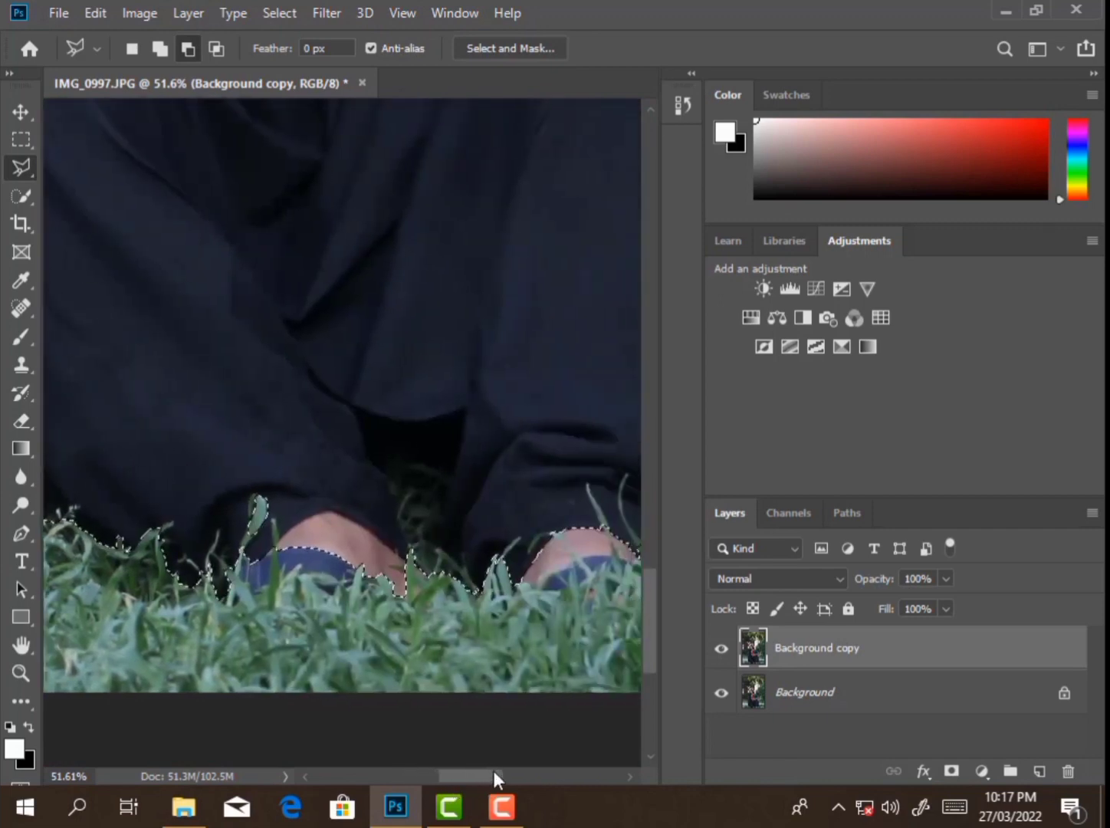
Step: Add the man's foot area to the selection in Add mode
left_click(159, 49)
left_click(121, 540)
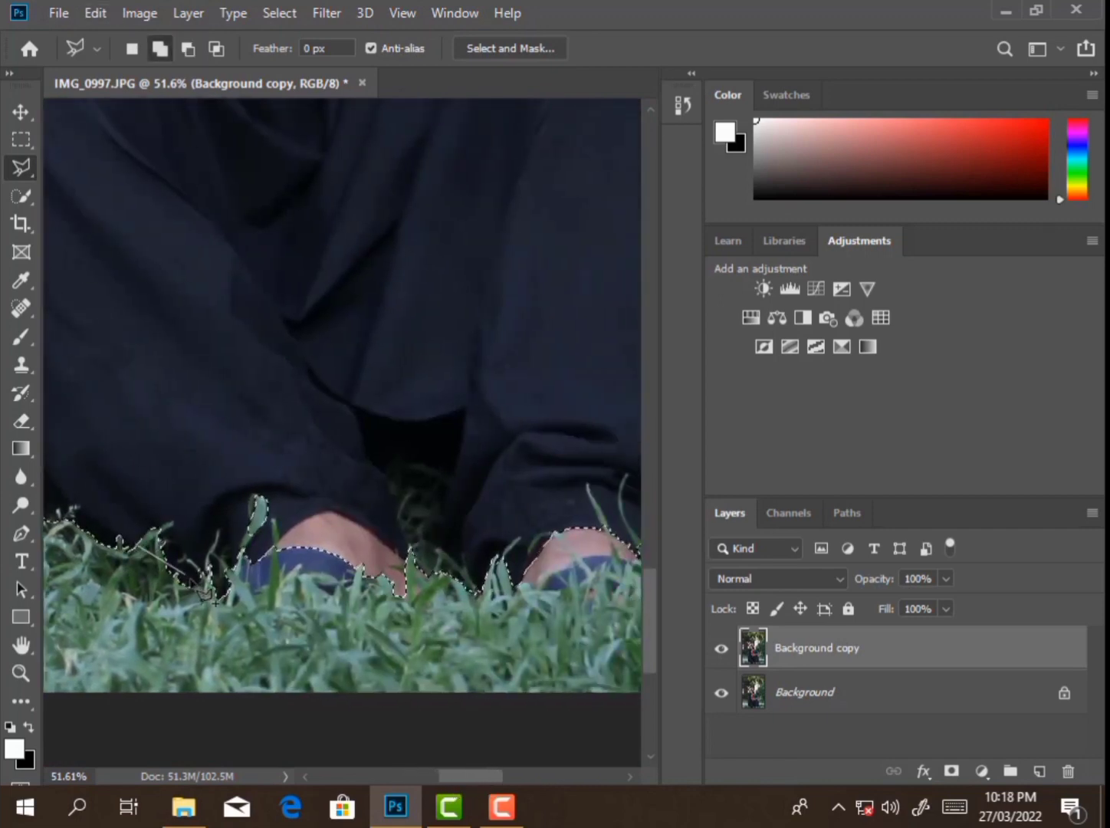
left_click(427, 521)
left_click(322, 384)
left_click(117, 377)
left_click(120, 541)
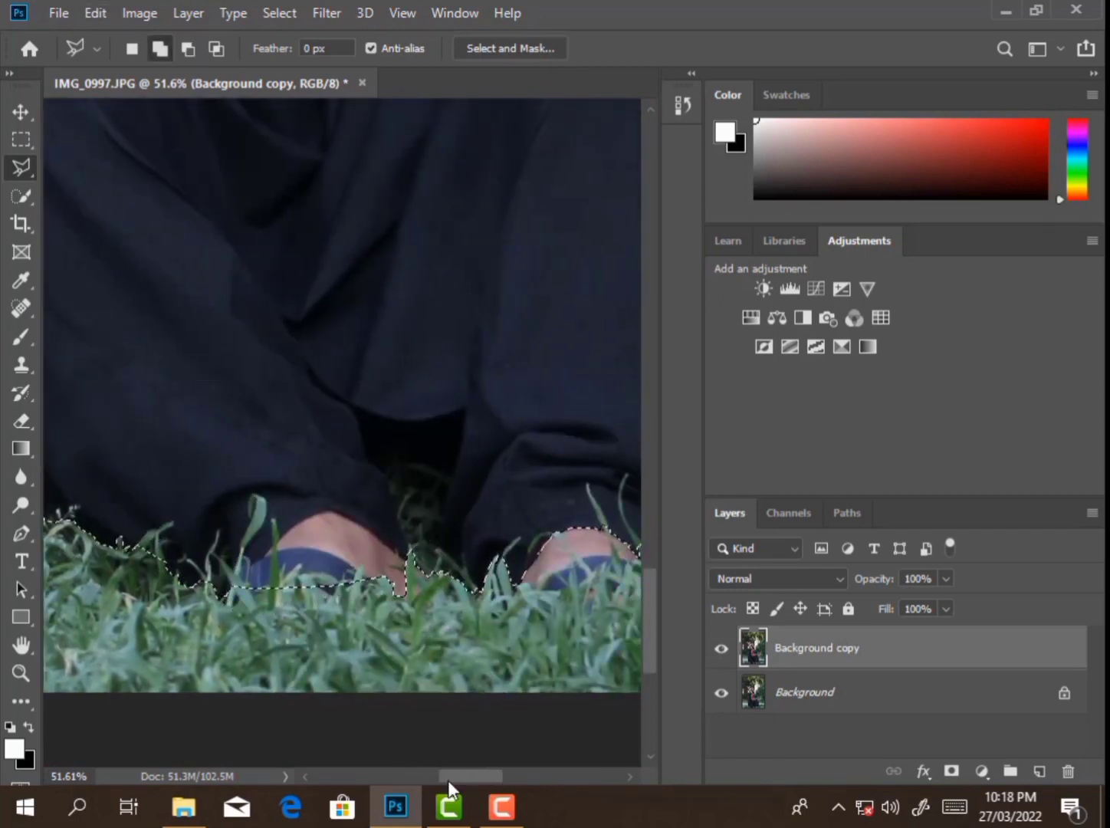
scroll(460, 776, "right", 3)
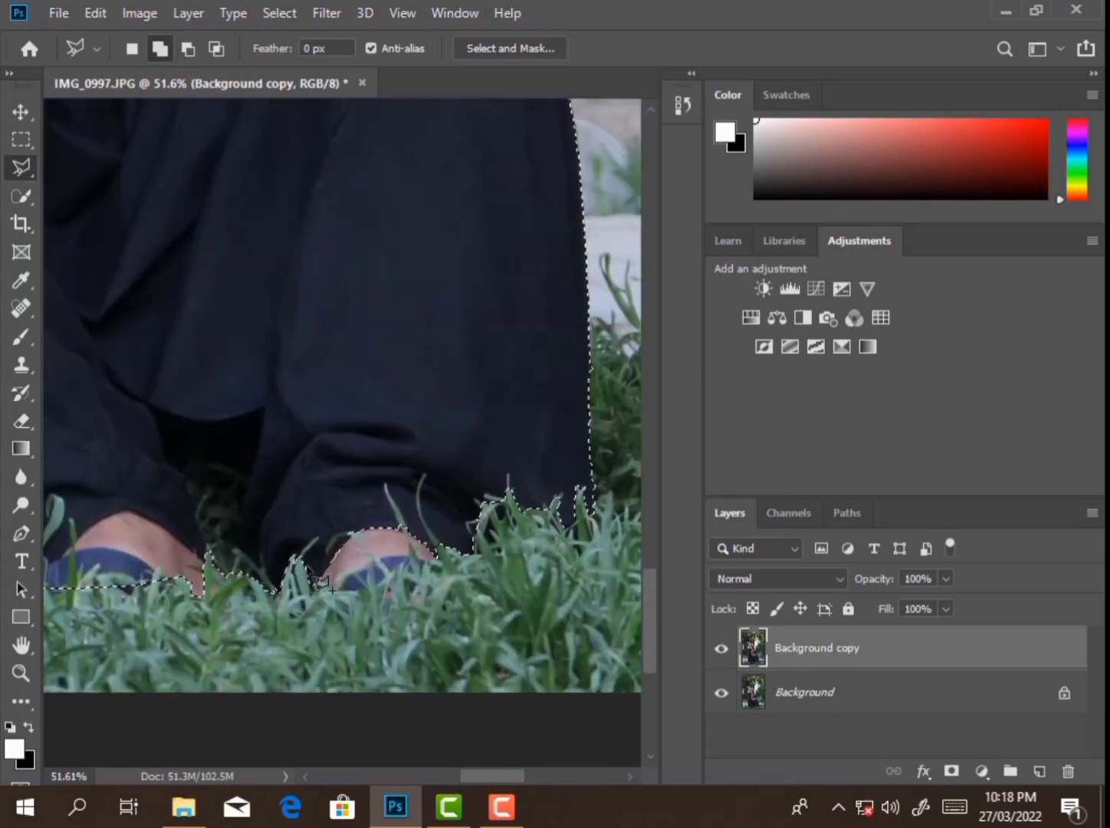
left_click(467, 567)
left_click(421, 468)
left_click(303, 390)
double_click(322, 587)
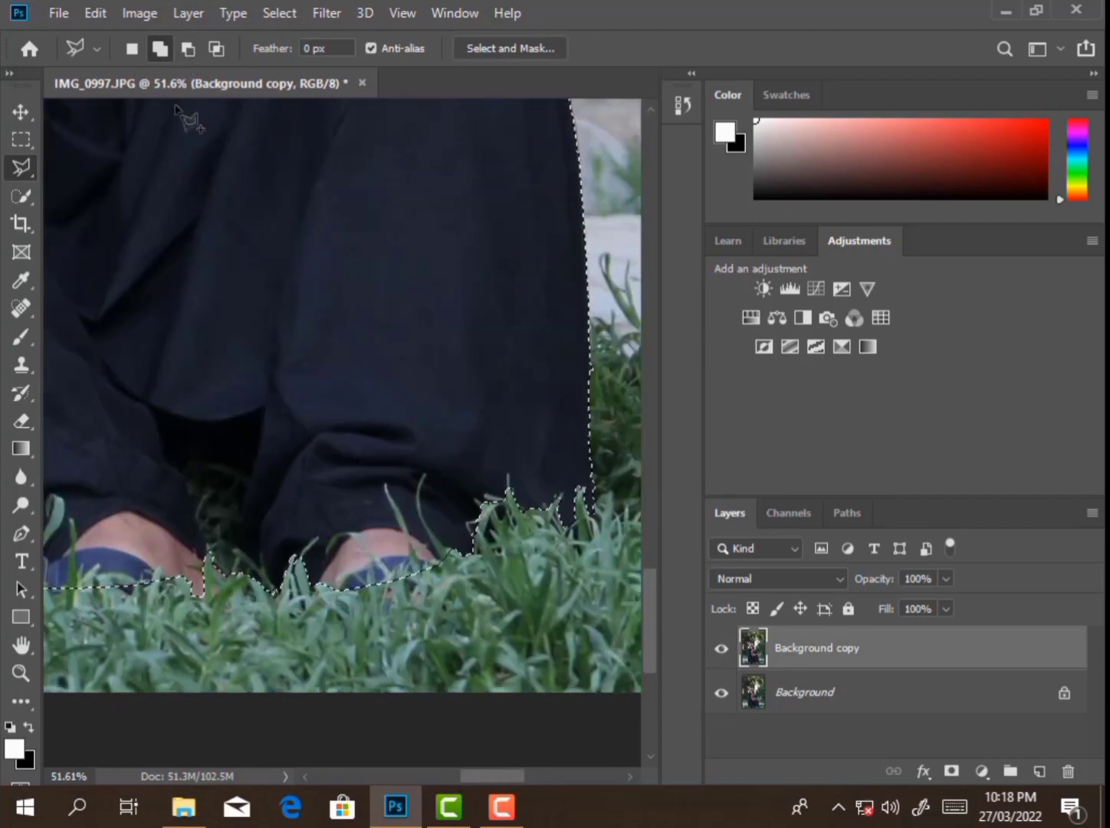
Step: Remove the grass patch between the feet from the selection
left_click(188, 48)
left_click(207, 551)
left_click(182, 468)
left_click(228, 453)
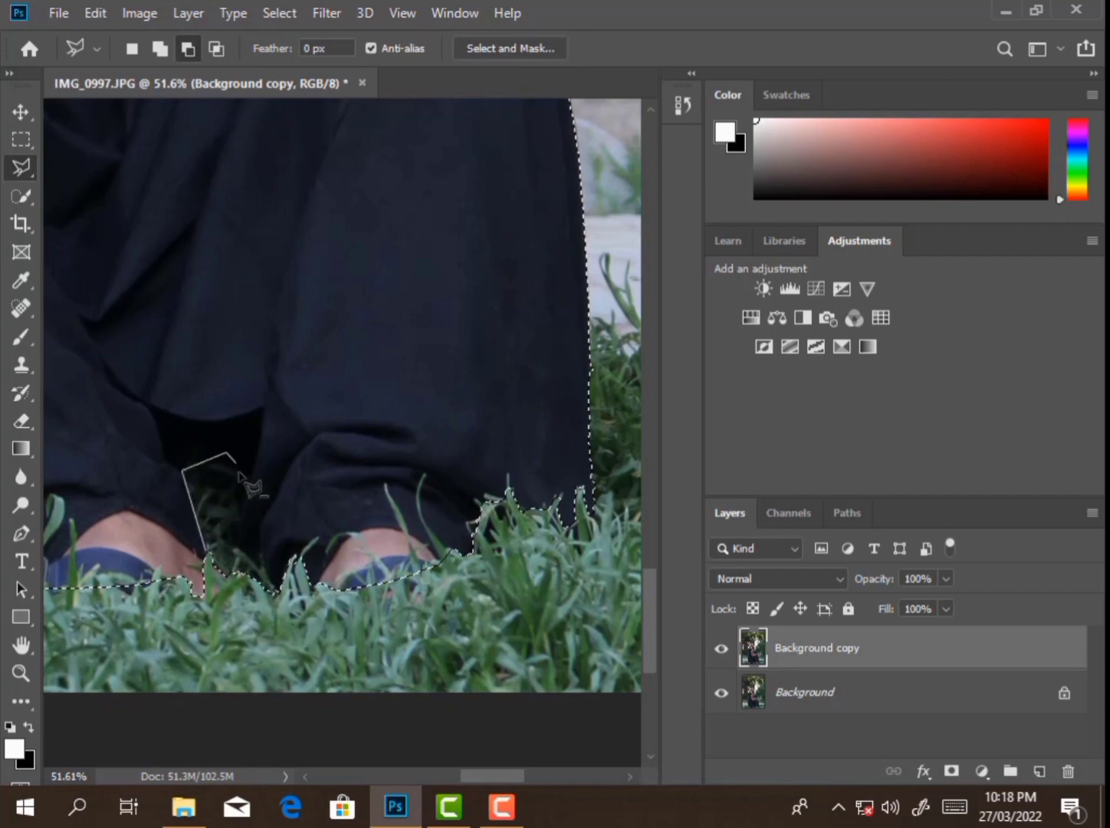
double_click(286, 649)
left_click_drag(485, 777, 516, 777)
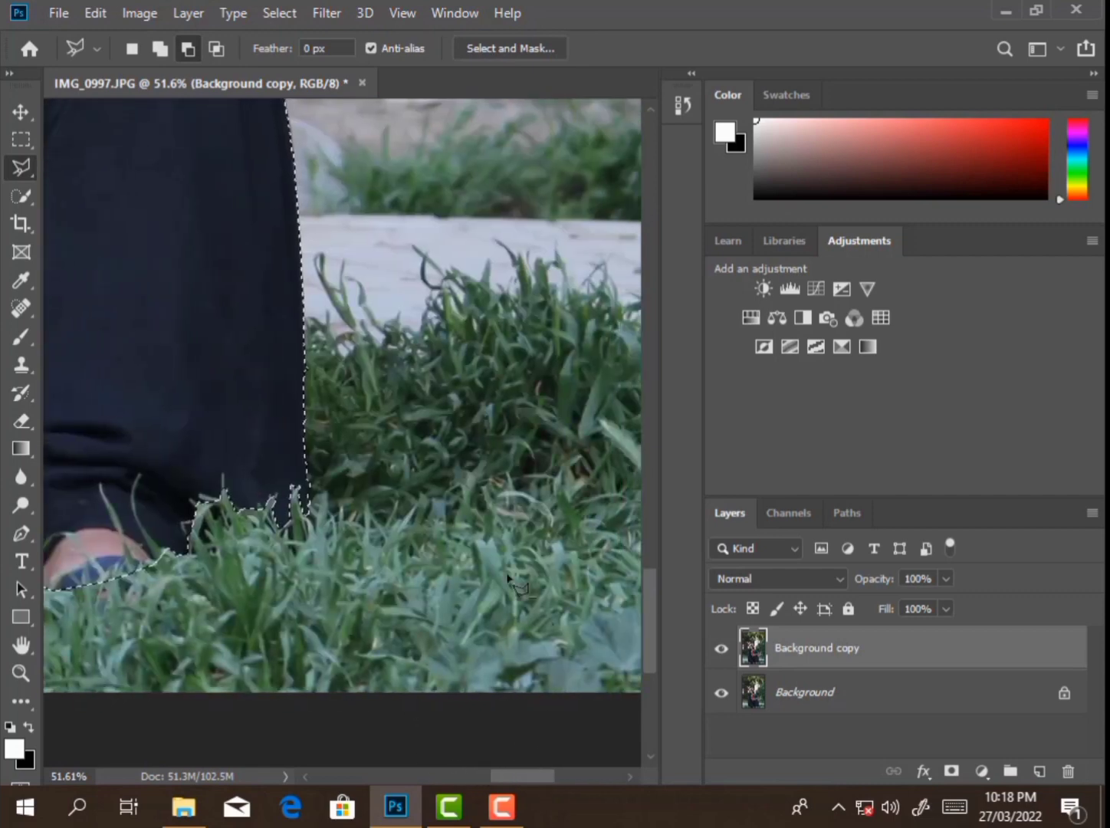
scroll(366, 317, "up", 3)
scroll(460, 383, "up", 2)
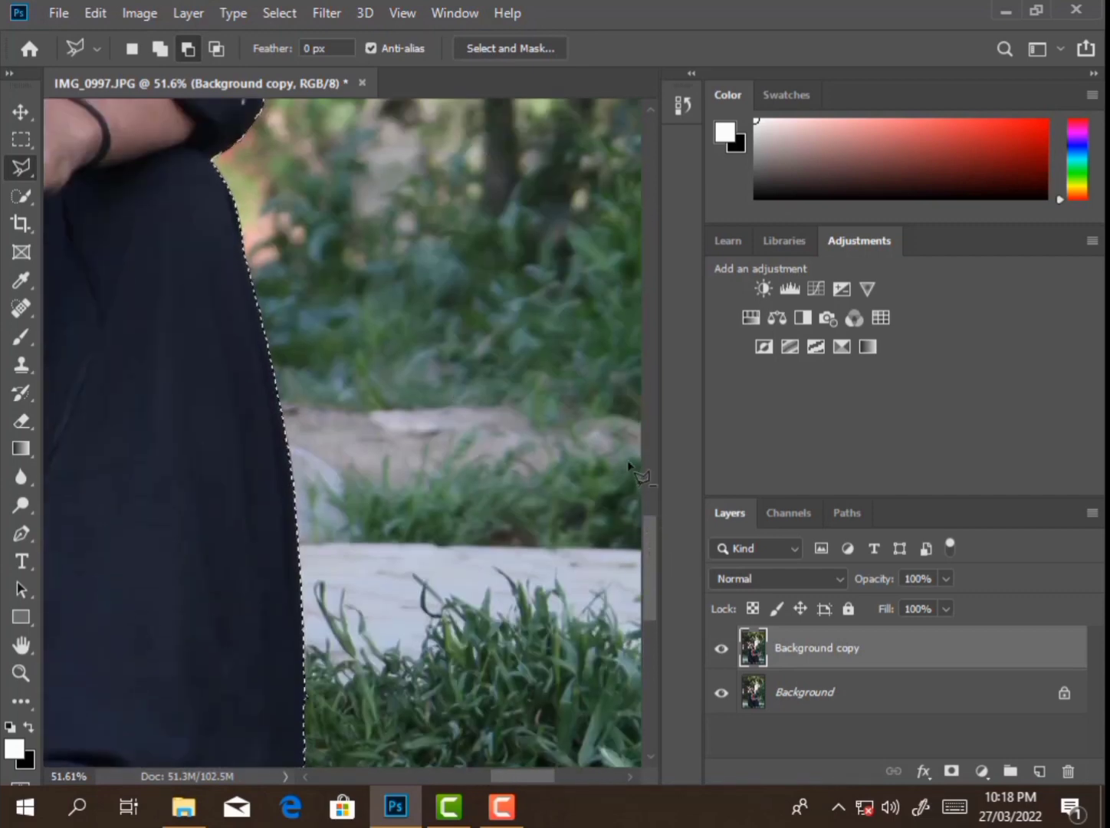
Step: Outline the background beside the robe, then zoom out to fit the whole figure
left_click(624, 461)
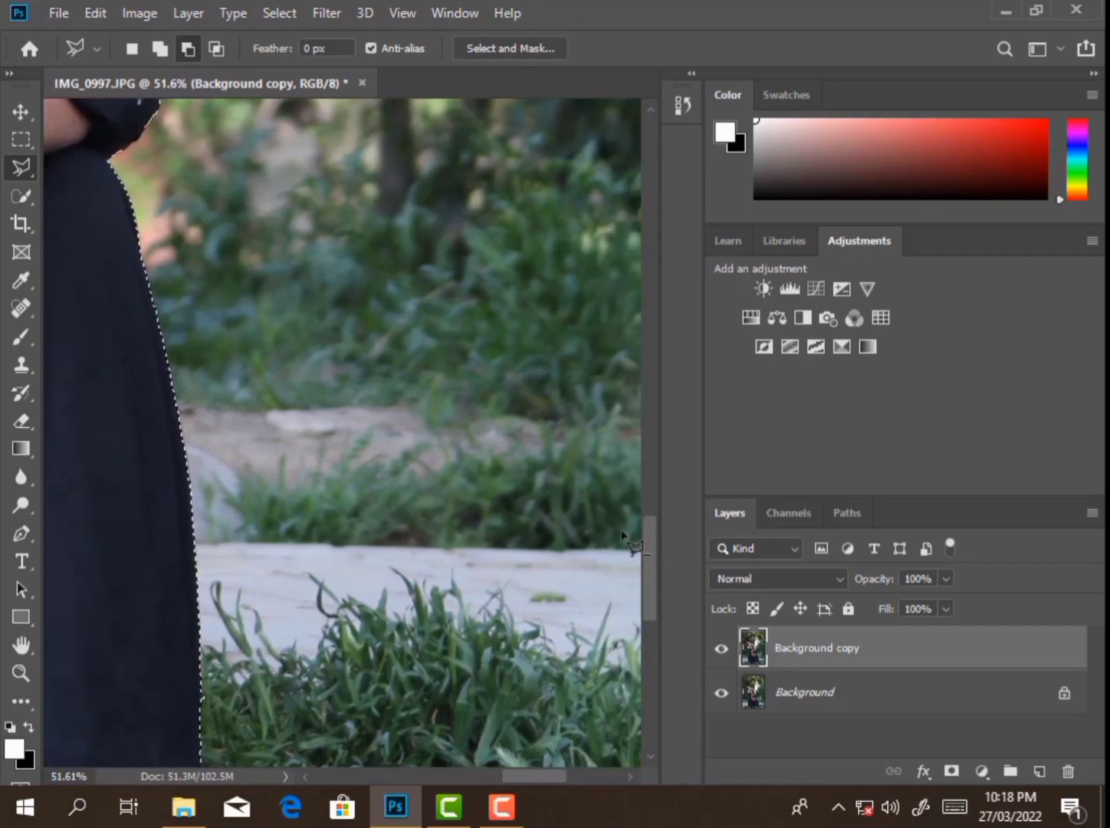
scroll(644, 482, "up", 3)
scroll(642, 481, "up", 5)
left_click_drag(541, 776, 476, 776)
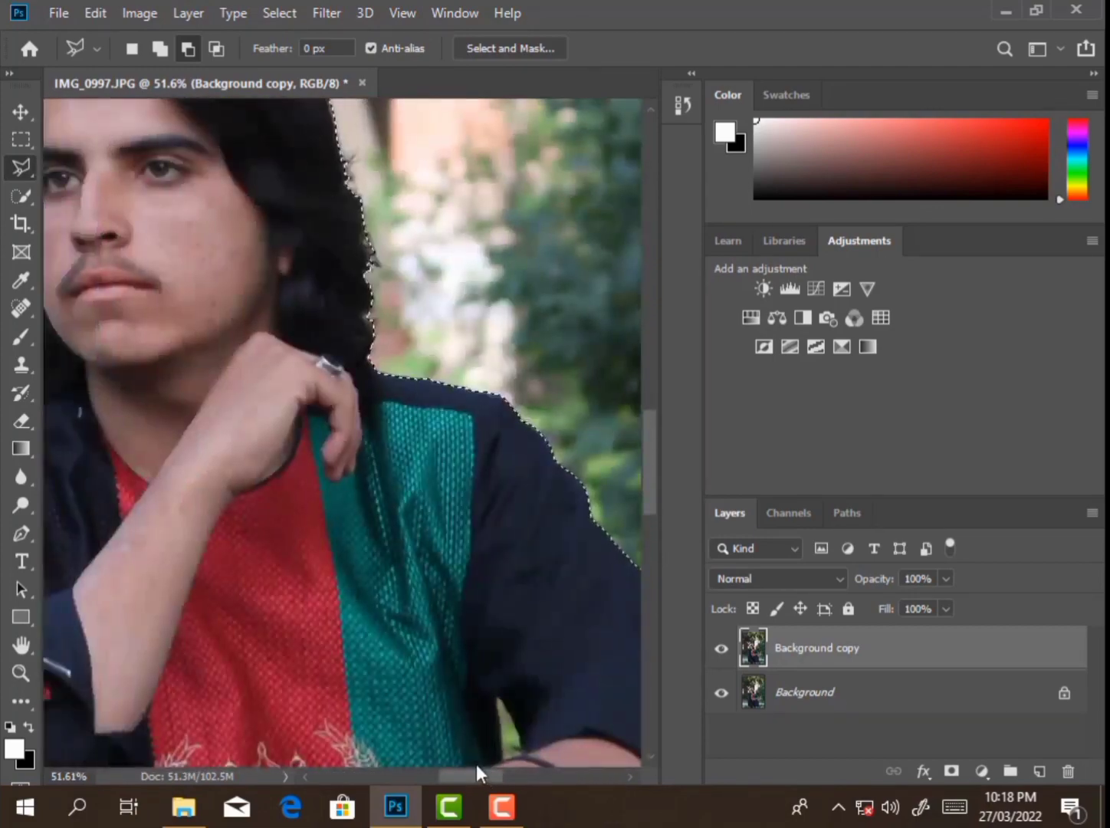
scroll(476, 765, "up", 1)
scroll(537, 625, "down", 2)
scroll(526, 614, "down", 1)
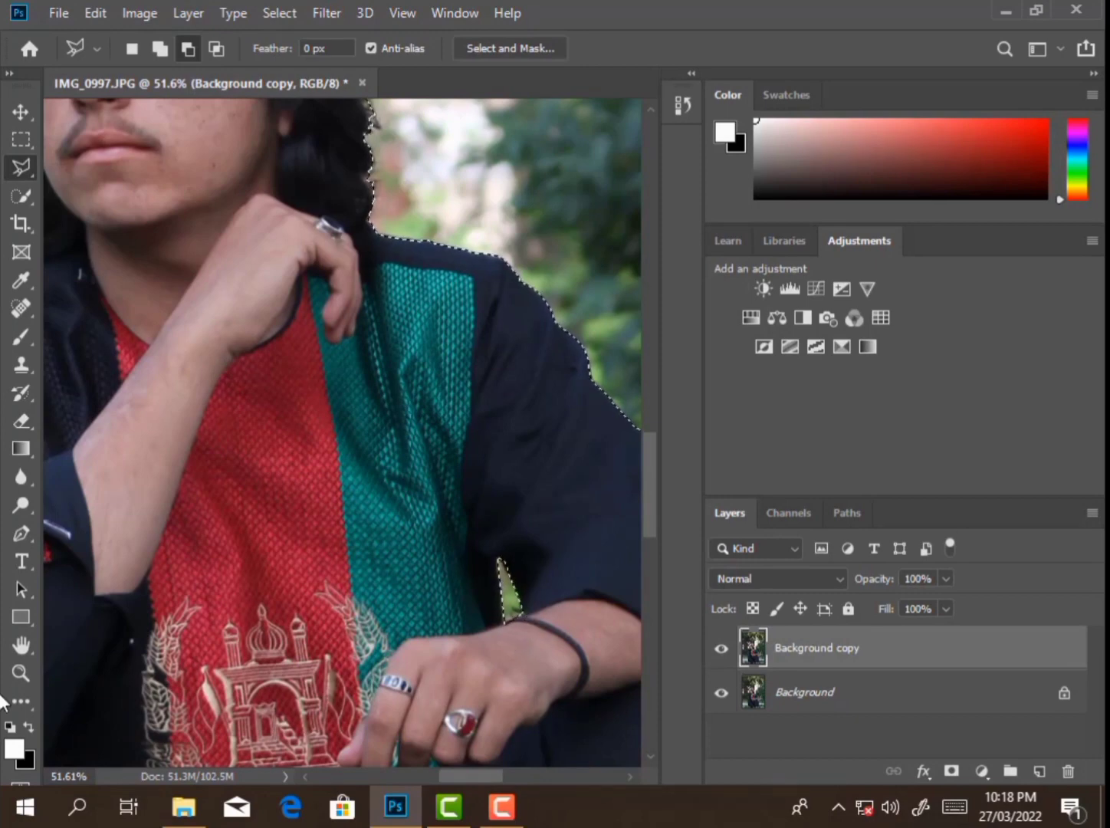
key("z")
key("ctrl+0")
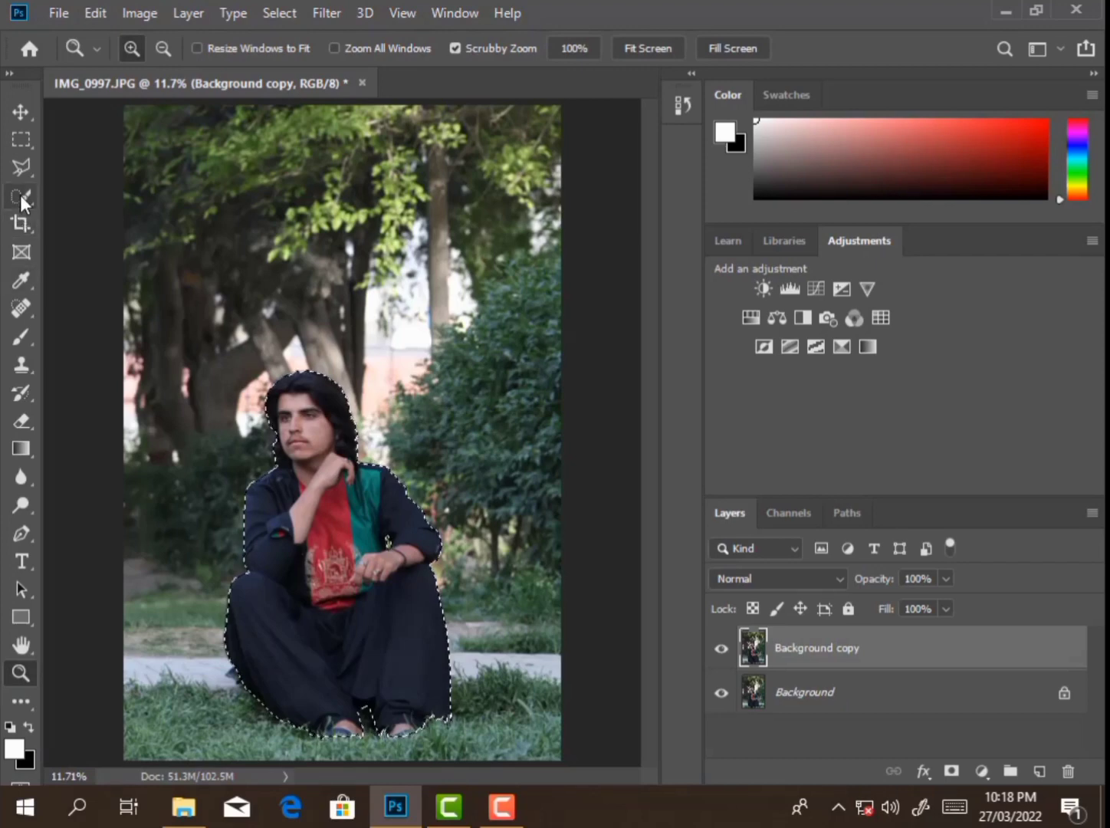
Step: Feather the selection by 1 pixel and cut the man onto his own layer, Layer 1
left_click(21, 196)
right_click(259, 253)
left_click(306, 301)
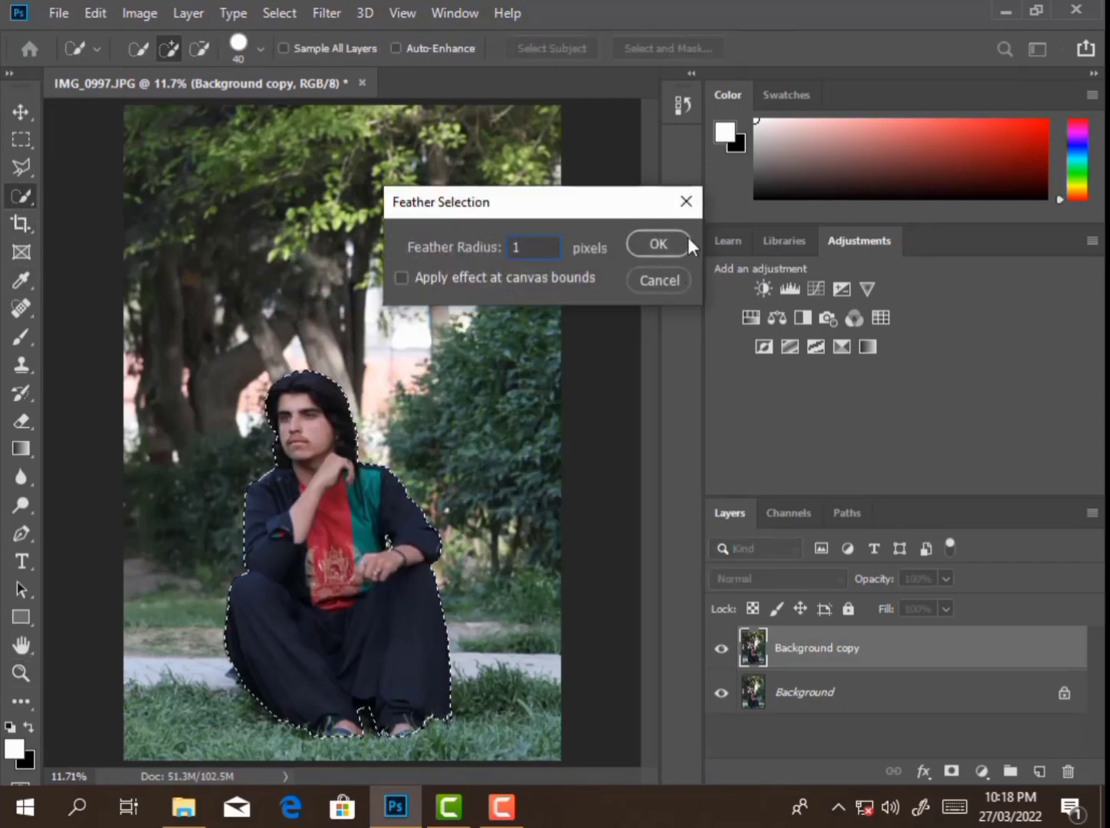
left_click(659, 241)
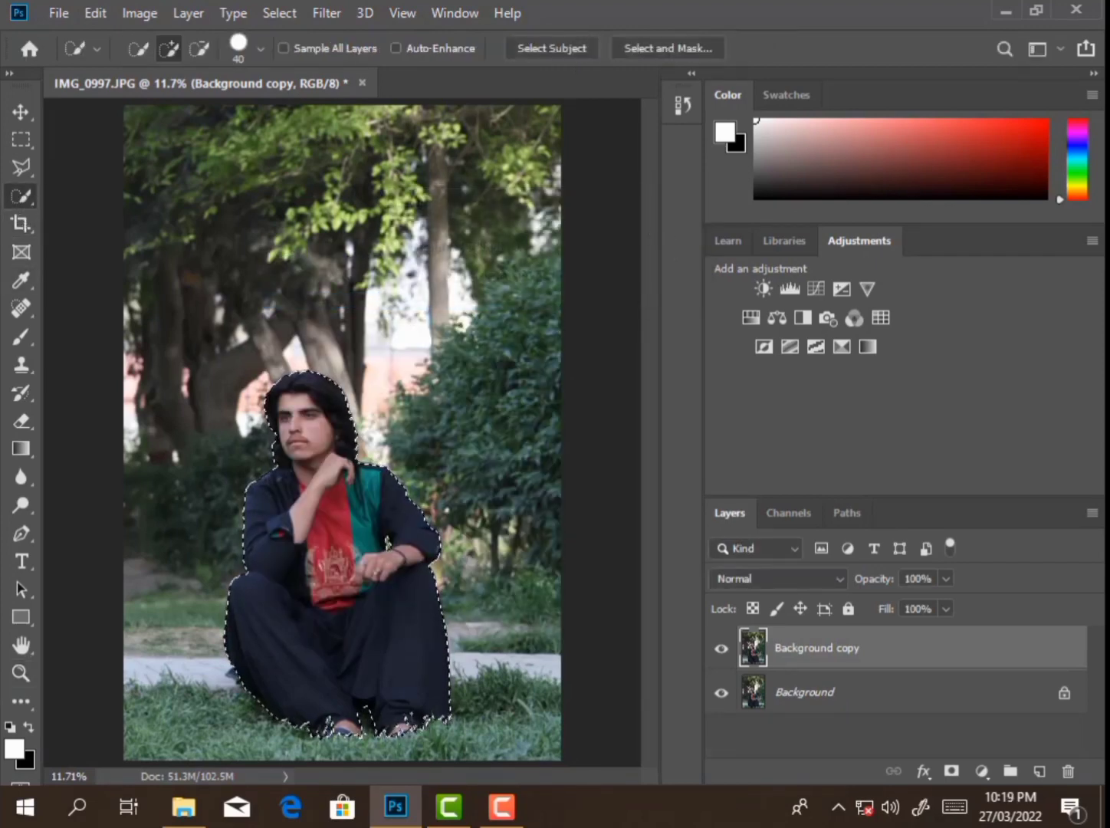
right_click(357, 278)
left_click(425, 427)
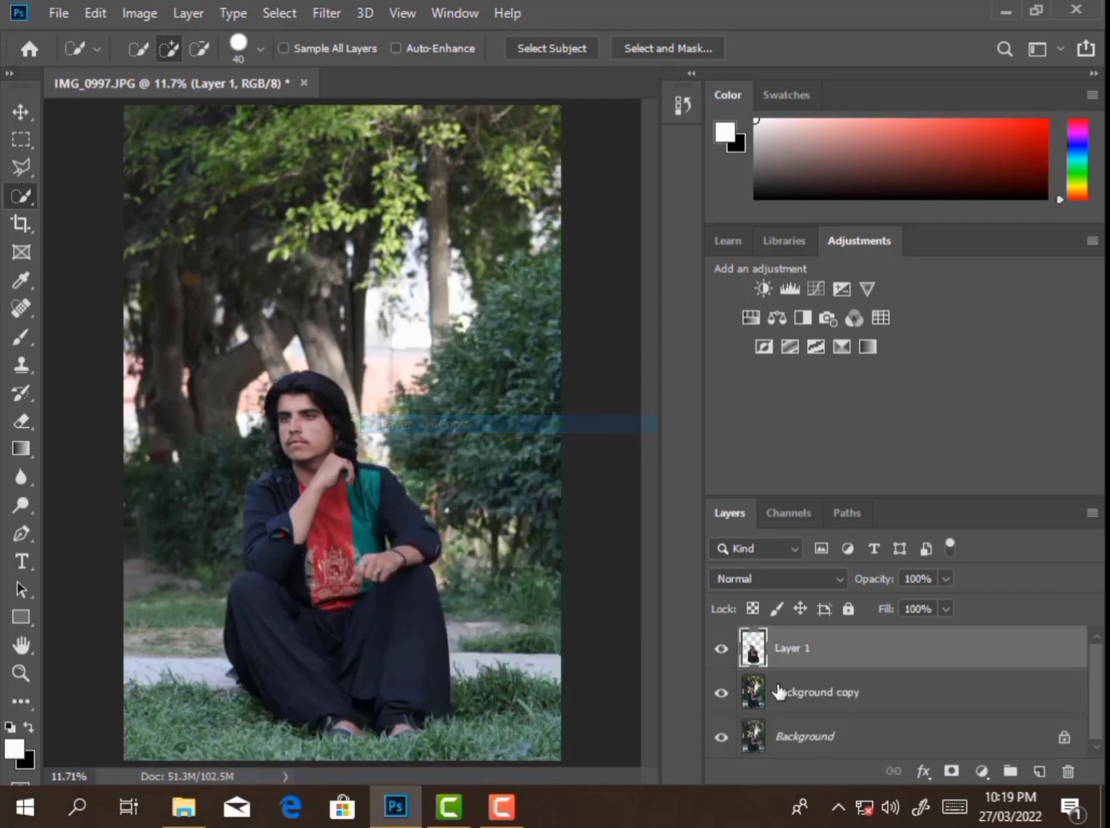
Step: Load Layer 1's pixels as a selection and expand it by 20 pixels
right_click(751, 651)
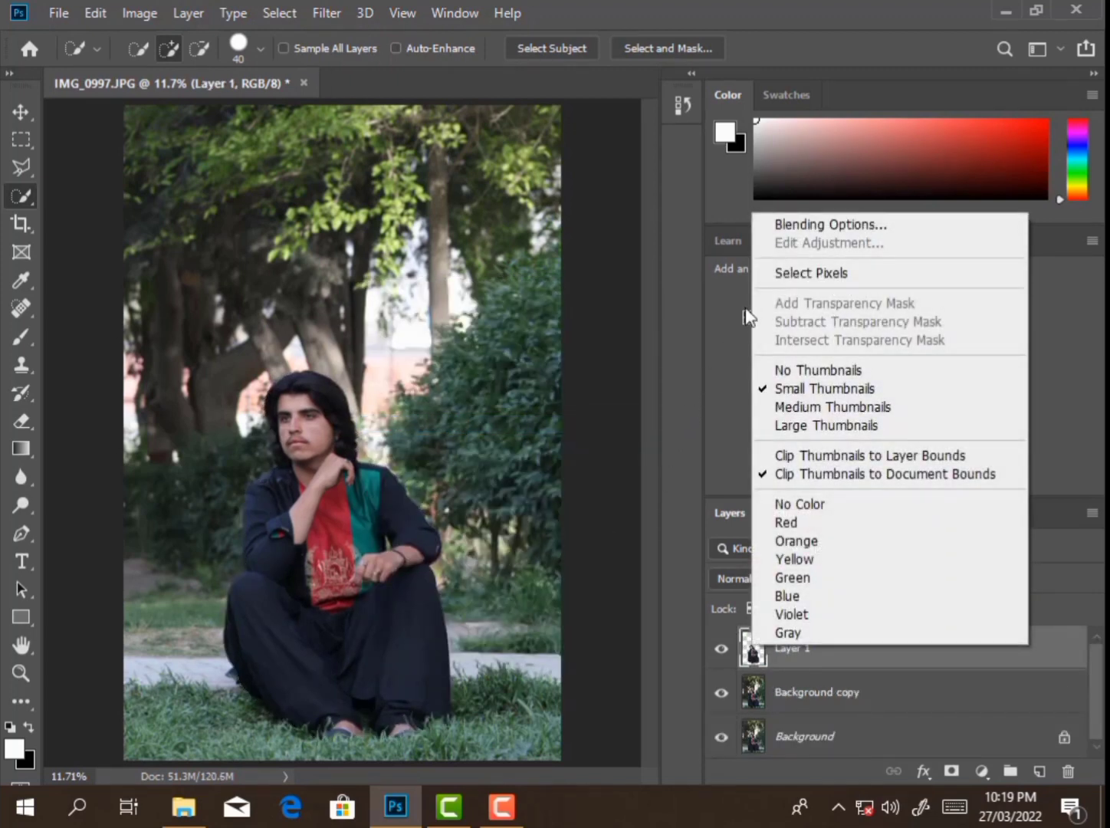
left_click(779, 274)
left_click(280, 13)
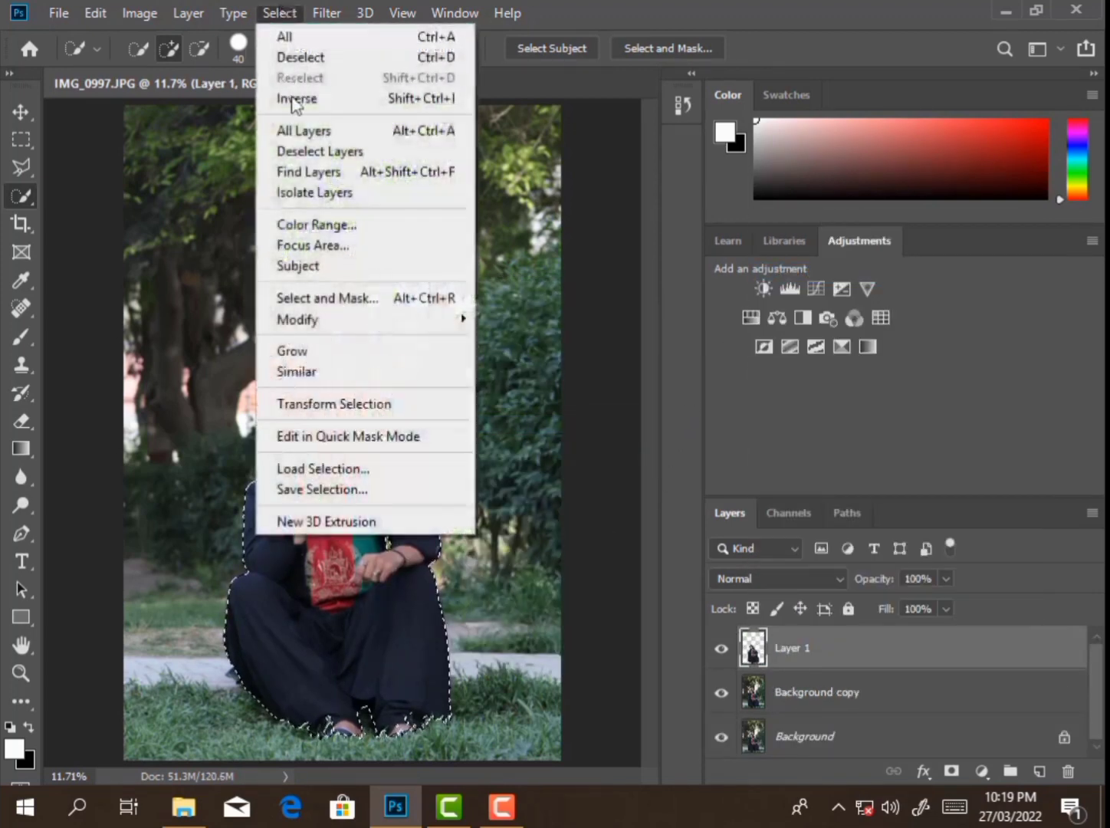
left_click(670, 554)
left_click(283, 9)
mouse_move(297, 319)
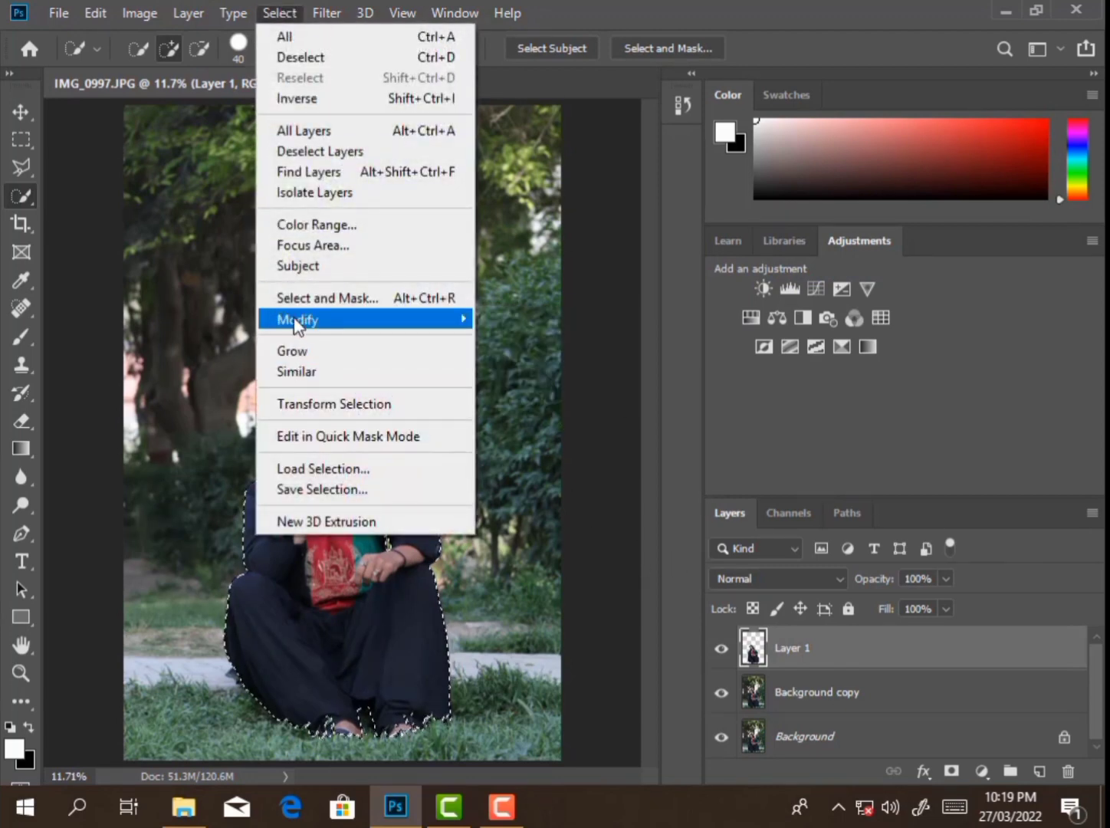
left_click(506, 359)
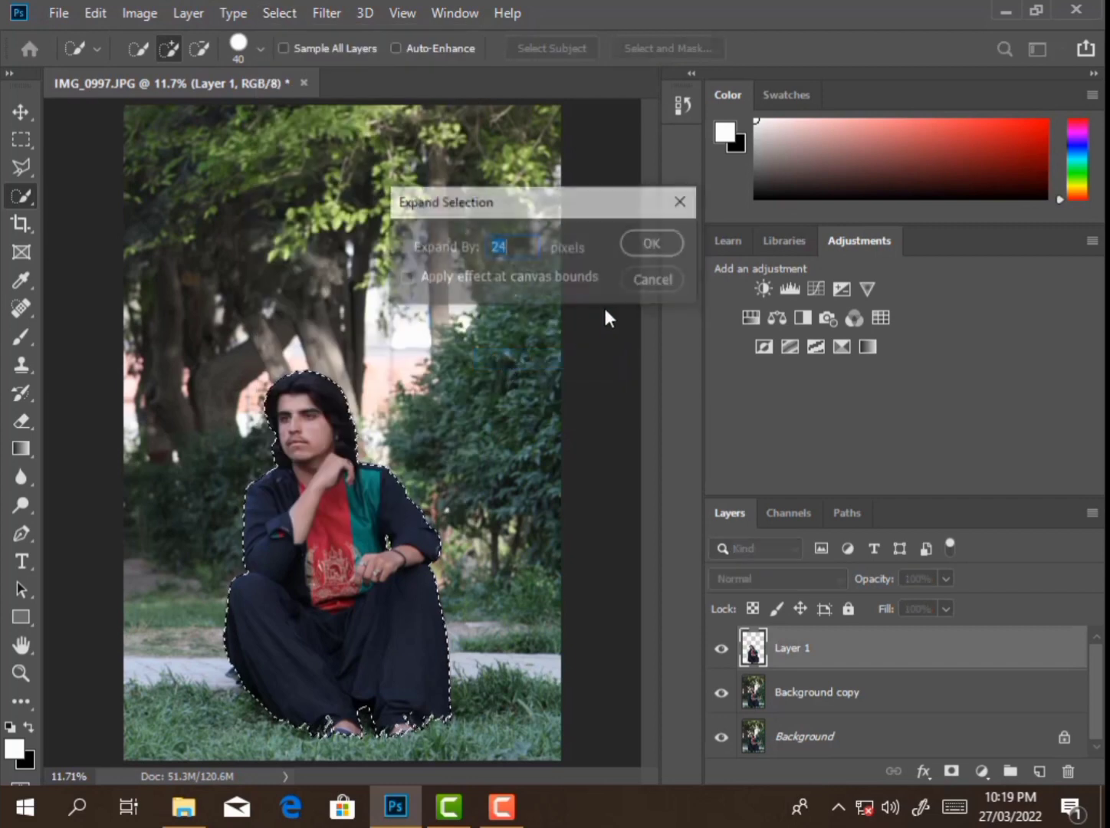
type("2")
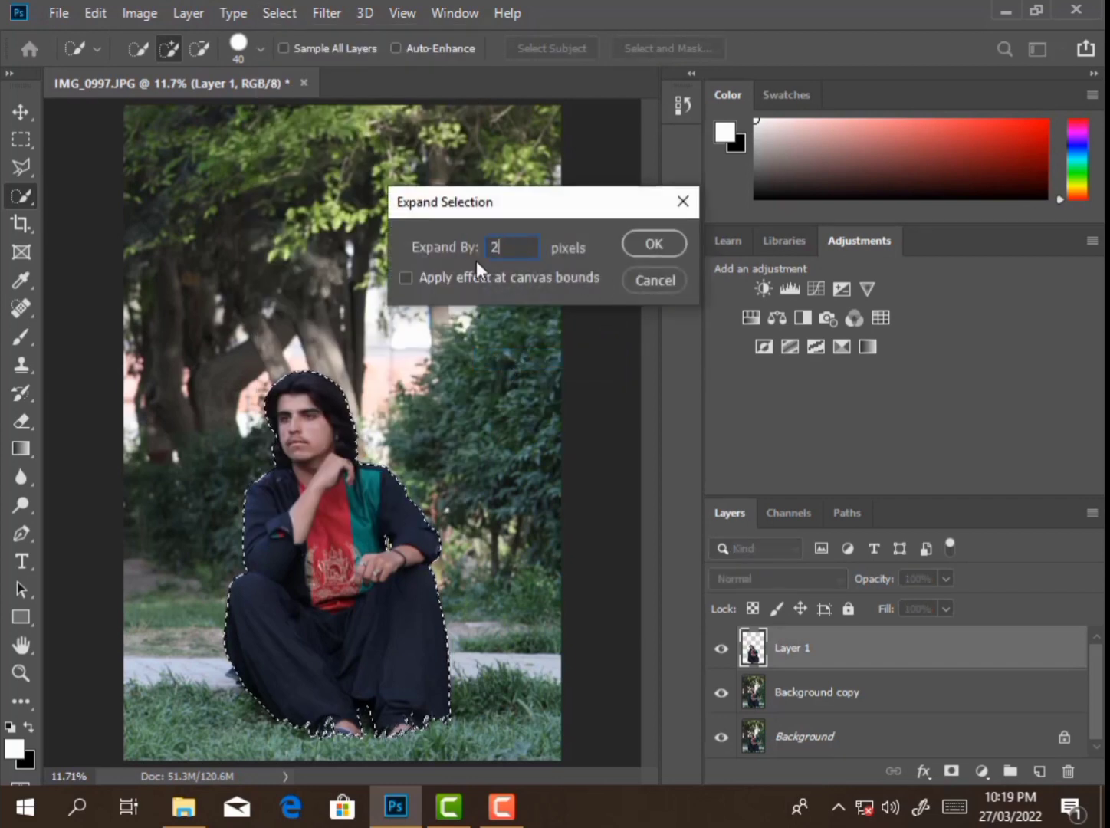
type("0")
left_click(655, 243)
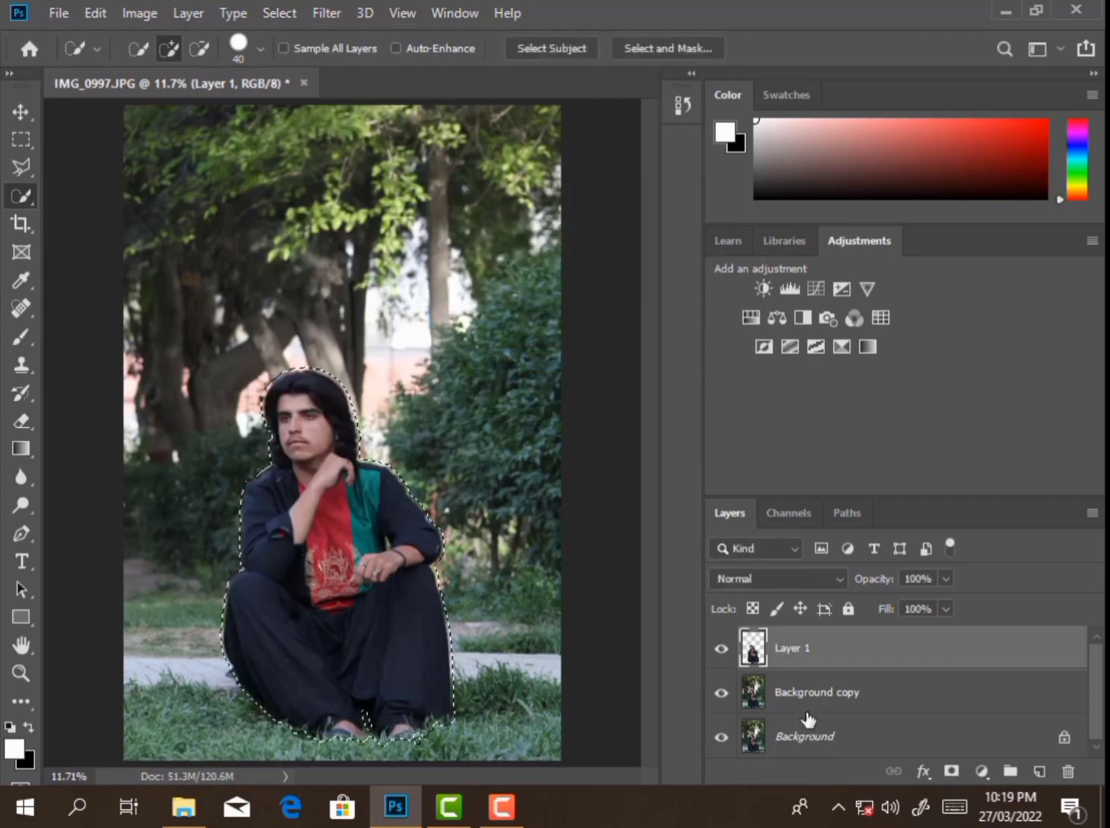
Step: Fill the expanded selection on Background copy with Content-Aware fill
left_click(786, 698)
right_click(376, 314)
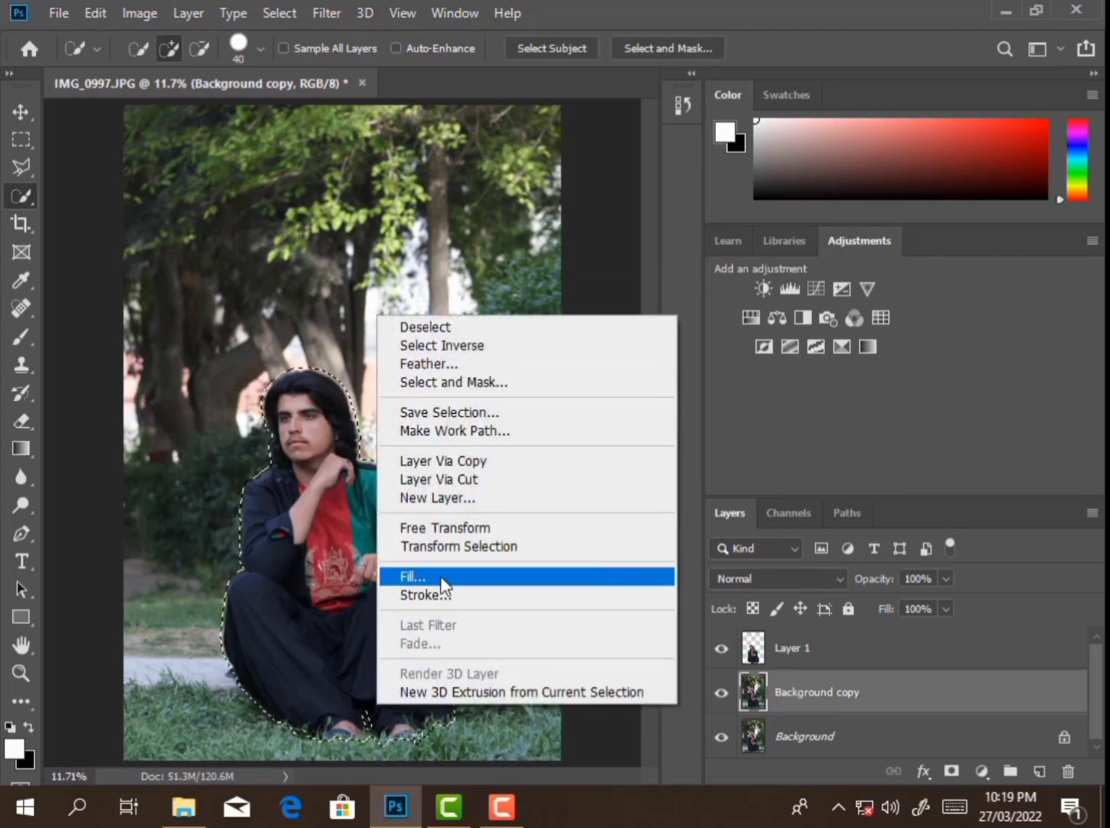
left_click(441, 577)
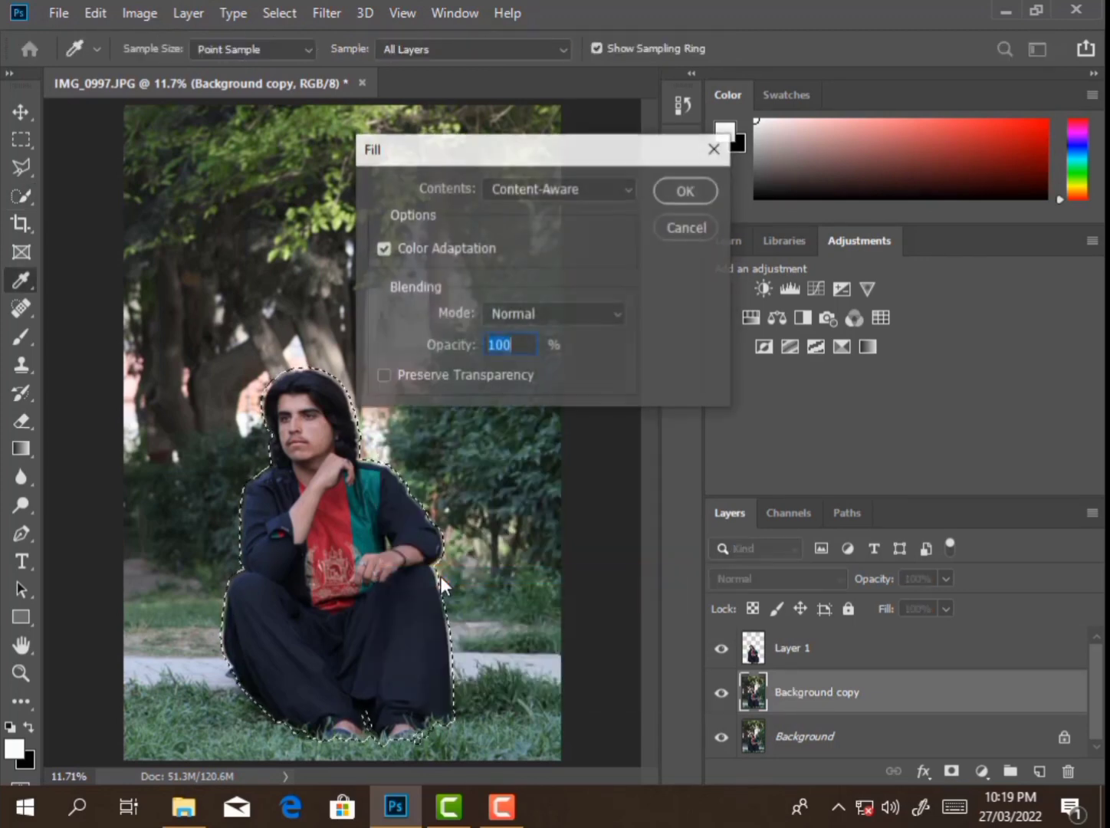
left_click(598, 190)
left_click(539, 283)
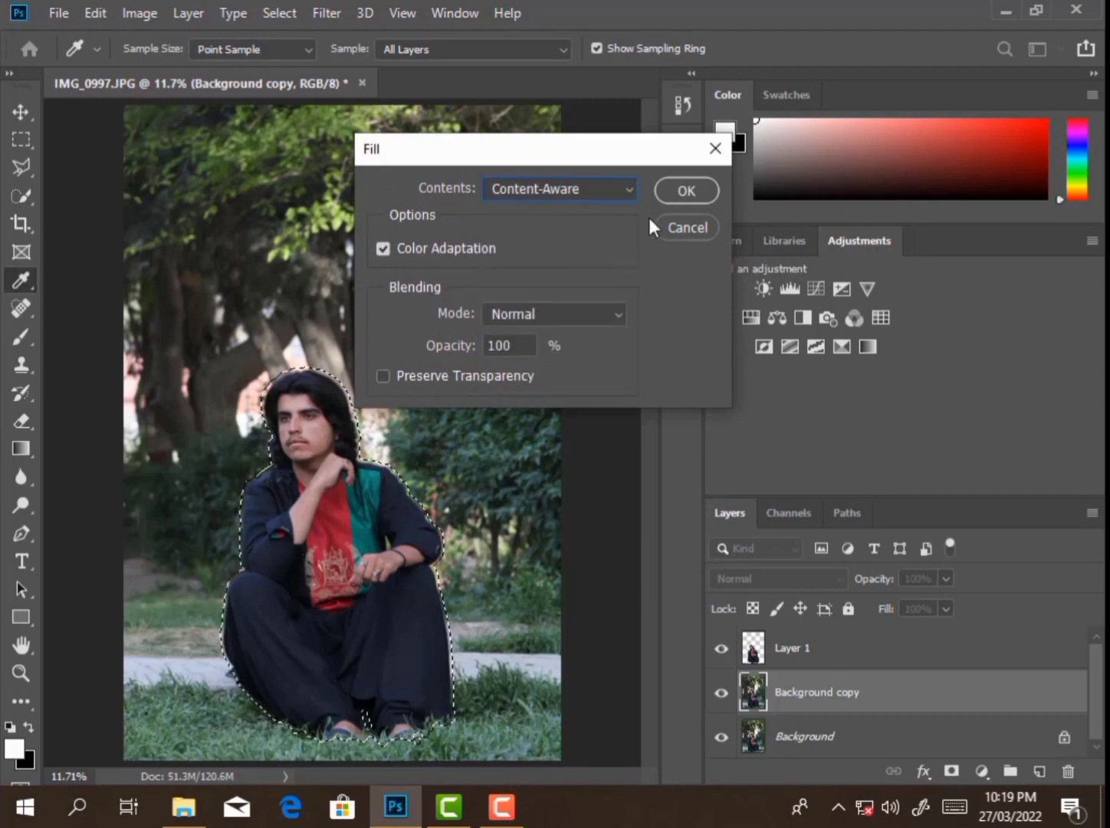
left_click(682, 193)
key("w")
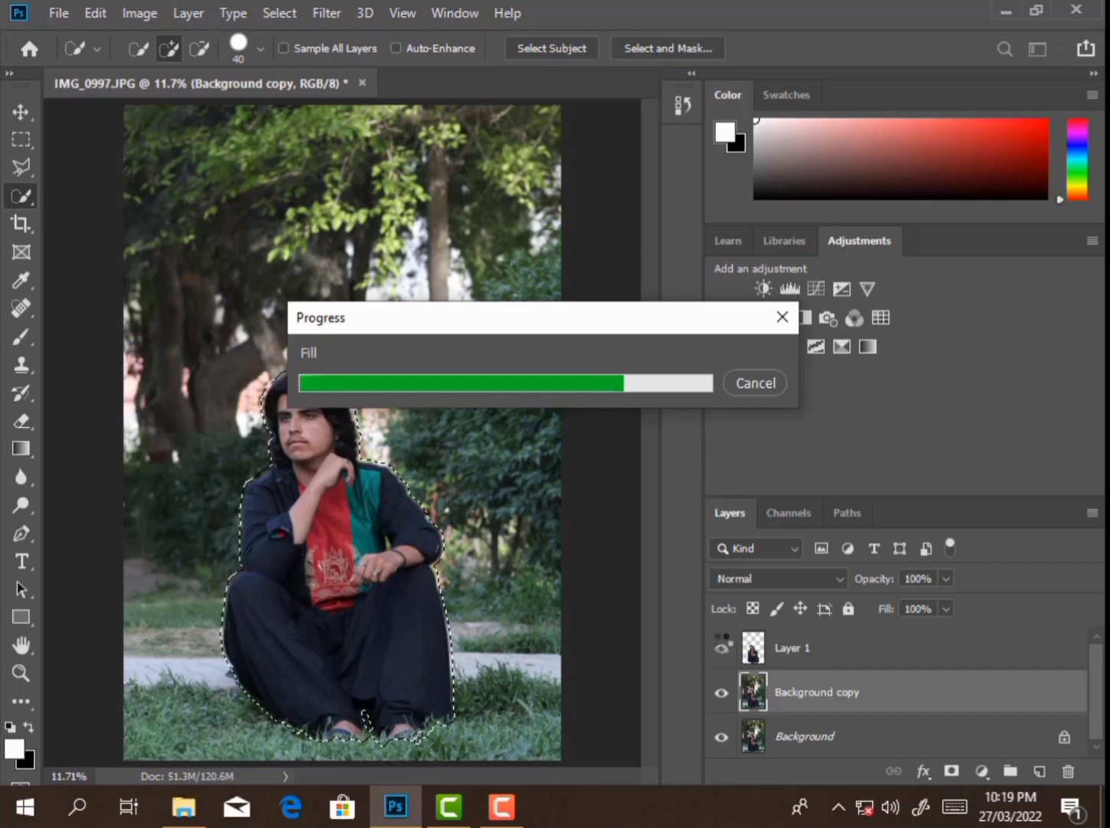
Step: Deselect, check the filled background, and apply Auto Contrast with Layer 1 visible
left_click(721, 648)
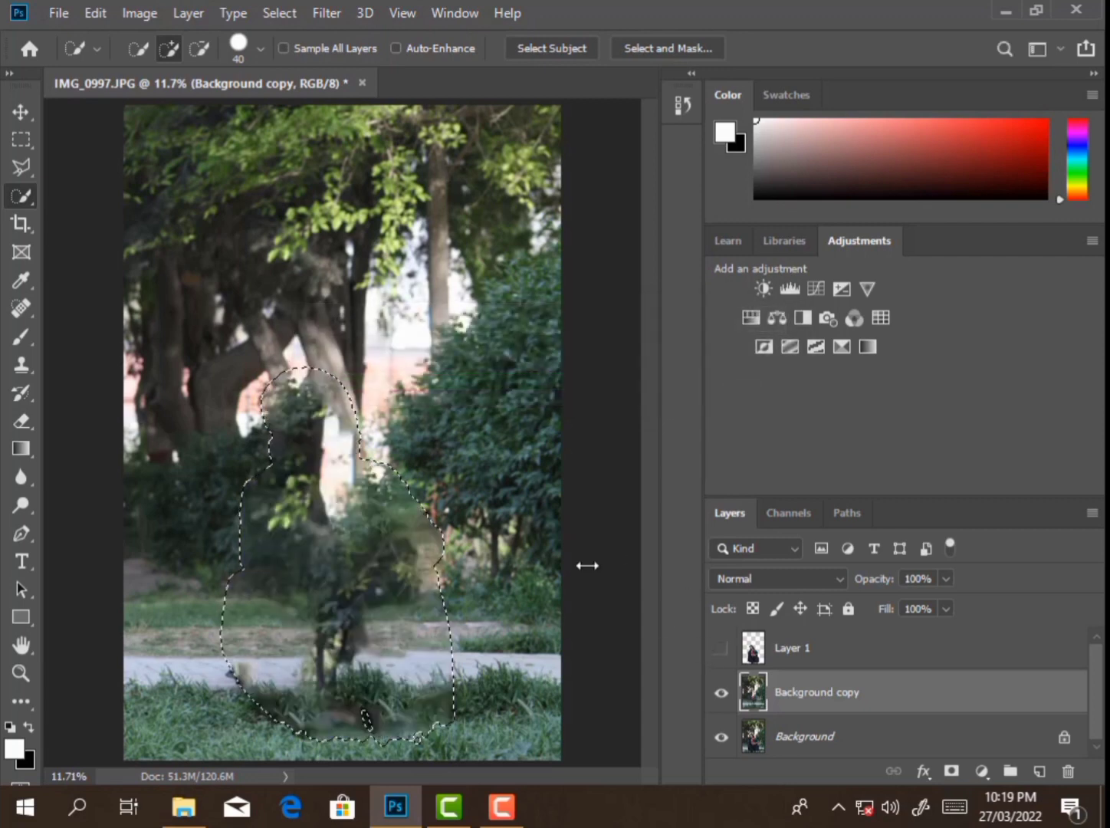
right_click(416, 260)
left_click(415, 266)
left_click(719, 649)
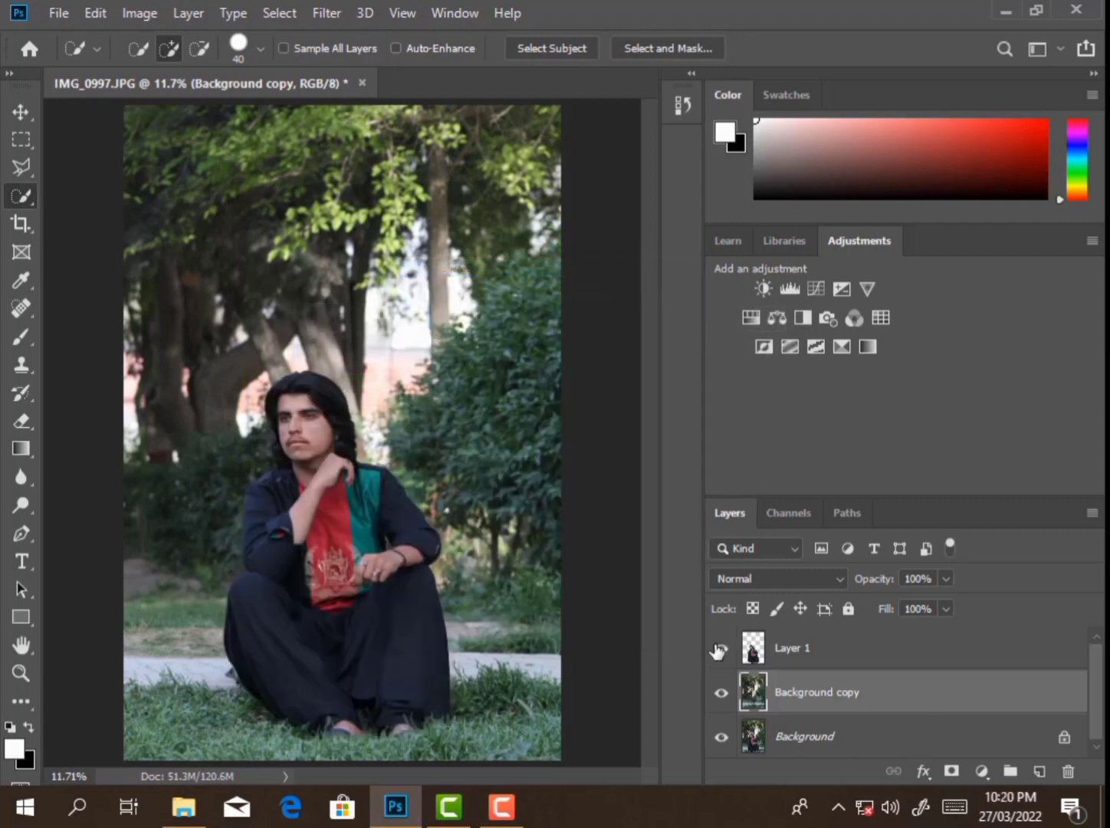
left_click(721, 648)
left_click(124, 11)
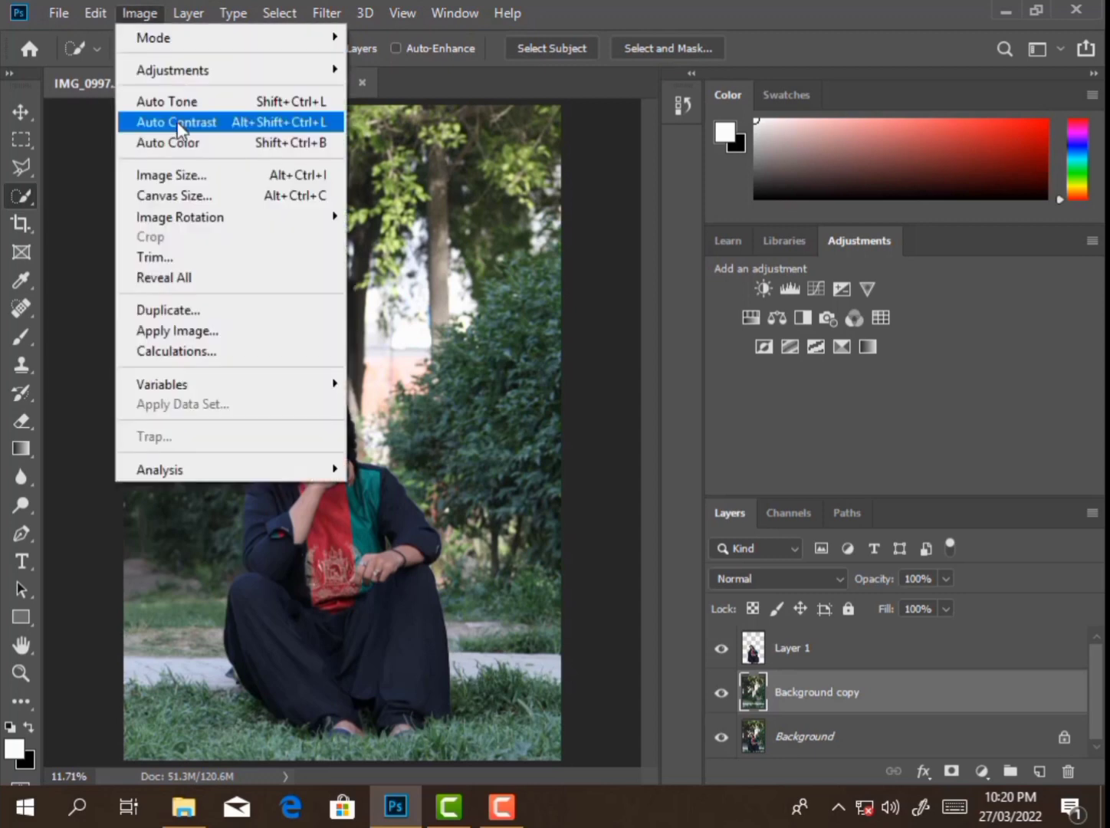
left_click(180, 121)
Step: In the Camera Raw Filter, apply Auto tones, lower exposure slightly and raise the whites
left_click(322, 13)
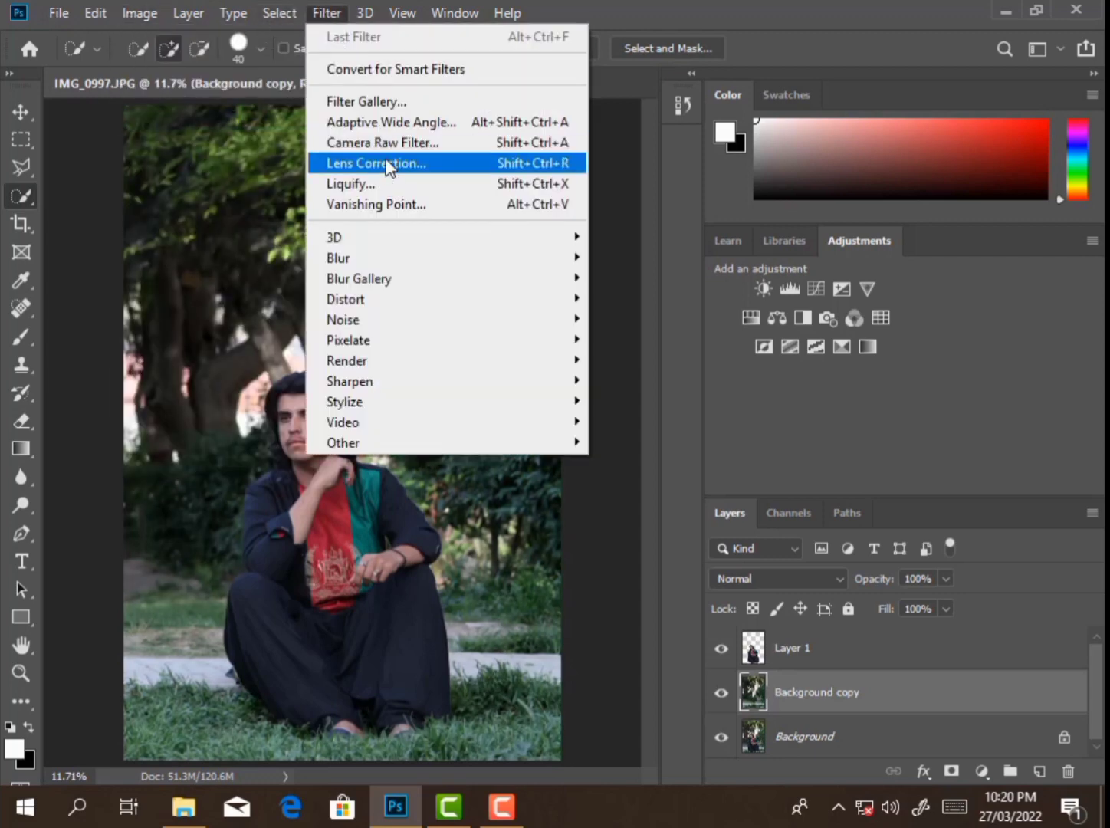
left_click(528, 142)
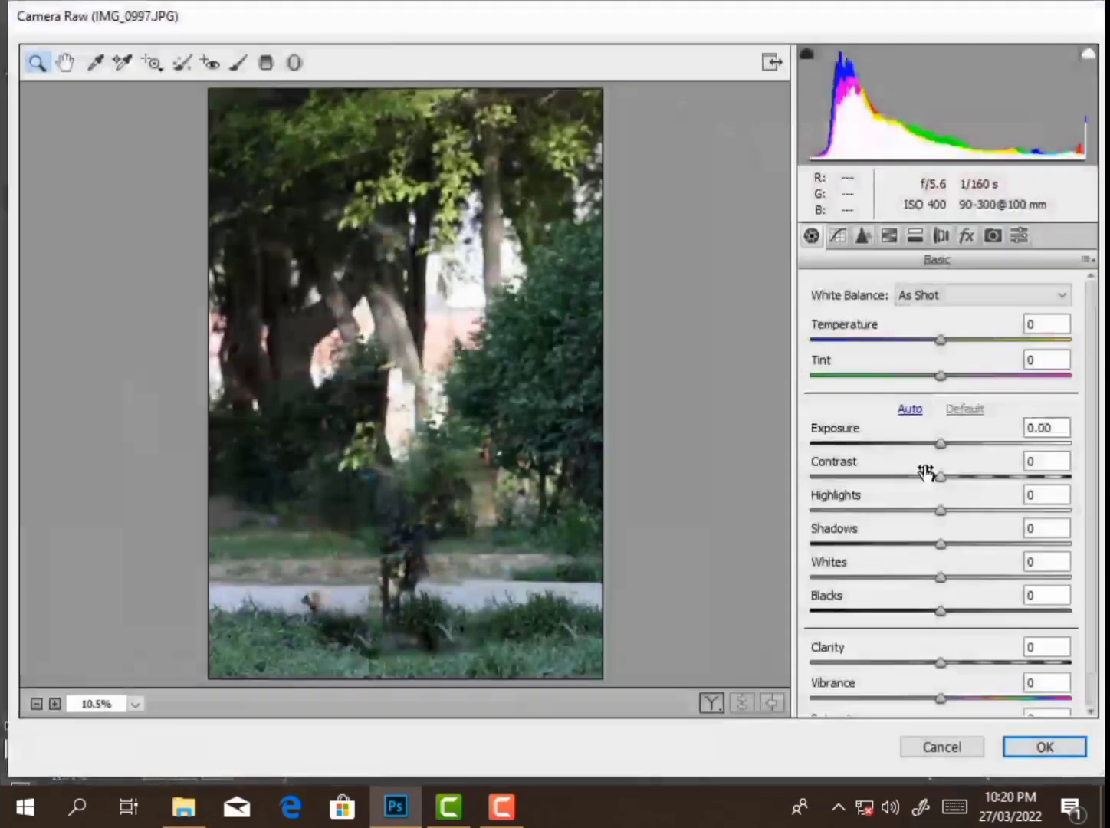
left_click(910, 410)
left_click_drag(949, 443, 944, 445)
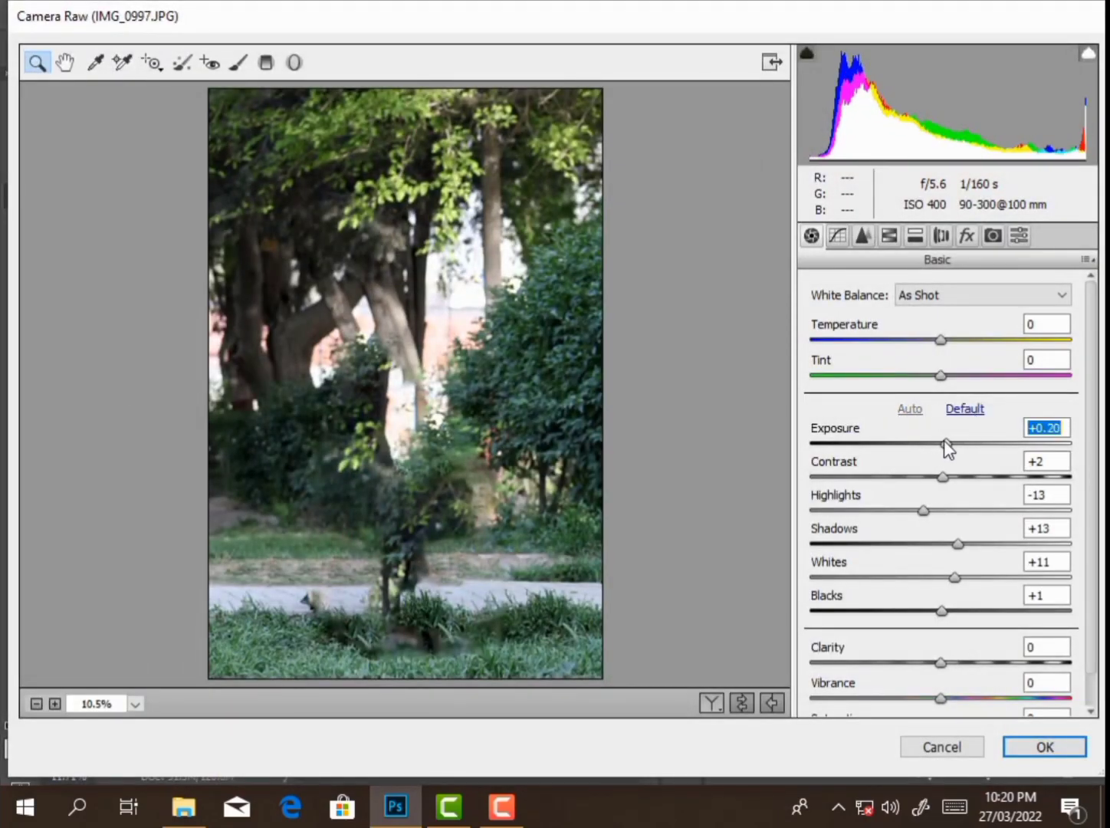
left_click_drag(955, 576, 978, 576)
Step: Set HSL Greens hue -10, Aquas hue -100, Greens saturation +100, and apply Camera Raw
left_click(891, 236)
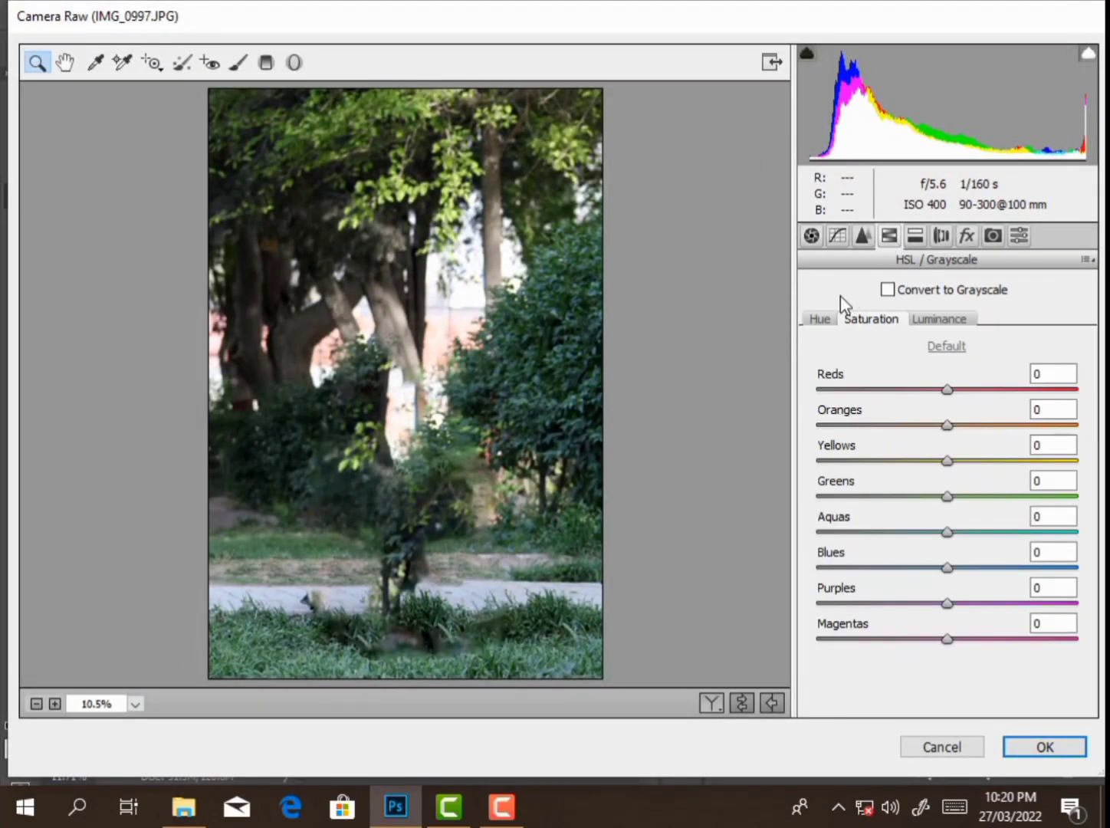
left_click(821, 319)
mouse_move(939, 491)
left_mouse_down()
mouse_move(900, 492)
mouse_move(974, 488)
mouse_move(1051, 461)
left_mouse_up()
left_click(874, 323)
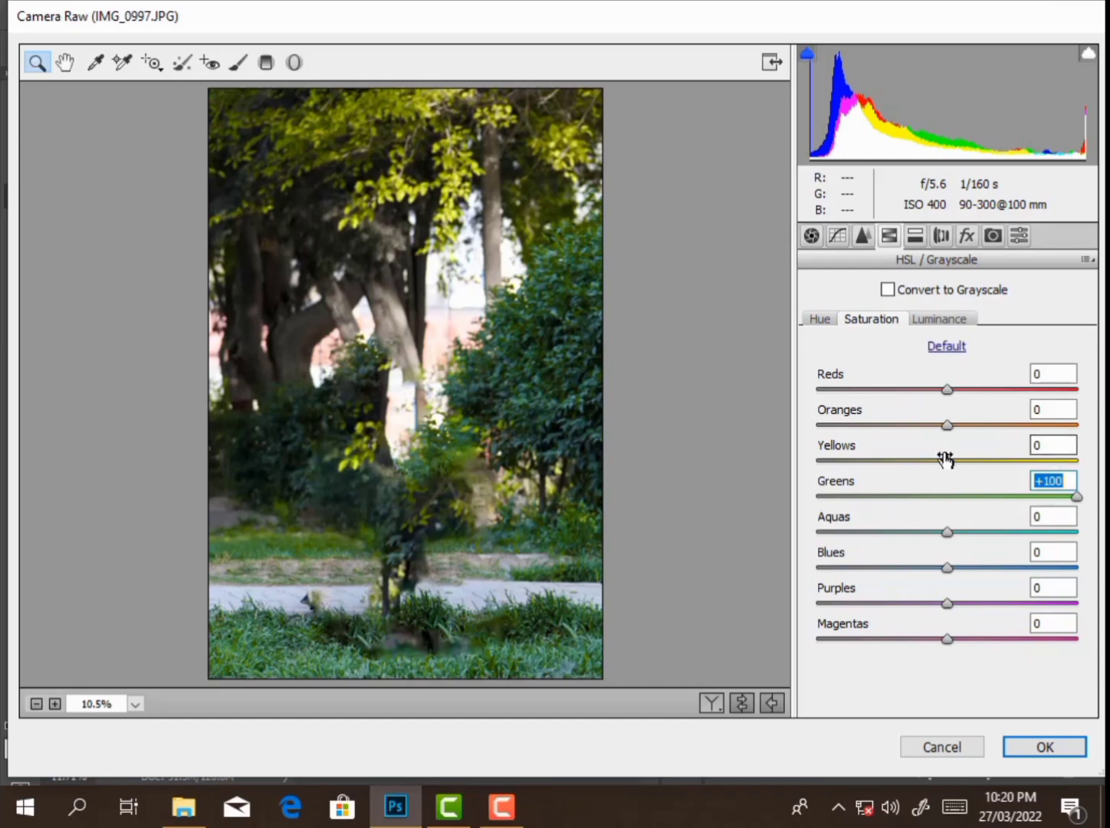
left_click_drag(946, 459, 985, 454)
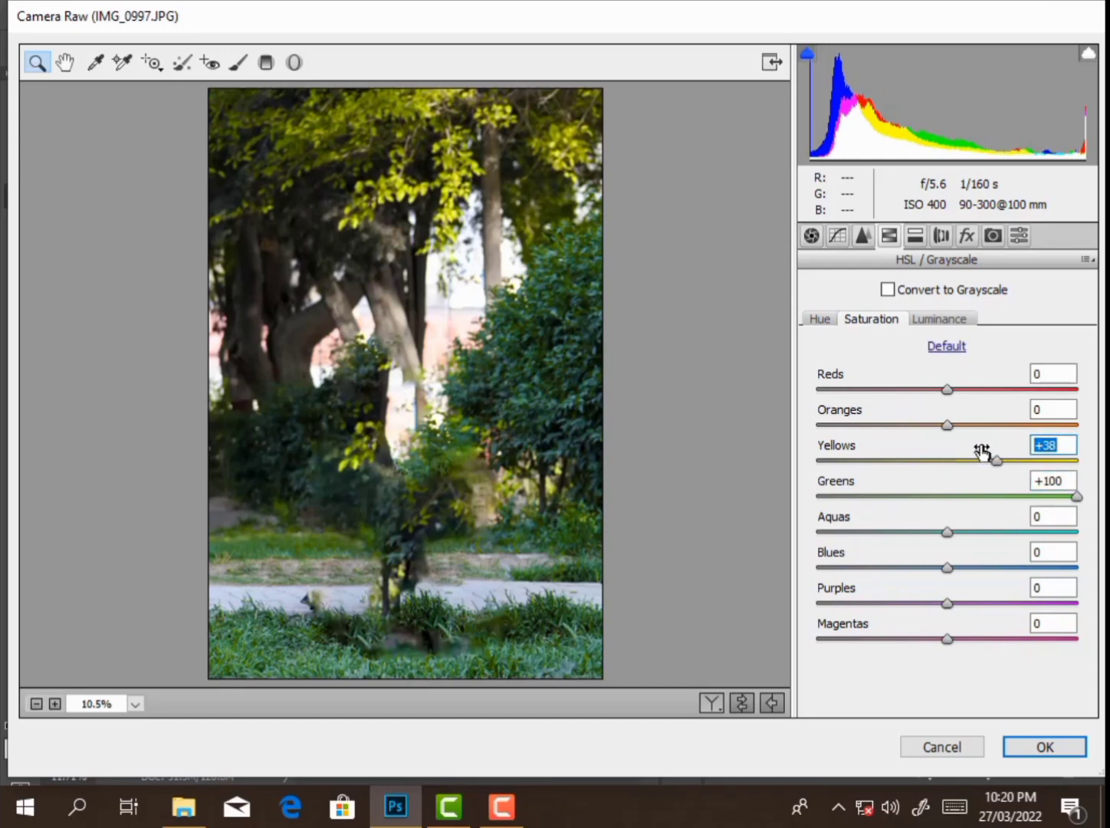
left_click(821, 320)
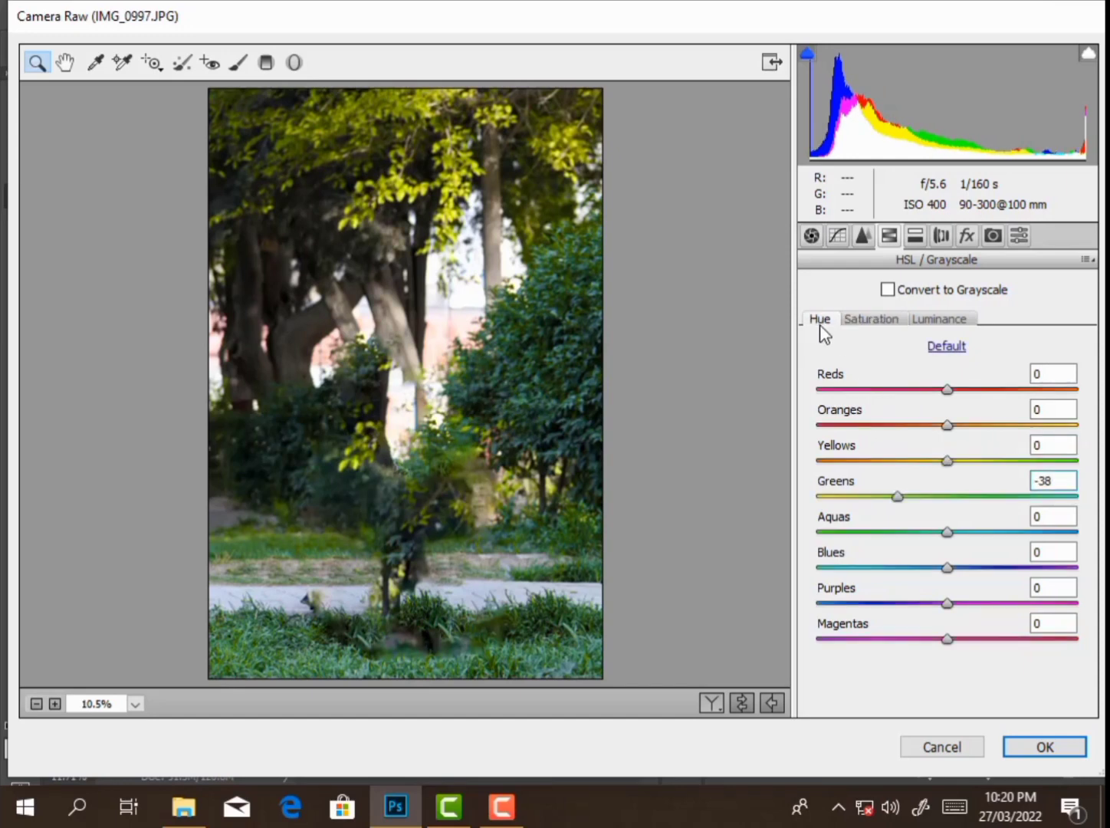
mouse_move(952, 499)
left_mouse_down()
mouse_move(862, 565)
mouse_move(893, 558)
mouse_move(806, 565)
left_mouse_up()
left_click(1033, 742)
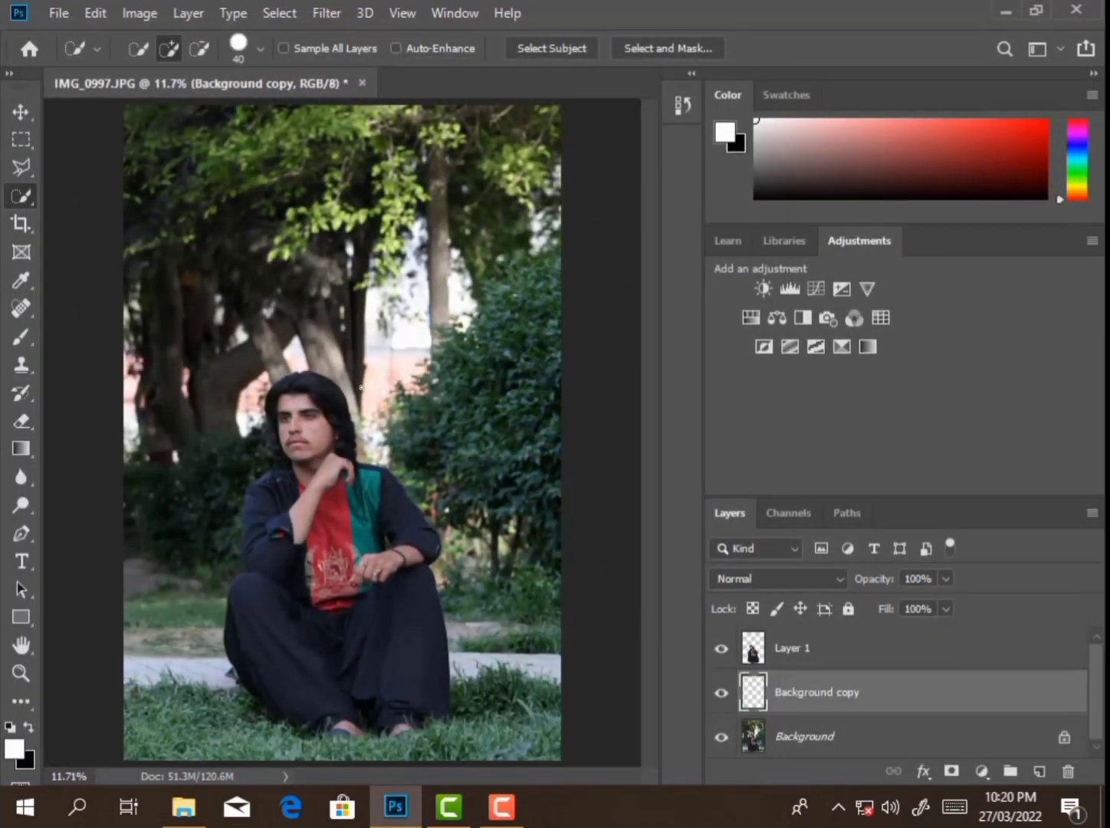
Step: Merge Background copy down, then add an AnimePalette Color Lookup layer and merge it into Background
right_click(804, 687)
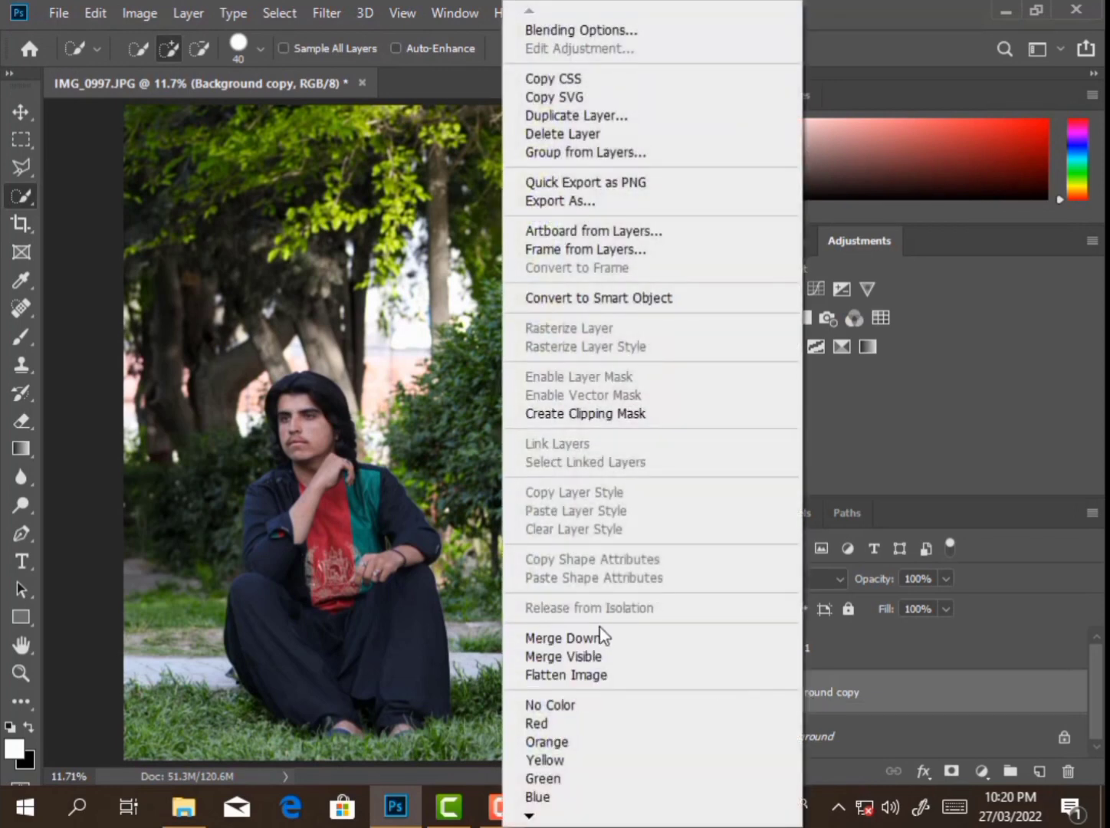
left_click(590, 638)
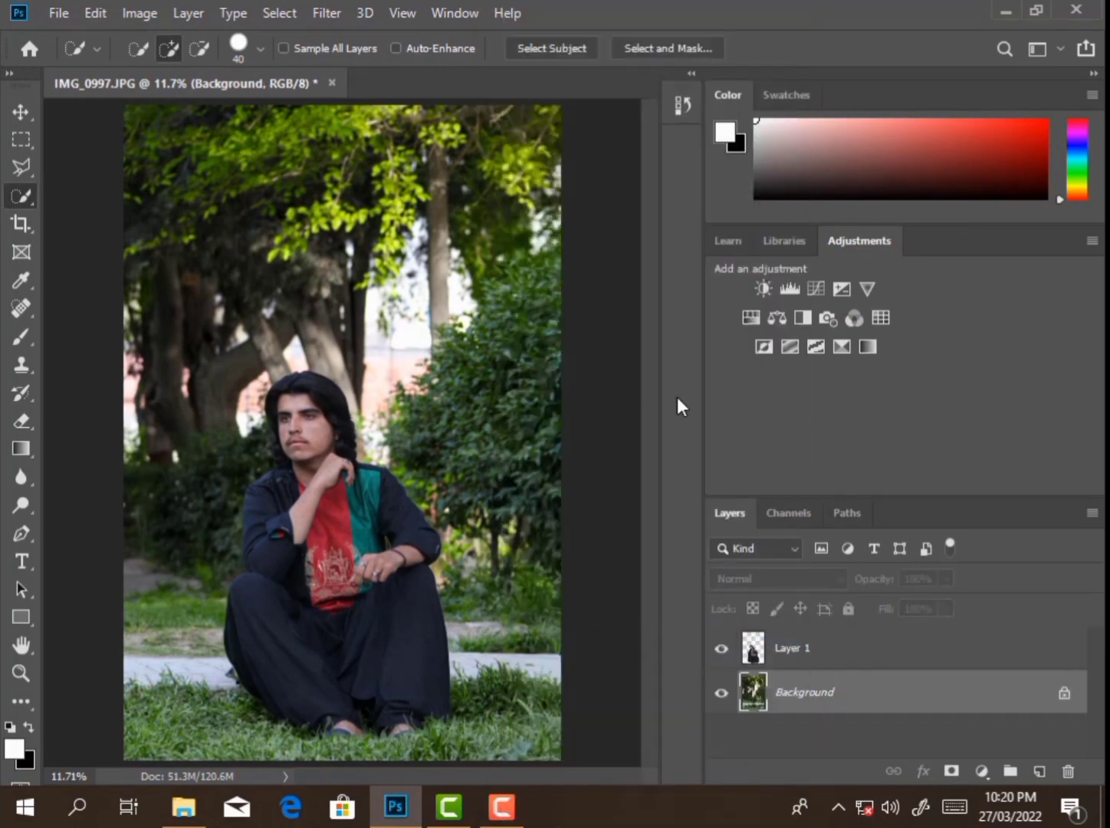
left_click(878, 319)
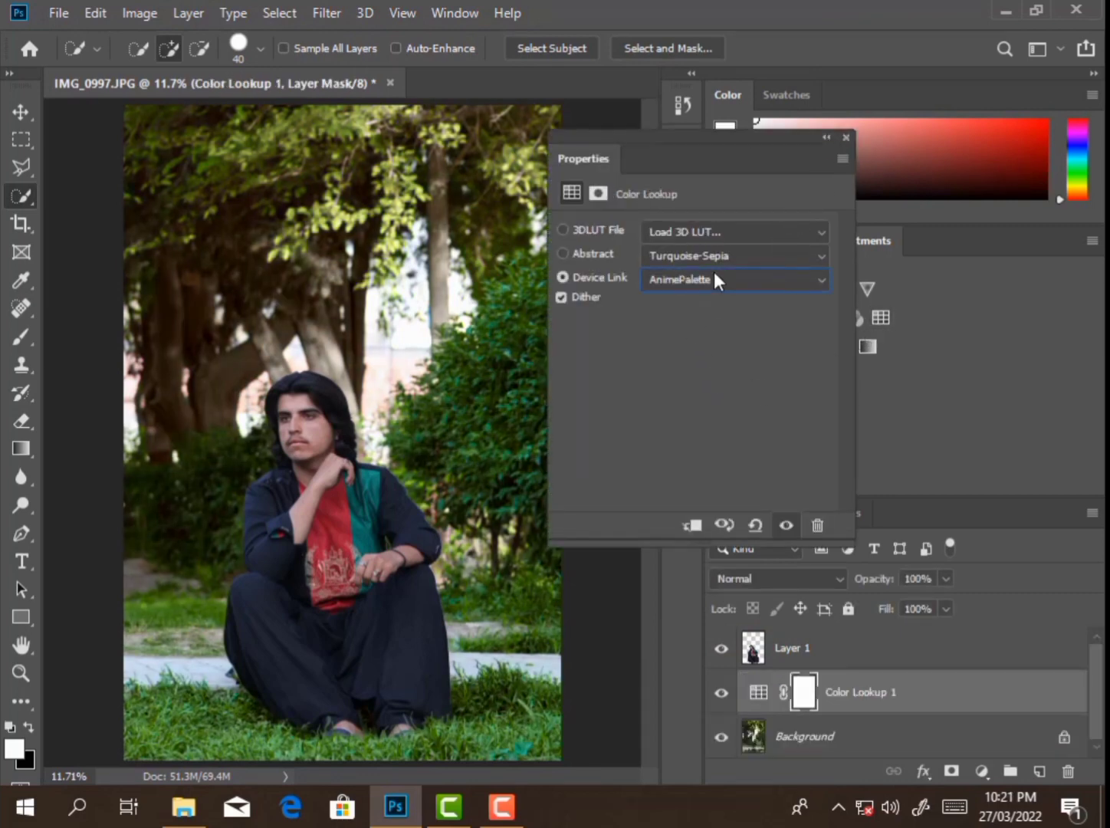
left_click(846, 138)
left_click(721, 692)
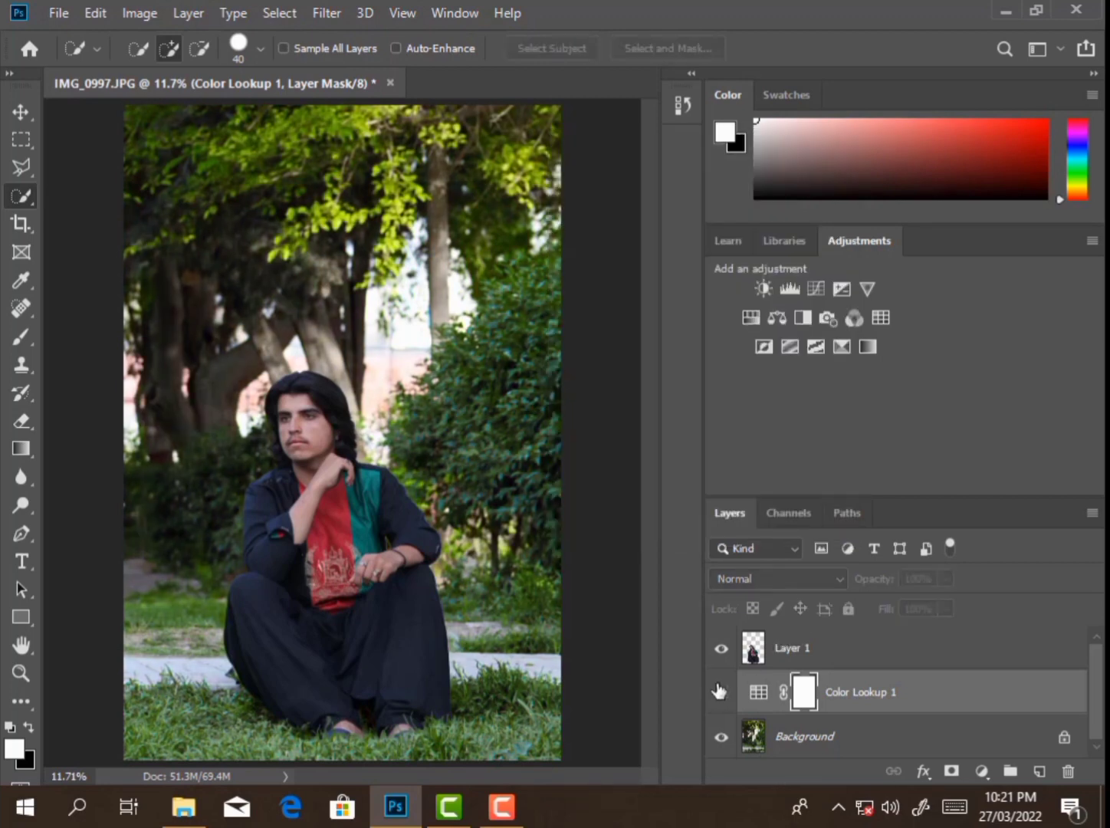
right_click(885, 688)
left_click(717, 638)
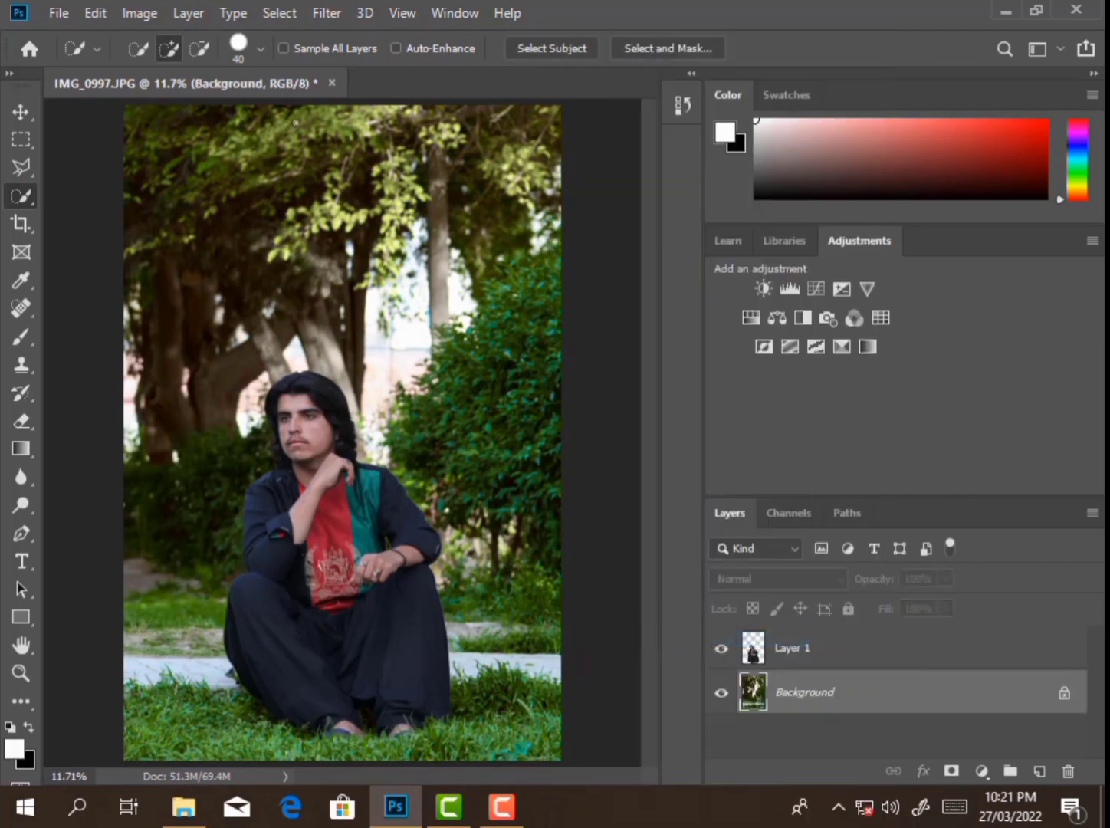
Step: Apply a 50 px Tilt-Shift blur with the focus band at the man's feet and Light Bokeh 0%
left_click(327, 13)
mouse_move(359, 278)
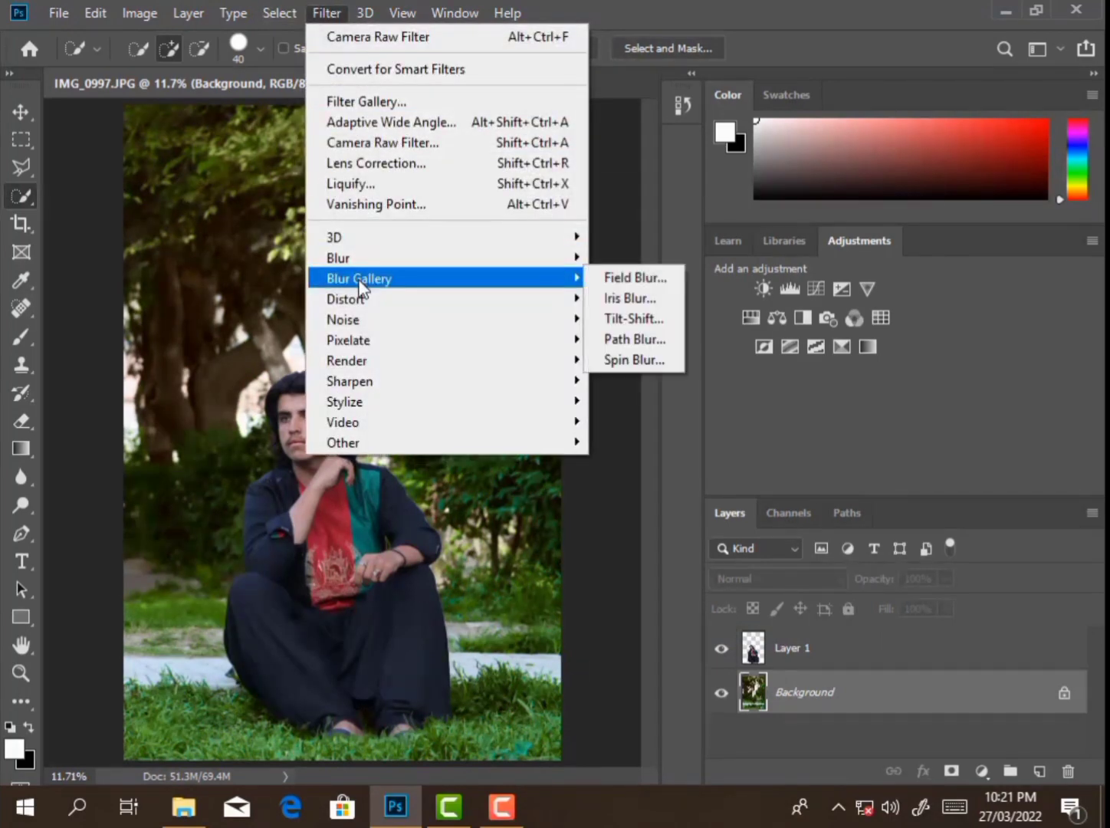
left_click(649, 325)
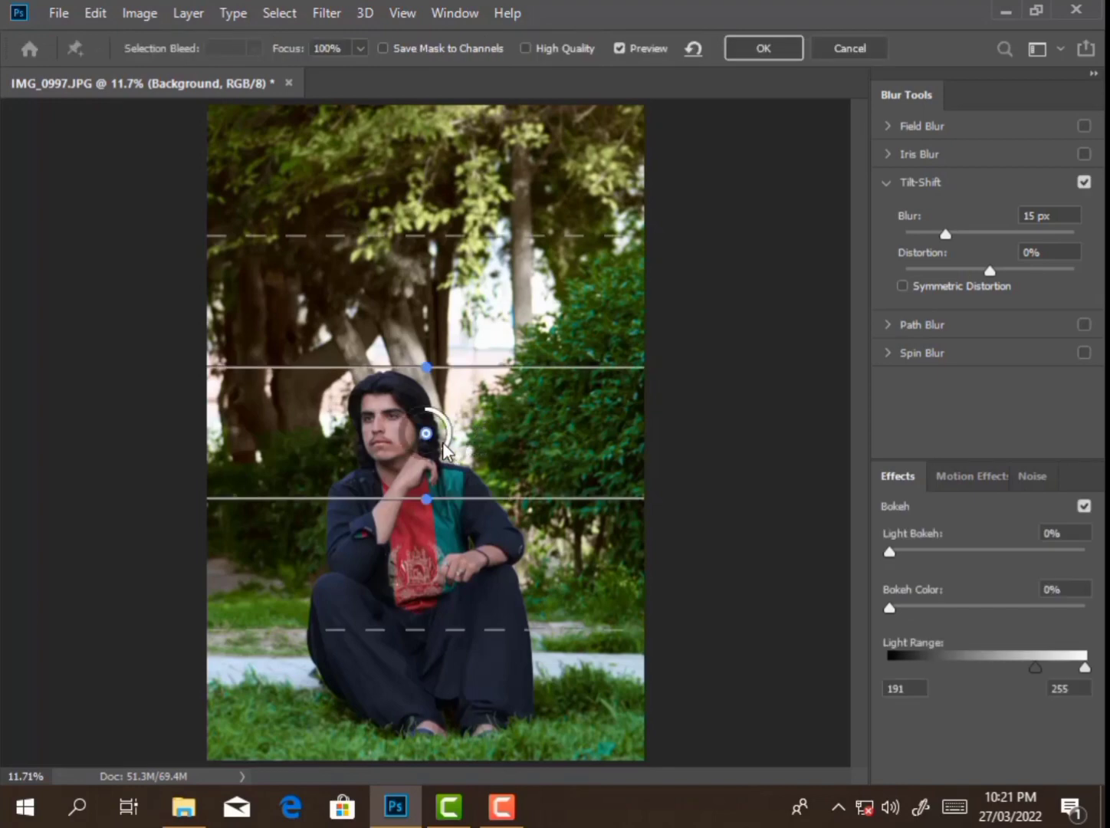
left_click_drag(427, 433, 434, 753)
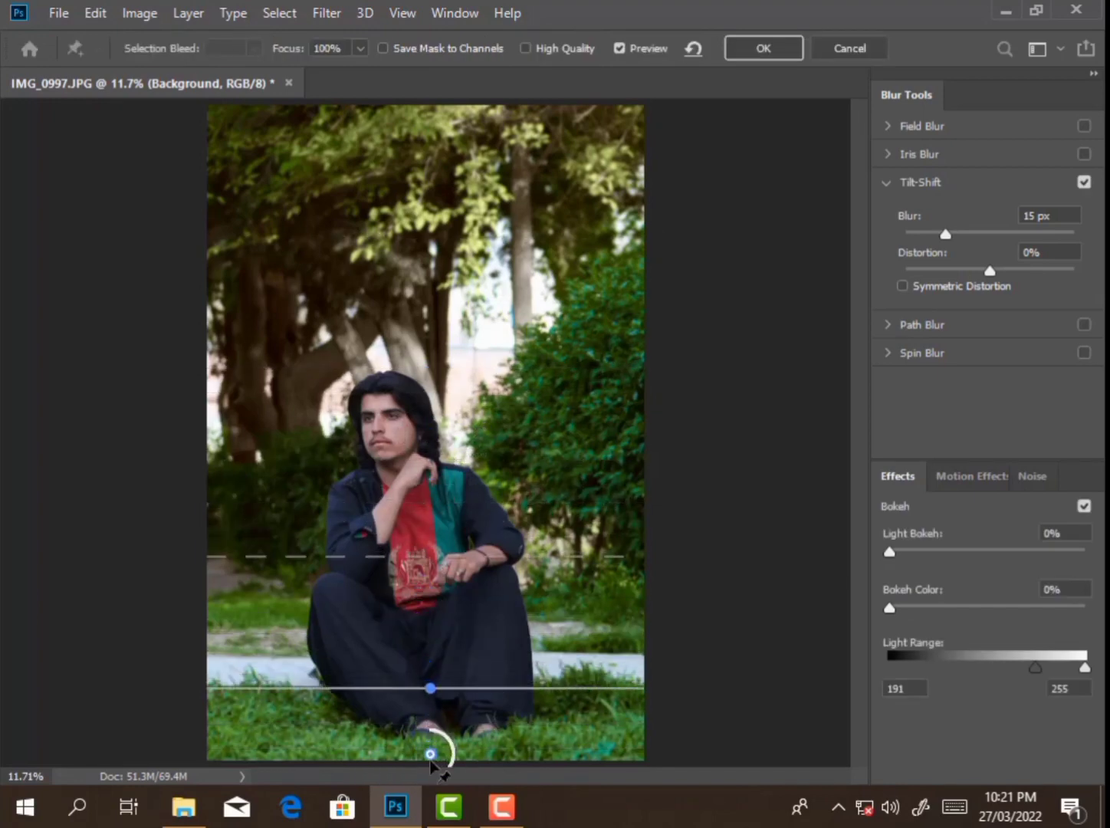
left_click_drag(425, 599, 479, 618)
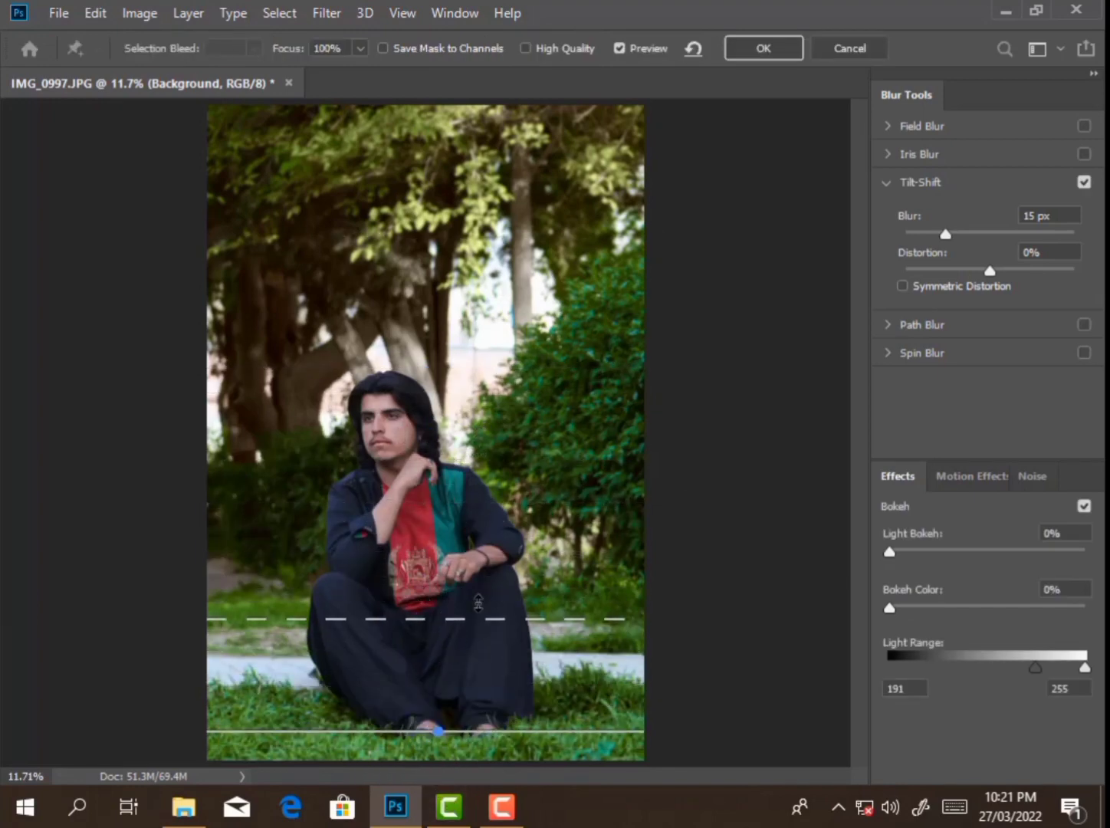
left_click_drag(944, 234, 978, 231)
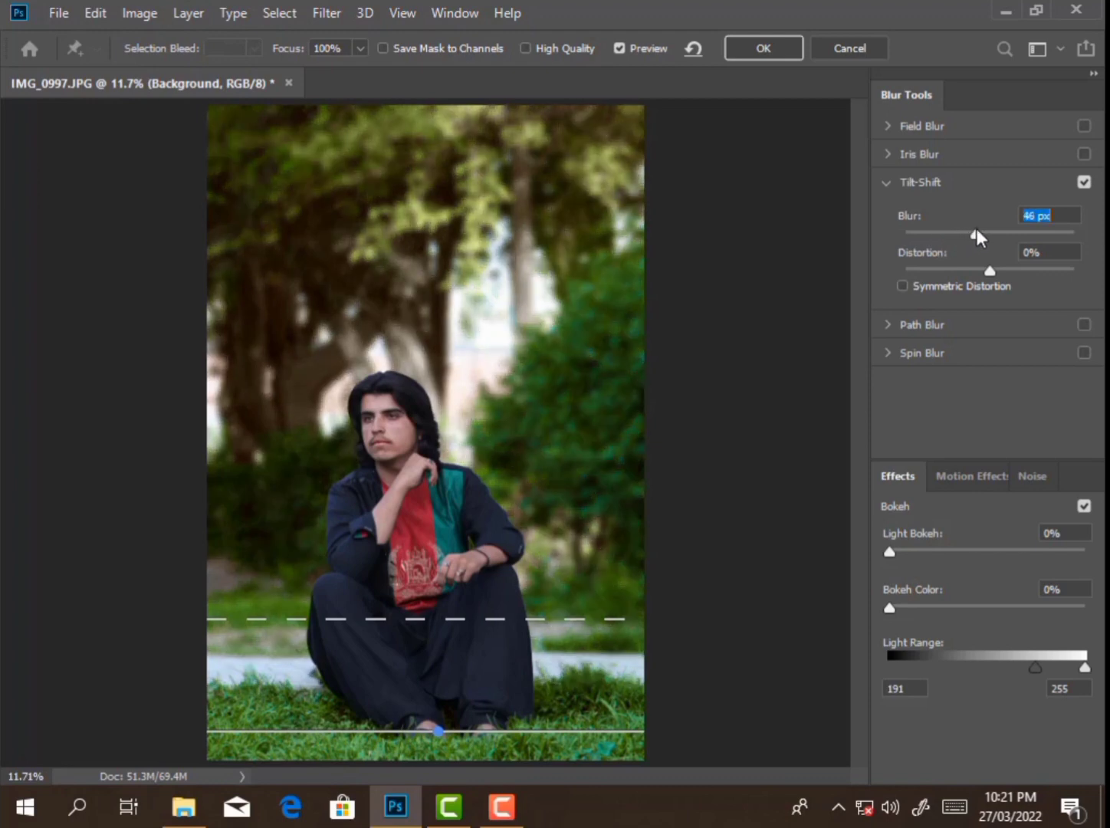
left_click(977, 230)
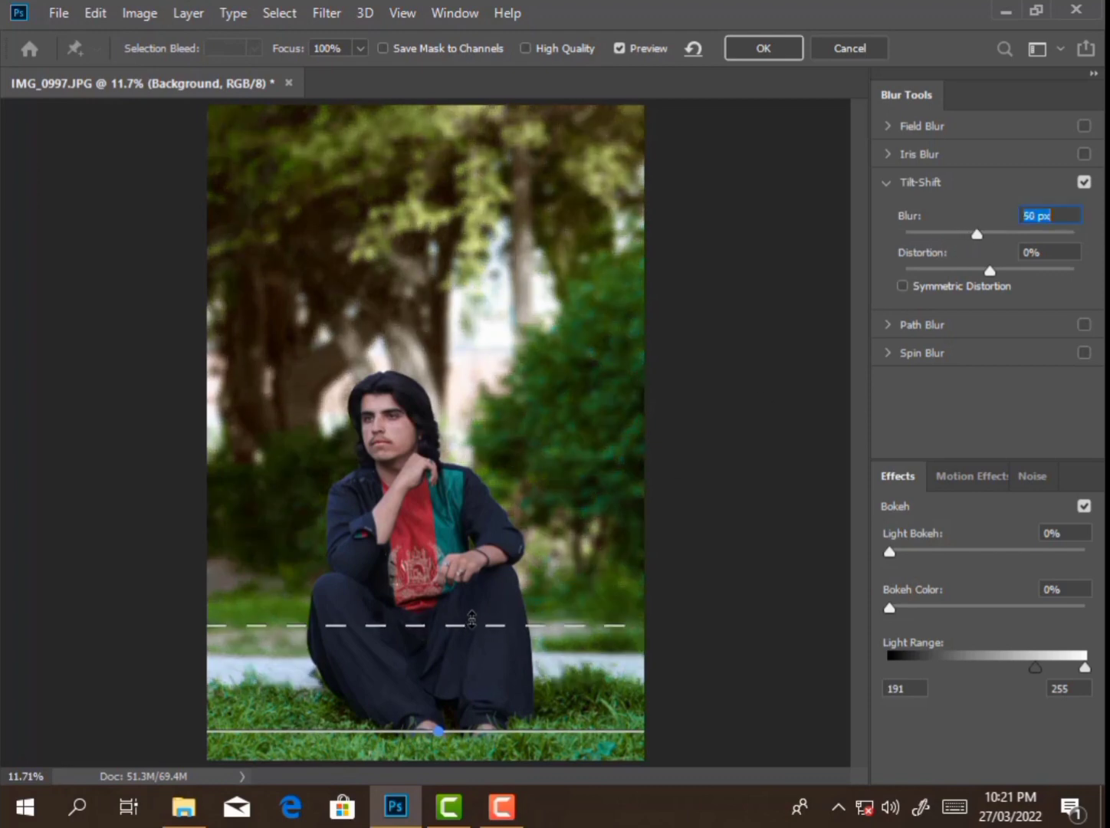
left_click(874, 347)
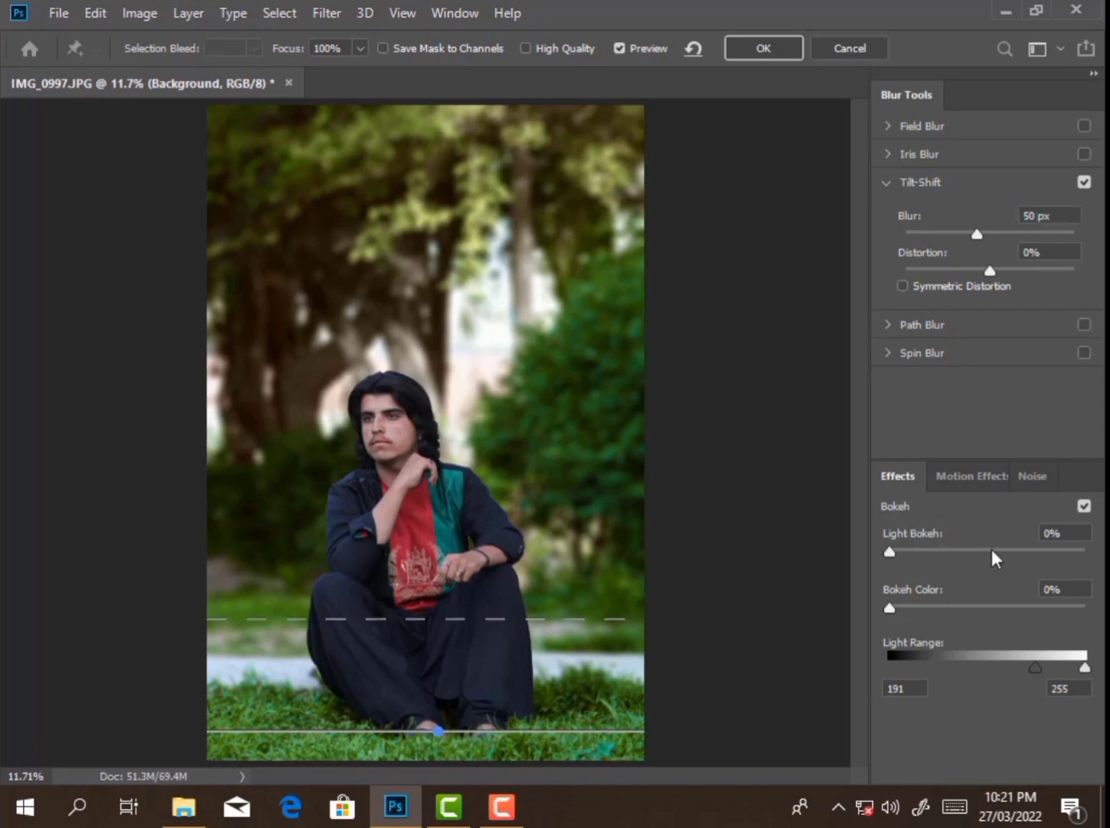
left_click_drag(994, 551, 828, 574)
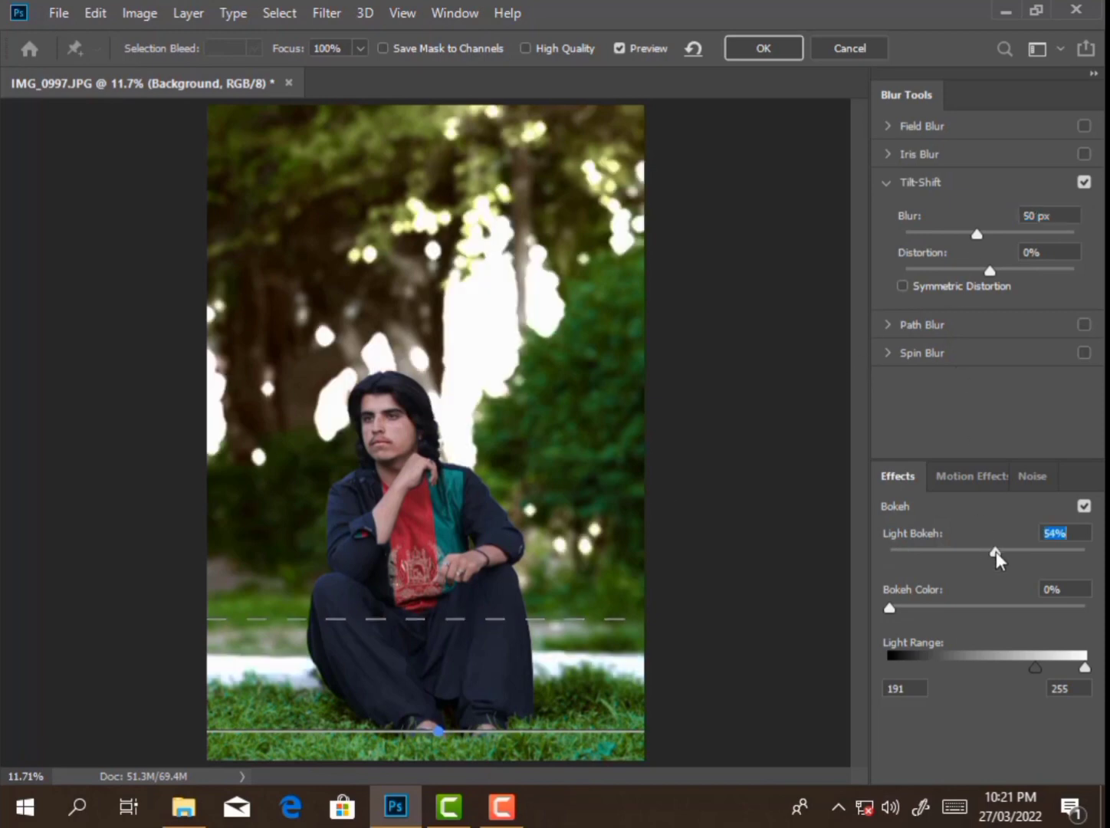
left_click(770, 47)
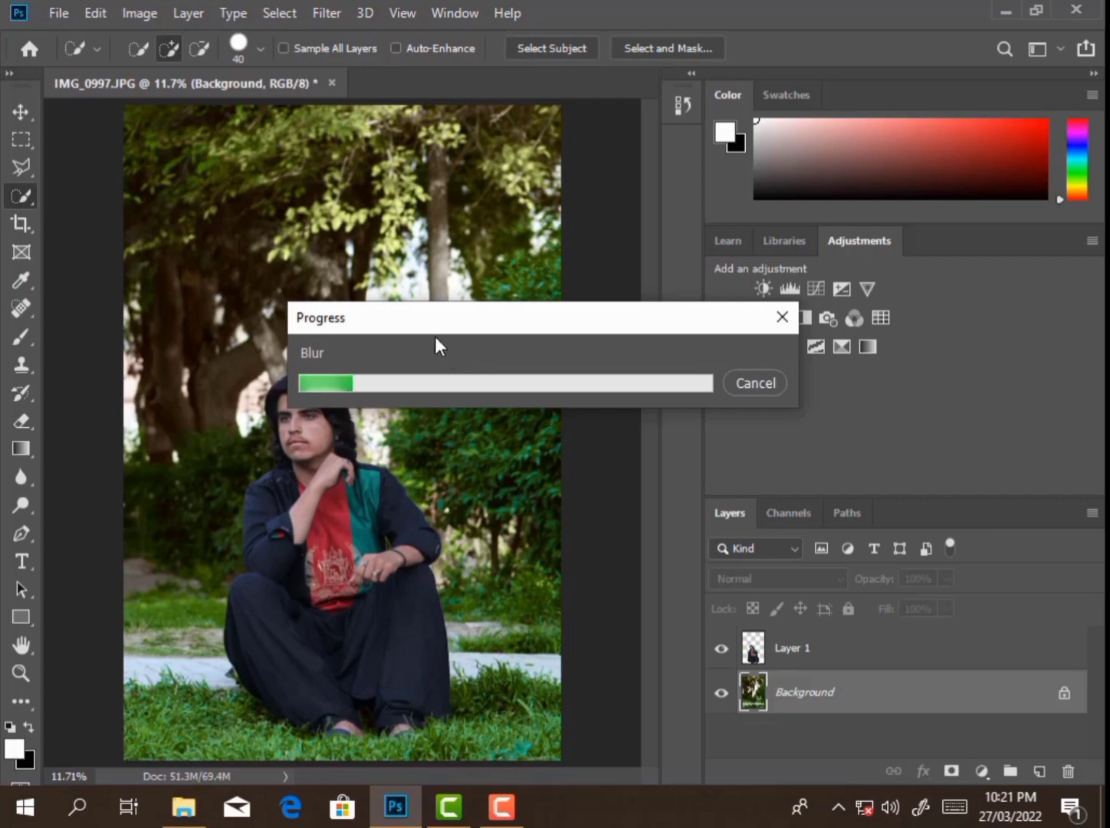
left_click(502, 807)
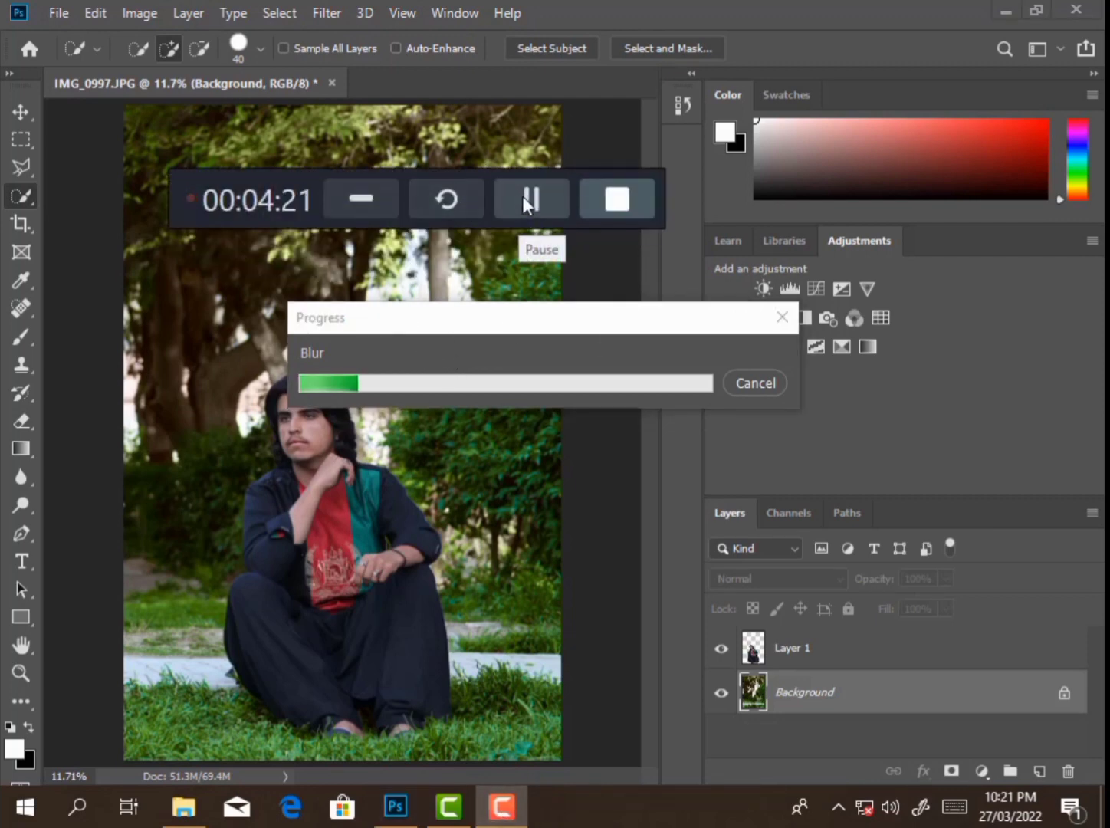
left_click(376, 211)
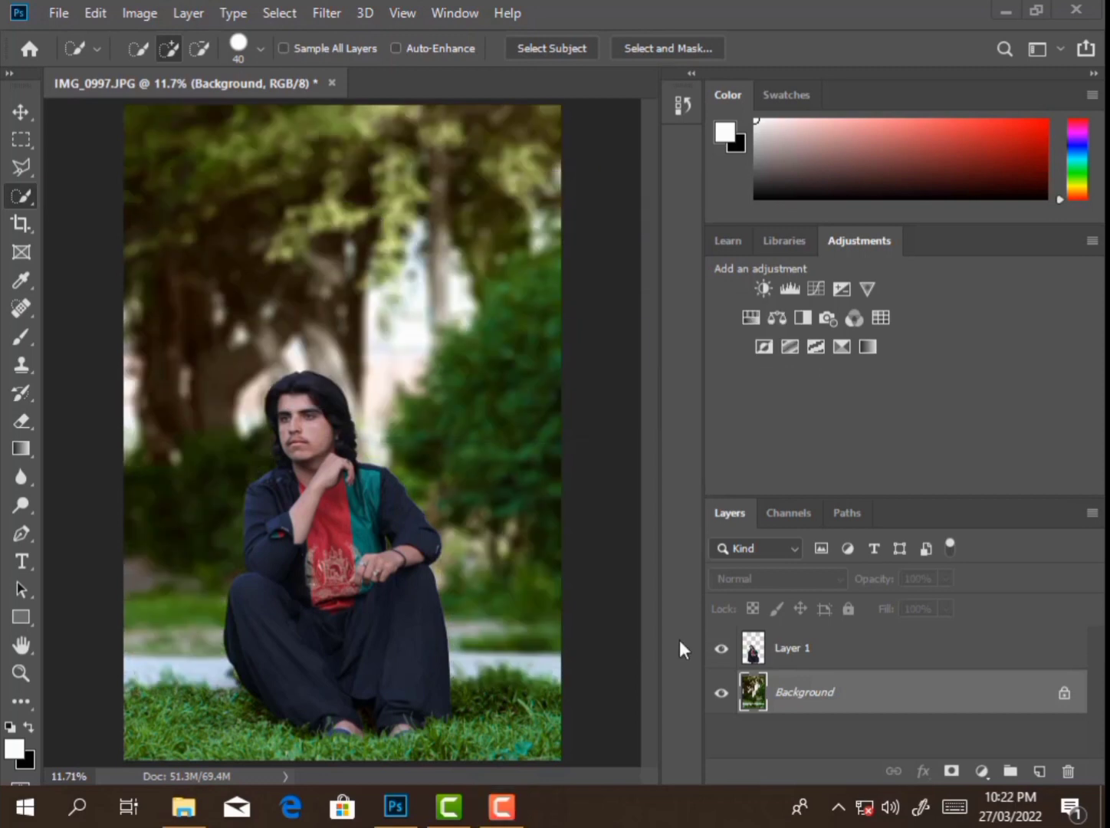
Step: Select Layer 1 with the man and apply Auto Contrast to it
left_click(721, 649)
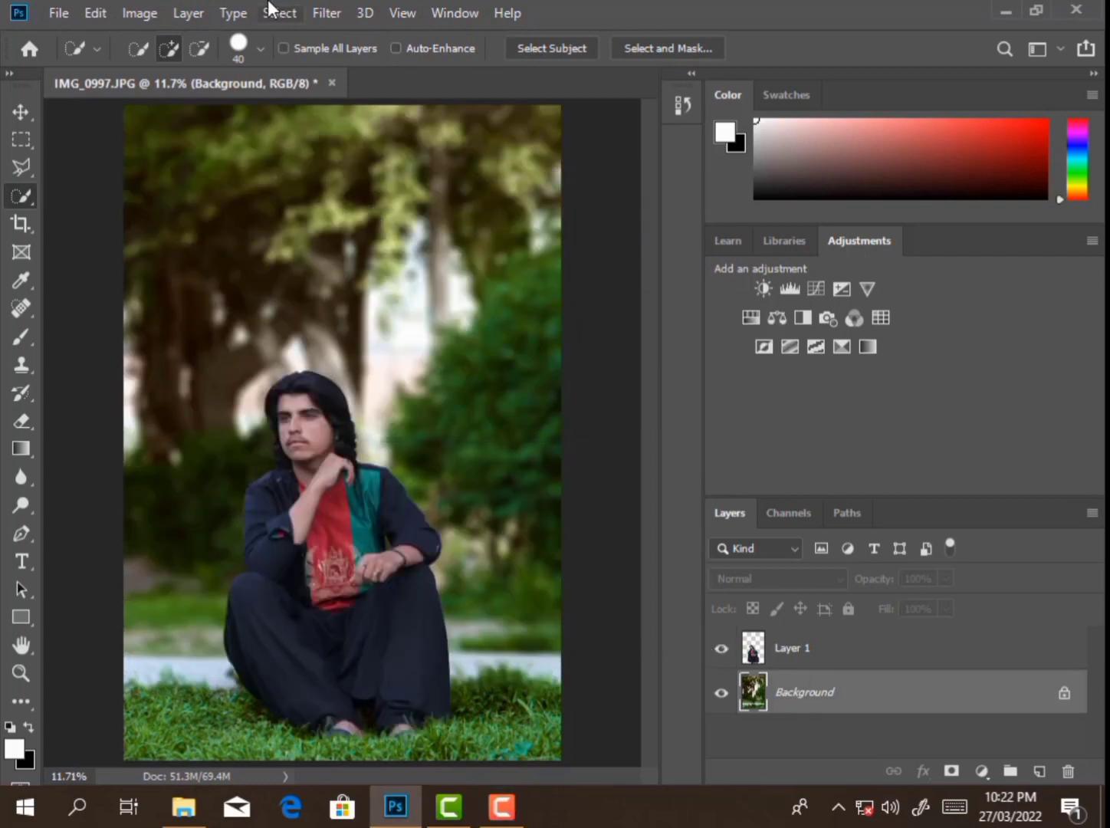
left_click(793, 663)
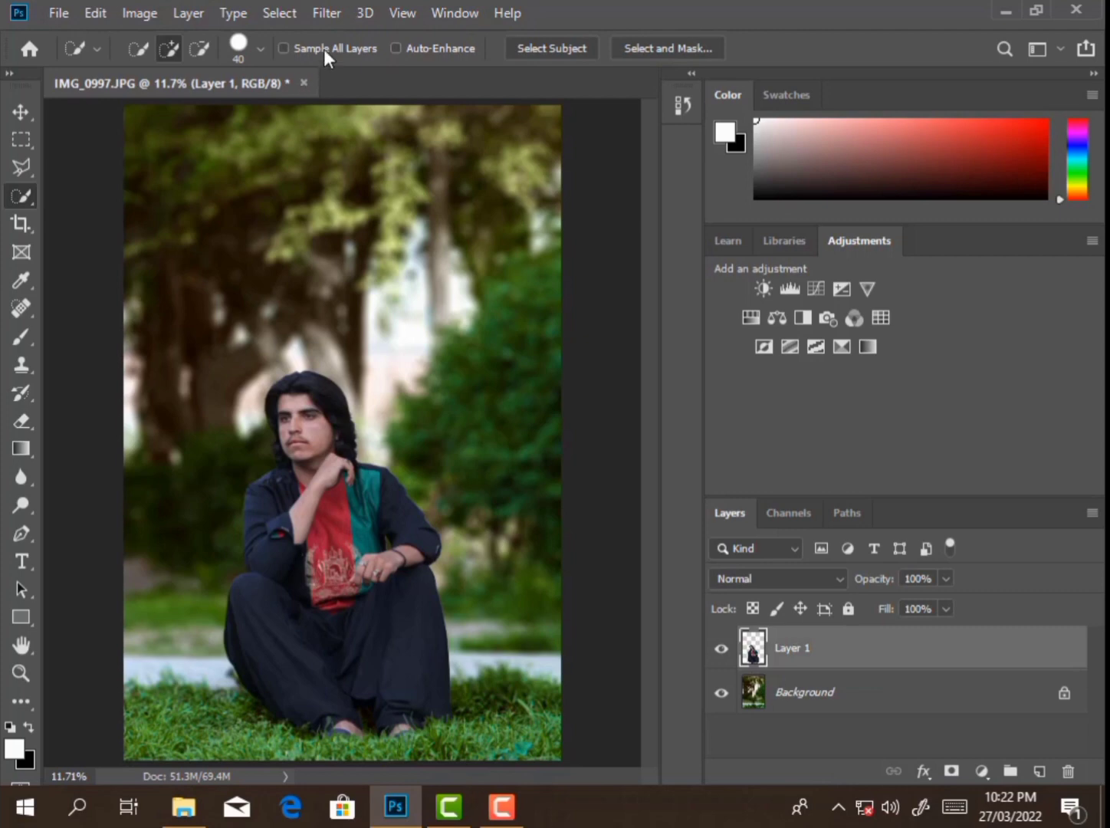
left_click(140, 13)
left_click(184, 123)
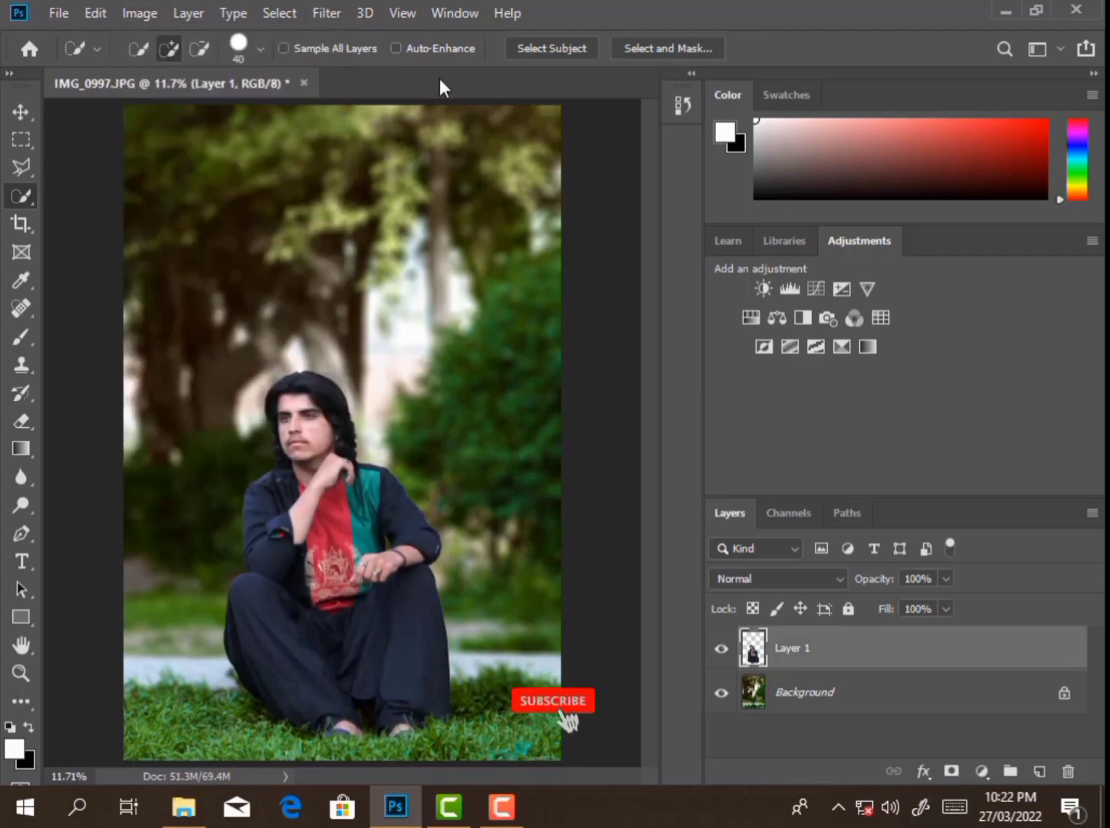
Step: In the Camera Raw Filter, set Exposure to +0.45 and Contrast to -18
left_click(327, 13)
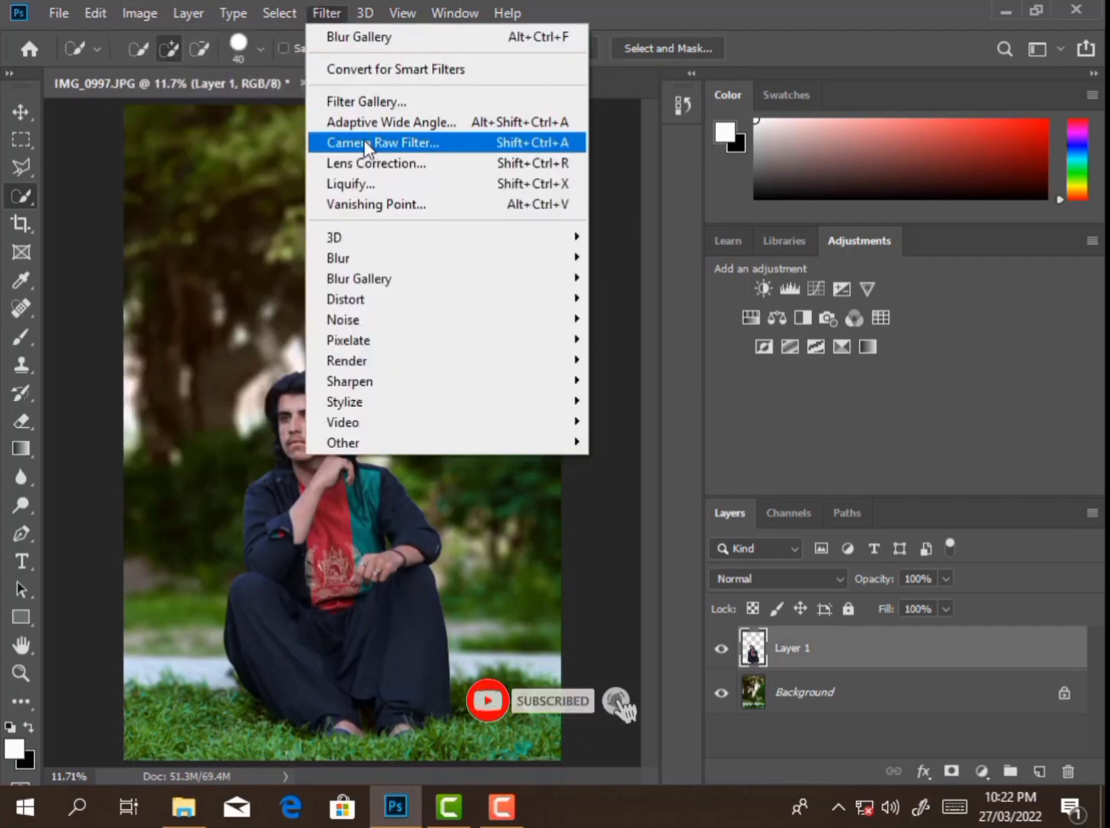
left_click(365, 141)
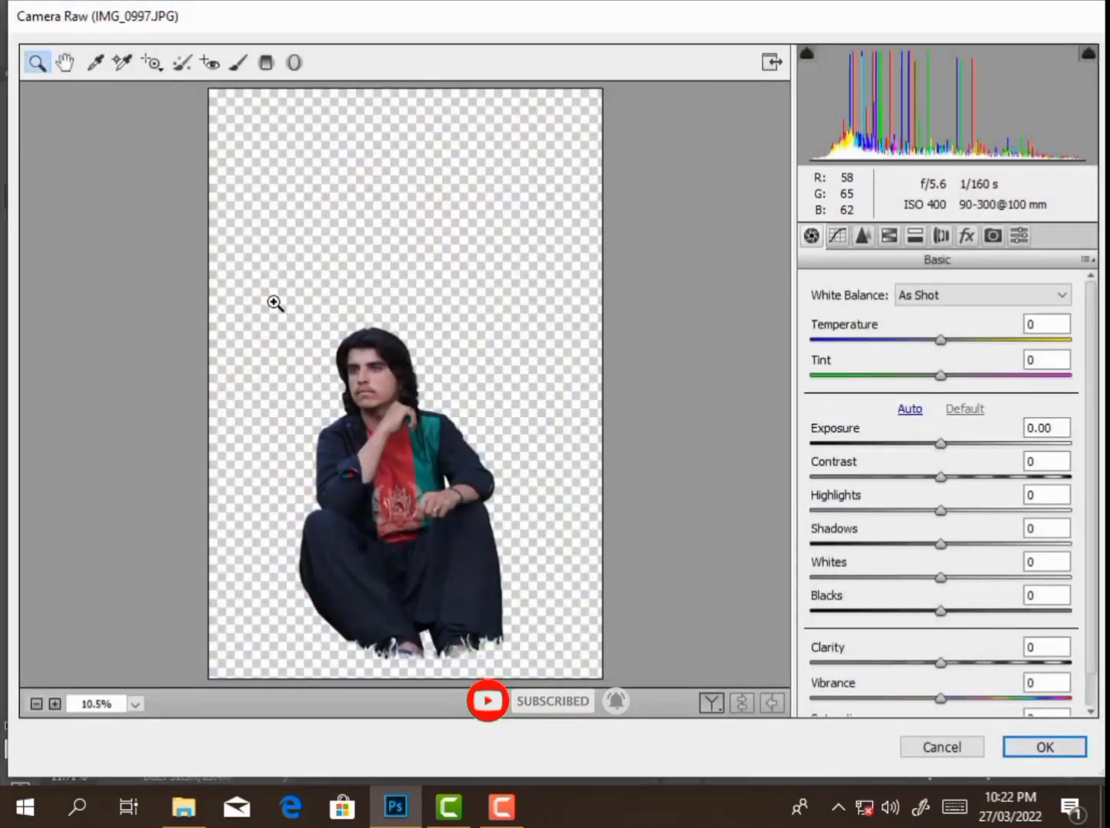
left_click_drag(275, 303, 515, 596)
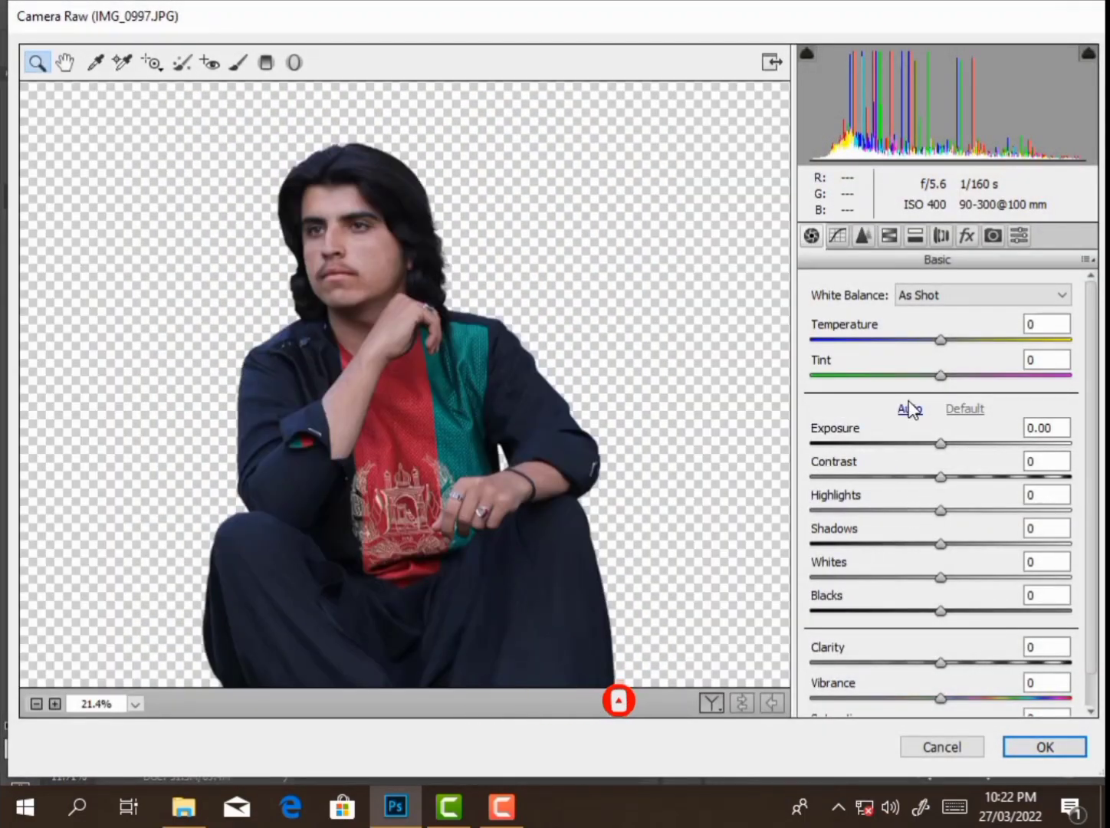
left_click(910, 409)
left_click(965, 411)
mouse_move(941, 443)
left_mouse_down()
mouse_move(953, 443)
mouse_move(918, 478)
left_mouse_up()
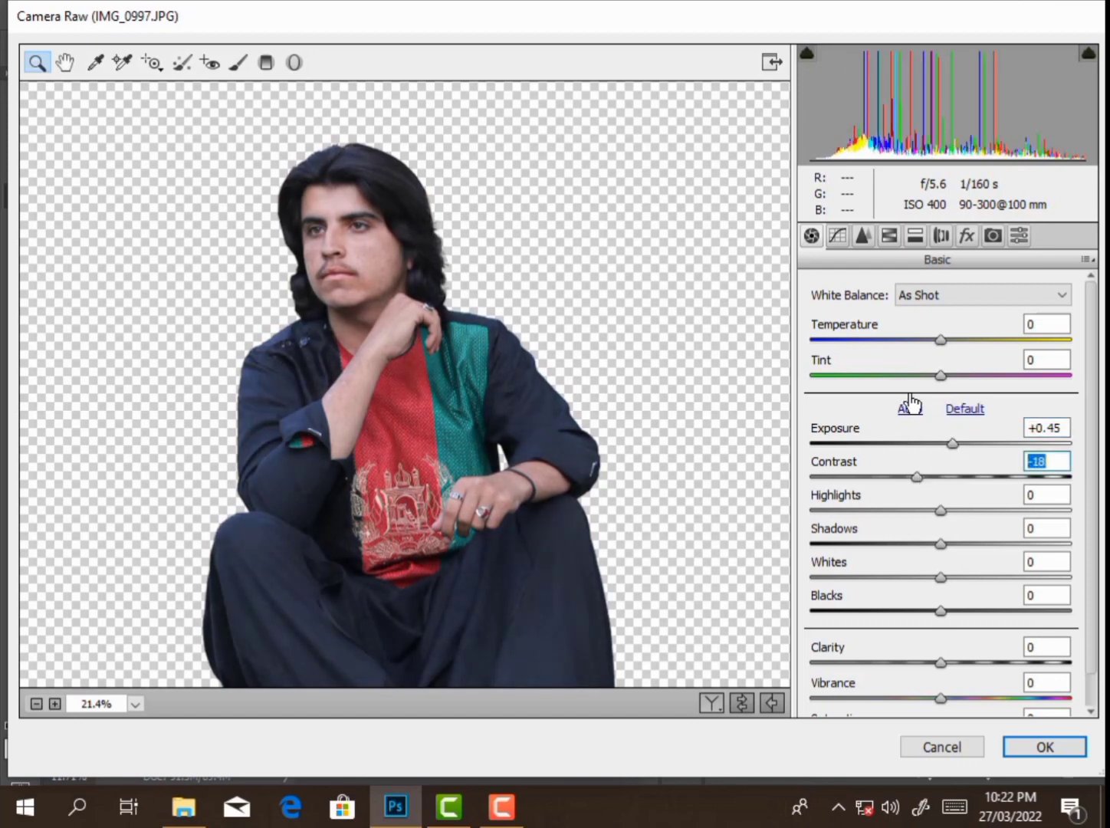
Step: Set HSL Oranges saturation to -28, and luminance Reds +19 and Oranges +34
left_click(889, 236)
left_click(871, 319)
mouse_move(947, 424)
left_mouse_down()
mouse_move(908, 425)
mouse_move(986, 389)
left_mouse_up()
left_click(960, 319)
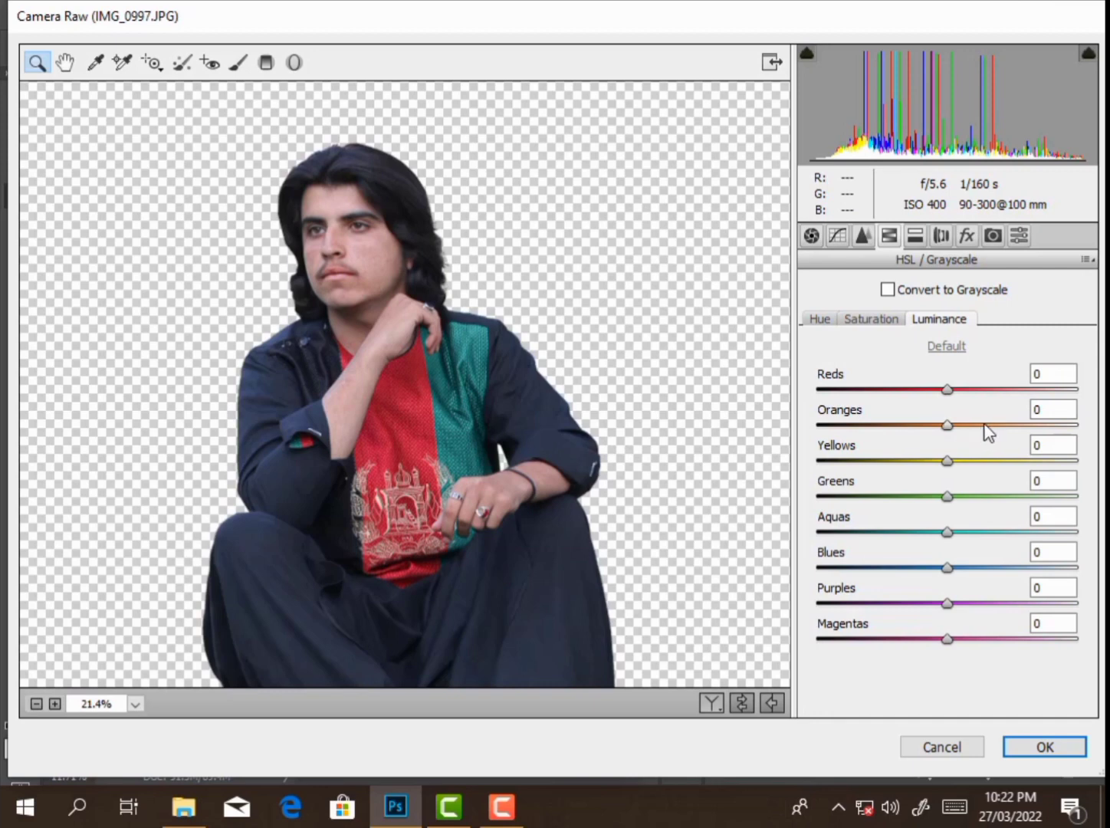
left_click(992, 424)
left_click(997, 389)
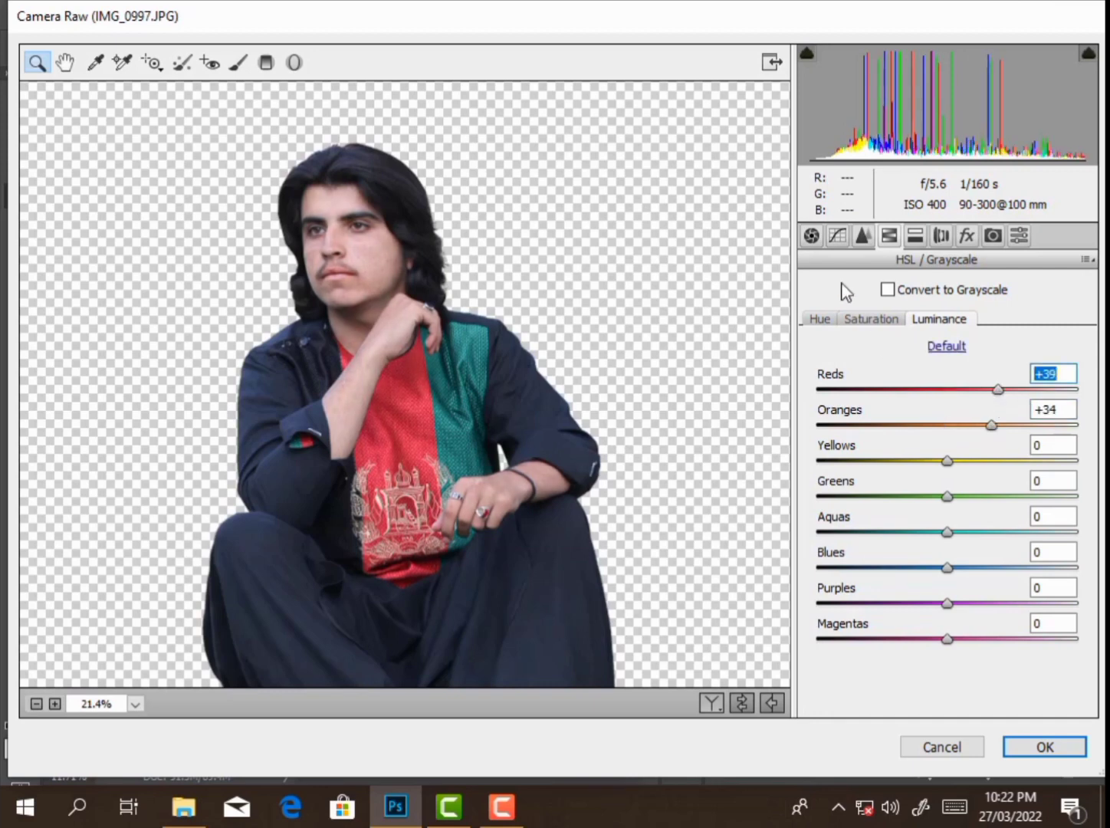
left_click(970, 389)
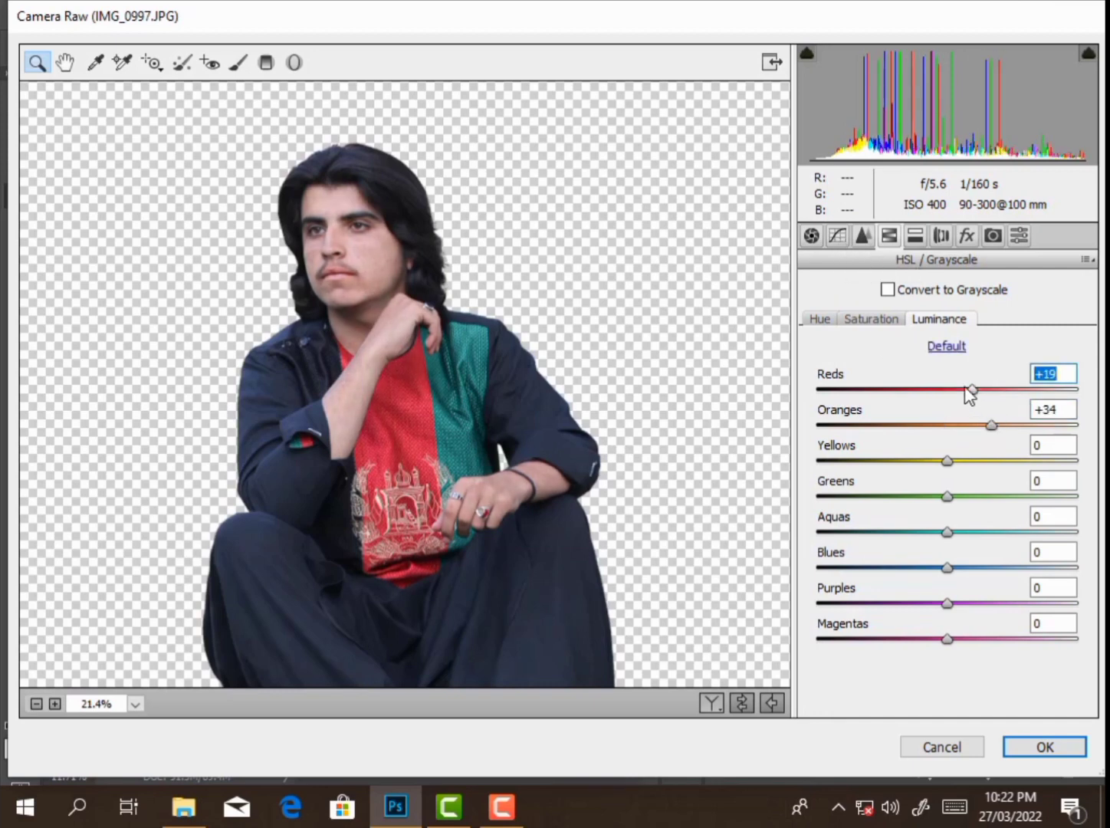
Step: Check the preview around the man's face, then apply the Camera Raw grade
left_click(838, 236)
right_click(597, 311)
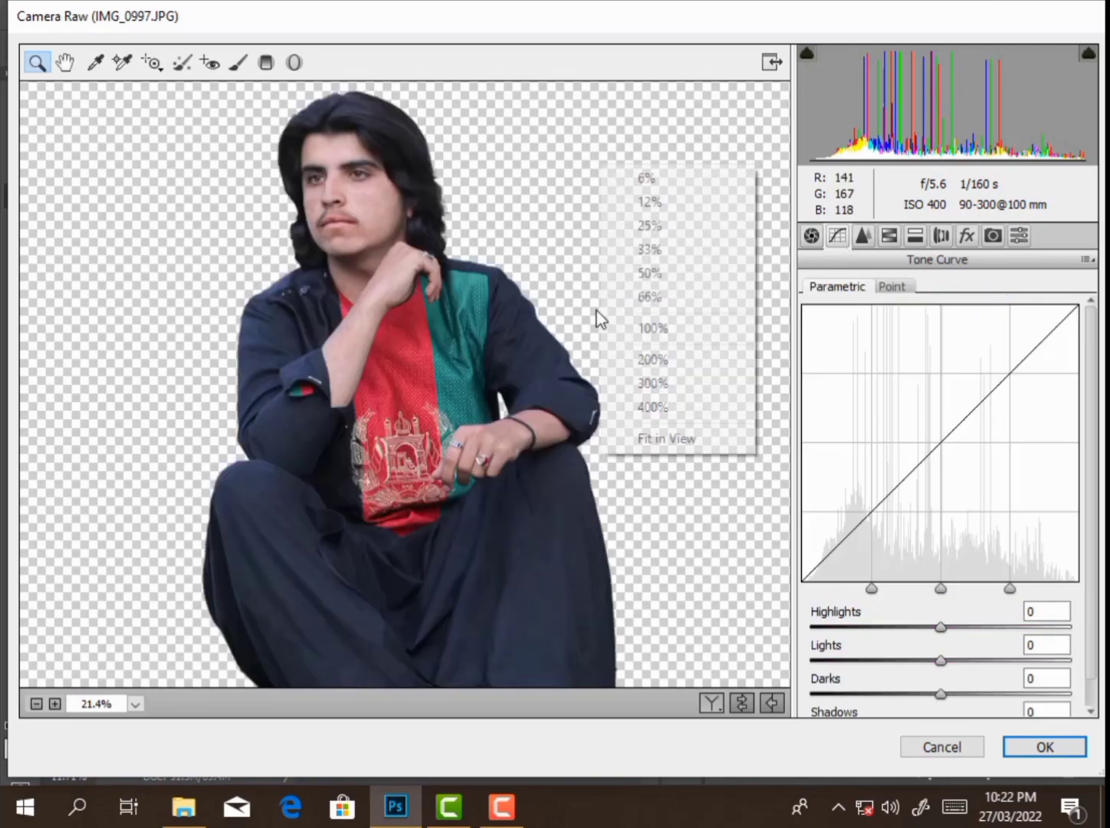
left_click(659, 438)
left_click_drag(314, 311, 456, 368)
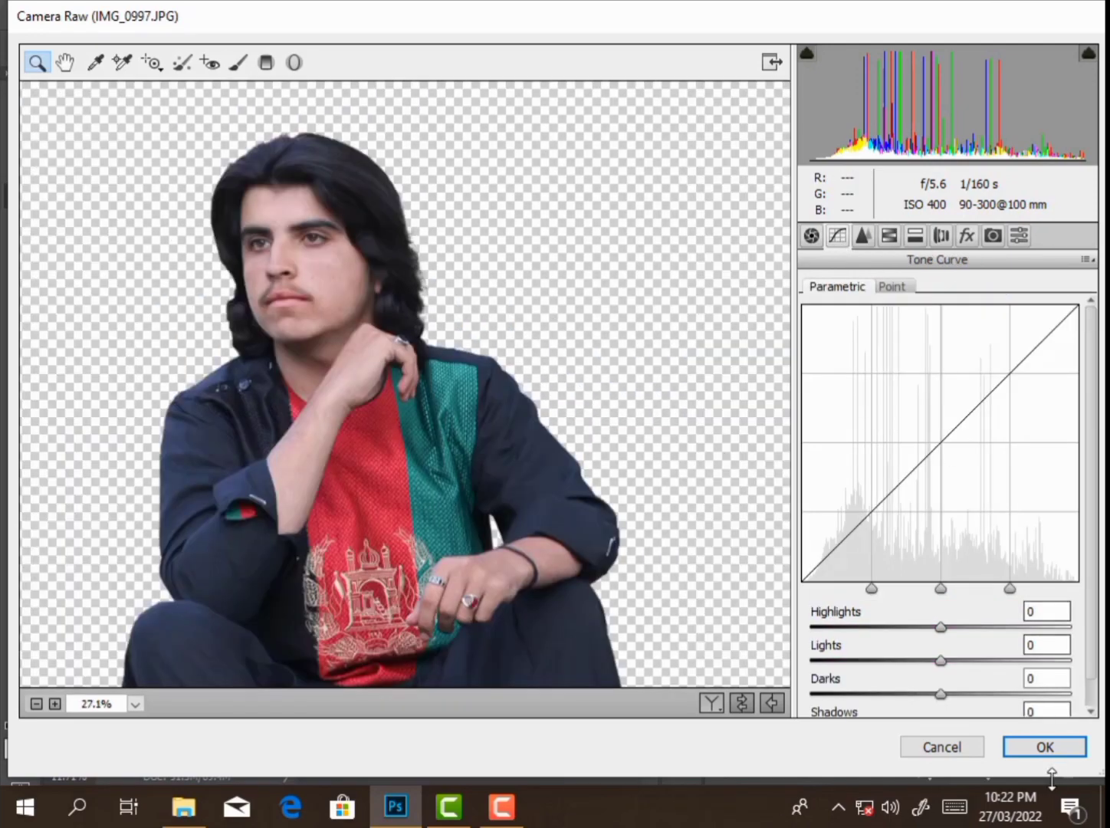
left_click(1048, 747)
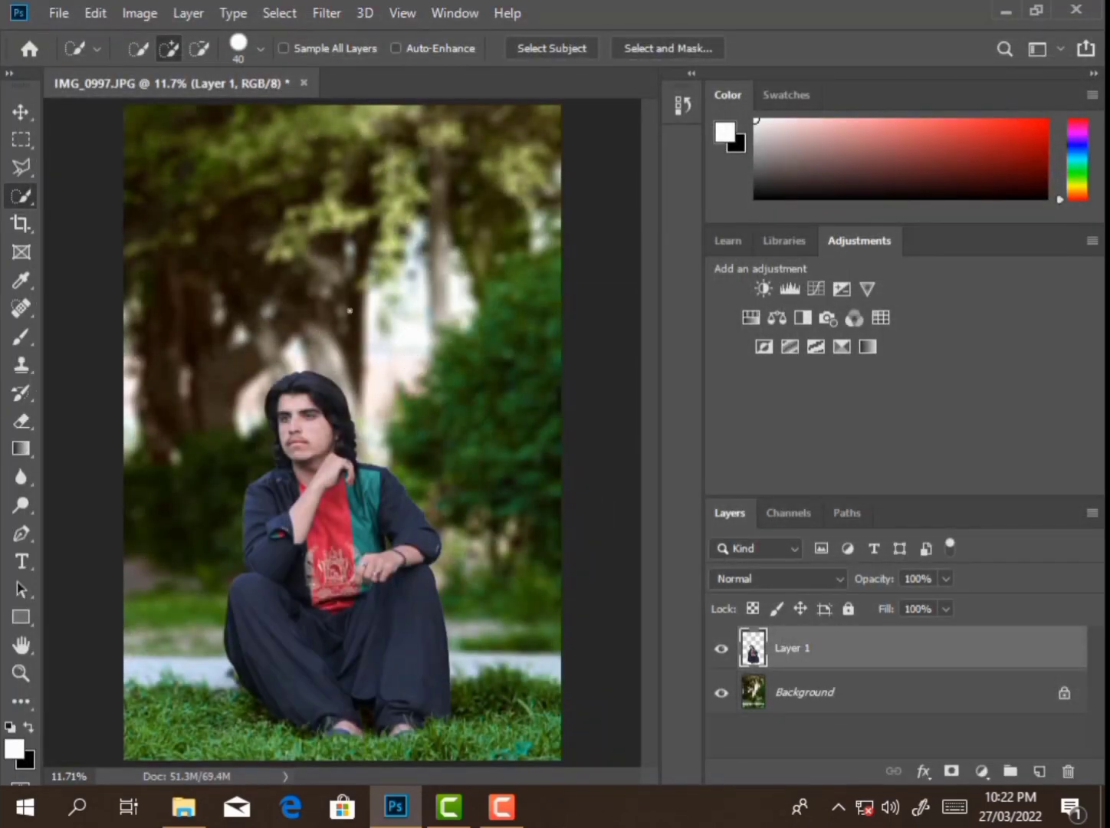
Step: Liquify the man's layer with a Forward Warp brush of about 300, reshaping his hair top
left_click(326, 13)
left_click(355, 178)
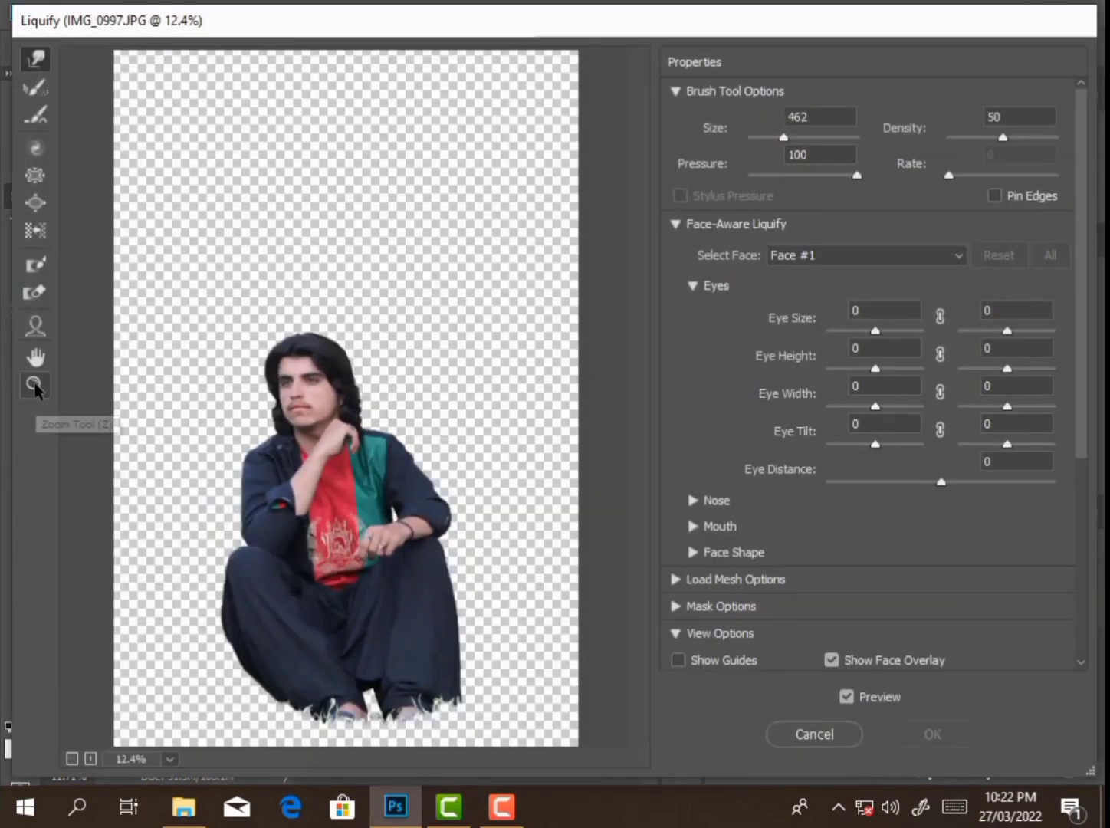
left_click(35, 384)
left_click(402, 539)
left_click(35, 58)
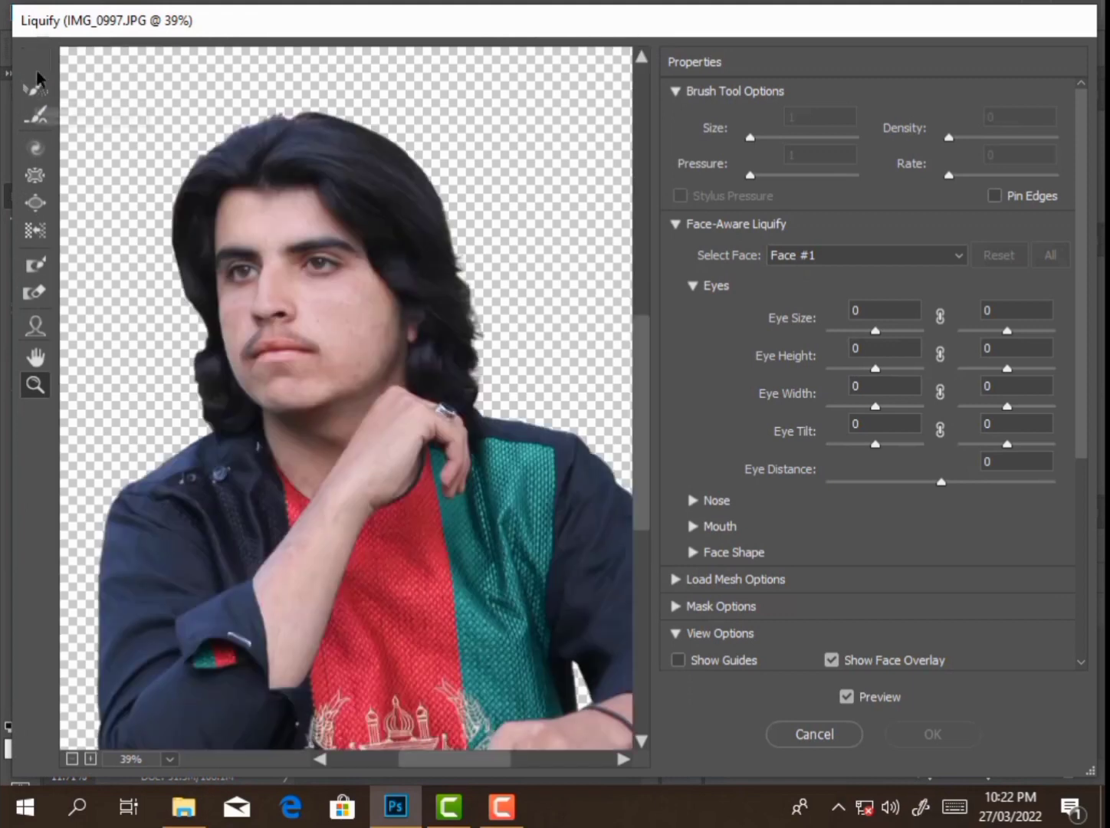
scroll(266, 193, "up", 3)
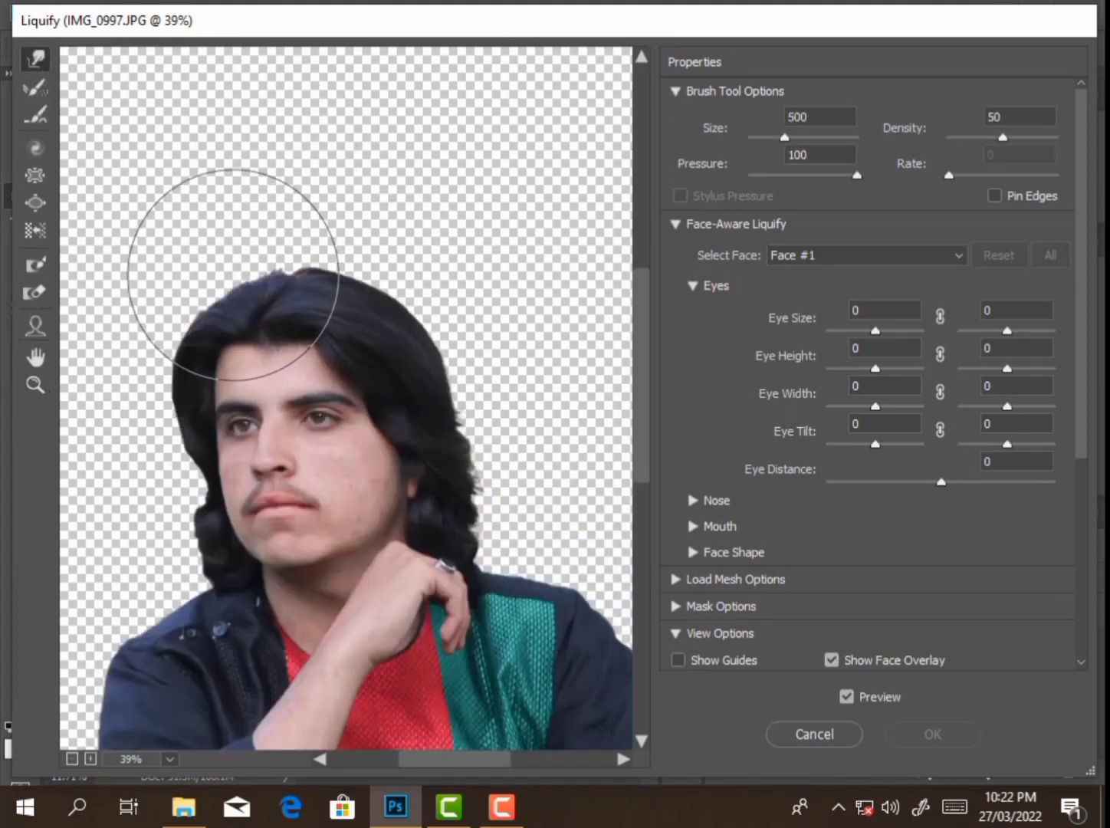
key("bracketleft")
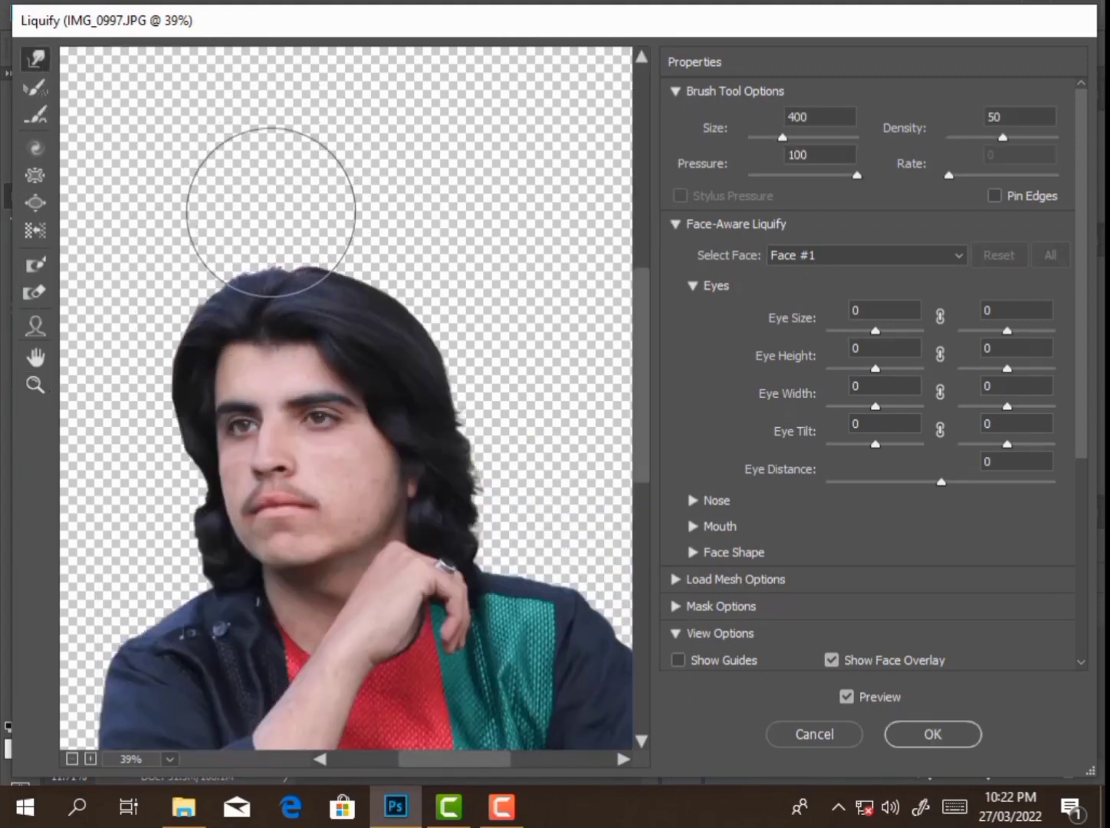
key("bracketright")
key("bracketright")
key("bracketleft")
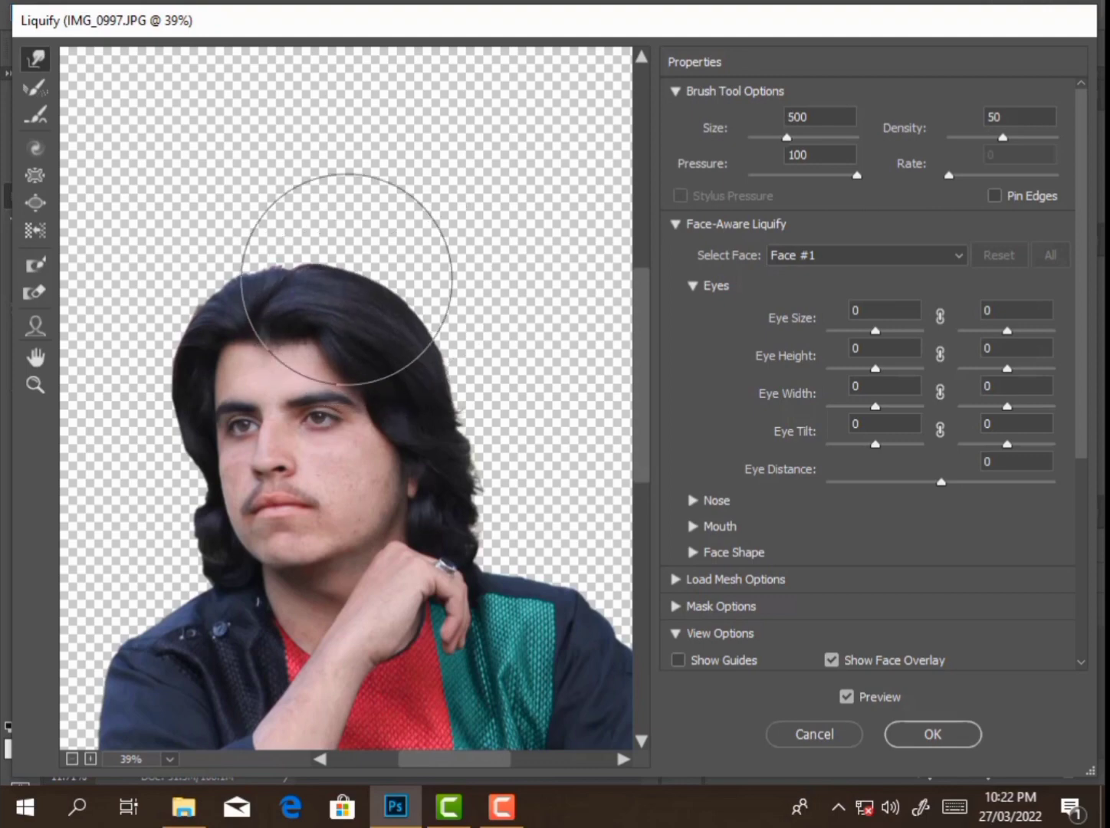
key("bracketleft")
key("bracketleft")
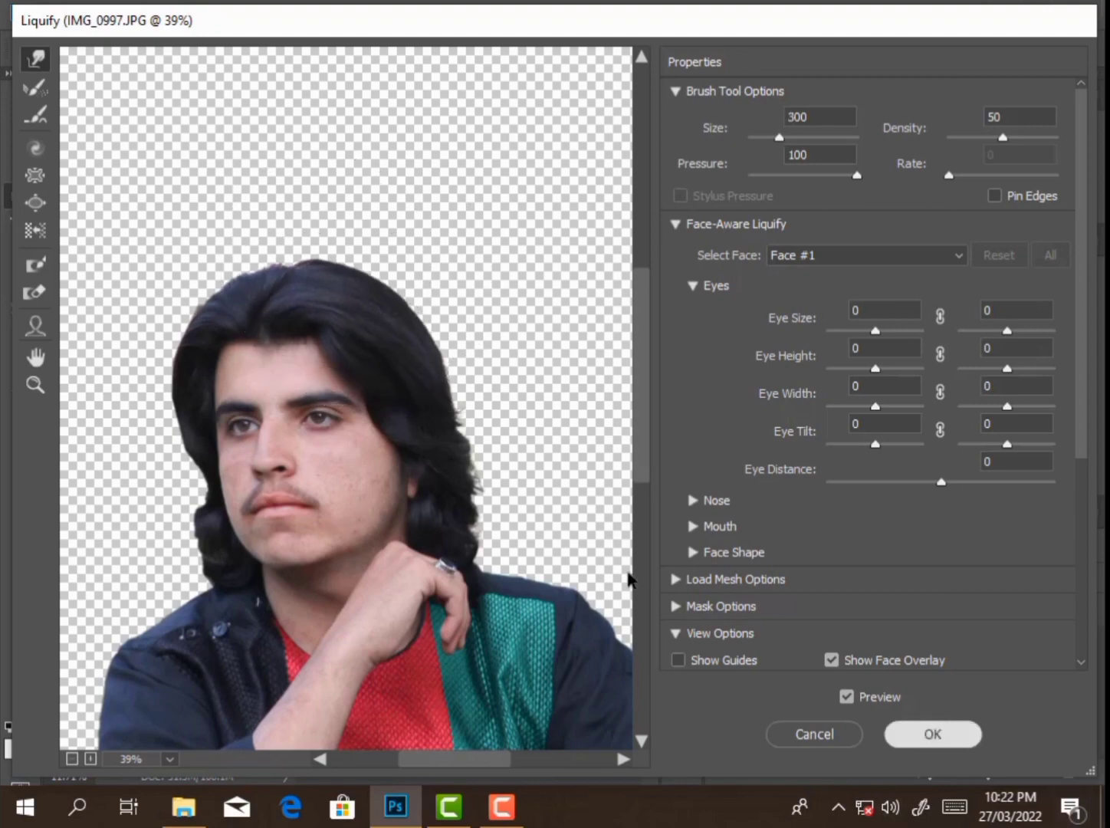
left_click(937, 733)
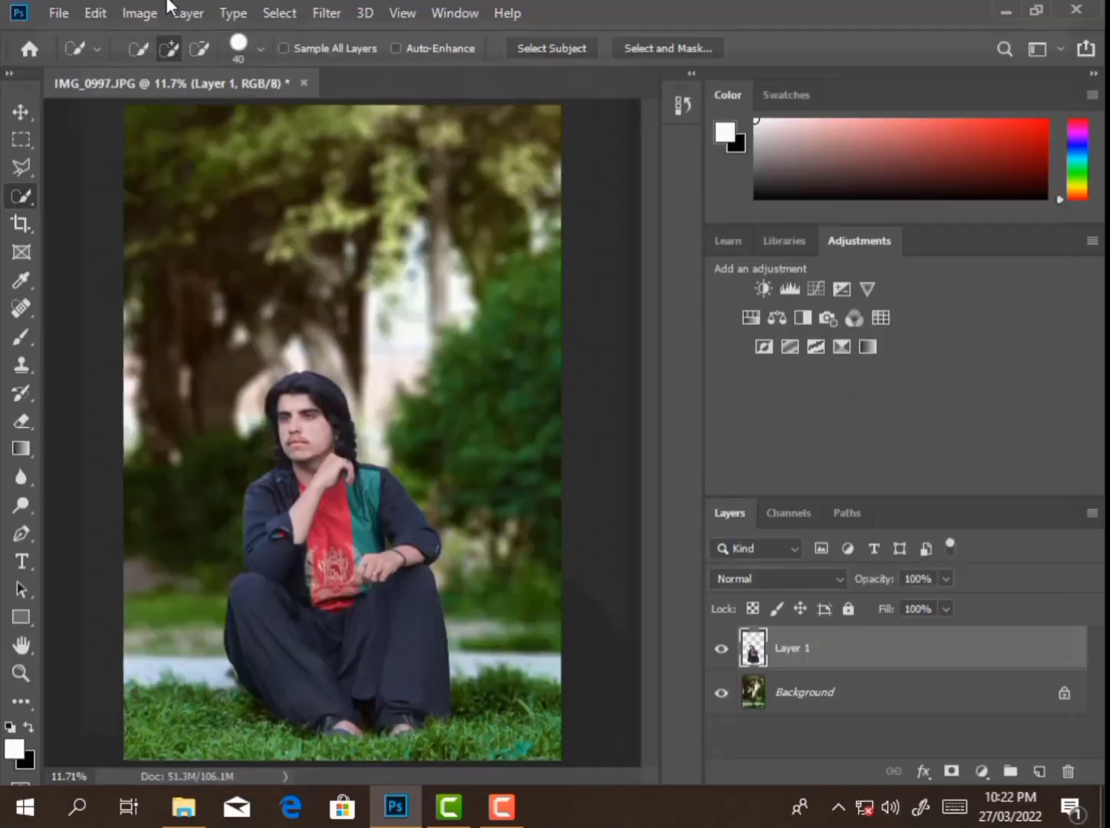
Step: Apply Auto Tone, Auto Color and Auto Contrast to the Background layer
left_click(822, 709)
left_click(140, 13)
left_click(173, 99)
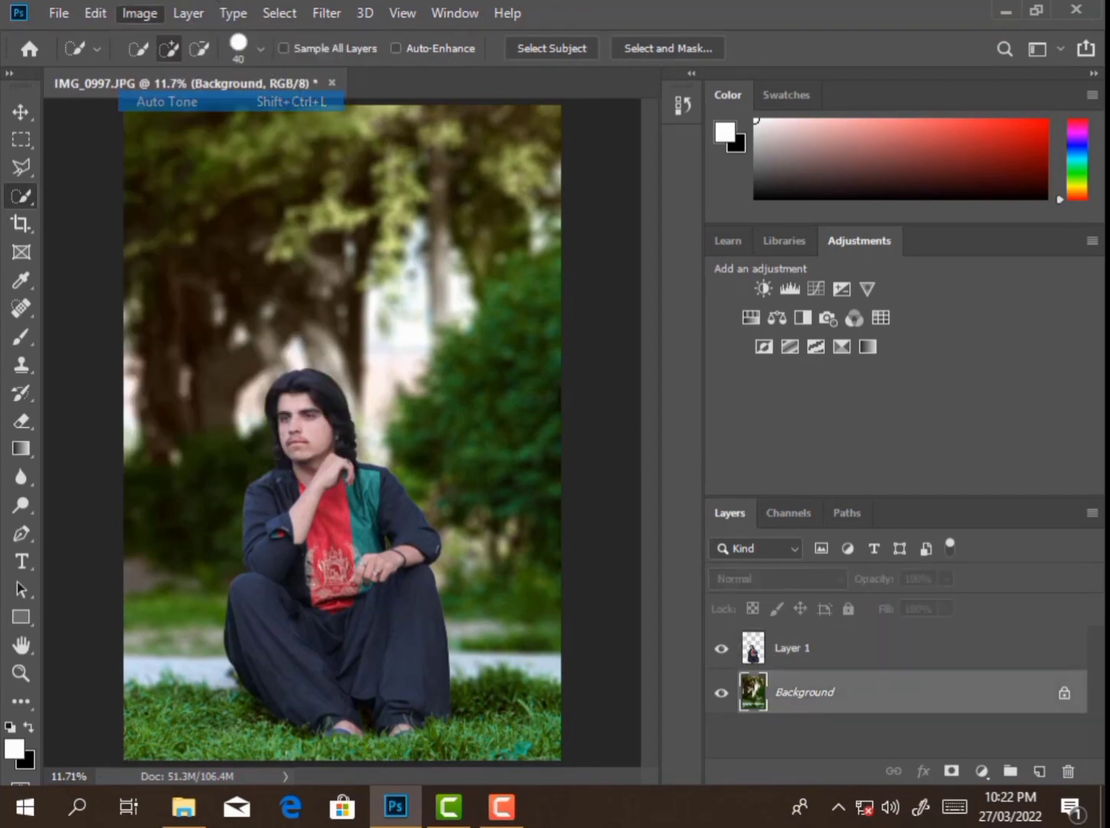
left_click(139, 13)
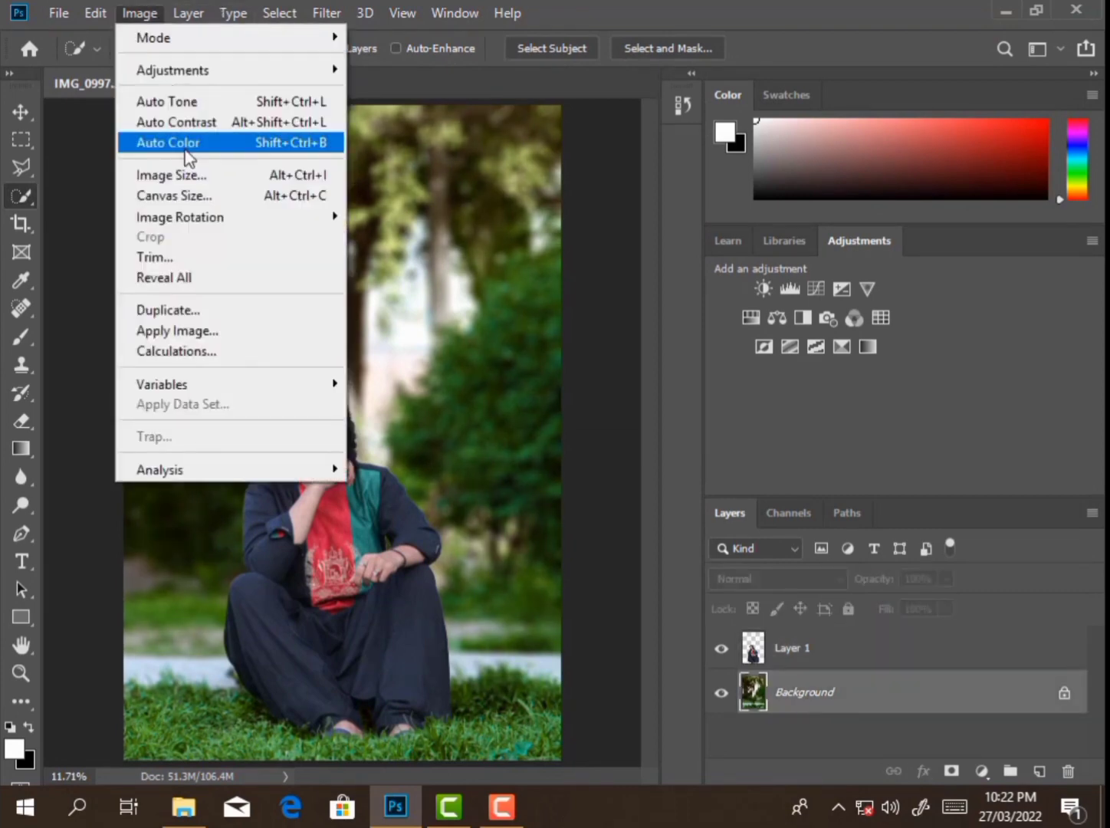
left_click(211, 143)
left_click(140, 13)
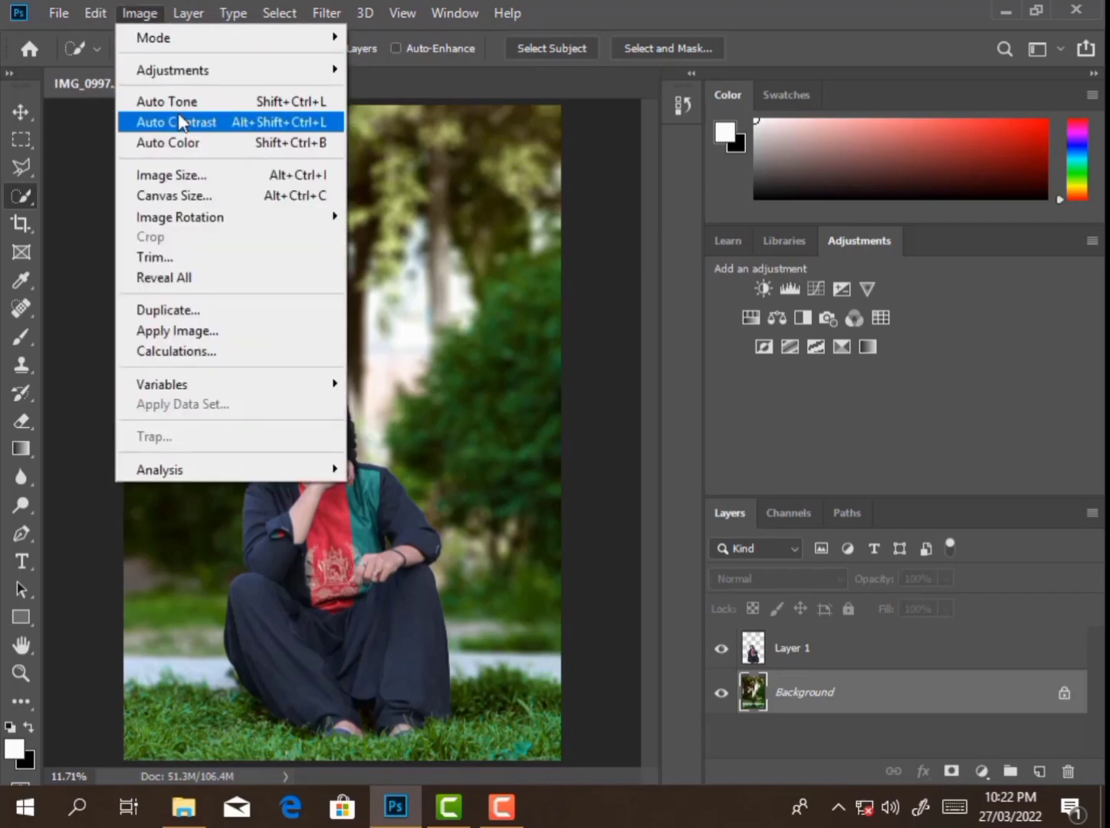
left_click(180, 119)
Step: Add a Color Lookup adjustment layer and preview LUT presets starting from 3Strip.look
left_click(880, 317)
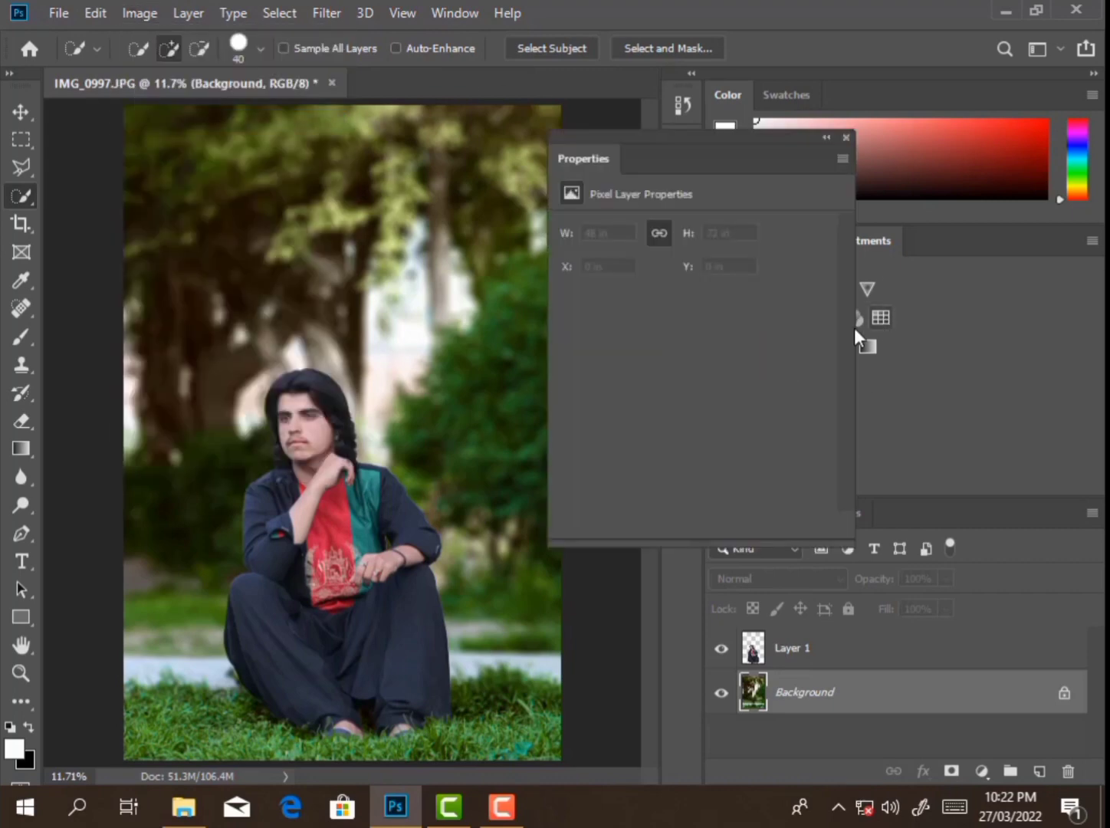
left_click(681, 231)
left_click(687, 93)
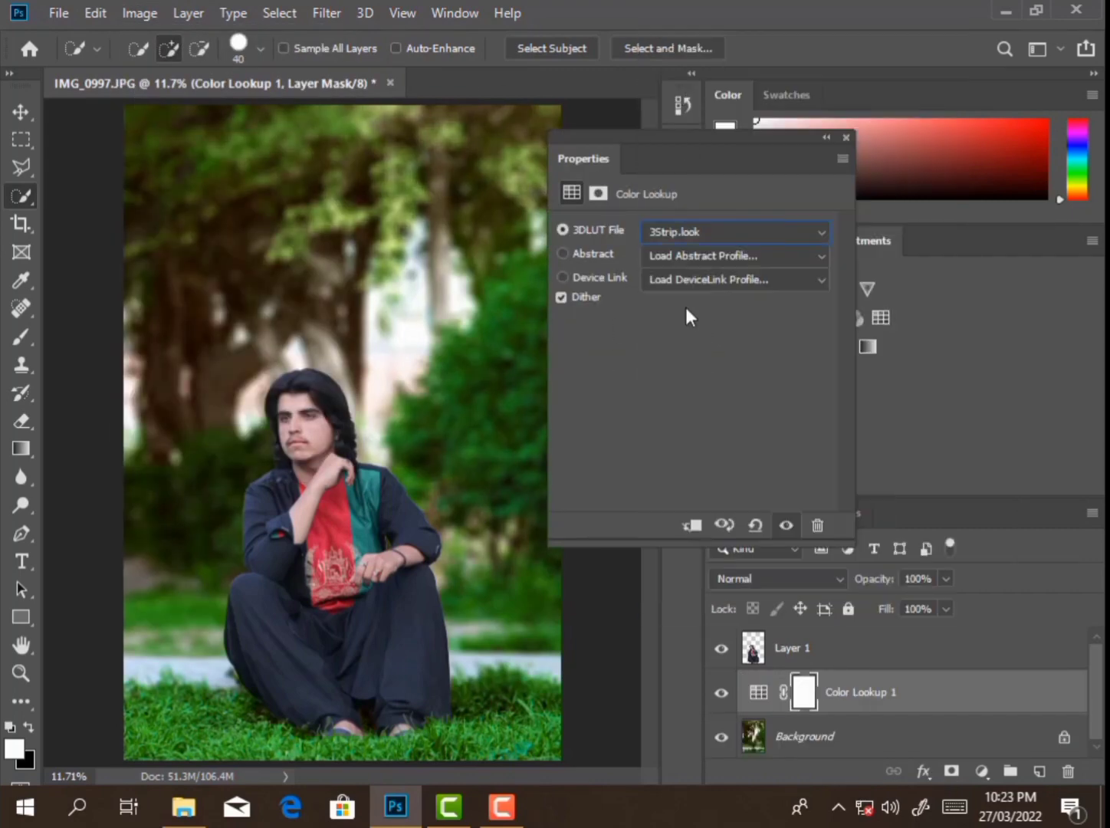
key("Down")
key("Down")
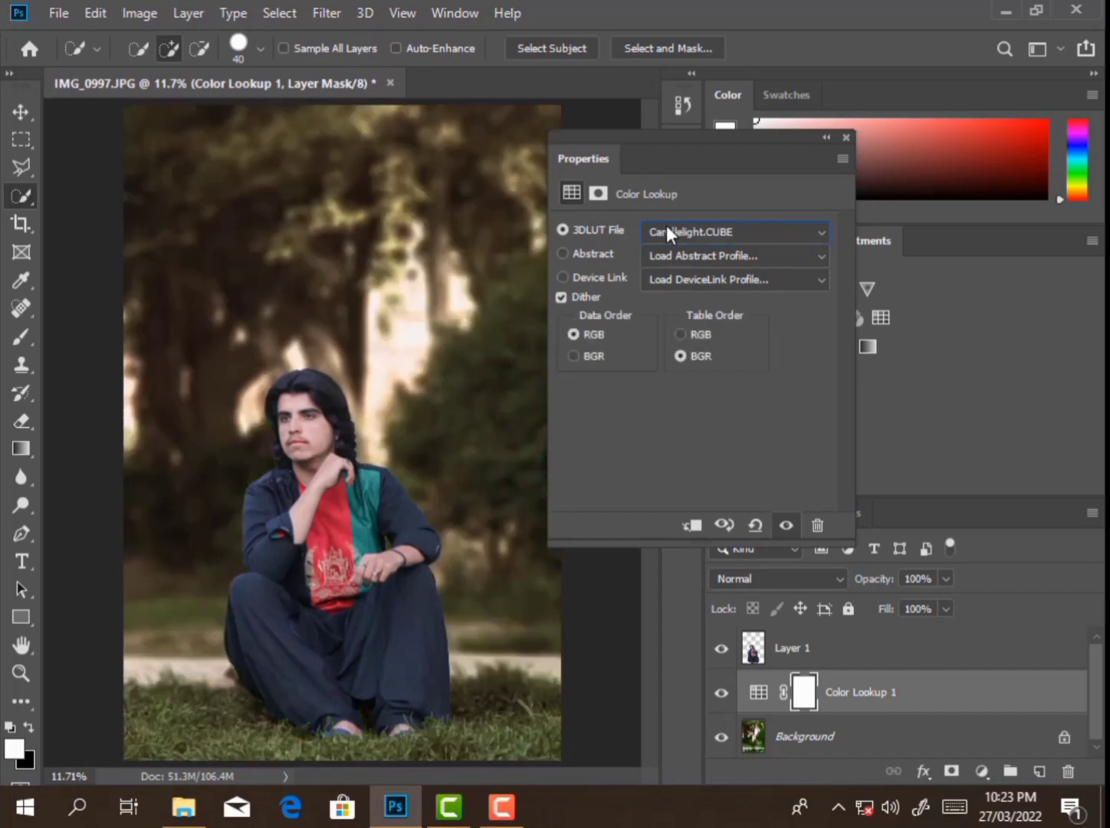
key("Down")
key("Down")
key("Down")
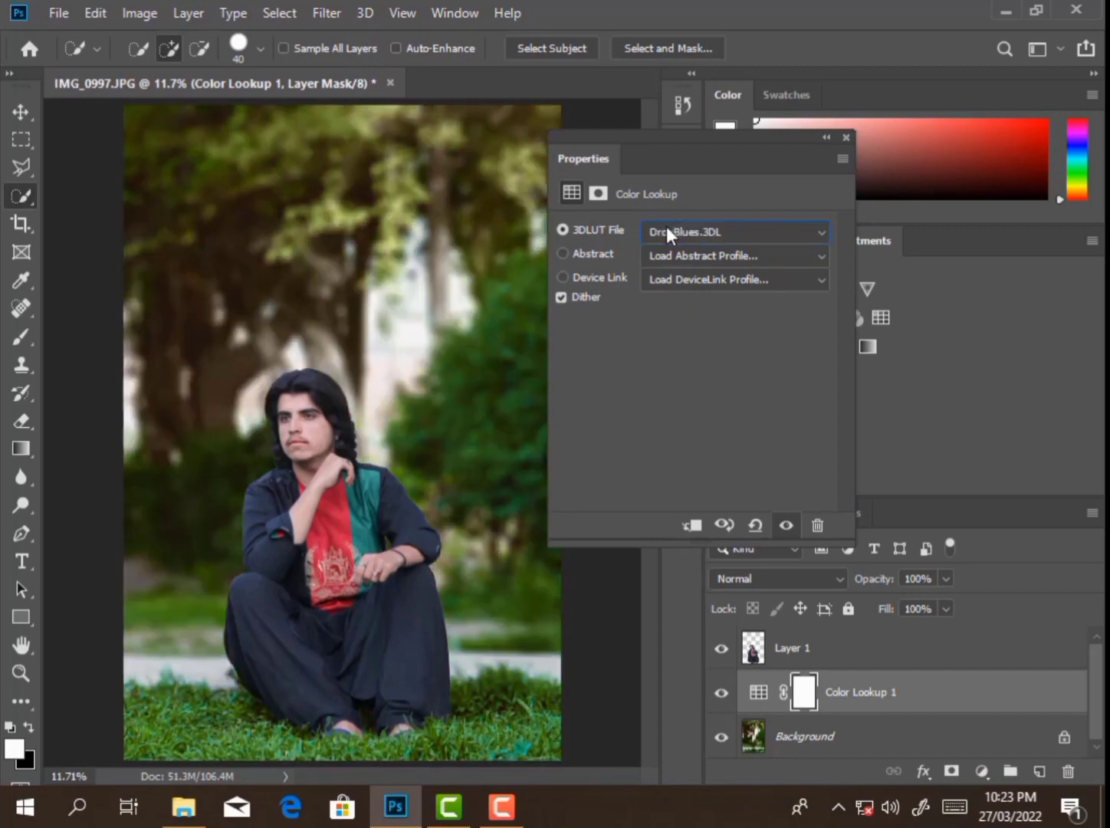
key("Down")
key("Down")
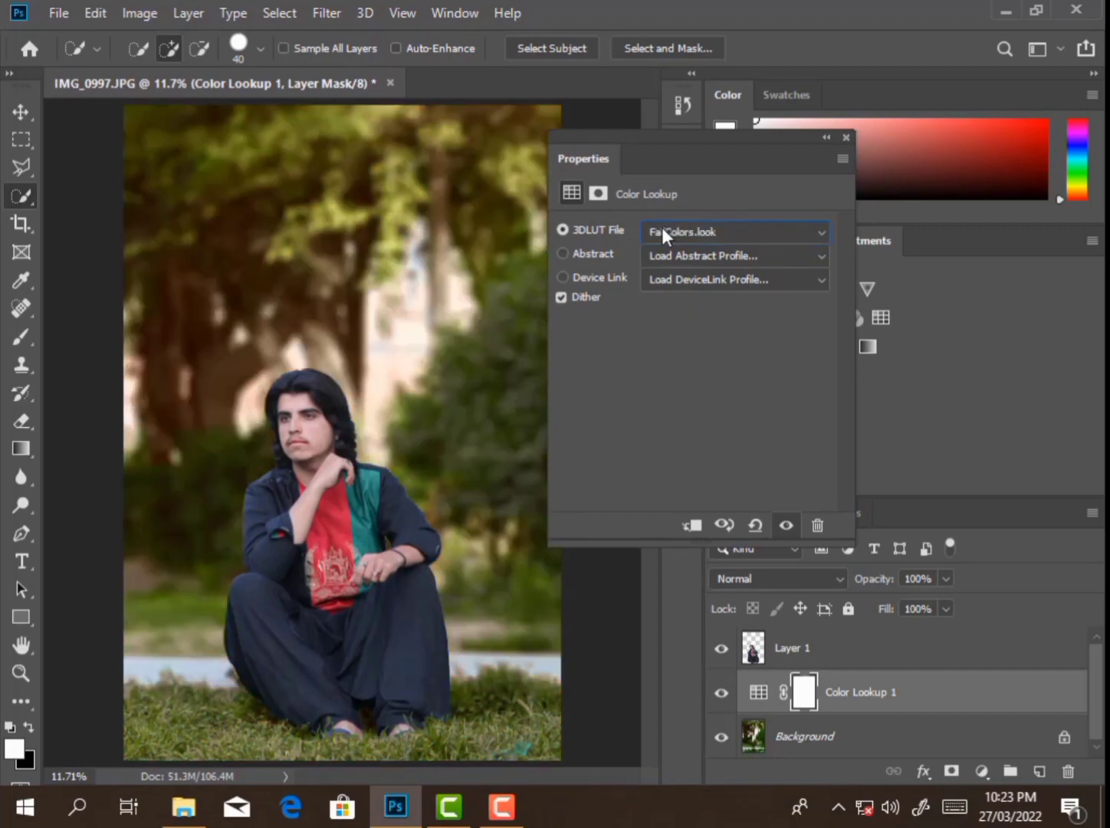
key("Down")
key("Down")
key("Down")
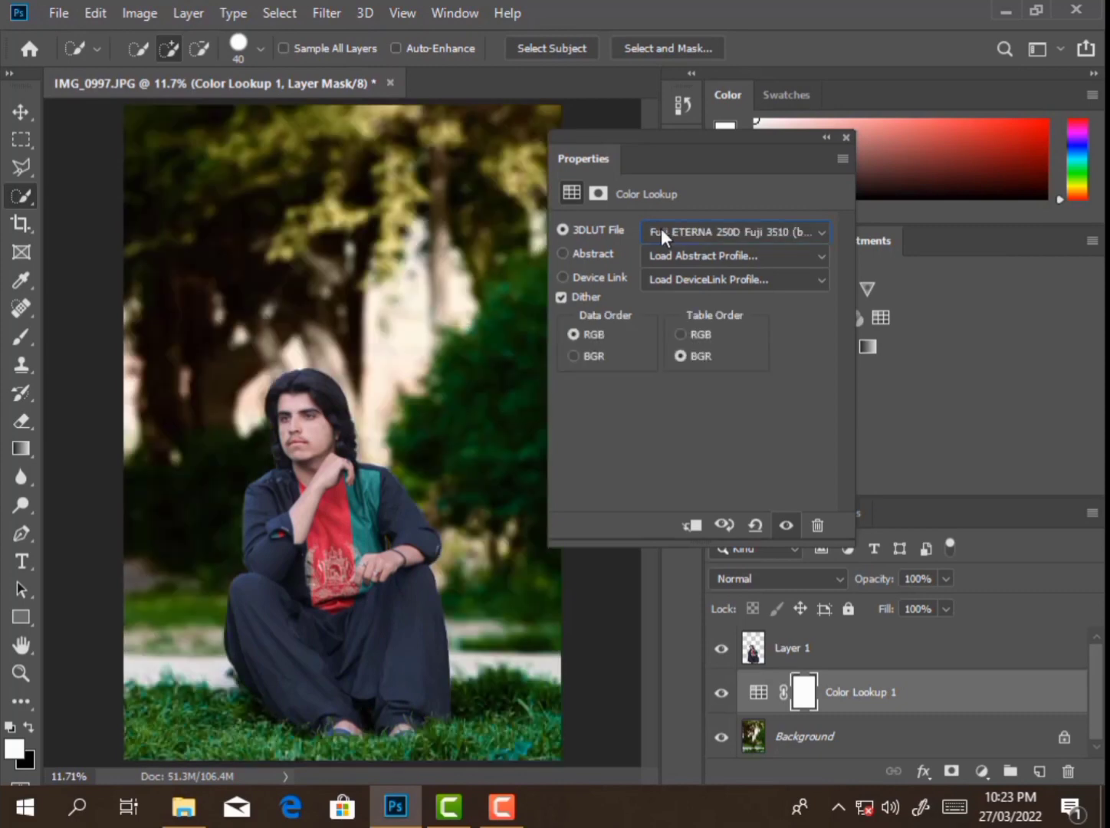
key("Up")
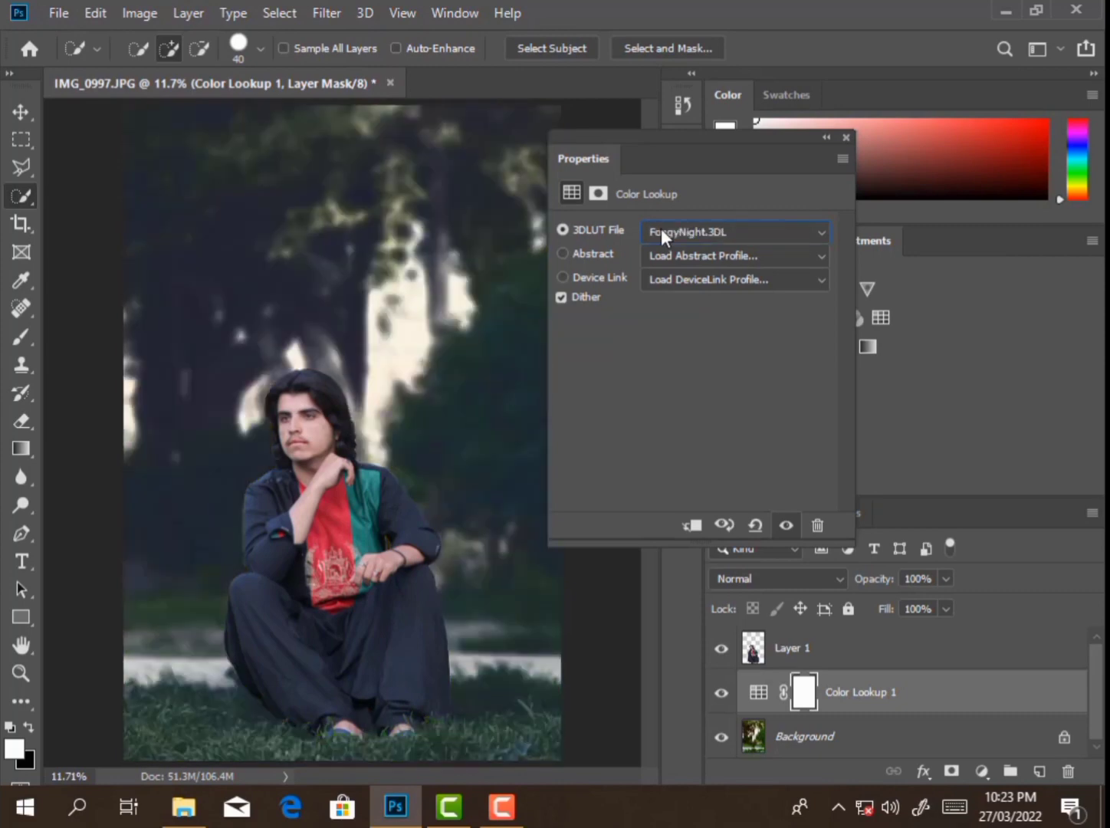
key("Down")
Step: Keep previewing LUT looks, from the Fuji film presets through Kodak to NightFromDay
key("Down")
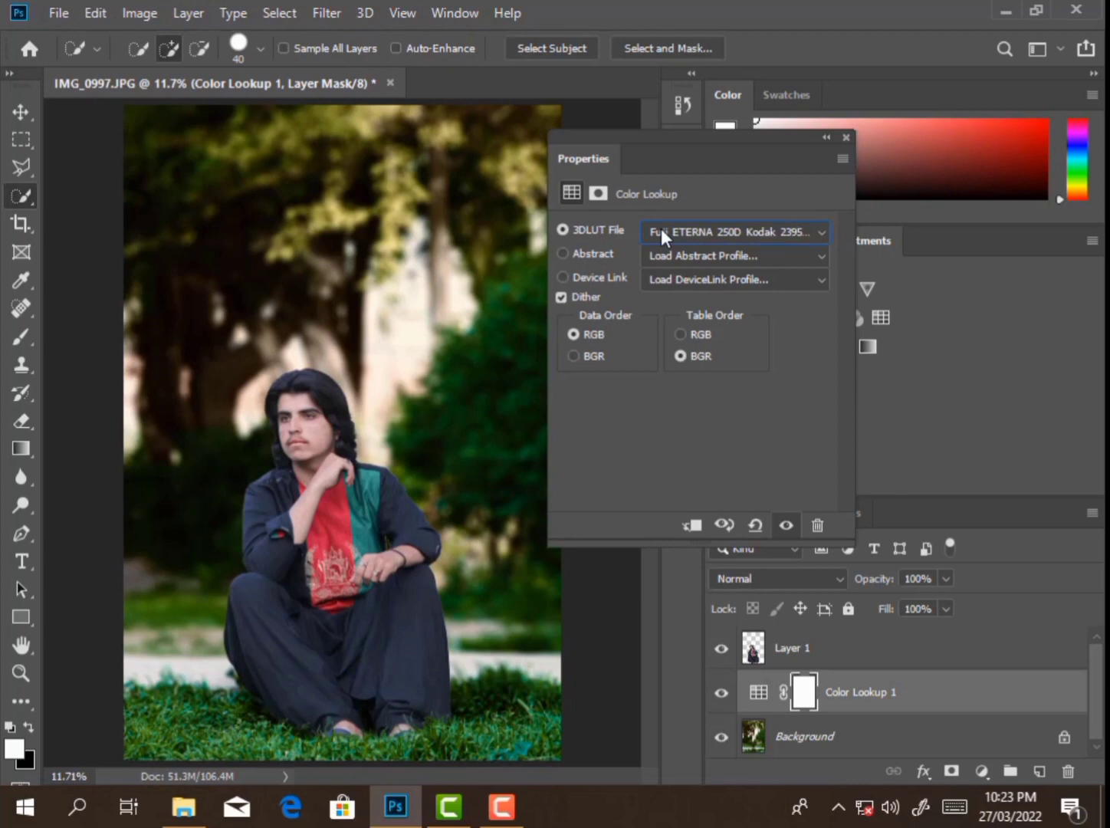
key("Down")
key("Down")
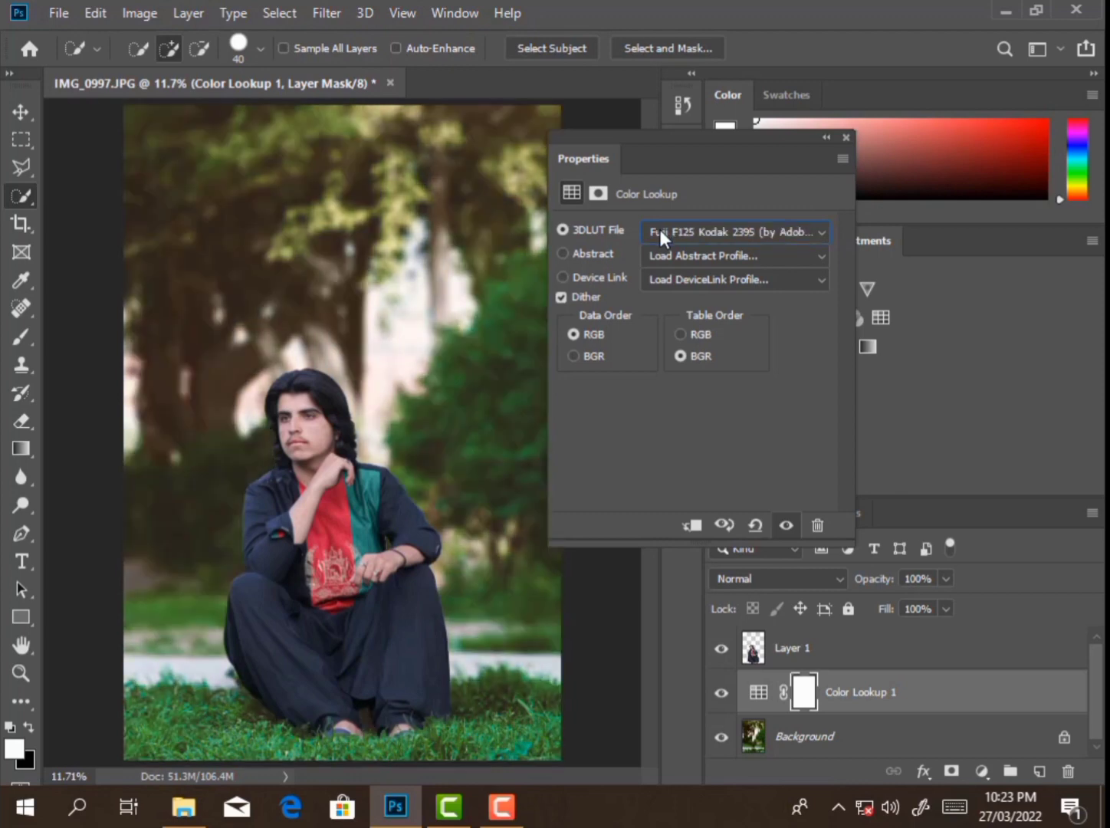
key("Down")
key("Down")
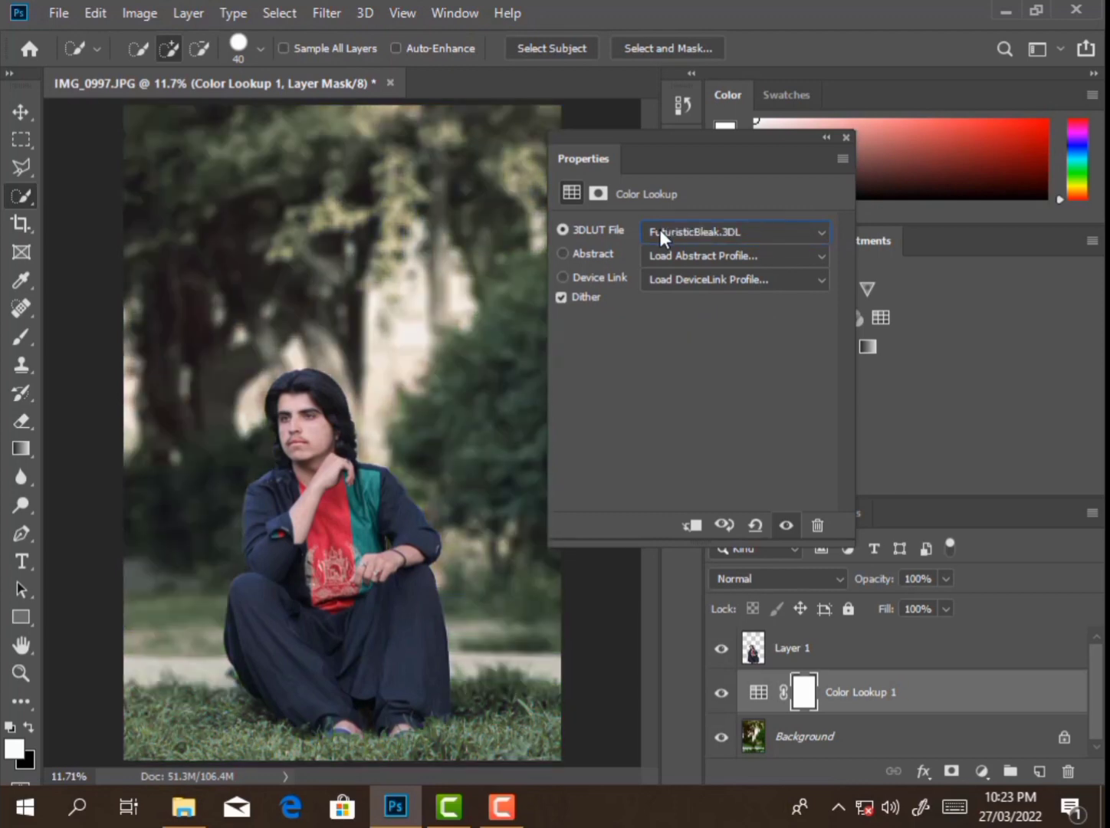
key("Down")
key("Down")
key("Down")
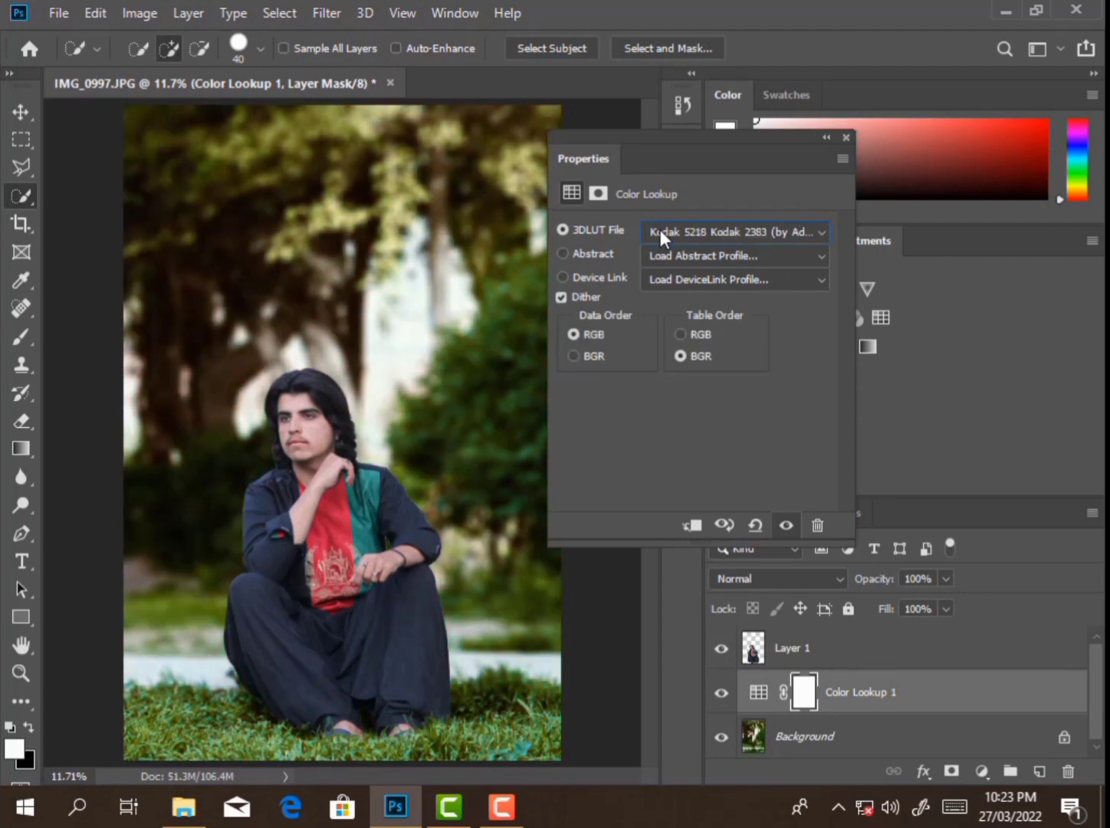
key("Down")
key("Down")
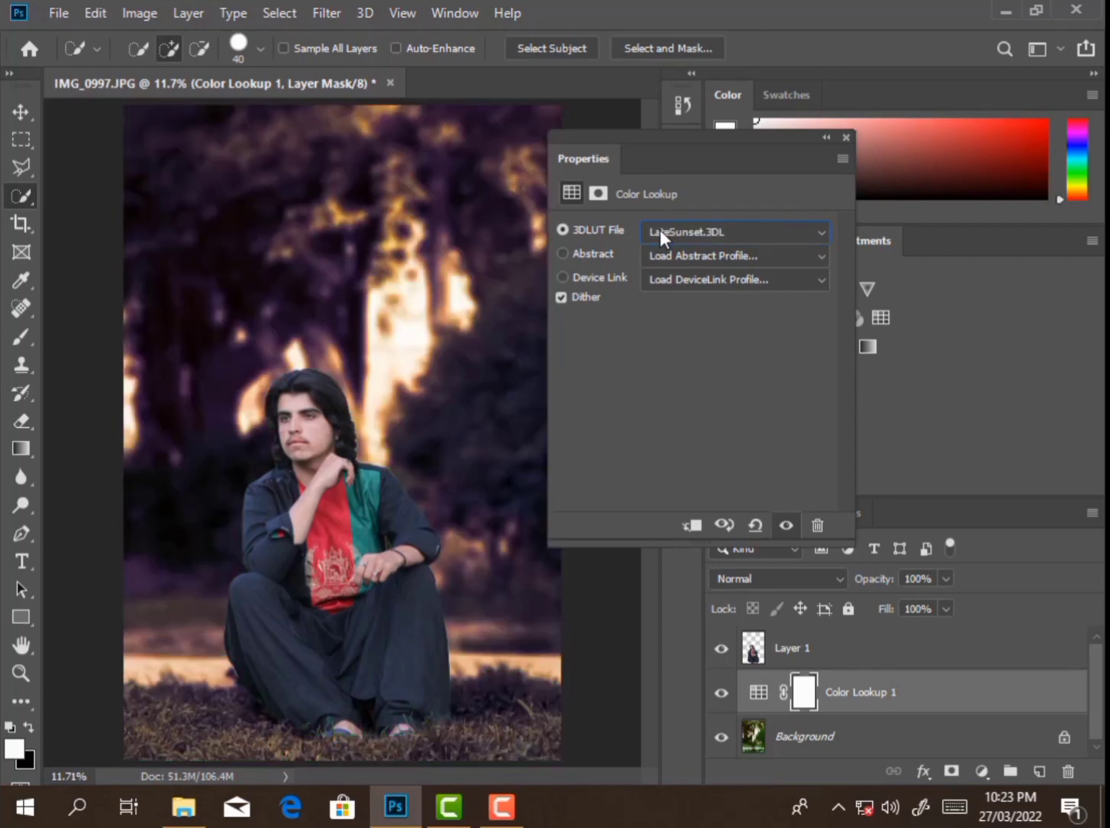
key("Up")
key("Down")
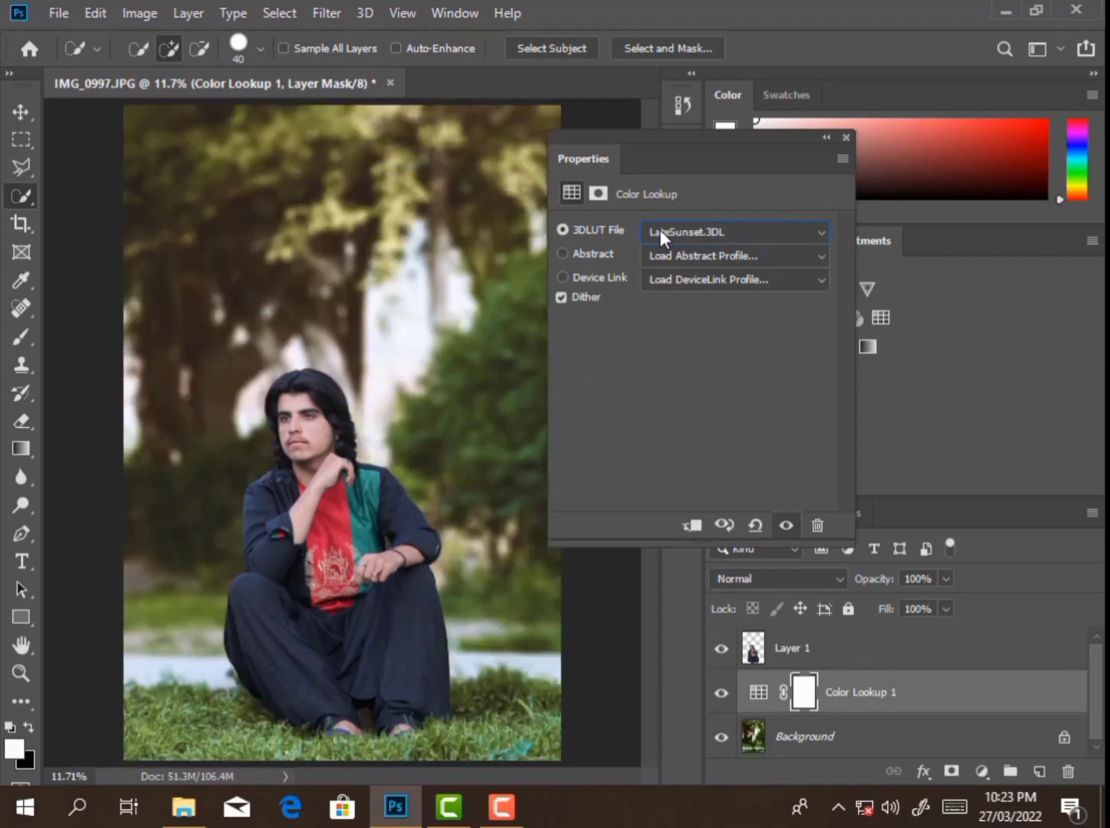
key("Down")
key("Down")
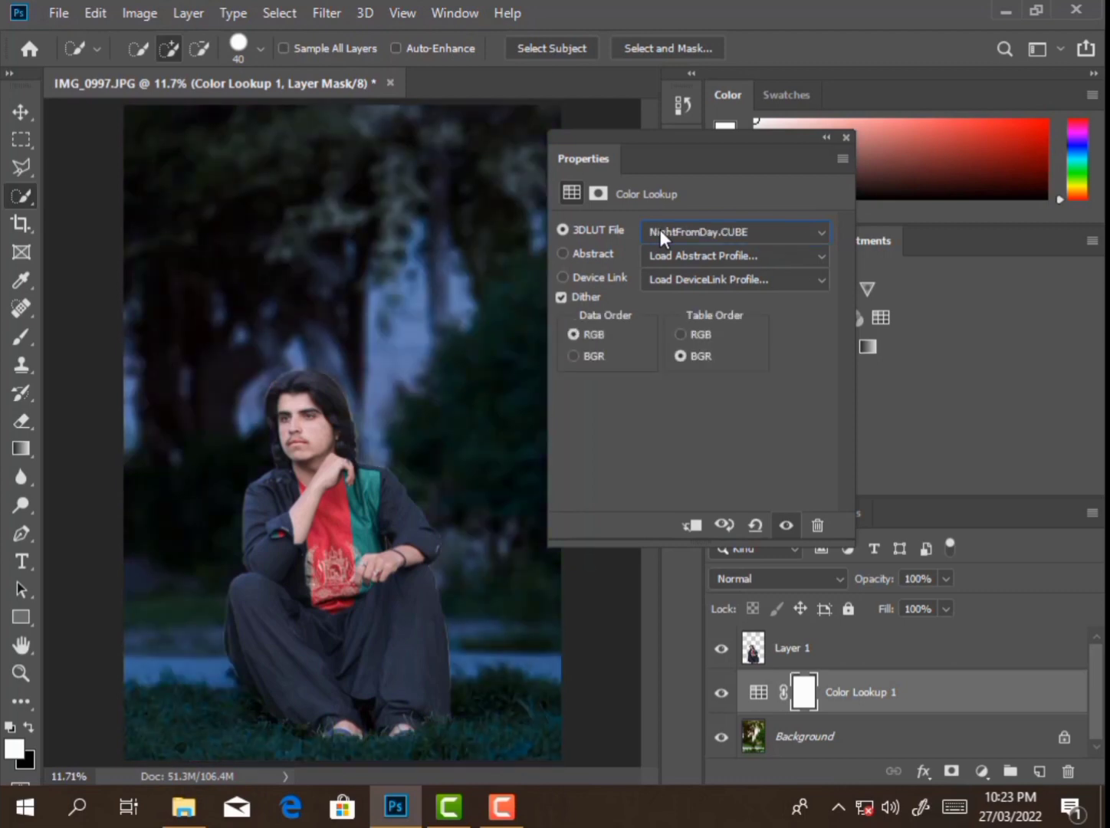
key("Down")
key("Down")
key("Down")
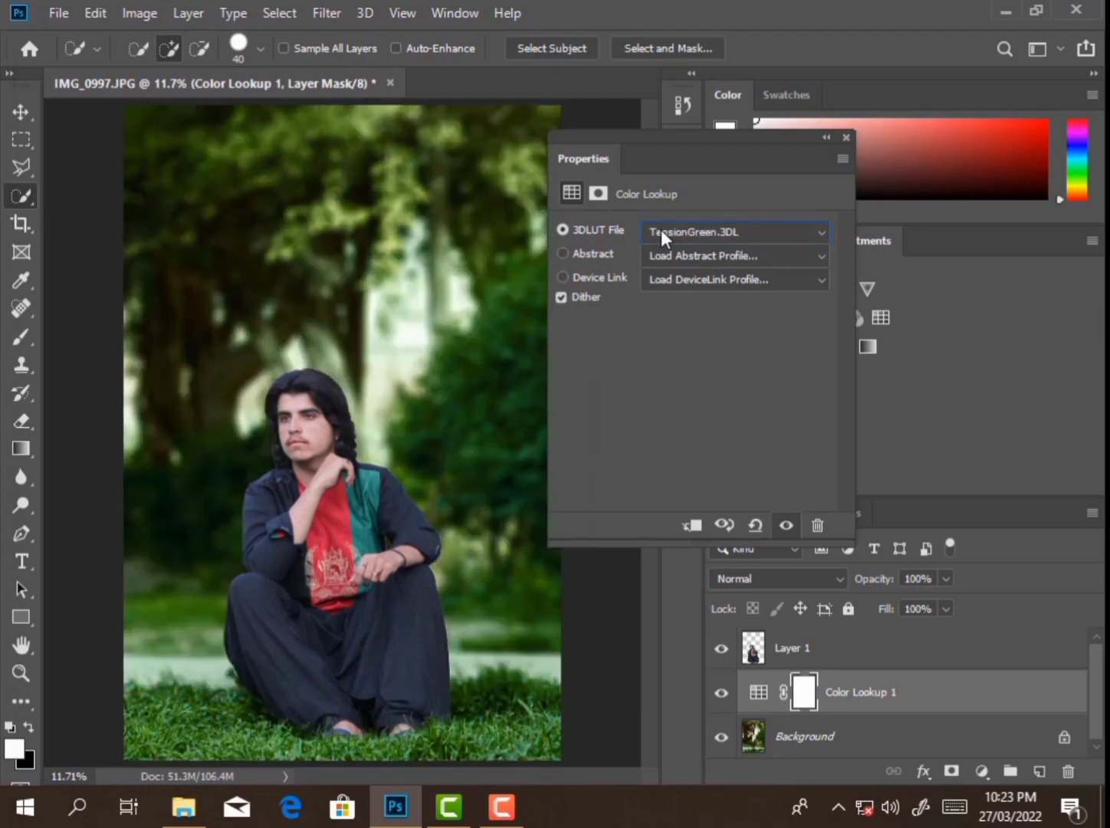
Step: Browse on from Crisp_Winter and settle on the FoggyNight.3DL look, closing Properties
left_click(661, 230)
left_click(664, 173)
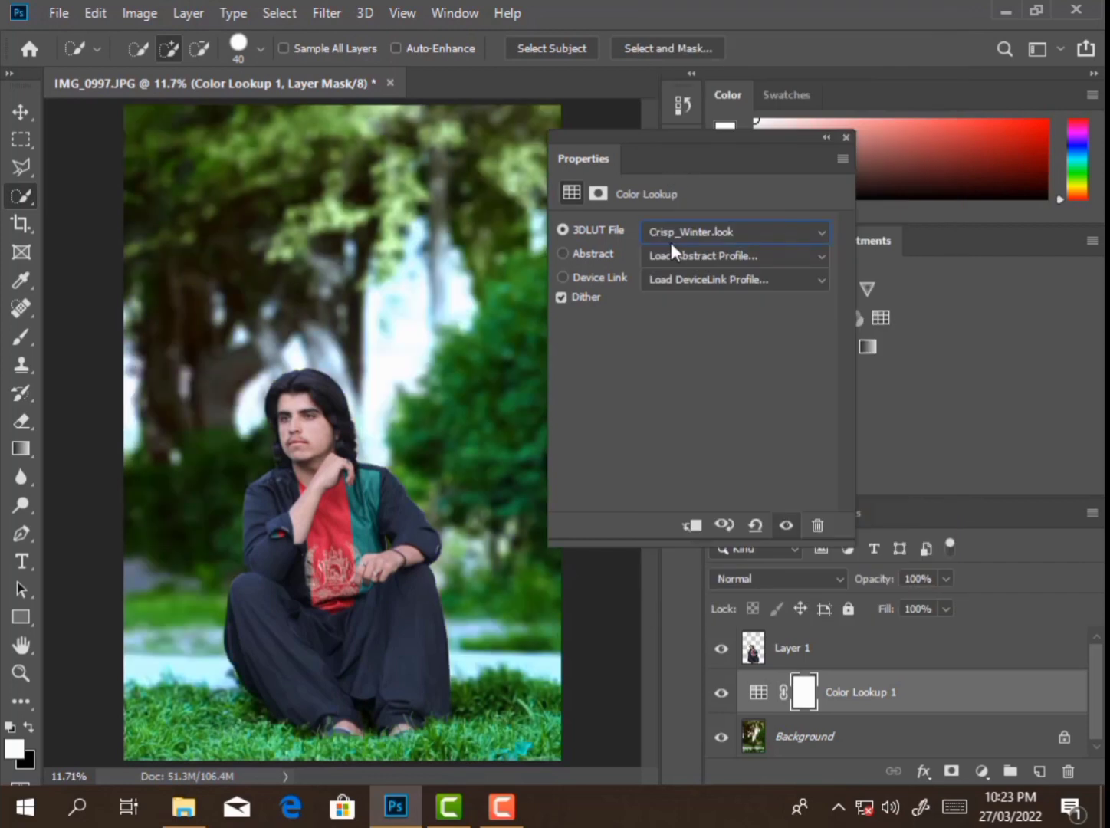
key("Down")
key("Down")
key("Down")
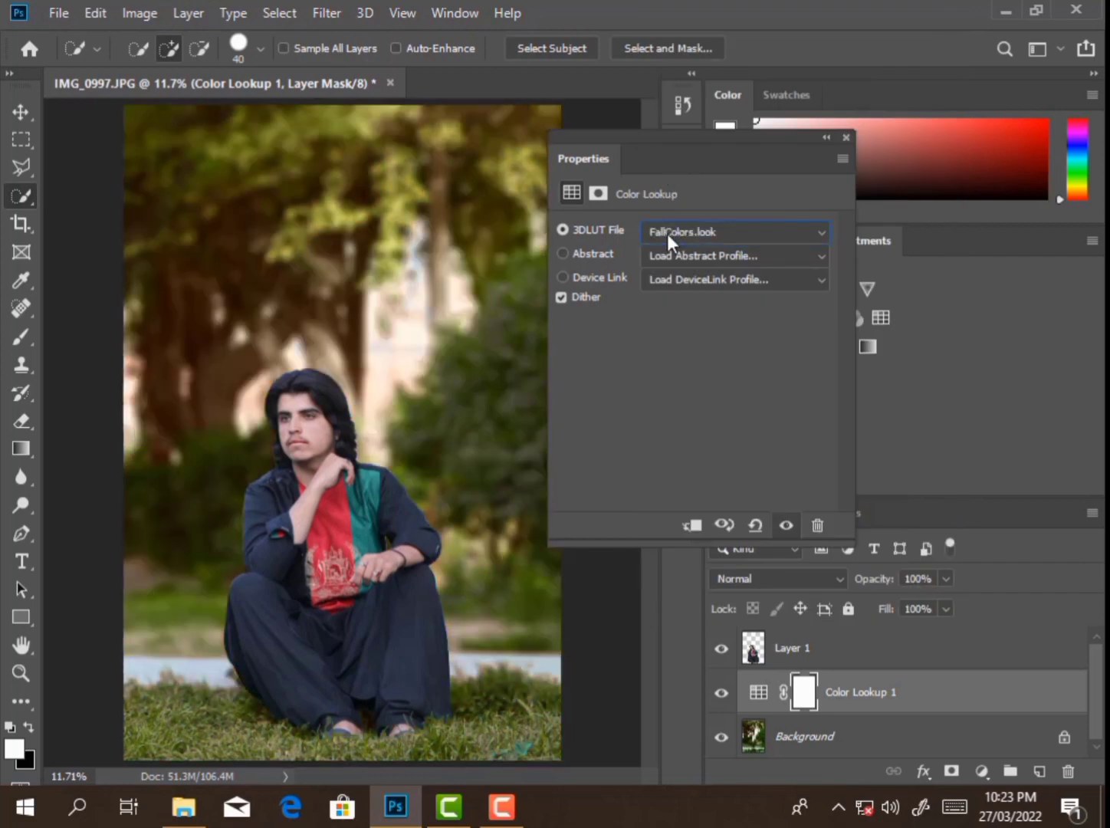
key("Down")
key("Down")
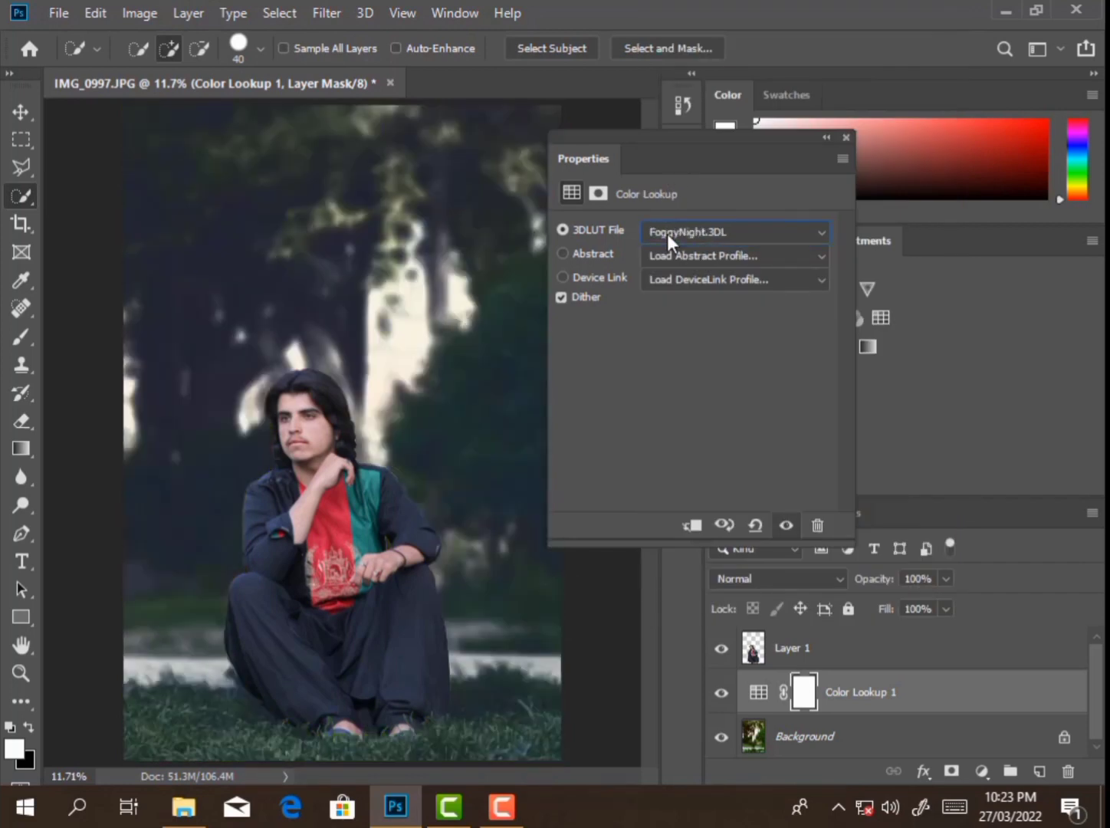
key("Down")
key("Up")
left_click(844, 141)
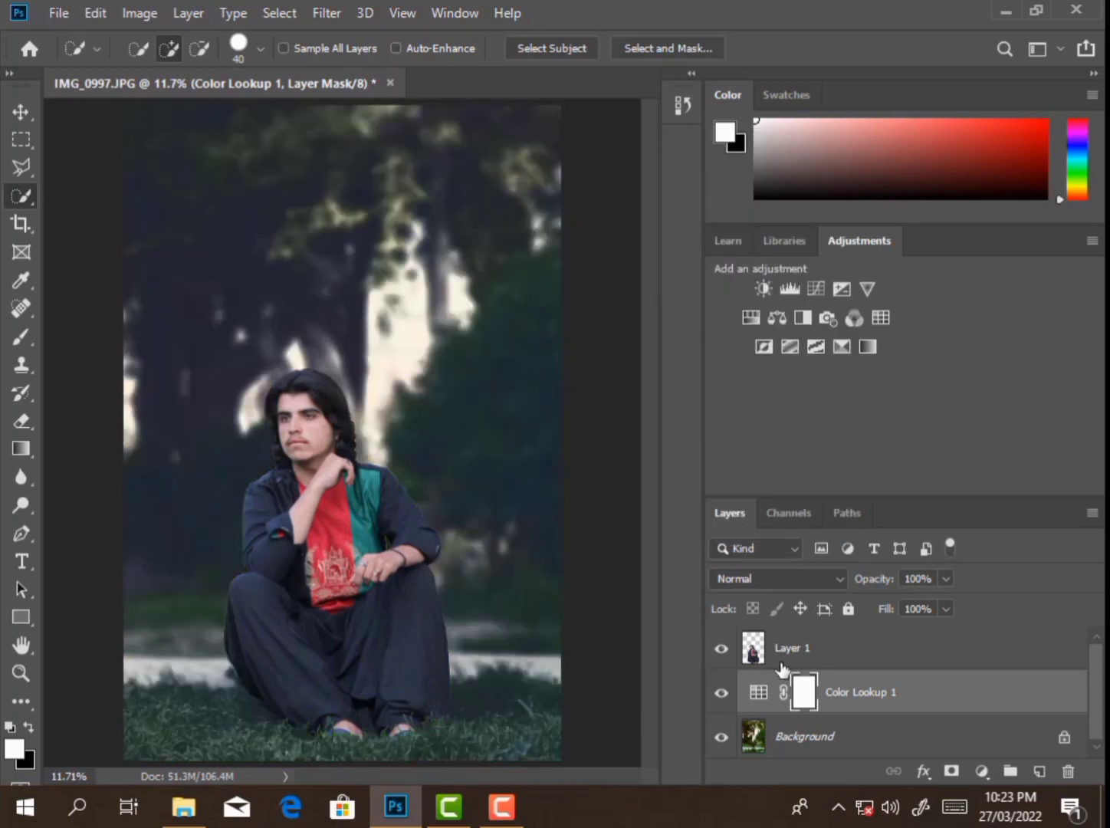
Step: Lower Color Lookup 1 fill to 82% and merge it down into the Background
left_click(723, 691)
left_click_drag(887, 609, 863, 625)
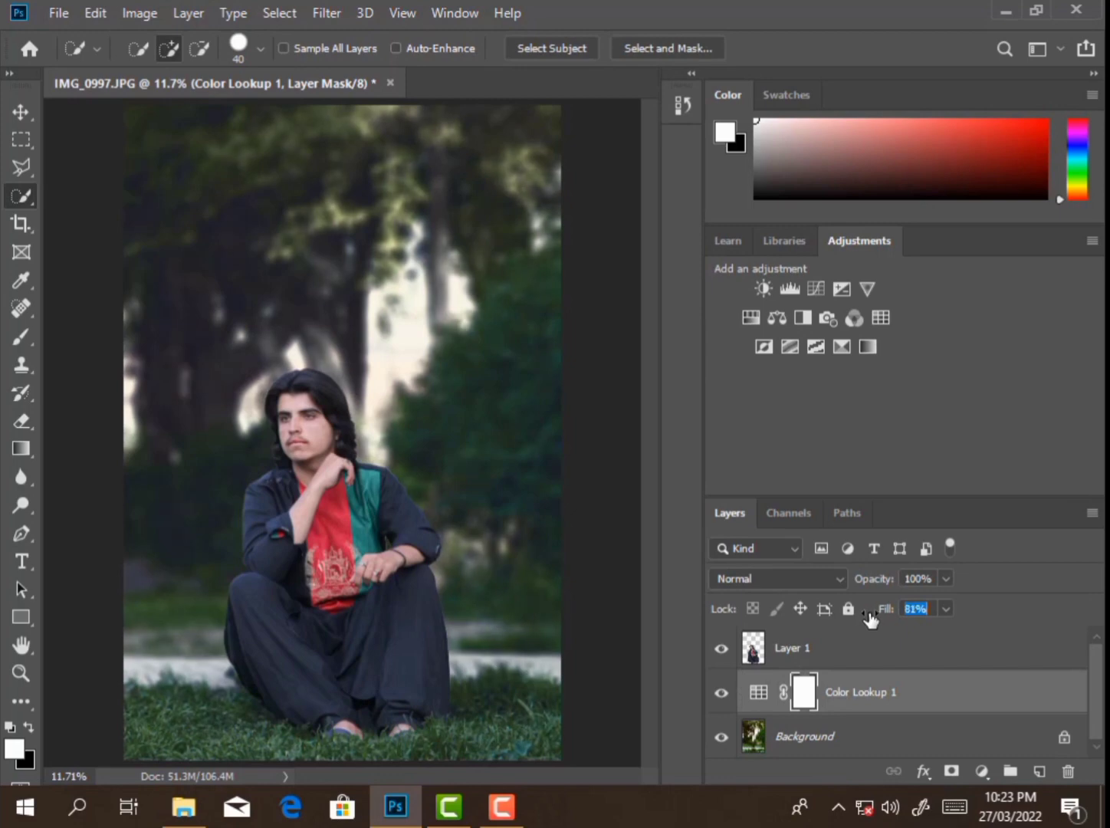
left_click(722, 693)
right_click(880, 692)
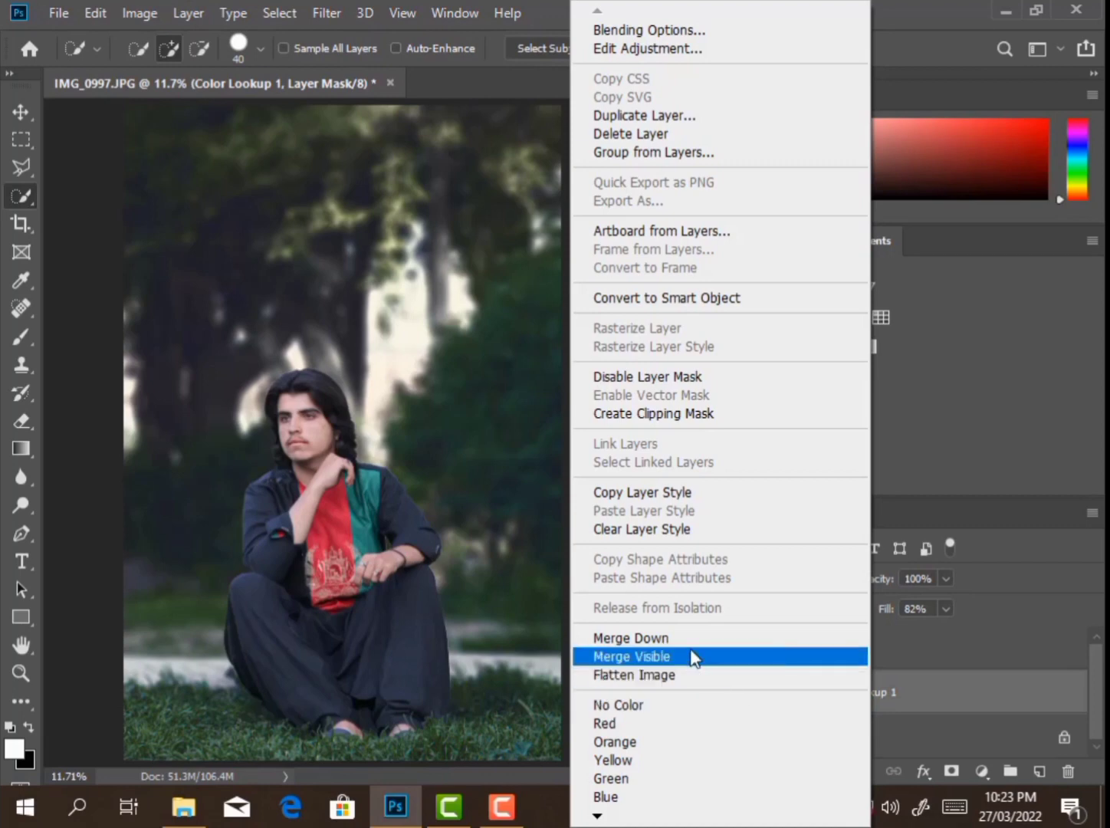
left_click(652, 638)
Step: Select Layer 1, zoom close on the man's face, then fit the whole photo back in view
left_click(797, 648)
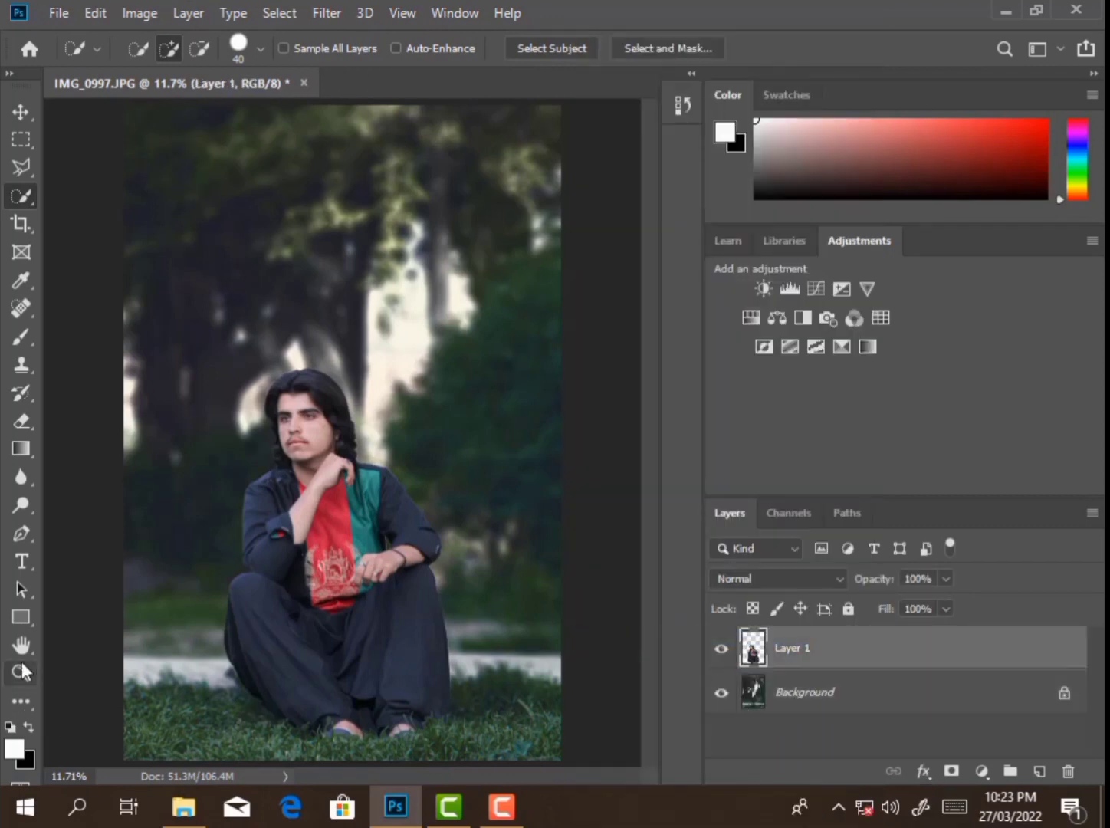
left_click(20, 673)
mouse_move(300, 442)
left_mouse_down()
mouse_move(319, 442)
mouse_move(338, 478)
left_mouse_up()
right_click(855, 649)
left_click(189, 414)
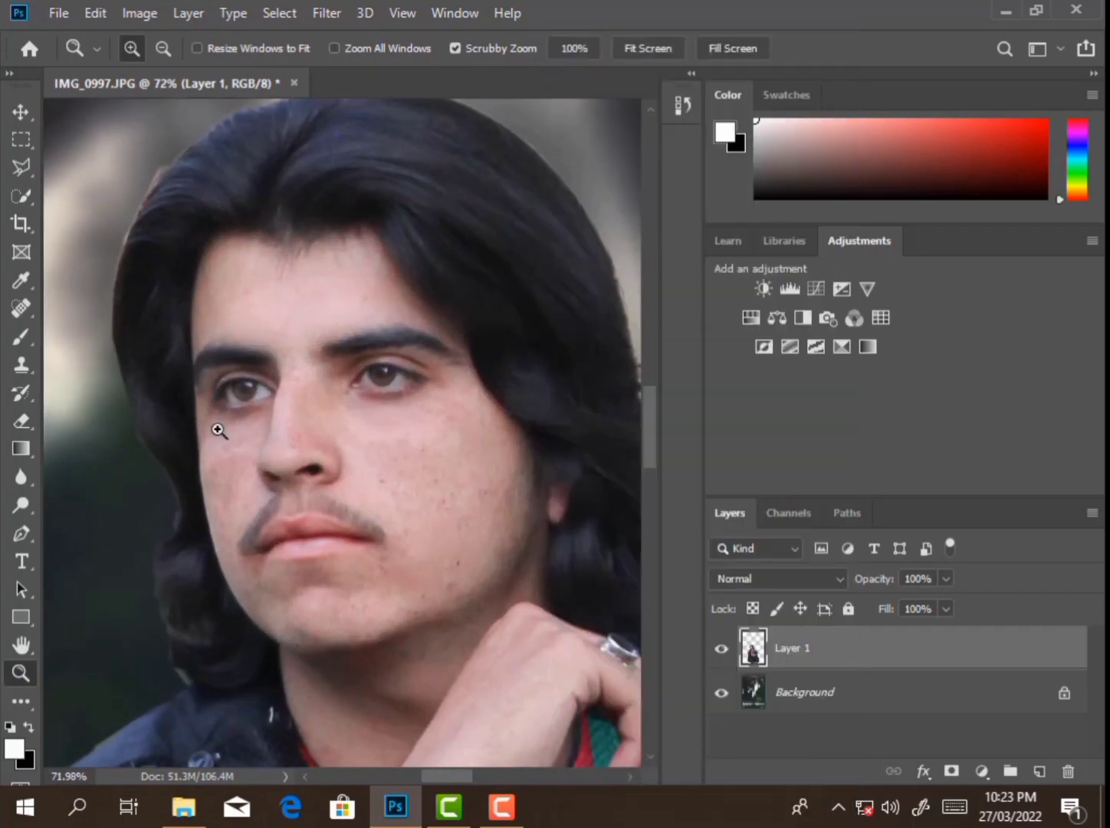
right_click(418, 377)
left_click(470, 400)
Step: Try Auto Contrast, Auto Tone and Auto Color on the Background, undoing each
left_click(807, 690)
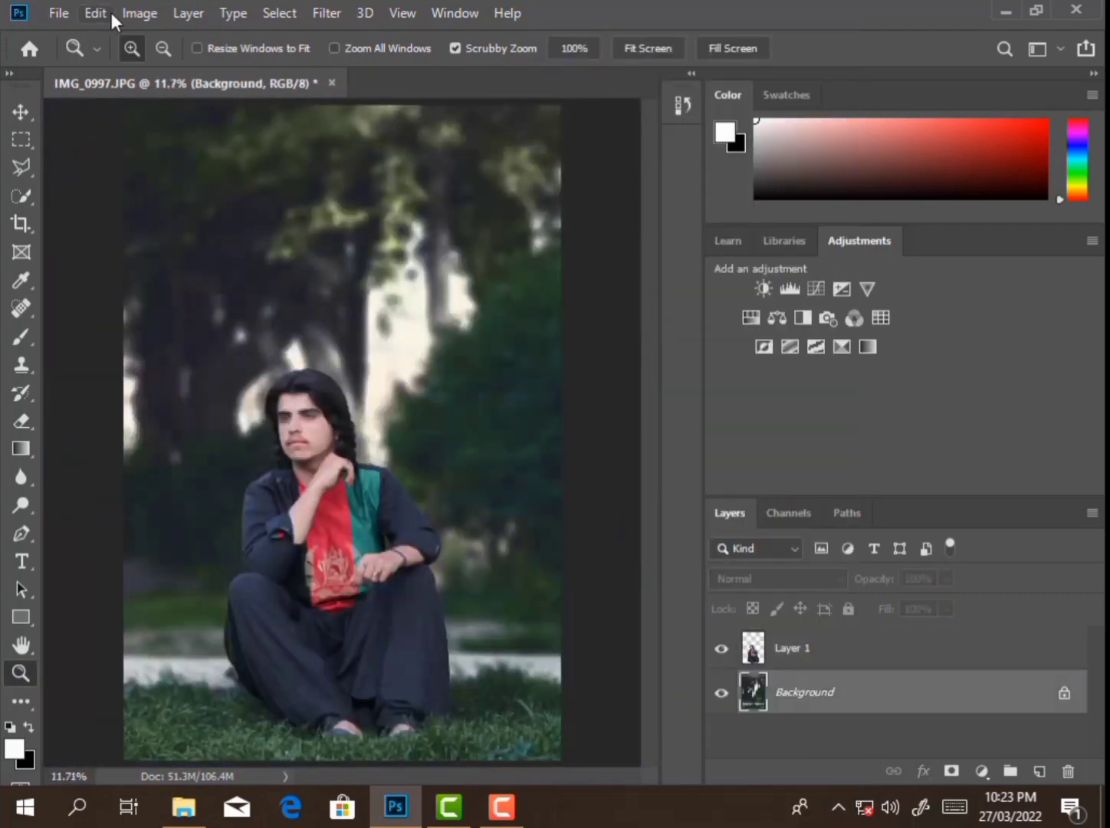
left_click(140, 13)
left_click(167, 122)
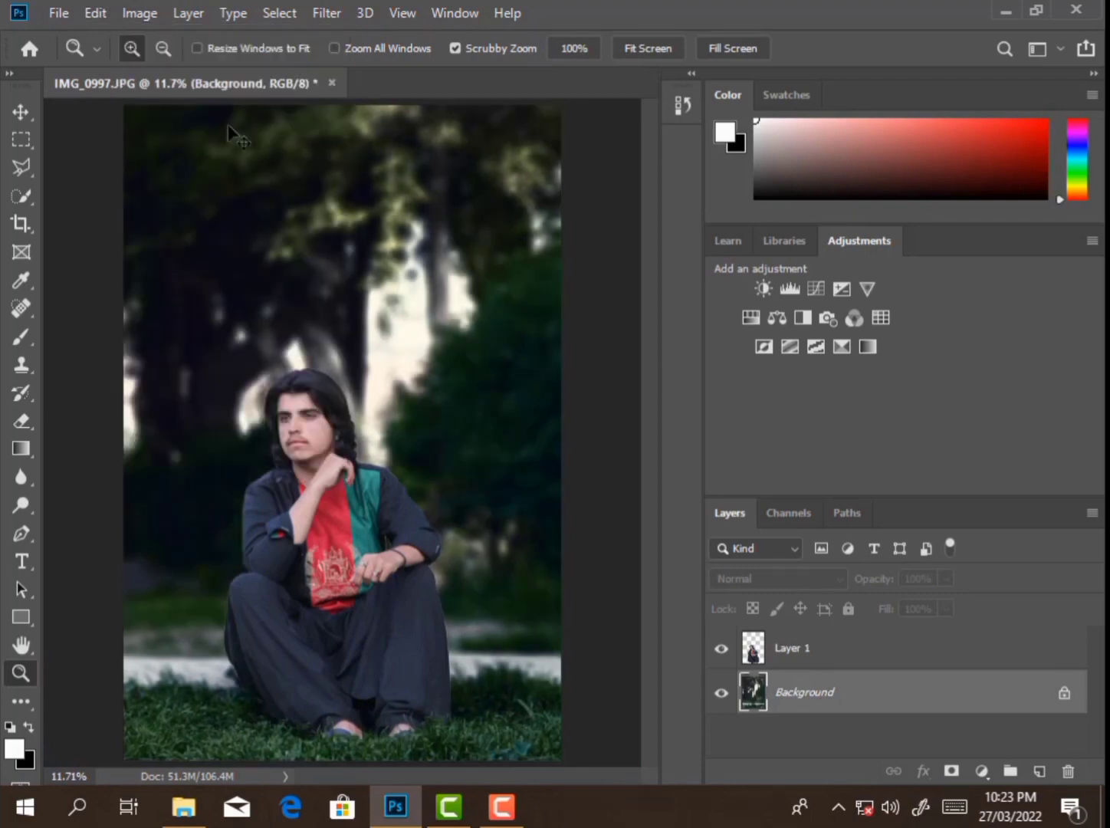
key("ctrl+z")
left_click(140, 13)
left_click(161, 101)
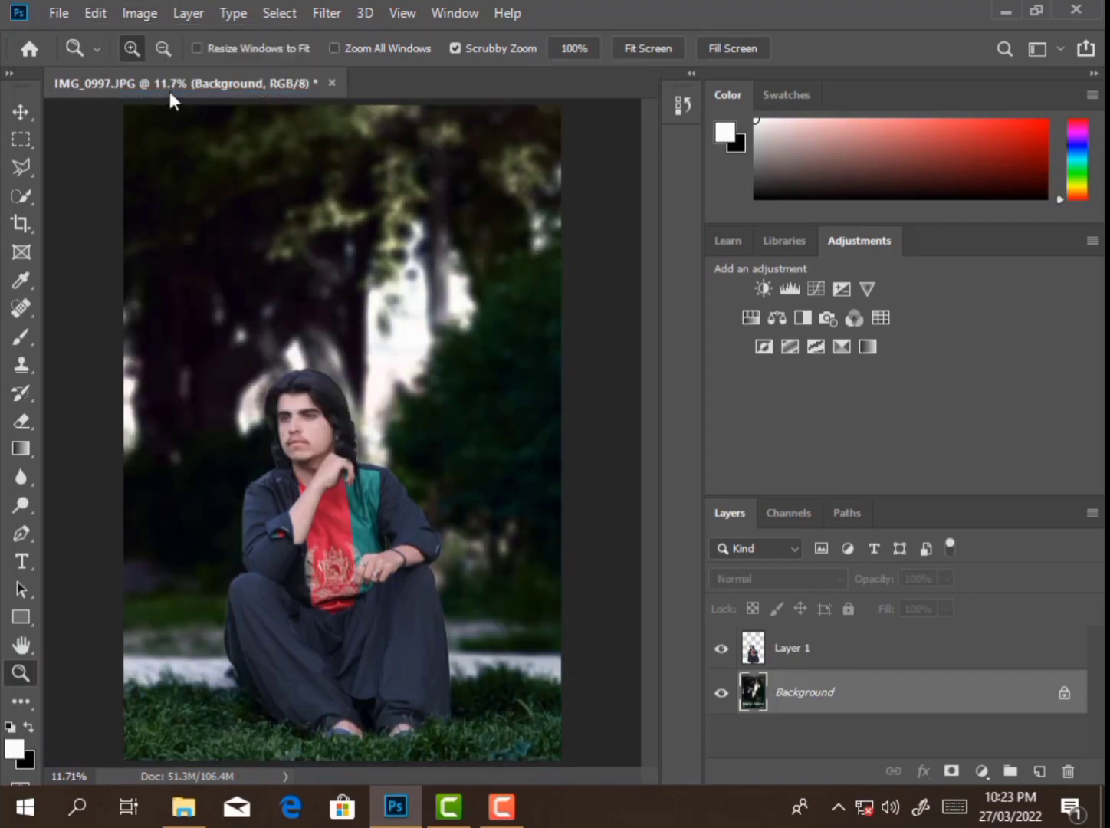
key("ctrl+z")
left_click(139, 13)
left_click(150, 142)
key("ctrl+z")
Step: Add an Exposure layer (+0.06 exposure, +0.0042 offset, 0.96 gamma) and merge visible layers
left_click(842, 289)
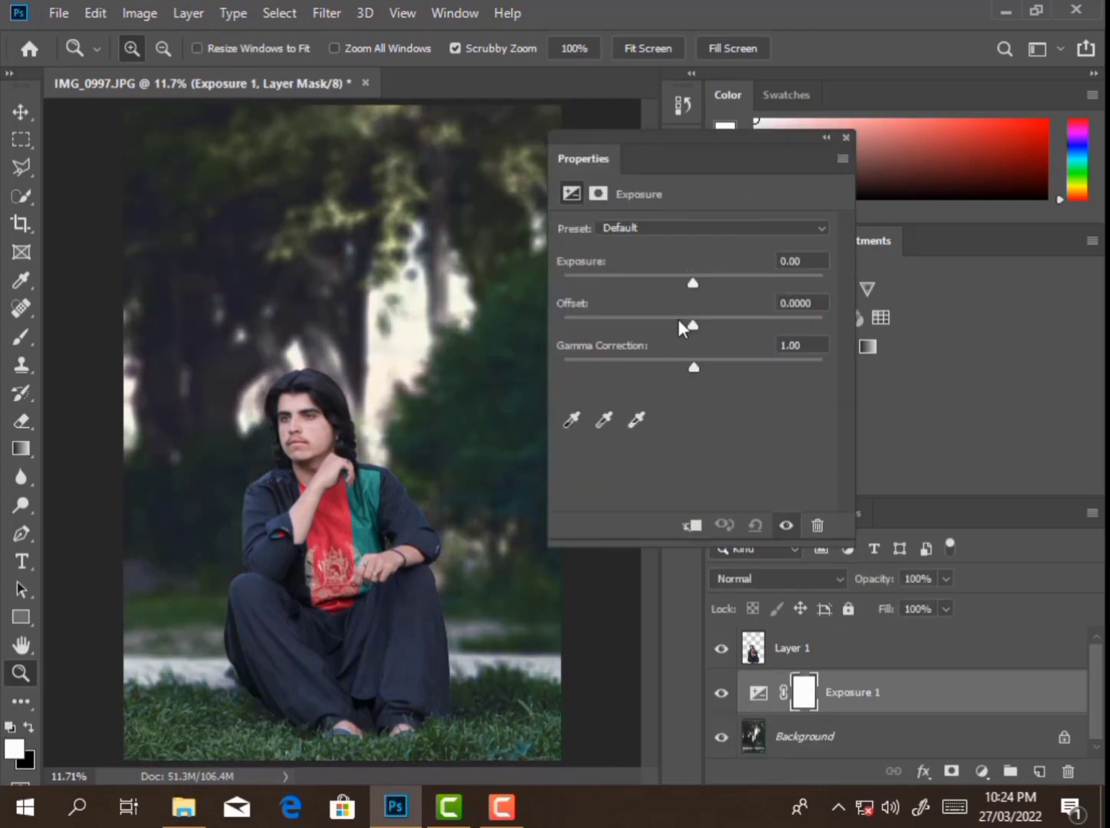
left_click_drag(696, 326, 698, 367)
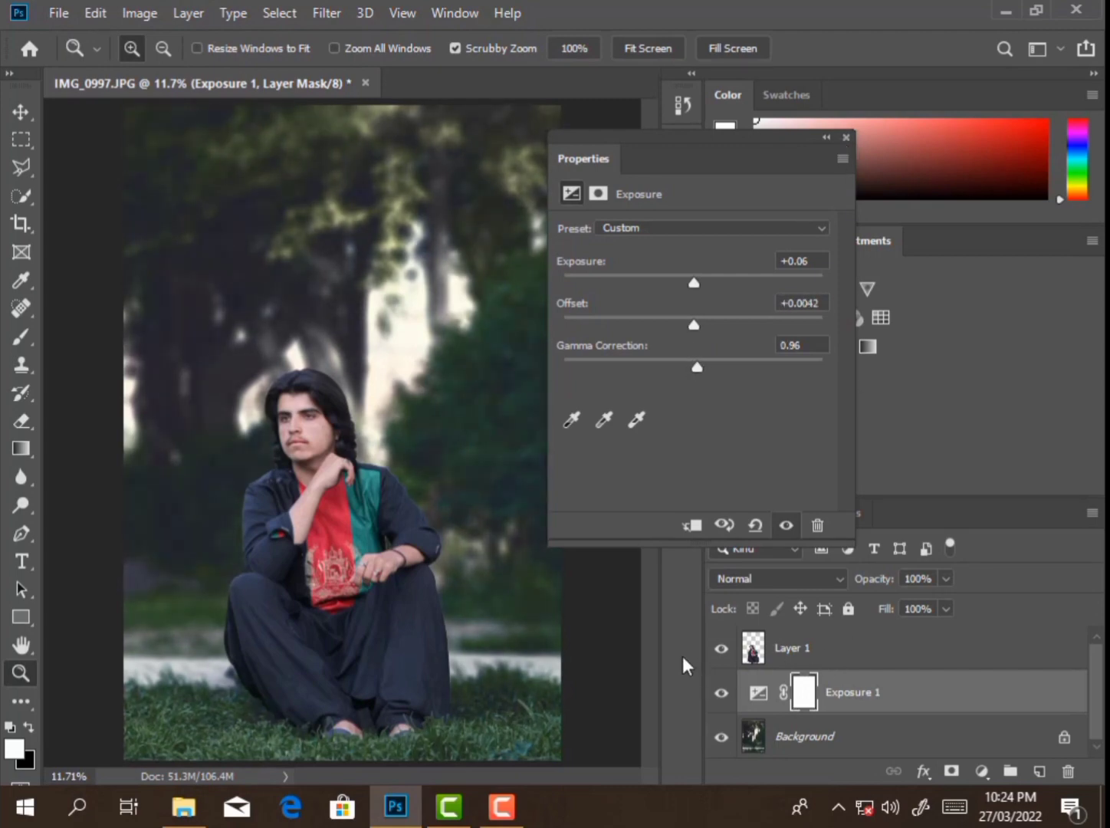
right_click(813, 649)
left_click(832, 653)
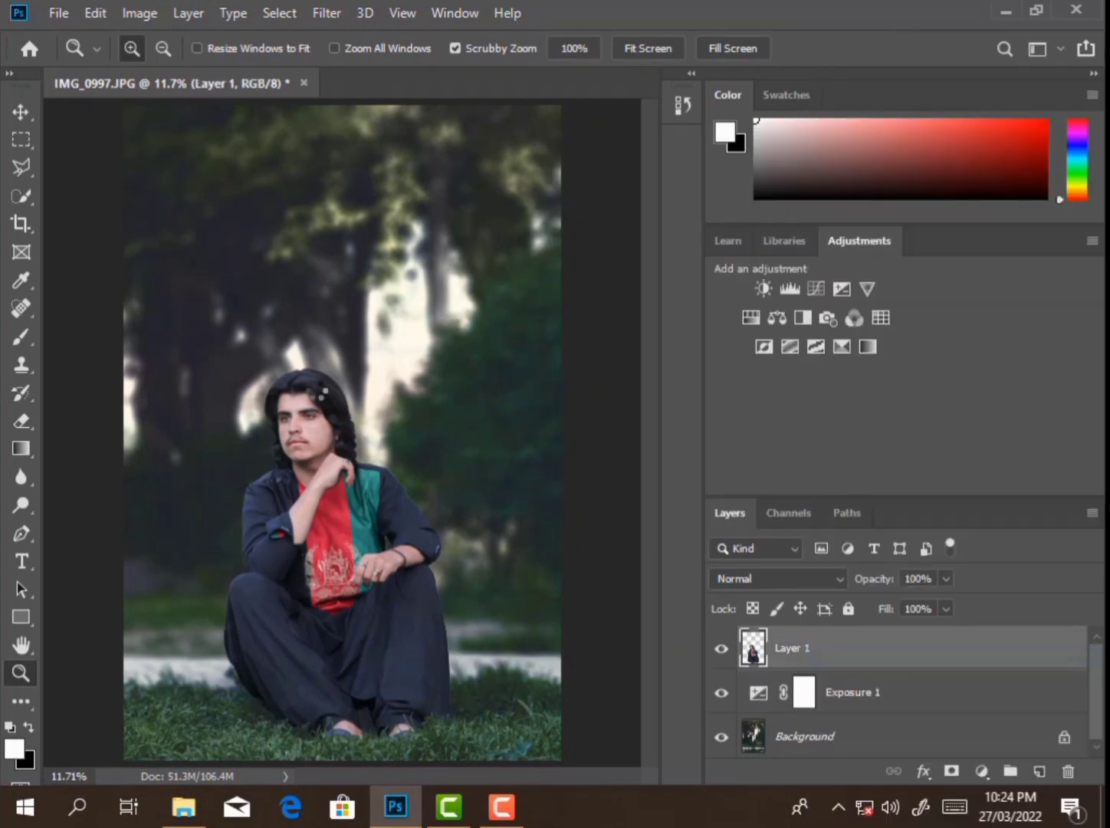
Step: Zoom in on the man's face and duplicate the Background layer
left_click_drag(297, 441, 309, 424)
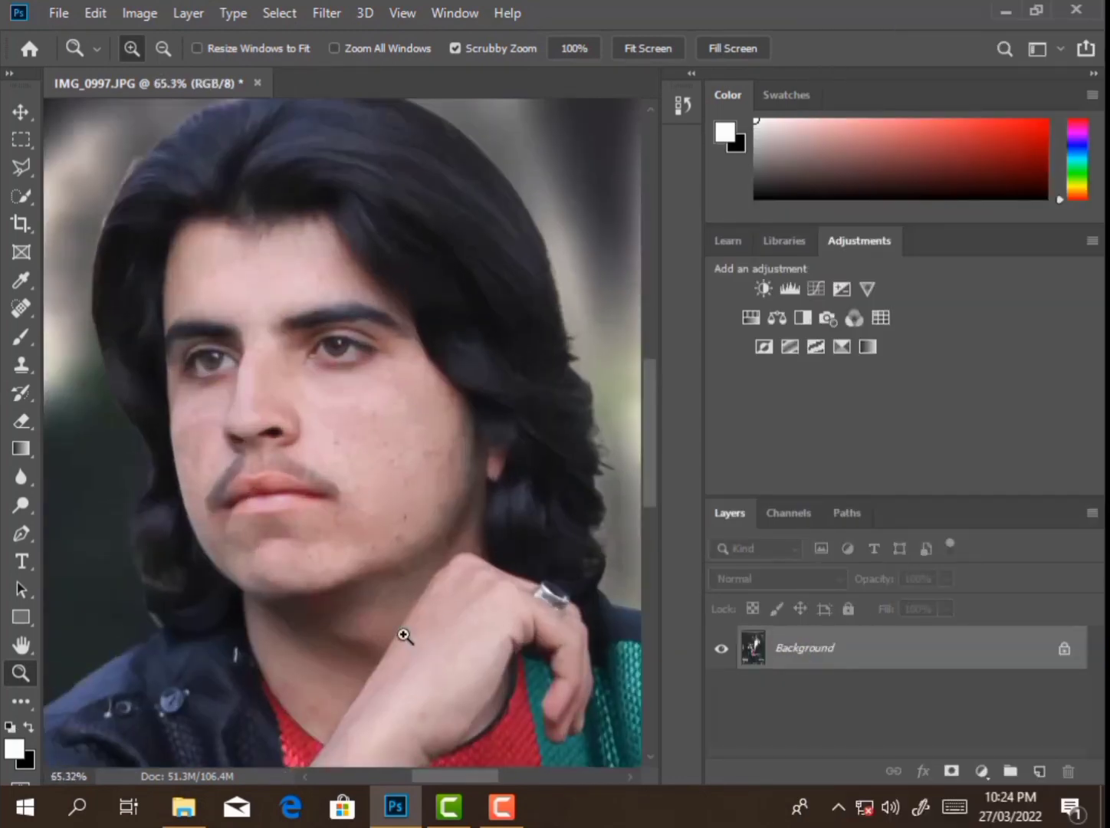
right_click(309, 424)
key("Escape")
left_click_drag(240, 426, 253, 426)
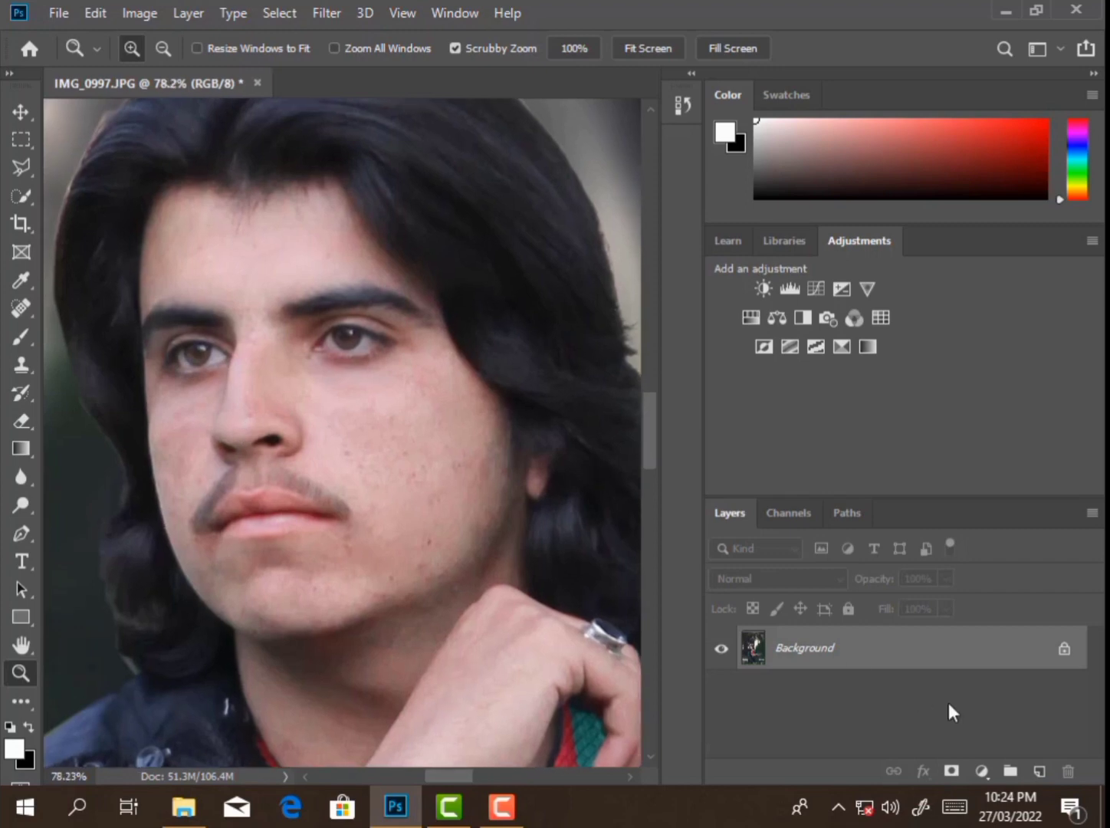
mouse_move(920, 649)
left_mouse_down()
mouse_move(1018, 722)
mouse_move(1040, 771)
left_mouse_up()
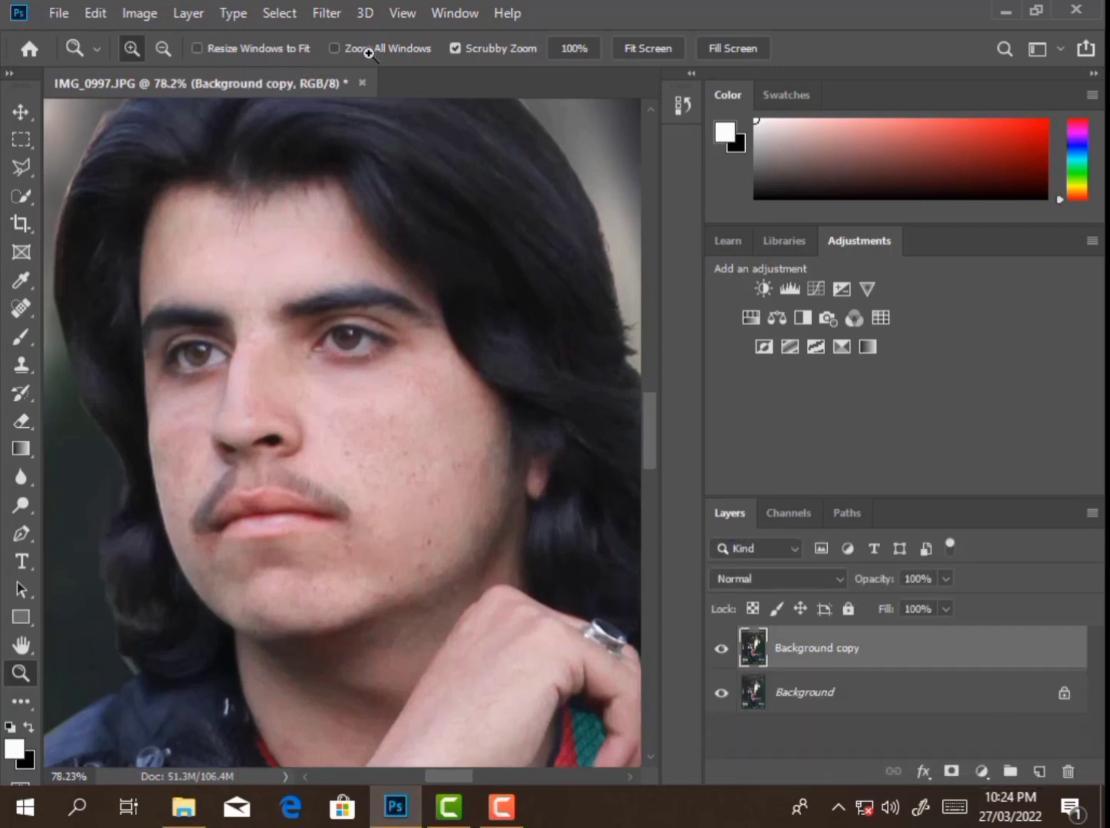
Step: Apply a 3.4-pixel High Pass filter to the copy and try Linear Light blending
left_click(321, 19)
mouse_move(344, 442)
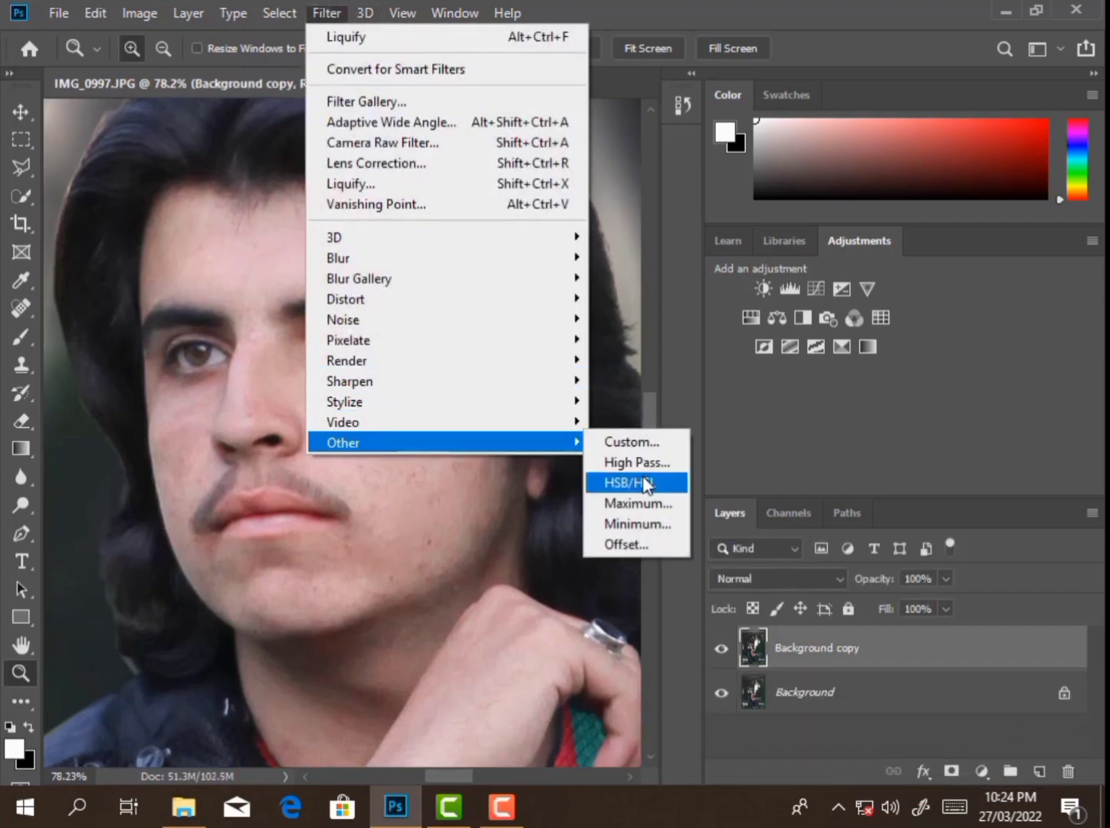
left_click(638, 464)
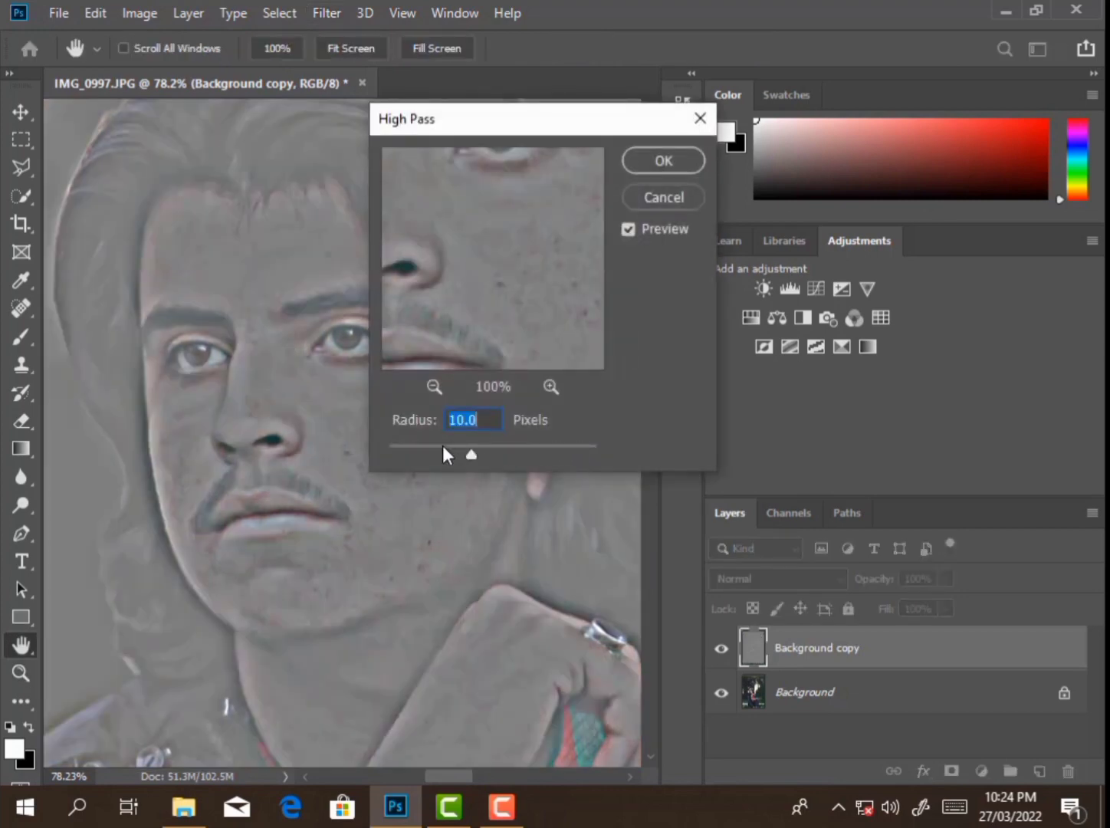
left_click_drag(474, 454, 401, 458)
left_click(664, 160)
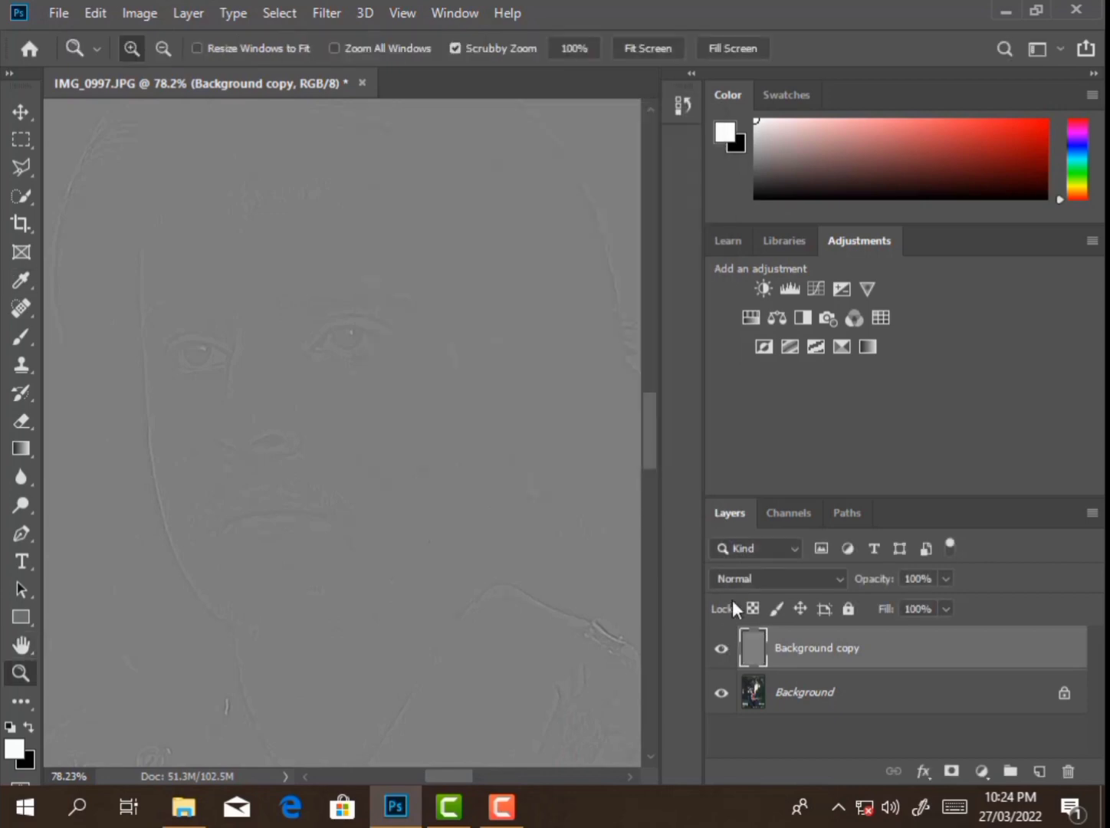
left_click(779, 578)
left_click(773, 567)
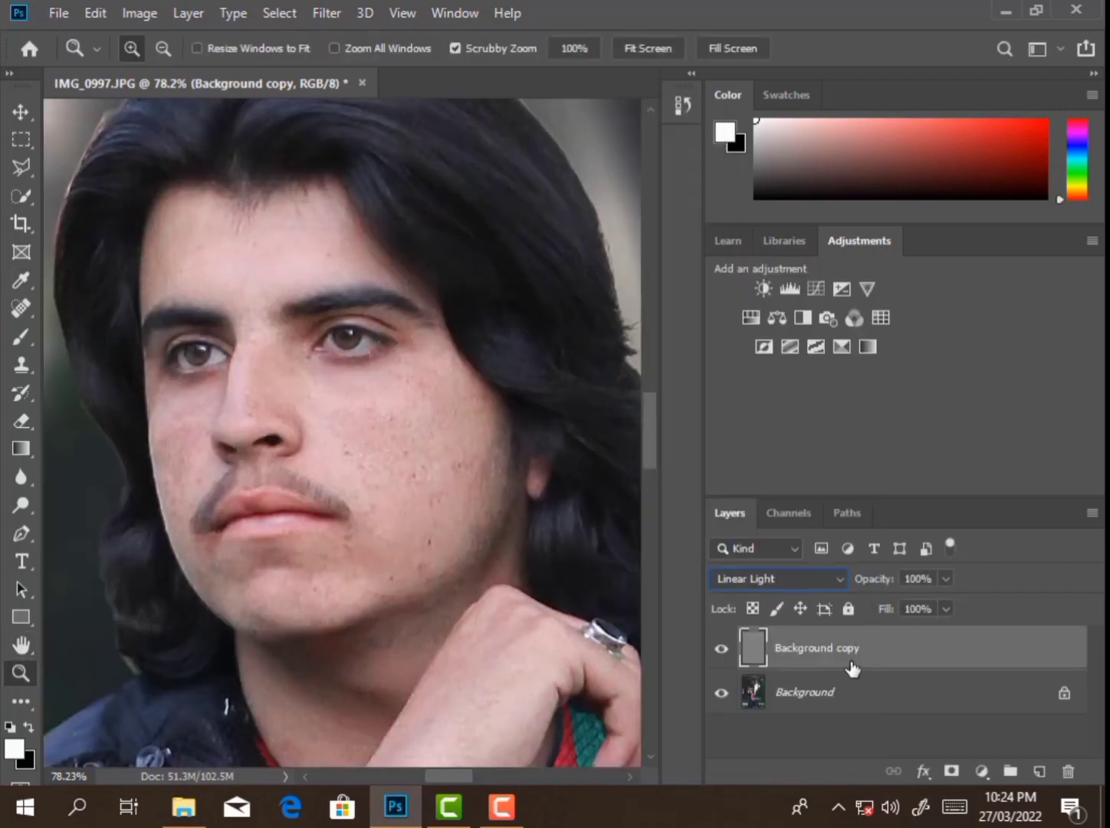
Step: Switch the high-pass copy to Vivid Light, merge visible, and duplicate the Background again
right_click(852, 670)
key("Escape")
left_click(779, 578)
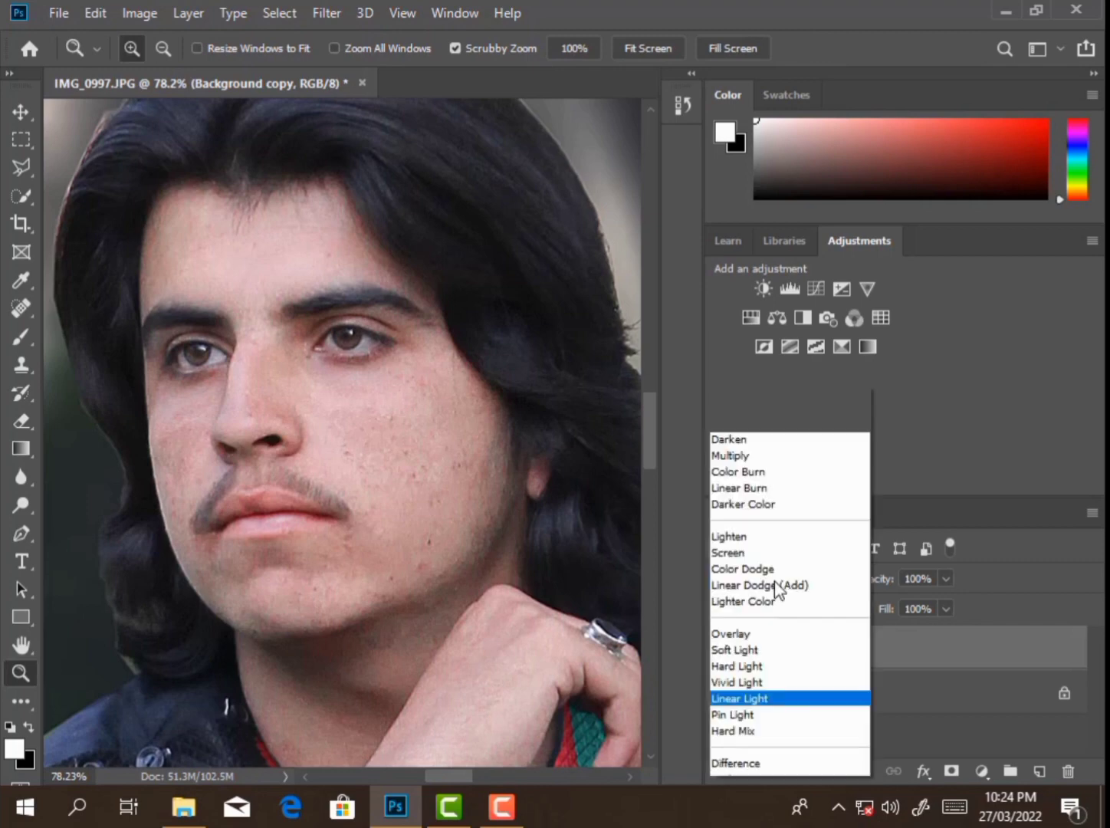
left_click(750, 558)
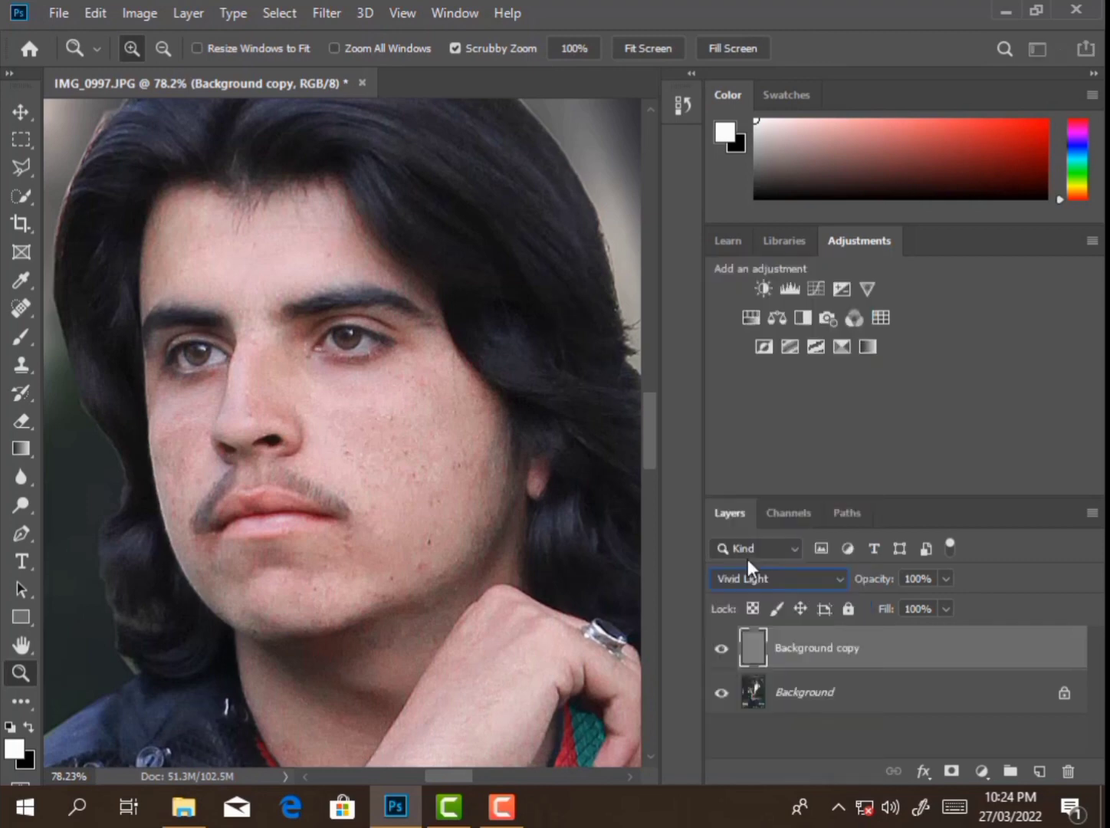
right_click(843, 669)
left_click(857, 655)
left_click(298, 421)
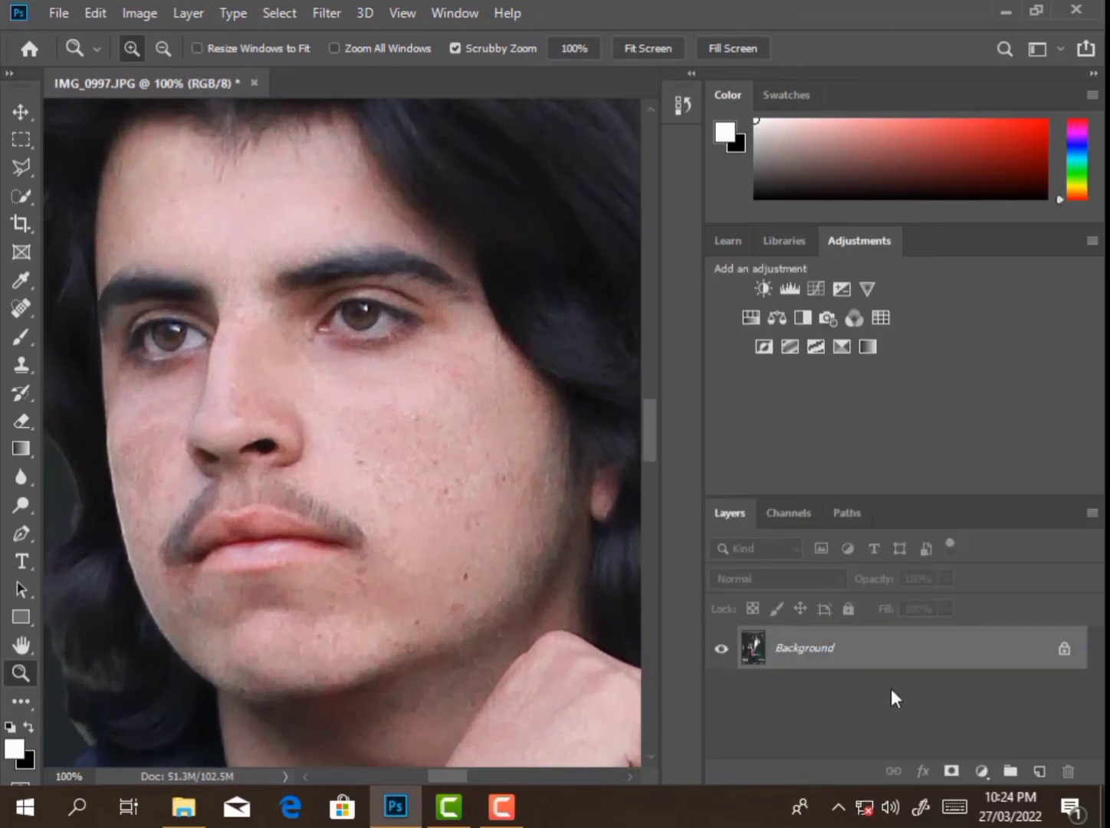
left_click_drag(893, 656, 1039, 769)
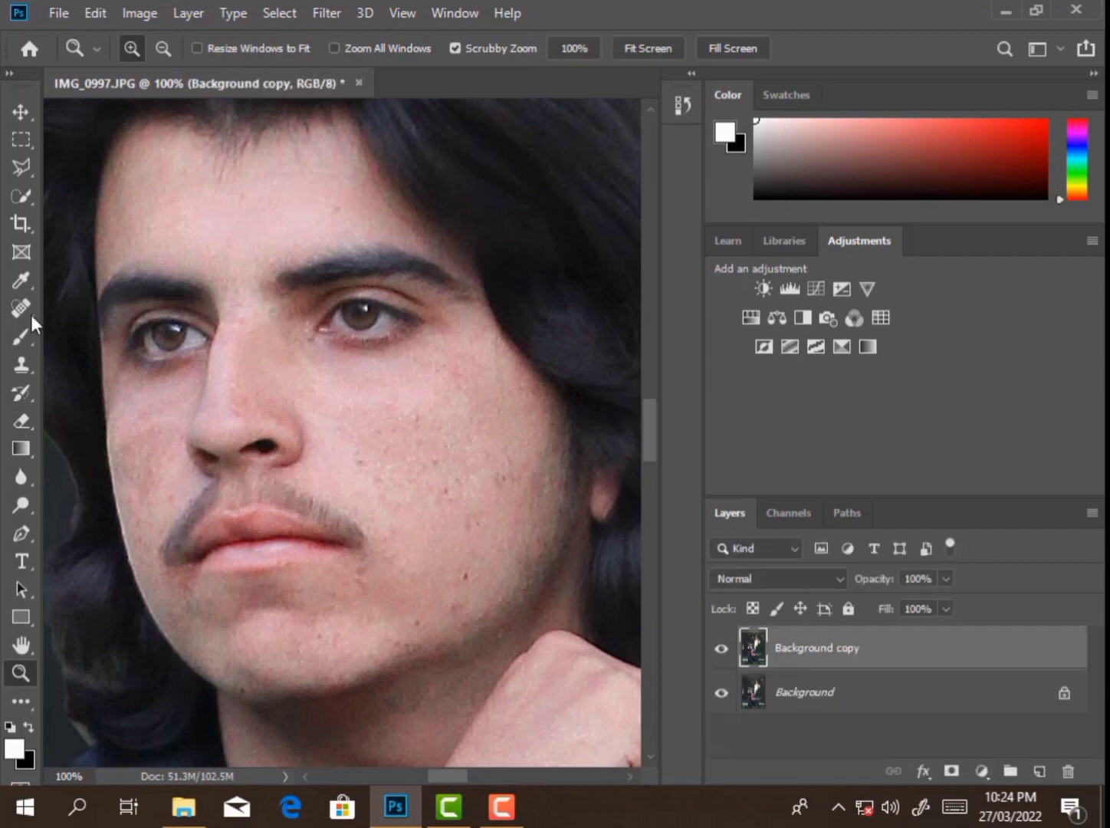
Step: Switch to the Mixer Brush at 21% wetness, enlarge it and test a forehead stroke
right_click(21, 336)
left_click(73, 394)
scroll(369, 148, "up", 1)
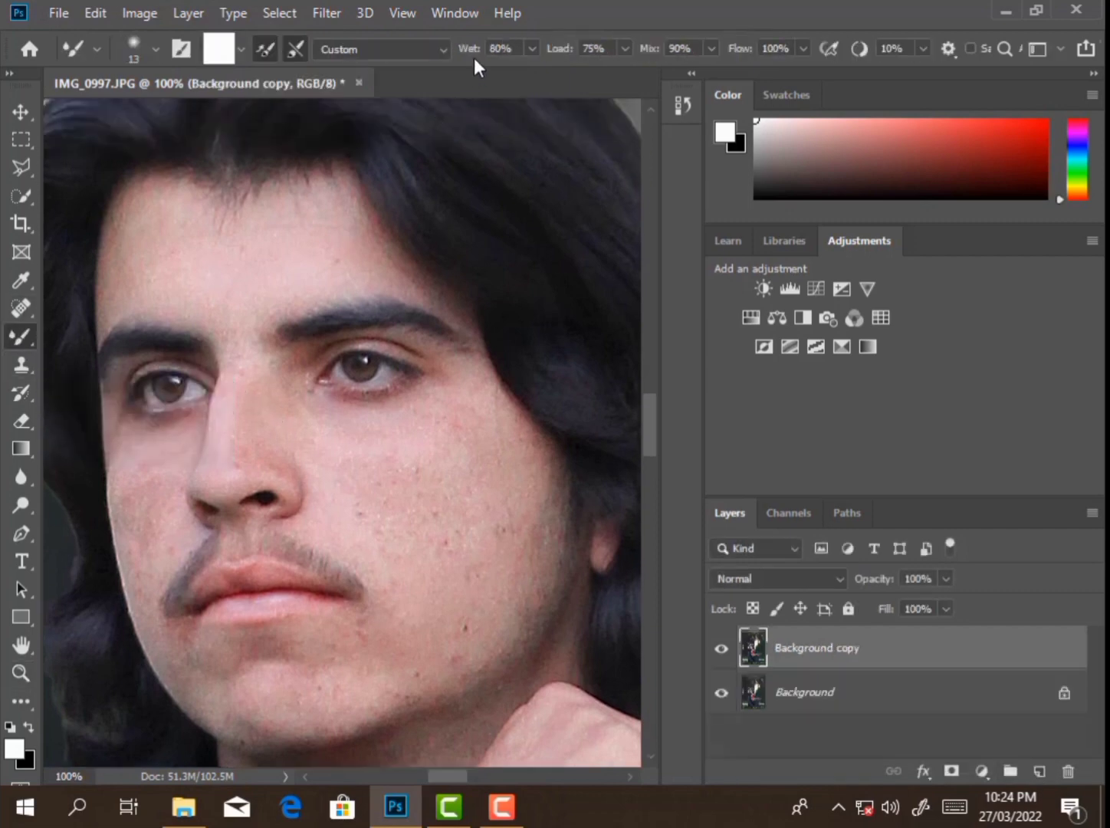
mouse_move(469, 49)
left_mouse_down()
mouse_move(449, 61)
mouse_move(473, 55)
left_mouse_up()
key("bracketright")
key("bracketright")
key("bracketright")
key("bracketright")
key("bracketright")
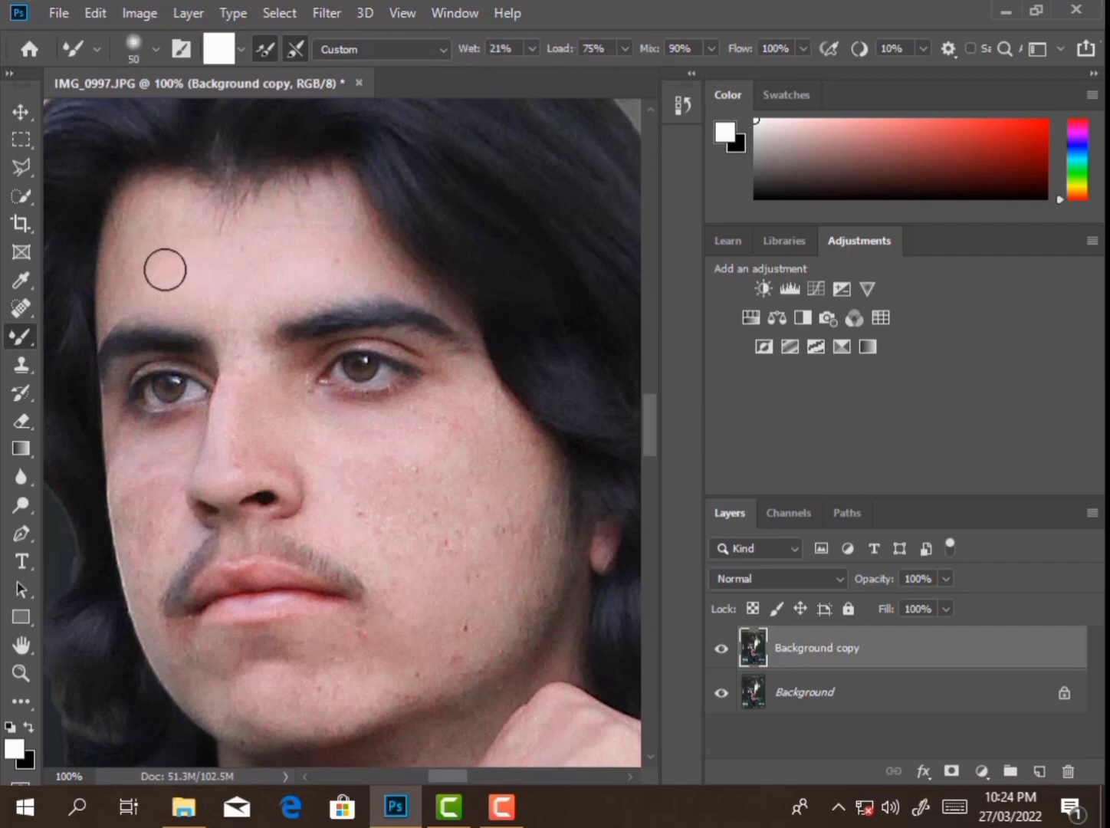
key("bracketright")
mouse_move(162, 266)
left_mouse_down()
mouse_move(163, 250)
mouse_move(154, 278)
mouse_move(153, 233)
mouse_move(131, 250)
mouse_move(151, 258)
left_mouse_up()
key("bracketright")
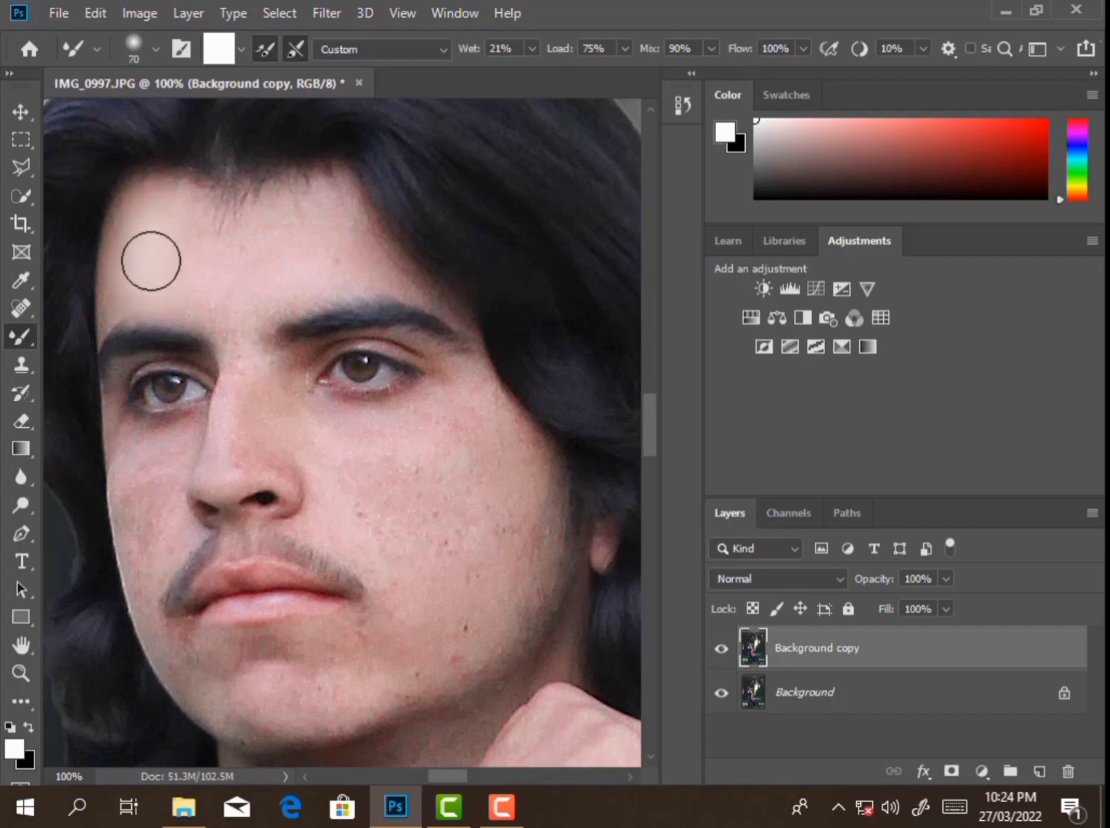
Step: Revert the trial strokes to the Duplicate Layer history state and set the brush to clean
left_click(678, 105)
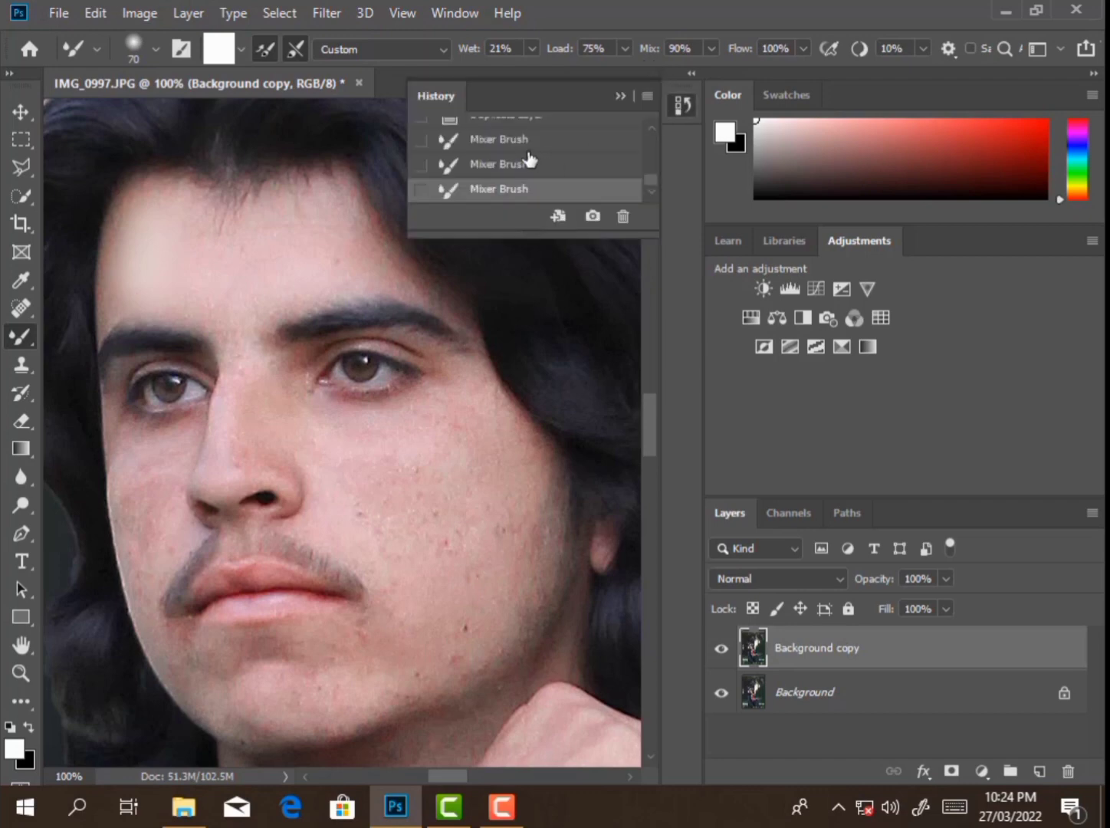
scroll(522, 154, "up", 1)
left_click(508, 132)
left_click(266, 51)
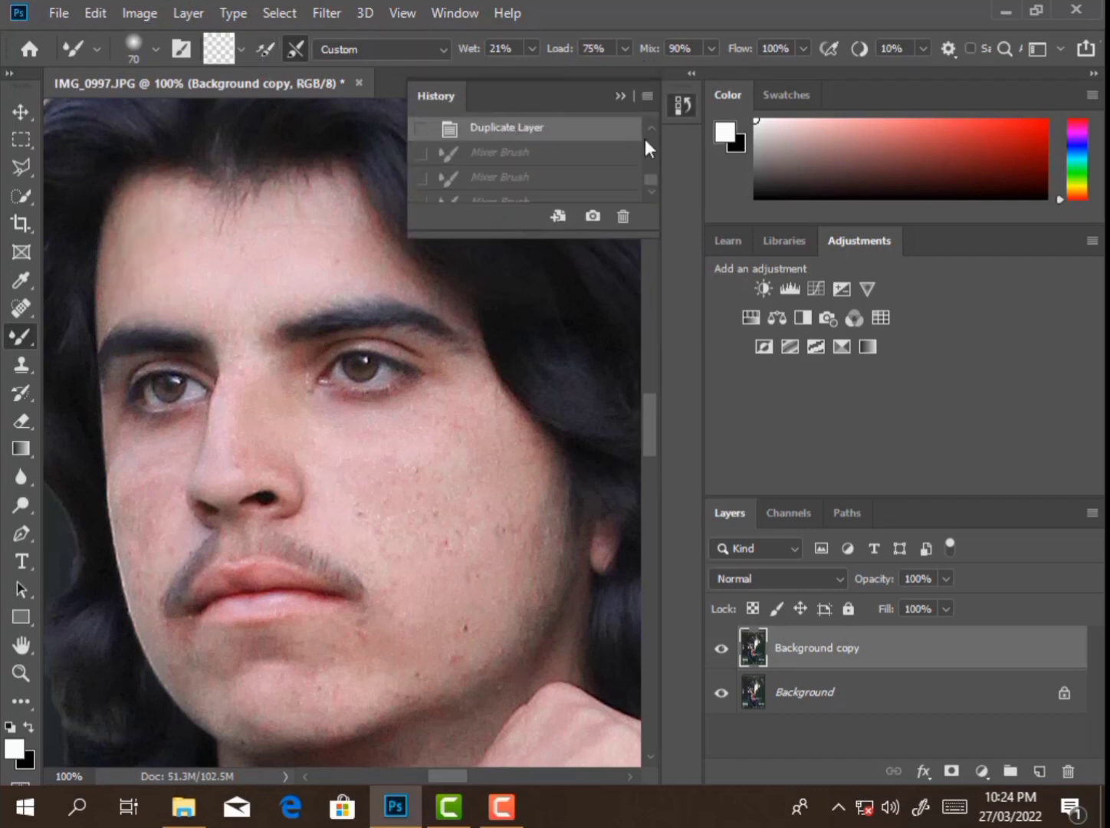
left_click(620, 96)
scroll(188, 260, "up", 2)
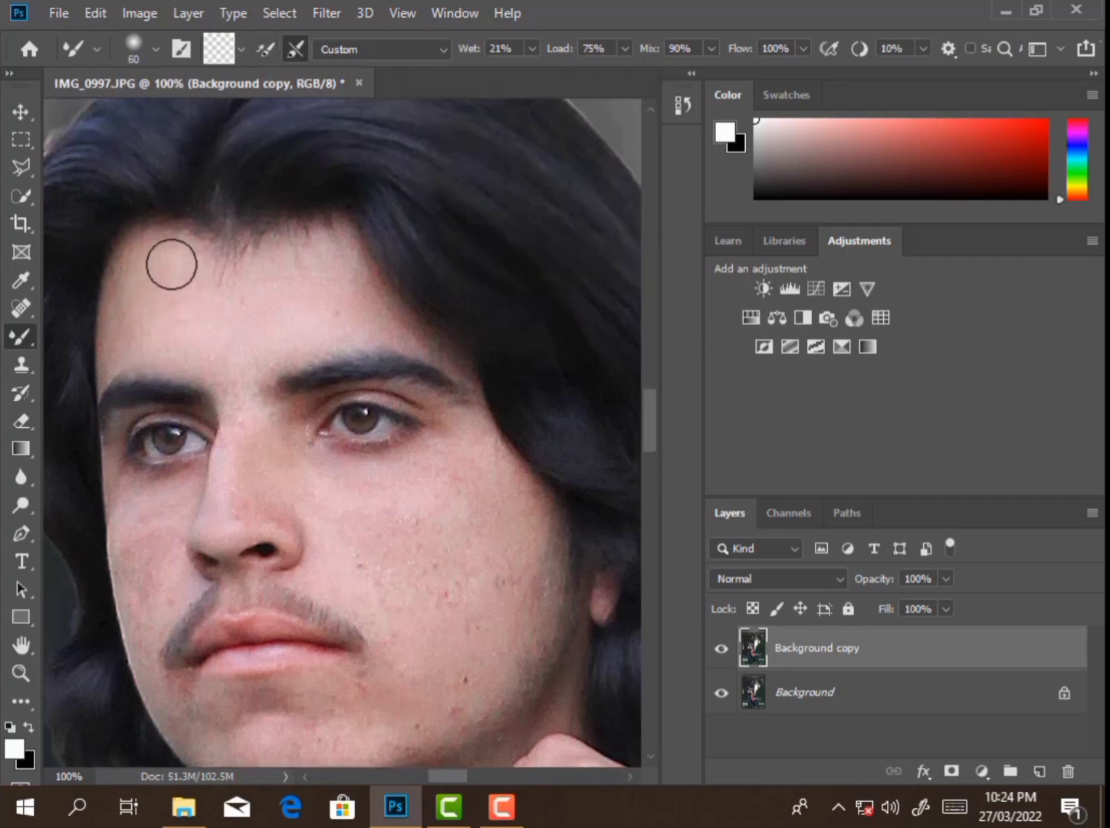
Step: Clean the paint out of the Mixer Brush and size it for the forehead
left_click(242, 49)
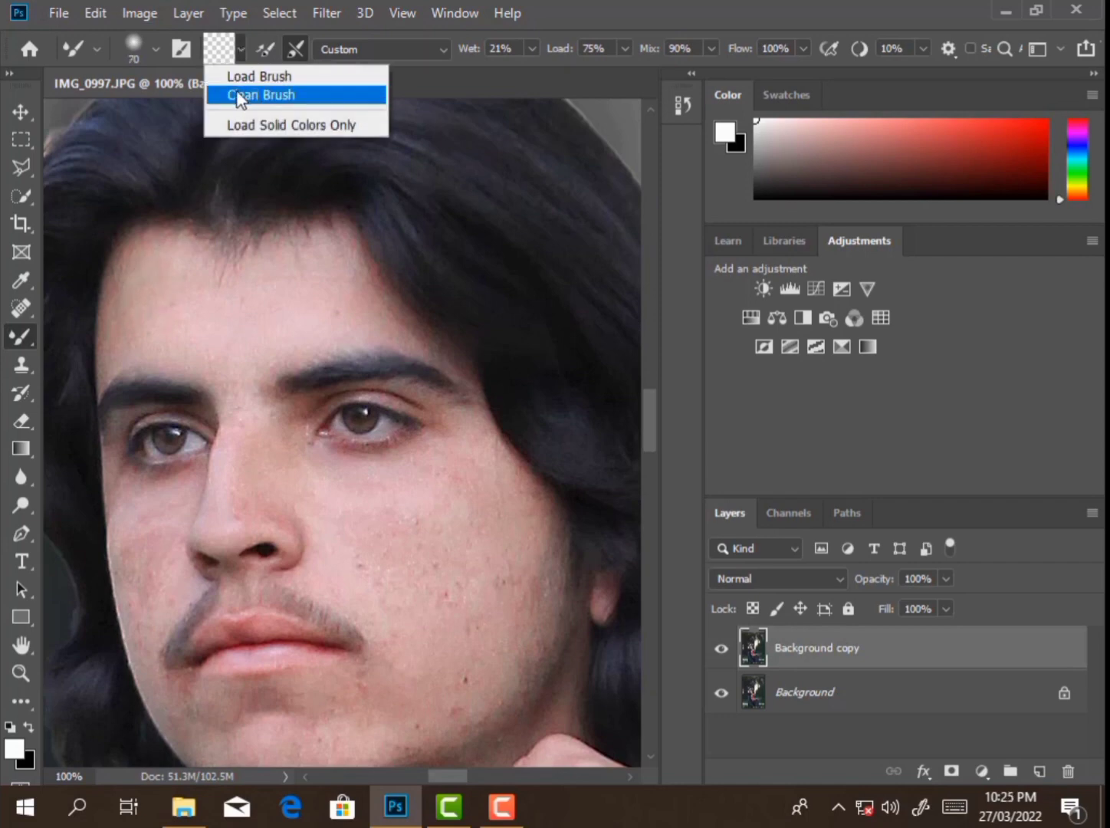
left_click(230, 93)
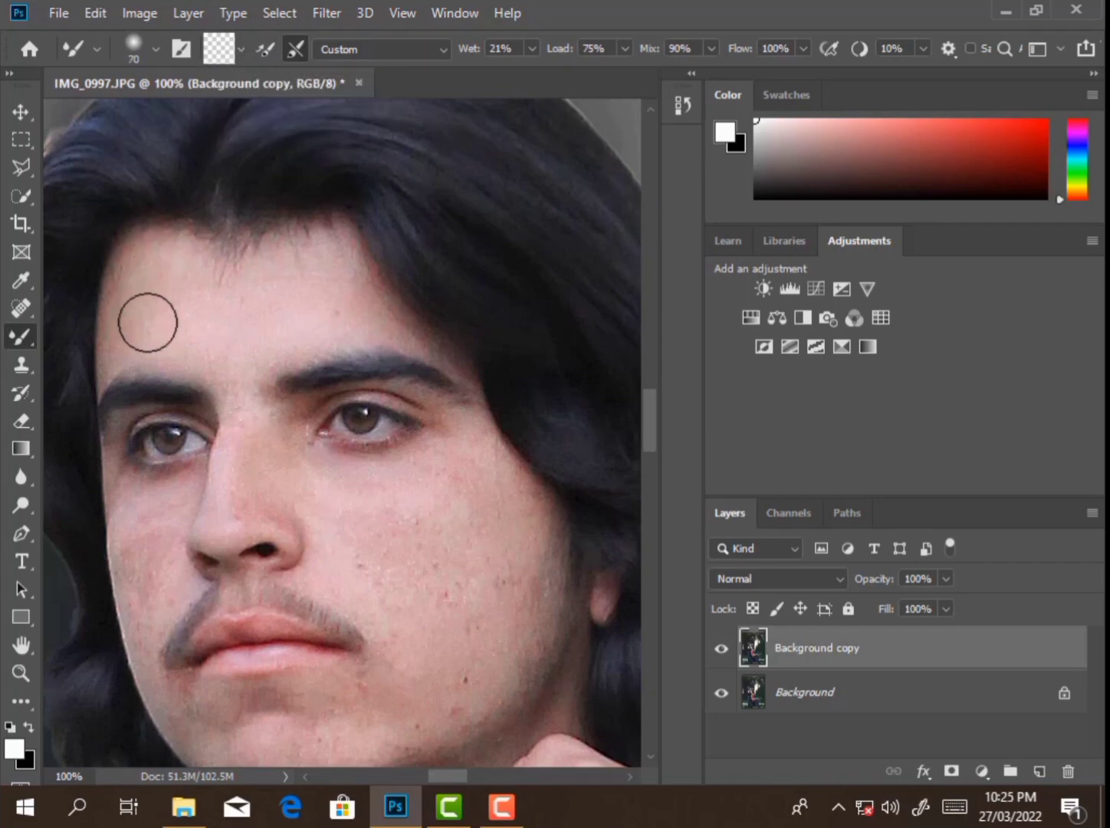
key("bracketleft")
key("bracketleft")
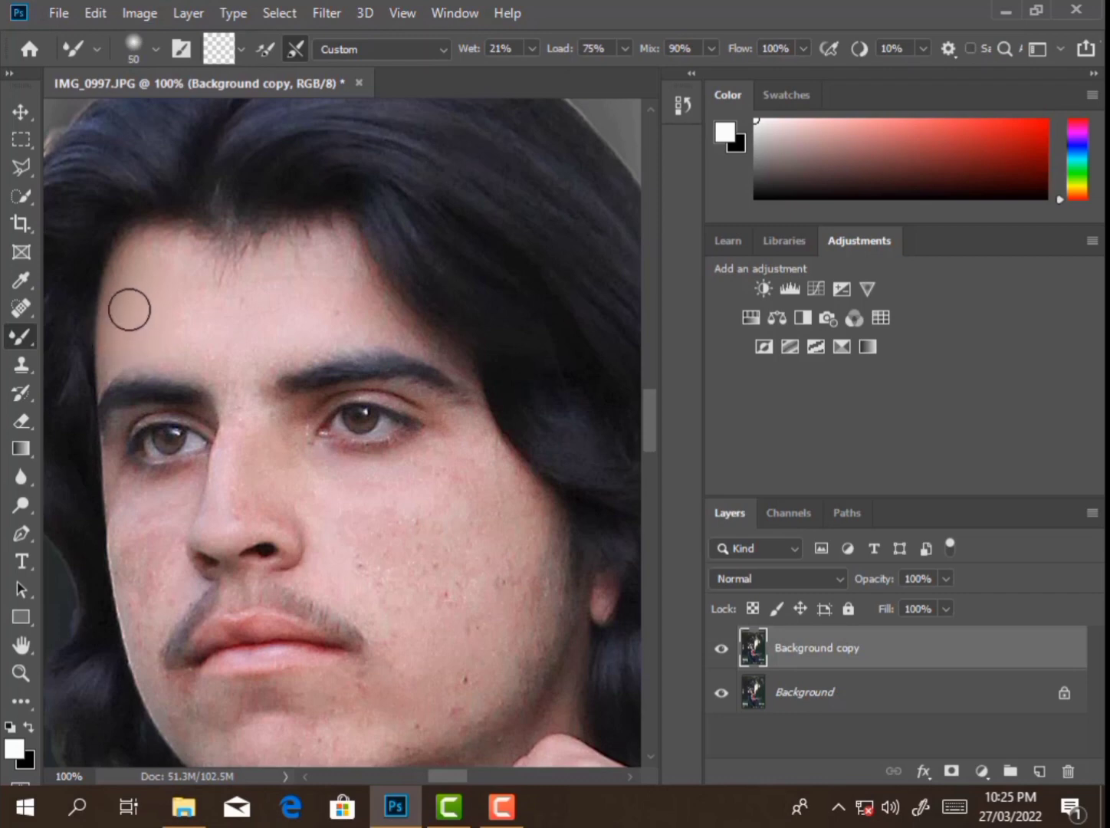
key("bracketright")
key("bracketright")
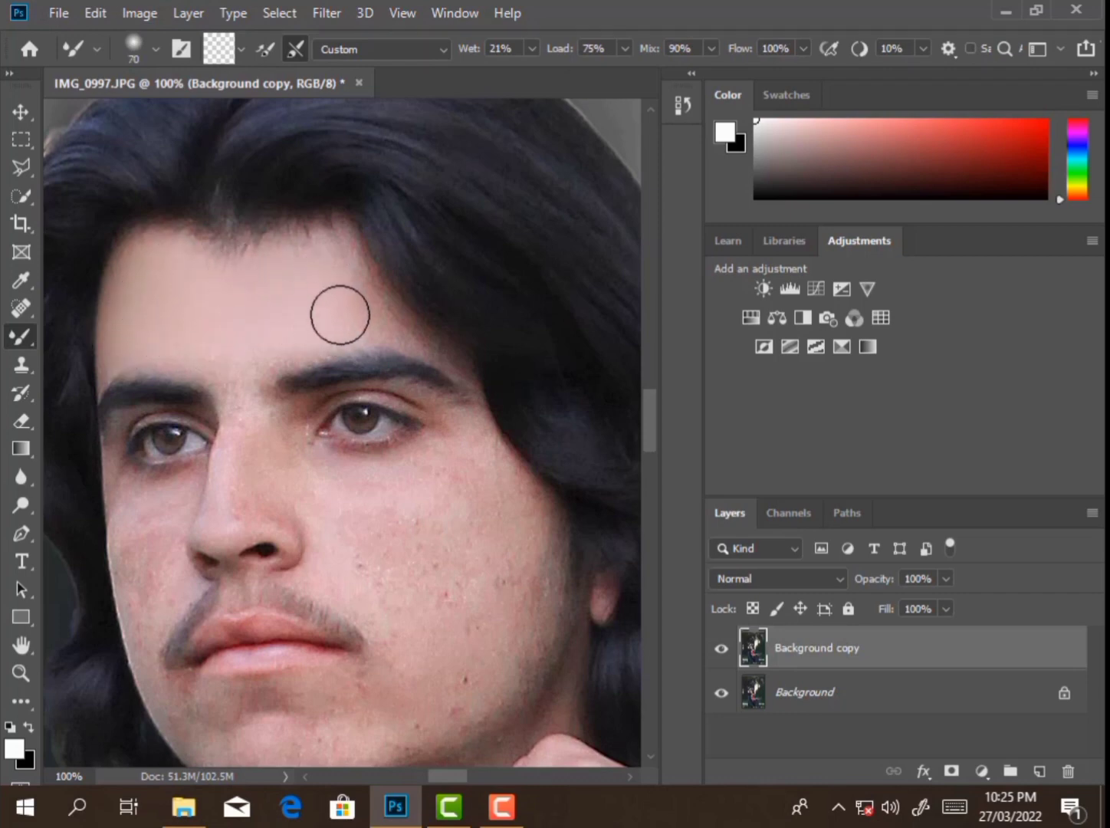
key("bracketright")
key("bracketleft")
key("bracketleft")
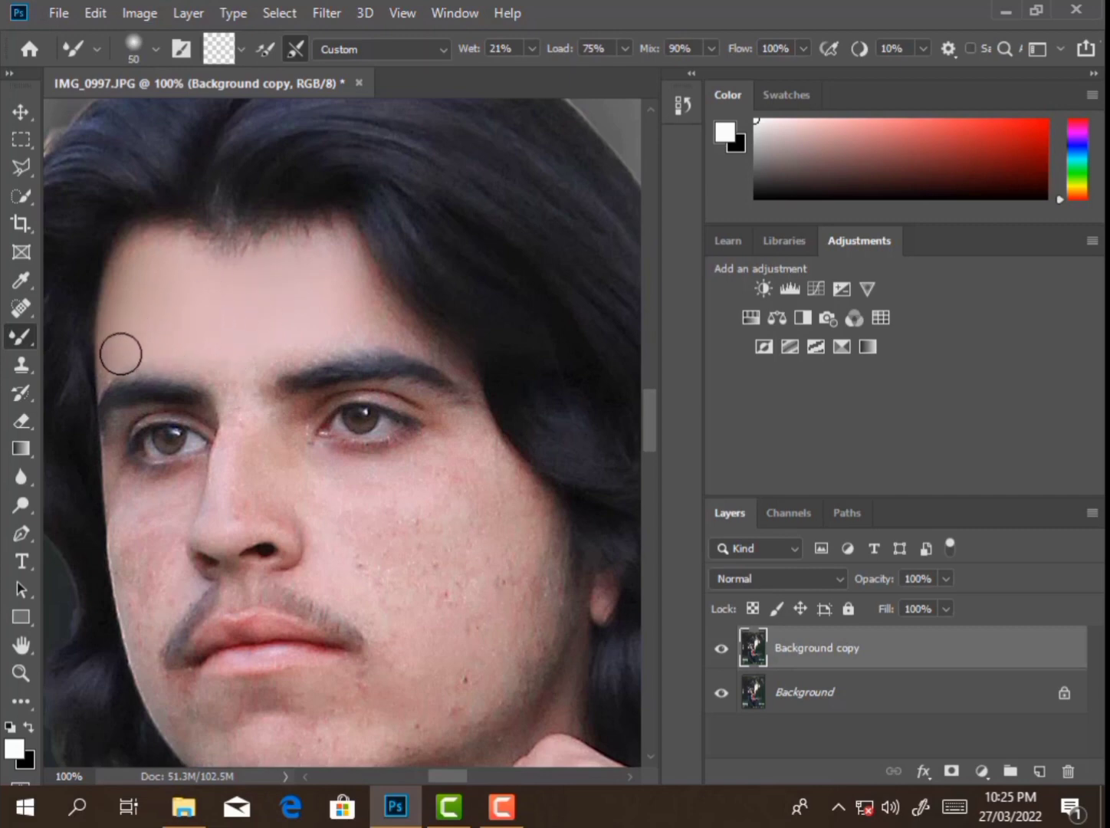
key("bracketleft")
Step: Smooth the nose and the spots on the right cheek with a resized brush
scroll(290, 494, "down", 2)
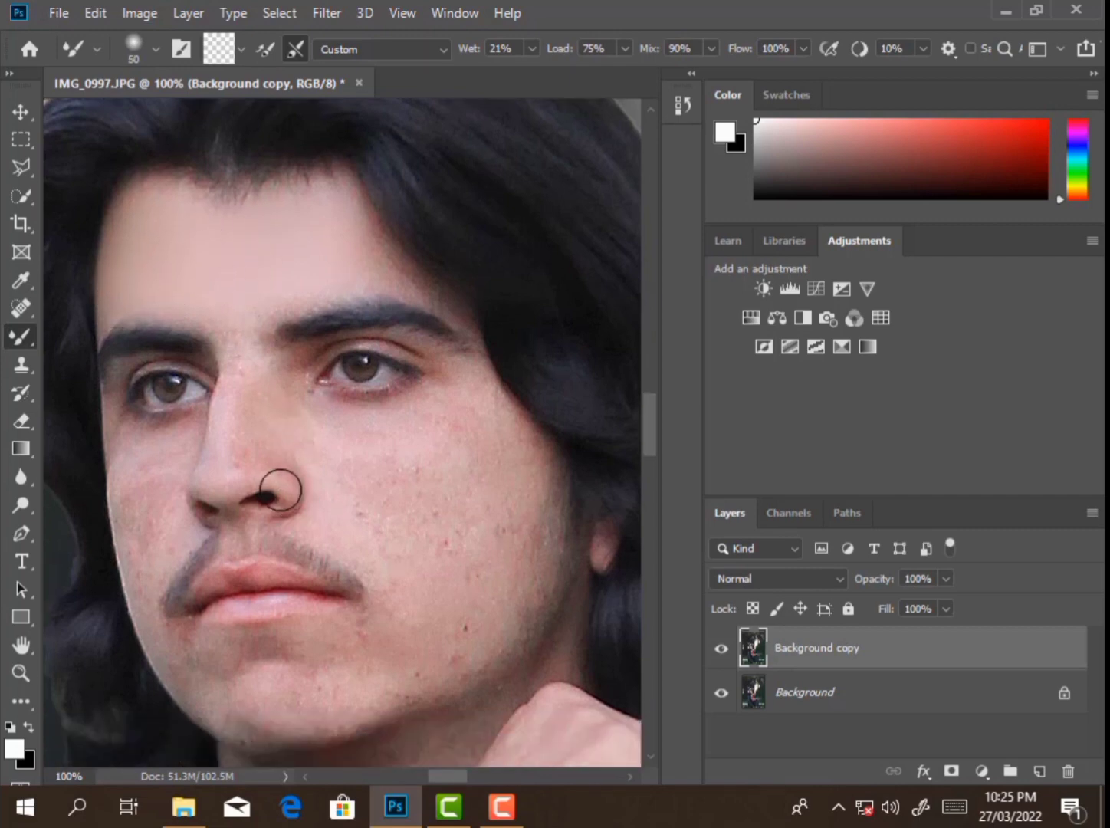
scroll(292, 501, "down", 3)
key("bracketleft")
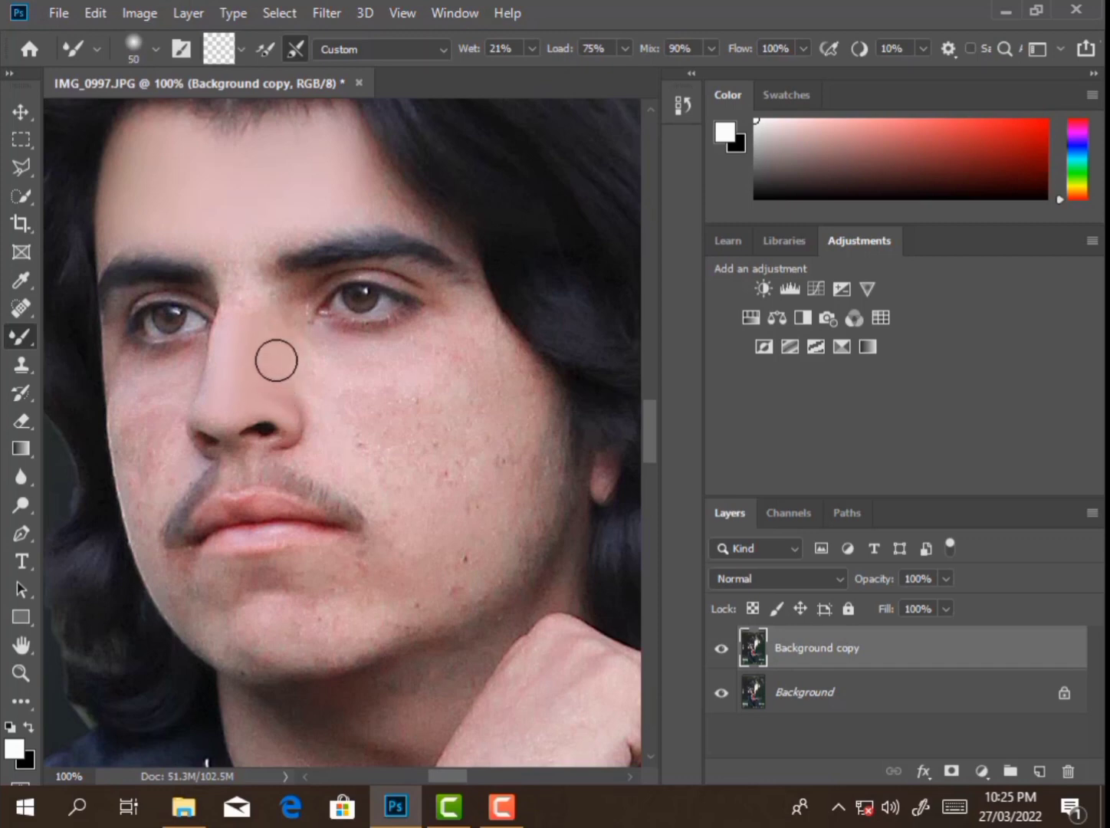
key("bracketright")
key("bracketright")
key("bracketright")
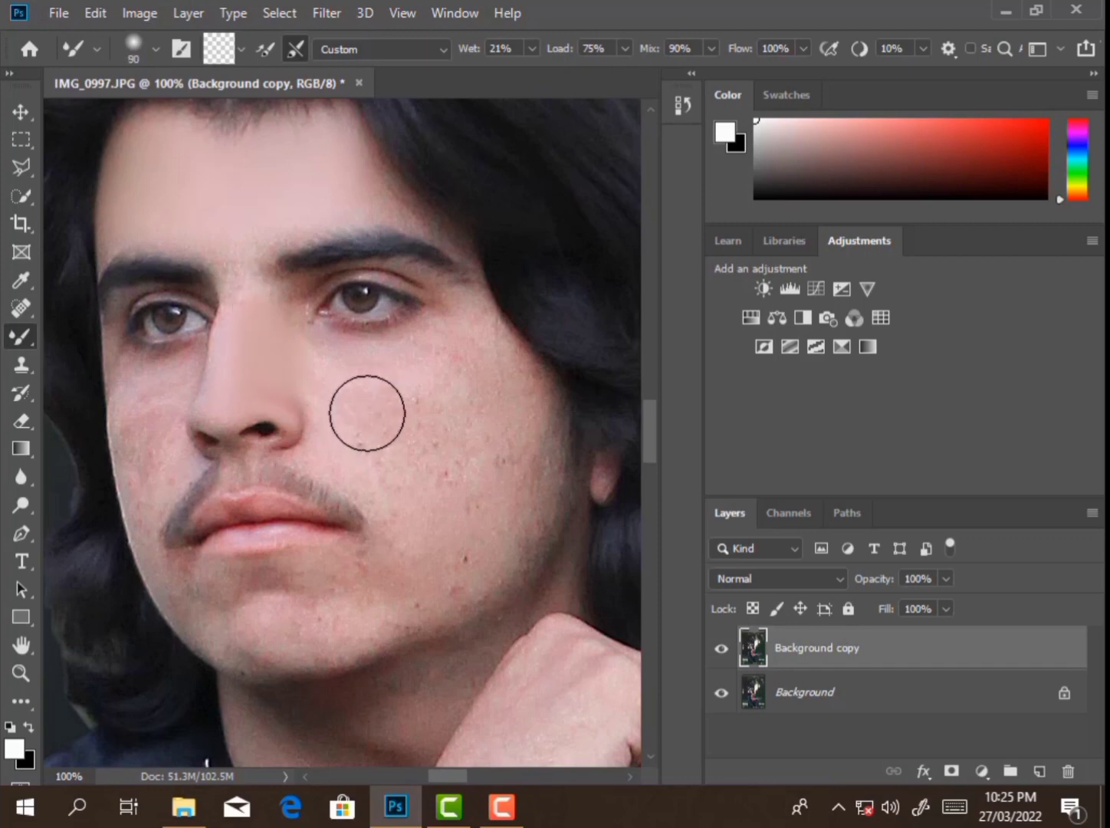
mouse_move(340, 397)
left_mouse_down()
mouse_move(372, 459)
mouse_move(411, 389)
mouse_move(460, 369)
mouse_move(442, 379)
mouse_move(443, 481)
mouse_move(429, 485)
mouse_move(362, 441)
mouse_move(475, 451)
mouse_move(520, 427)
mouse_move(467, 525)
mouse_move(404, 546)
mouse_move(421, 559)
mouse_move(372, 560)
mouse_move(404, 493)
mouse_move(431, 557)
mouse_move(471, 508)
mouse_move(426, 521)
mouse_move(372, 580)
mouse_move(387, 591)
mouse_move(318, 605)
mouse_move(449, 589)
mouse_move(456, 557)
mouse_move(403, 501)
left_mouse_up()
Step: Resize the brush to smooth the chin and the left cheek
key("bracketright")
key("bracketleft")
key("bracketright")
key("bracketright")
key("bracketleft")
key("bracketleft")
key("bracketleft")
key("bracketright")
scroll(395, 453, "up", 2)
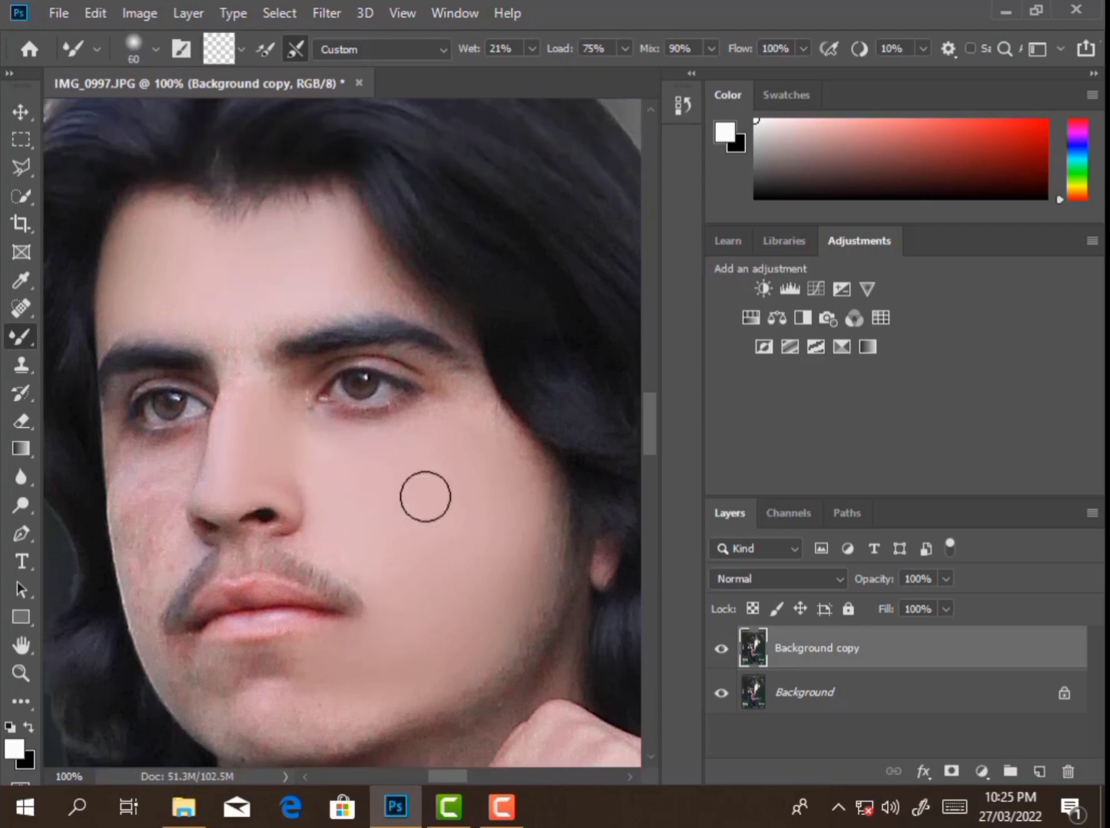
key("bracketleft")
key("bracketleft")
key("bracketleft")
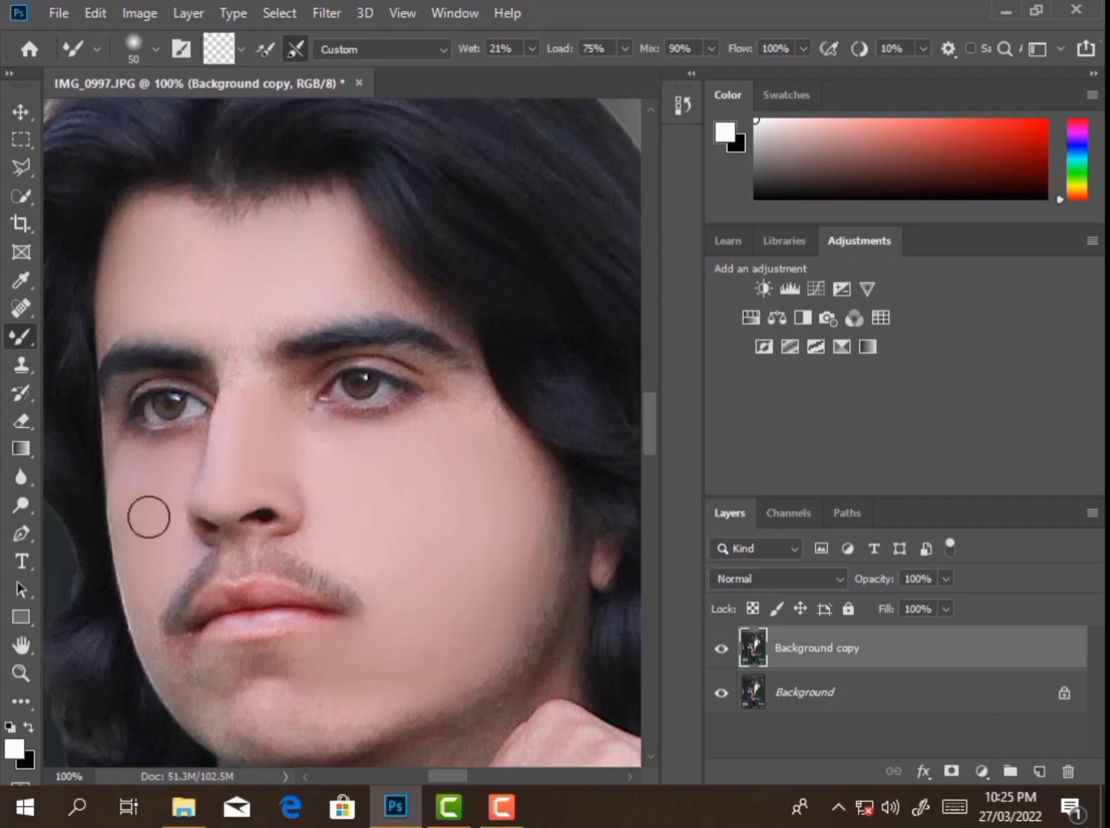
Step: Smooth the nose bridge, forehead and cheek, resizing the brush for each area
key("bracketleft")
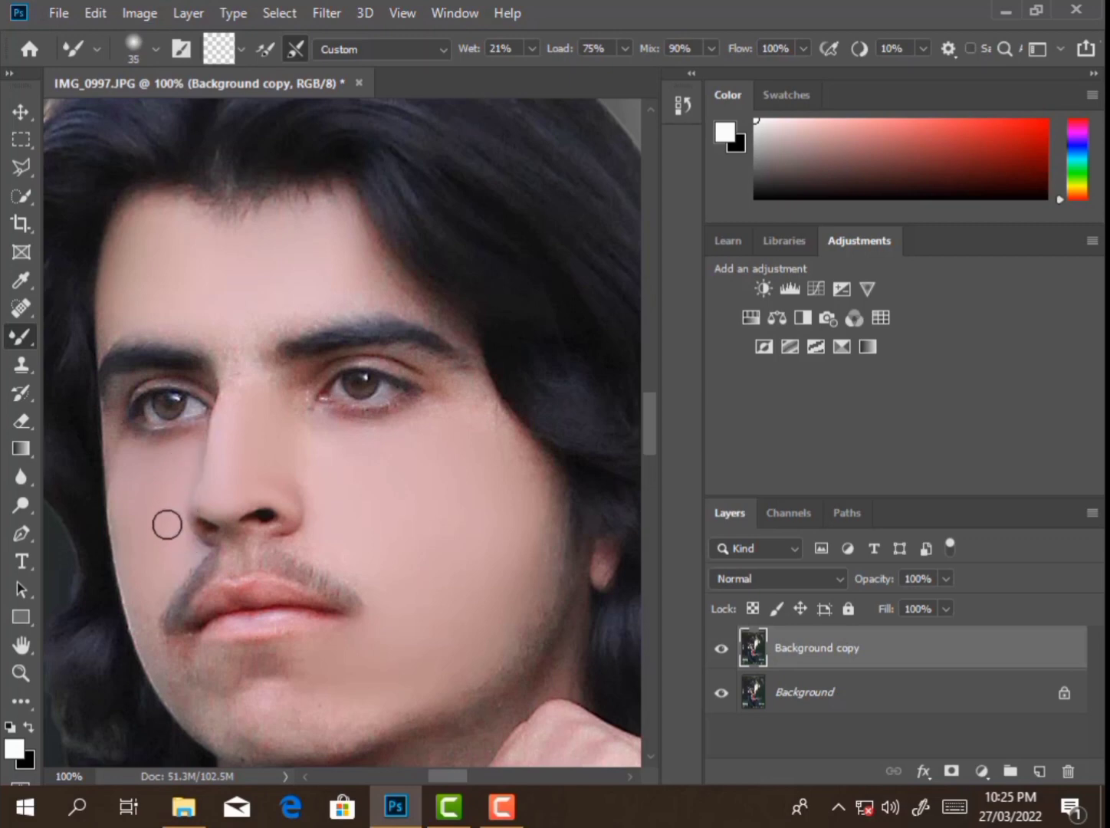
key("bracketright")
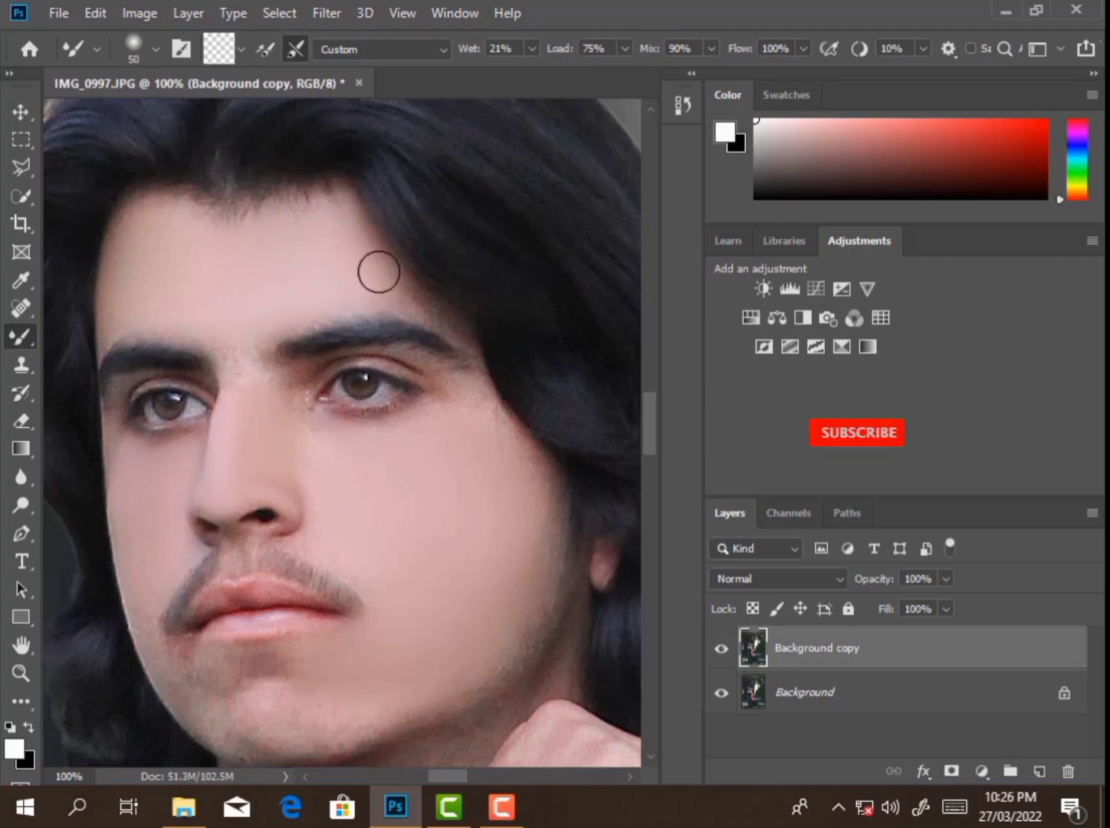
key("bracketright")
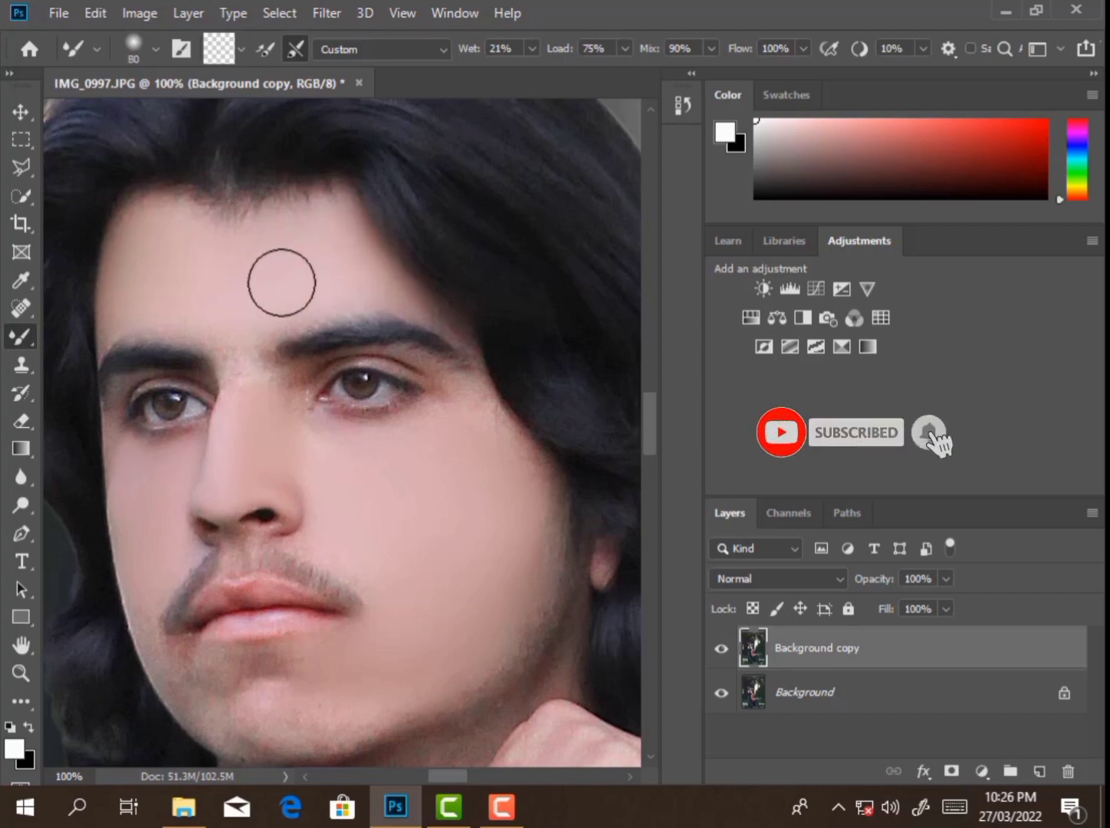
key("bracketleft")
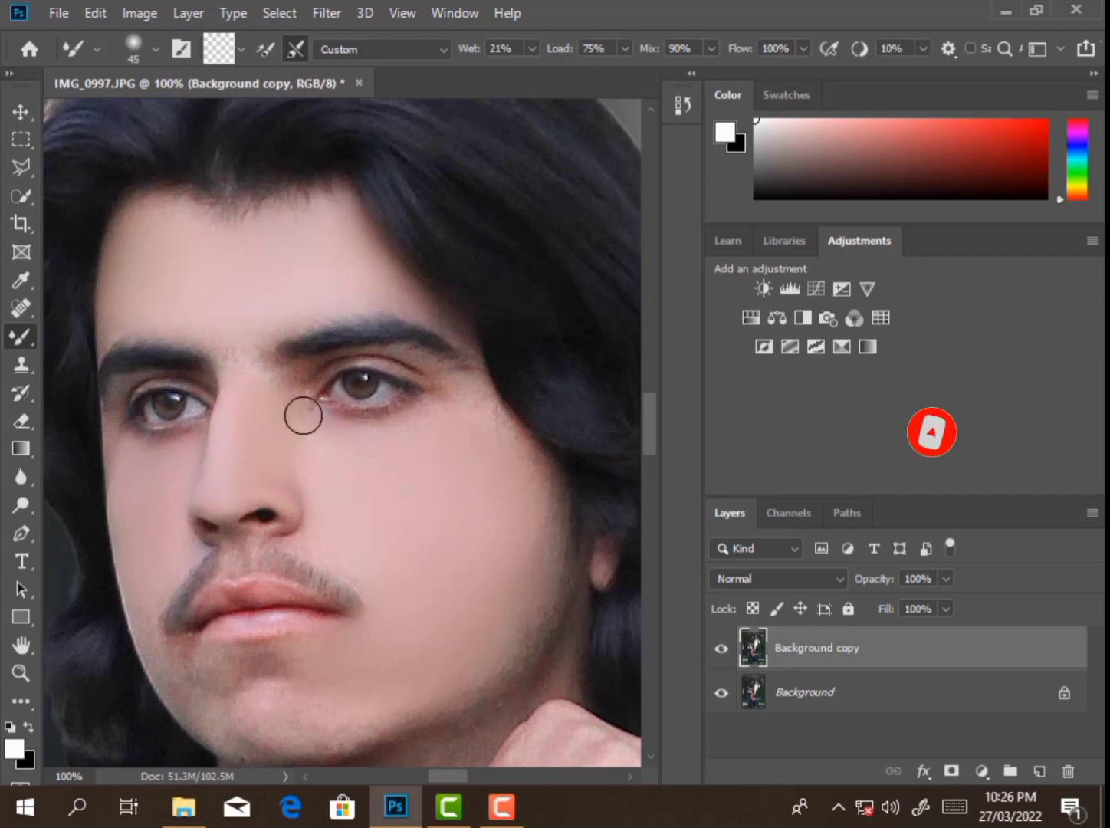
key("bracketright")
key("bracketright")
key("bracketright")
key("bracketright")
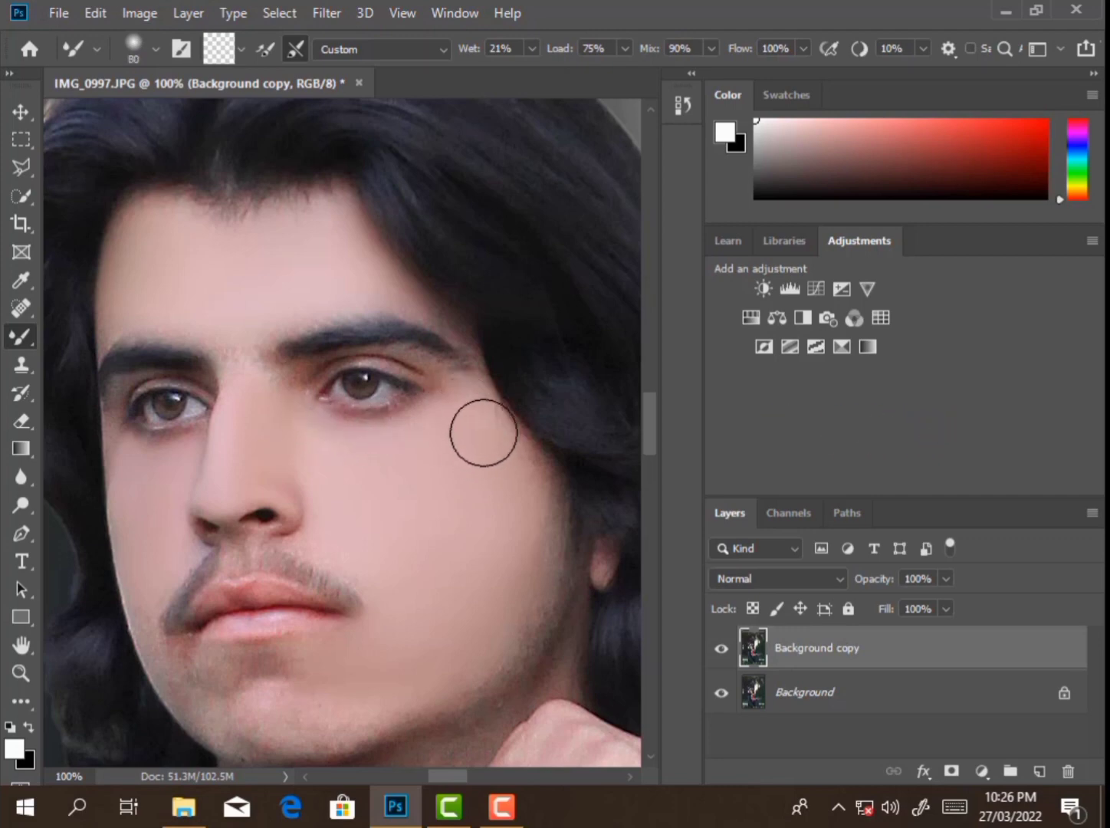
key("bracketright")
key("bracketleft")
key("bracketleft")
key("bracketleft")
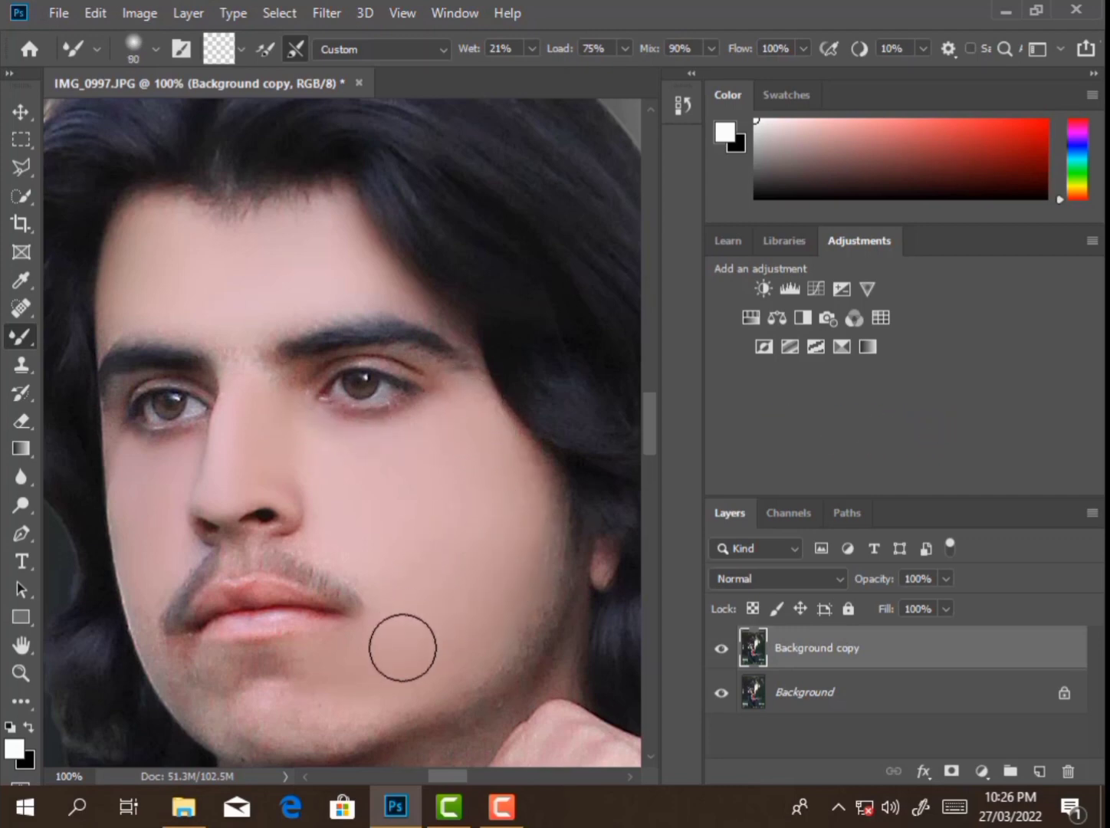
Step: Smooth the skin below the lower lip
scroll(345, 667, "down", 1)
mouse_move(345, 667)
left_mouse_down()
mouse_move(318, 650)
mouse_move(273, 650)
mouse_move(285, 614)
mouse_move(240, 640)
left_mouse_up()
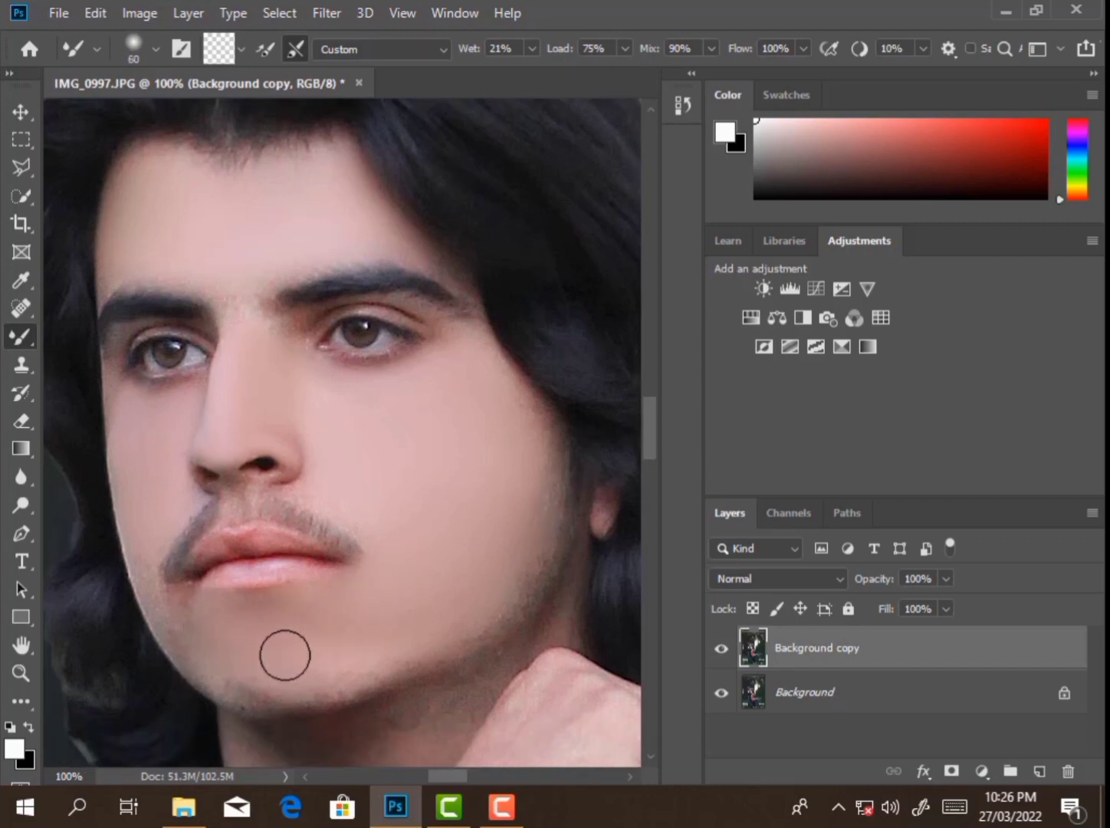
key("bracketright")
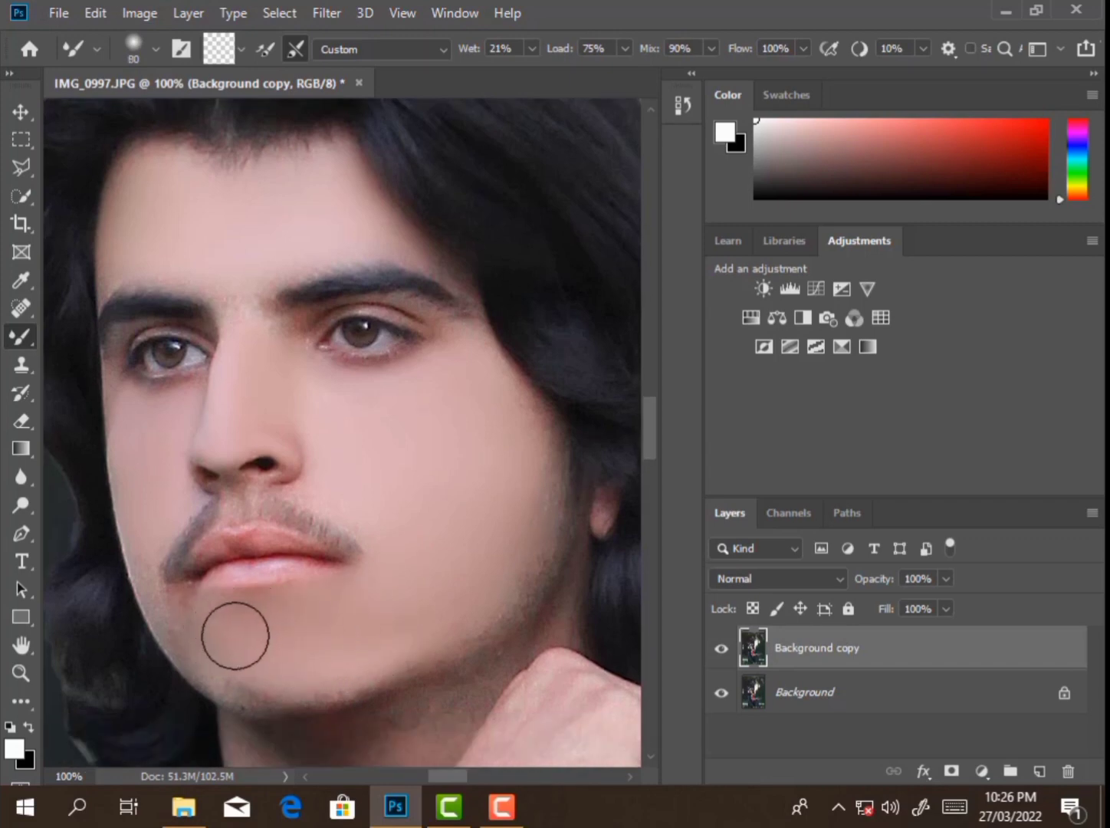
key("bracketleft")
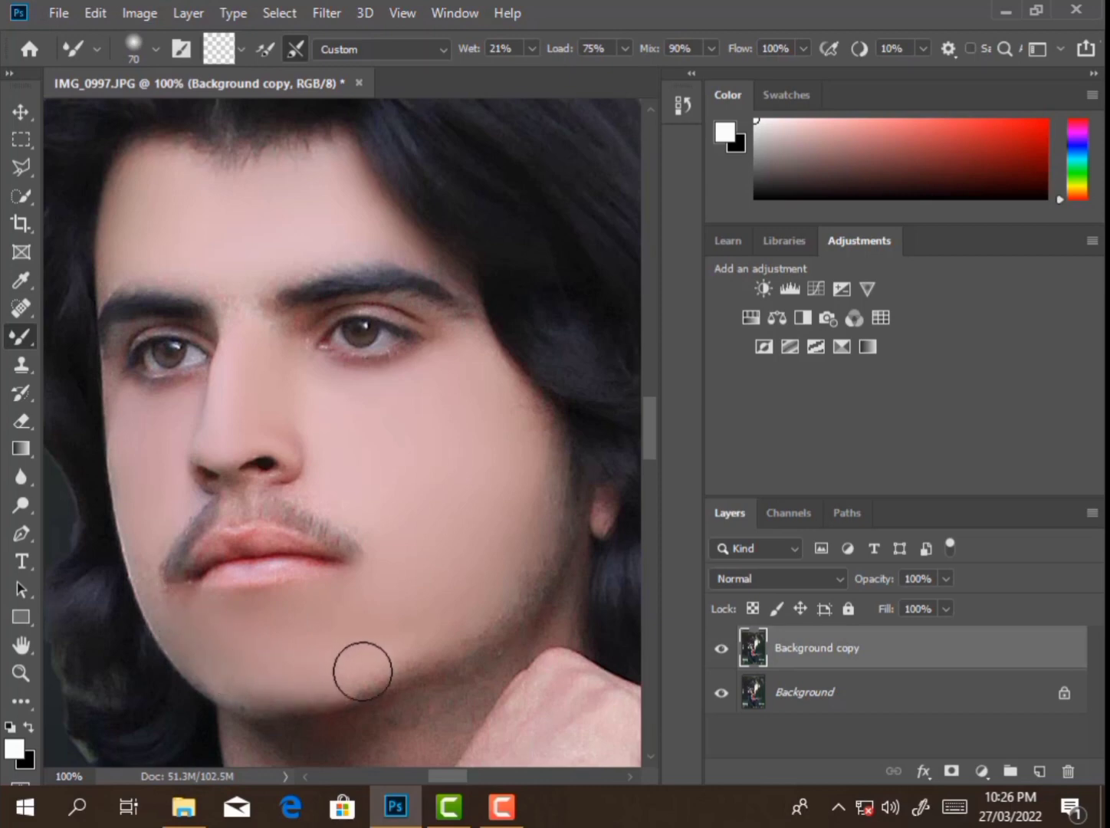
key("bracketleft")
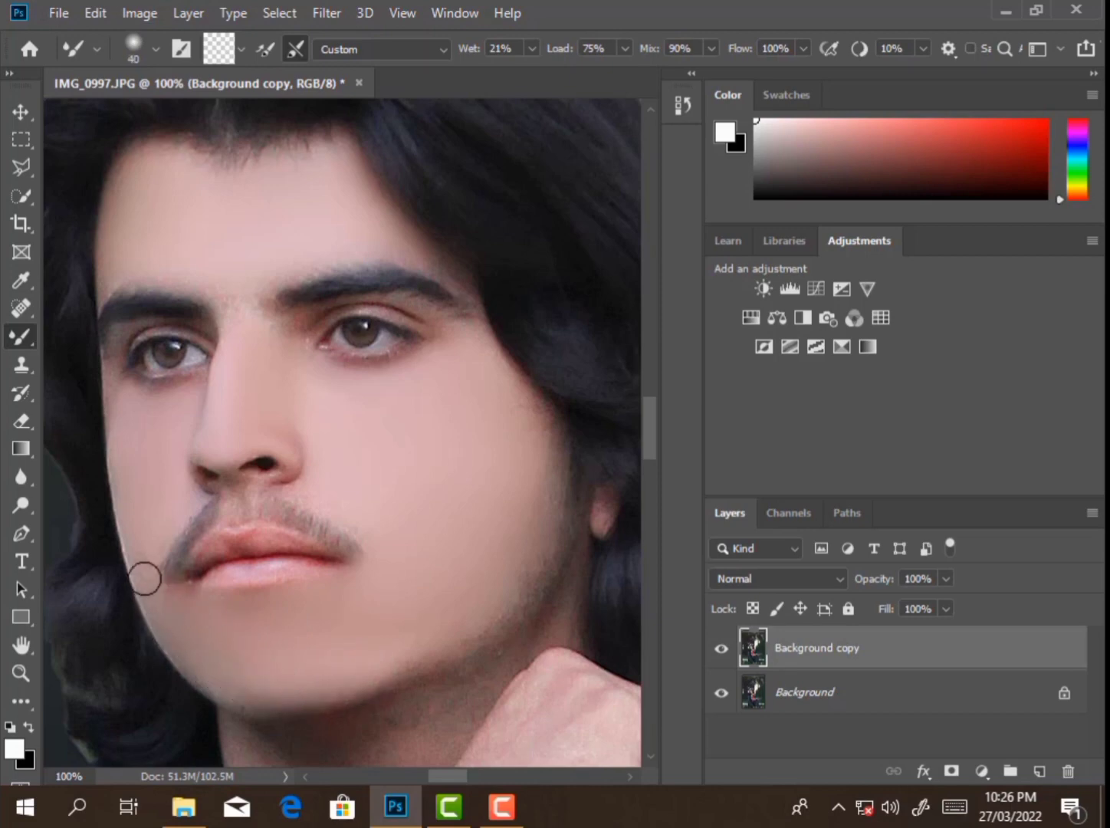
Step: Smooth the chin and the skin under the eye with a resized brush
left_click(501, 807)
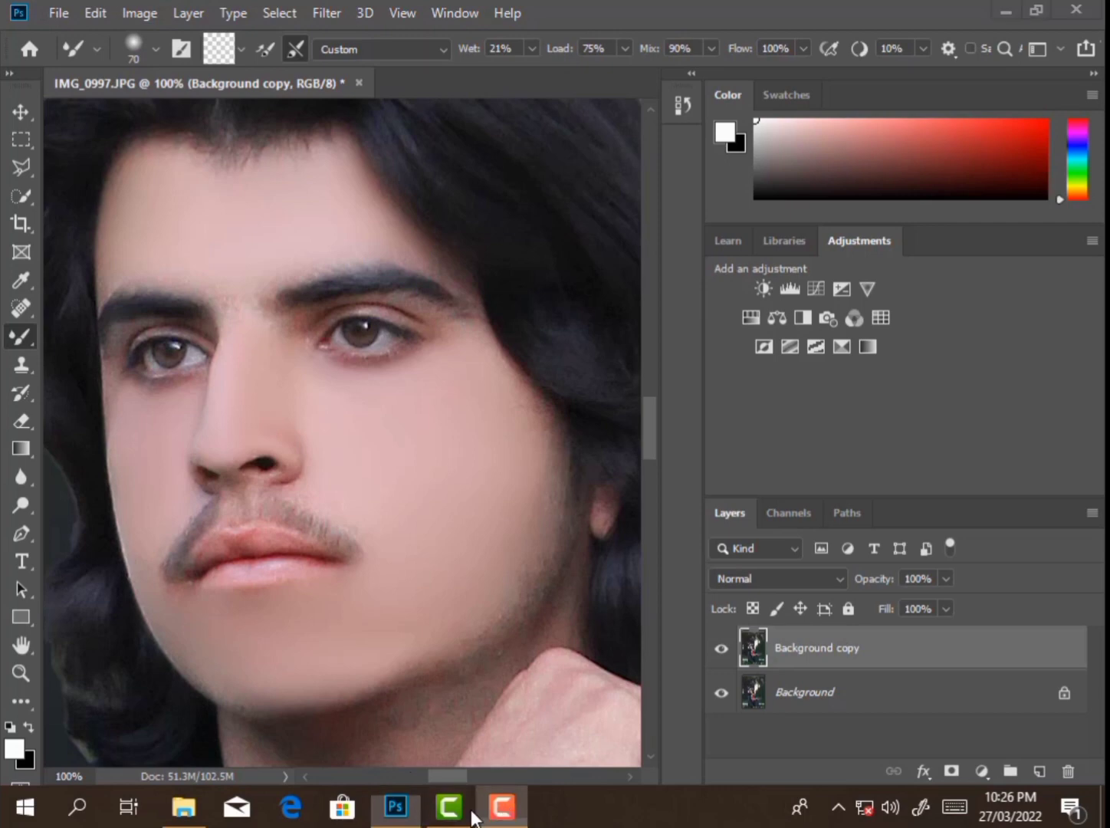
left_click(369, 198)
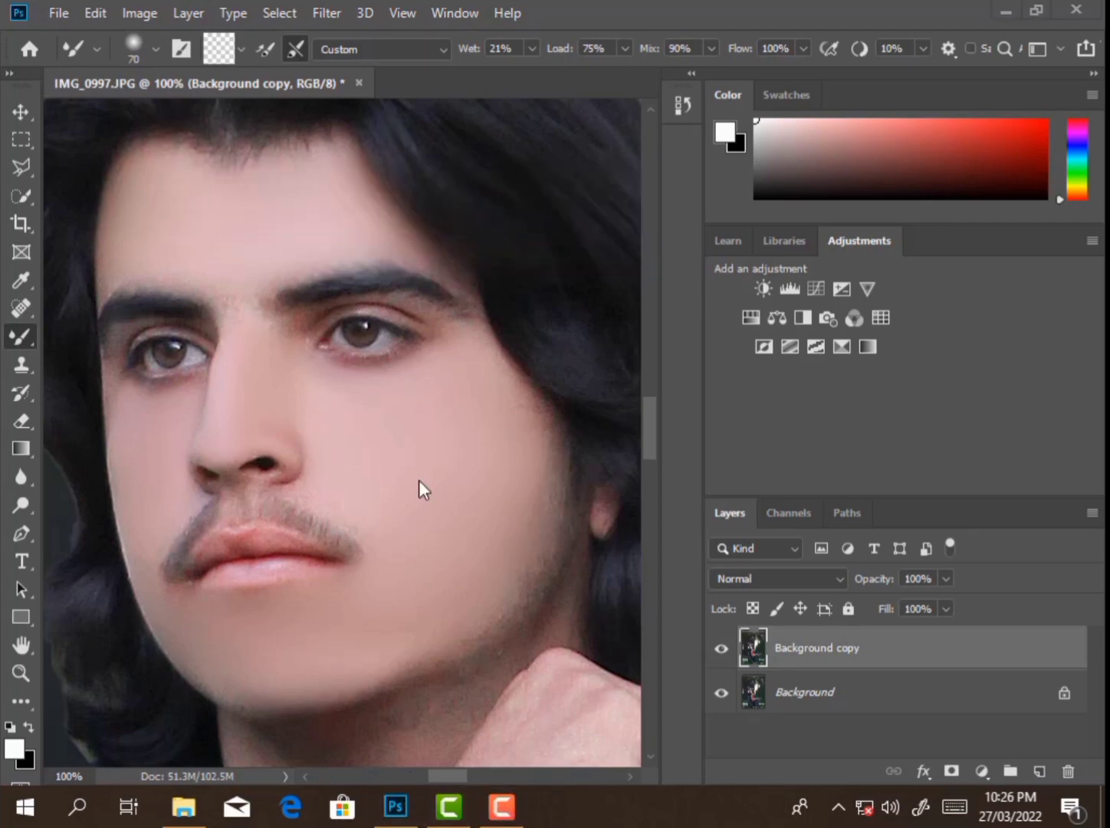
key("bracketright")
key("bracketright")
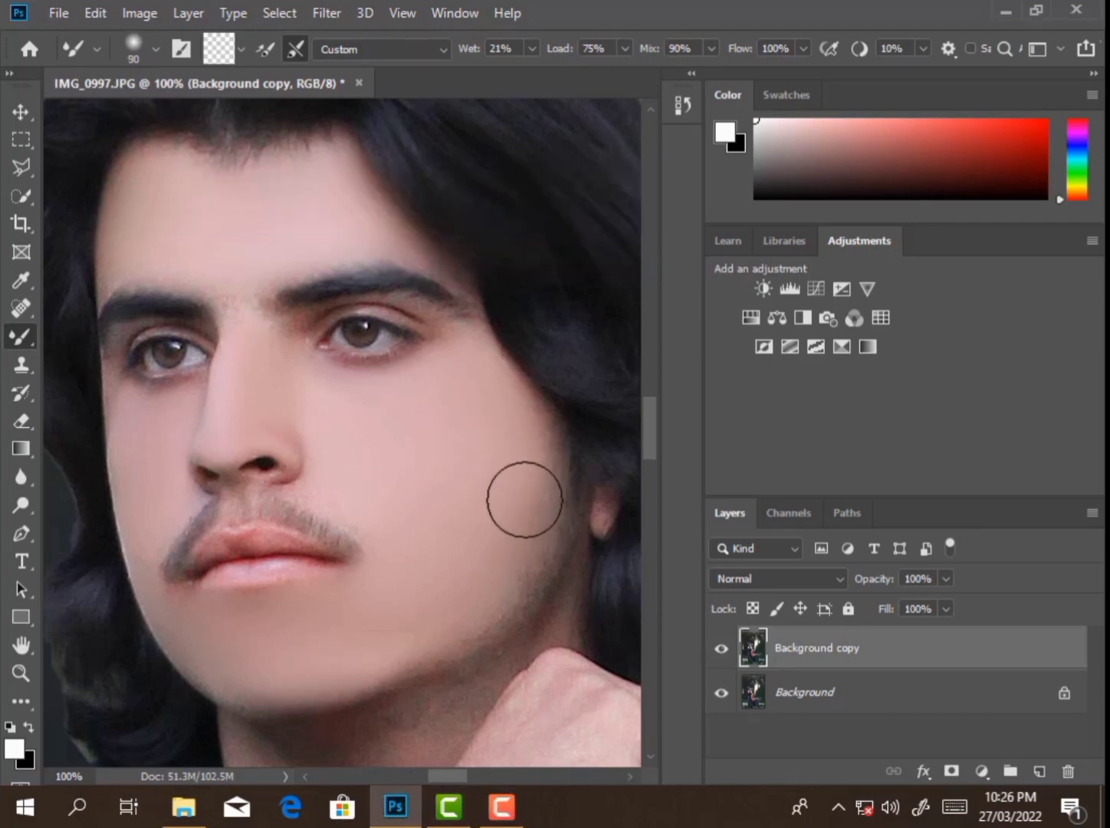
key("bracketright")
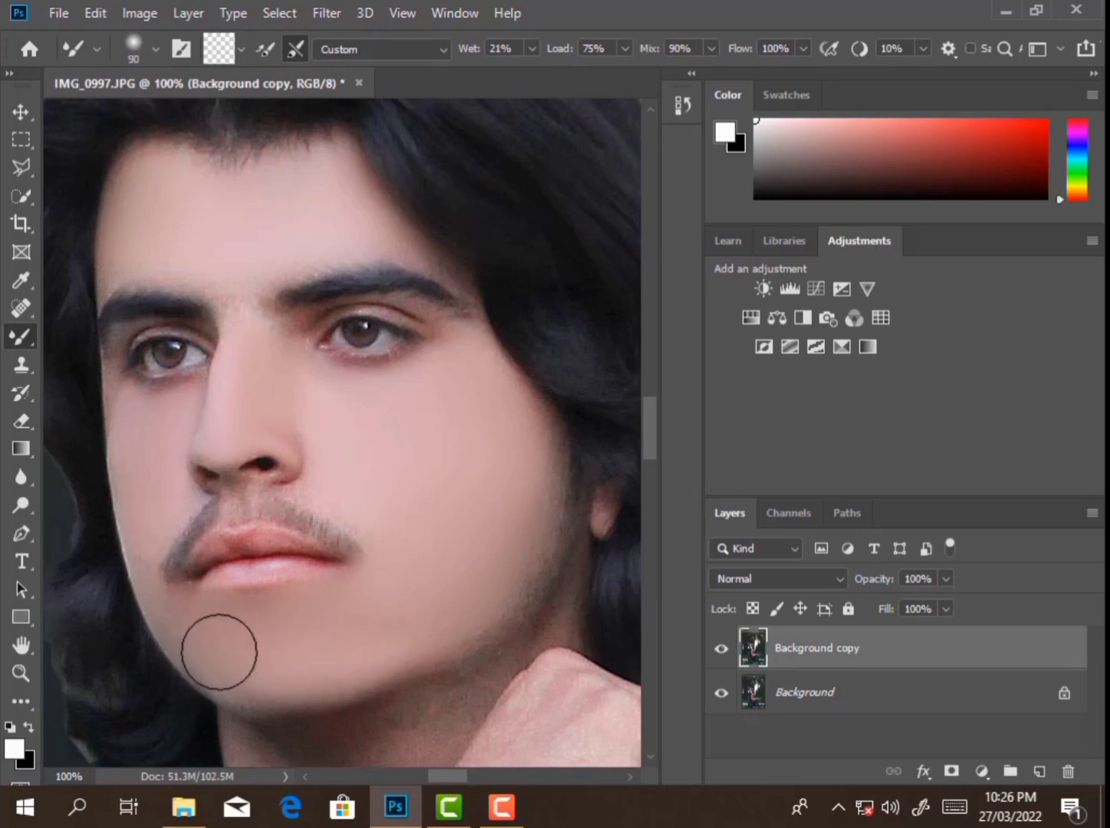
key("bracketright")
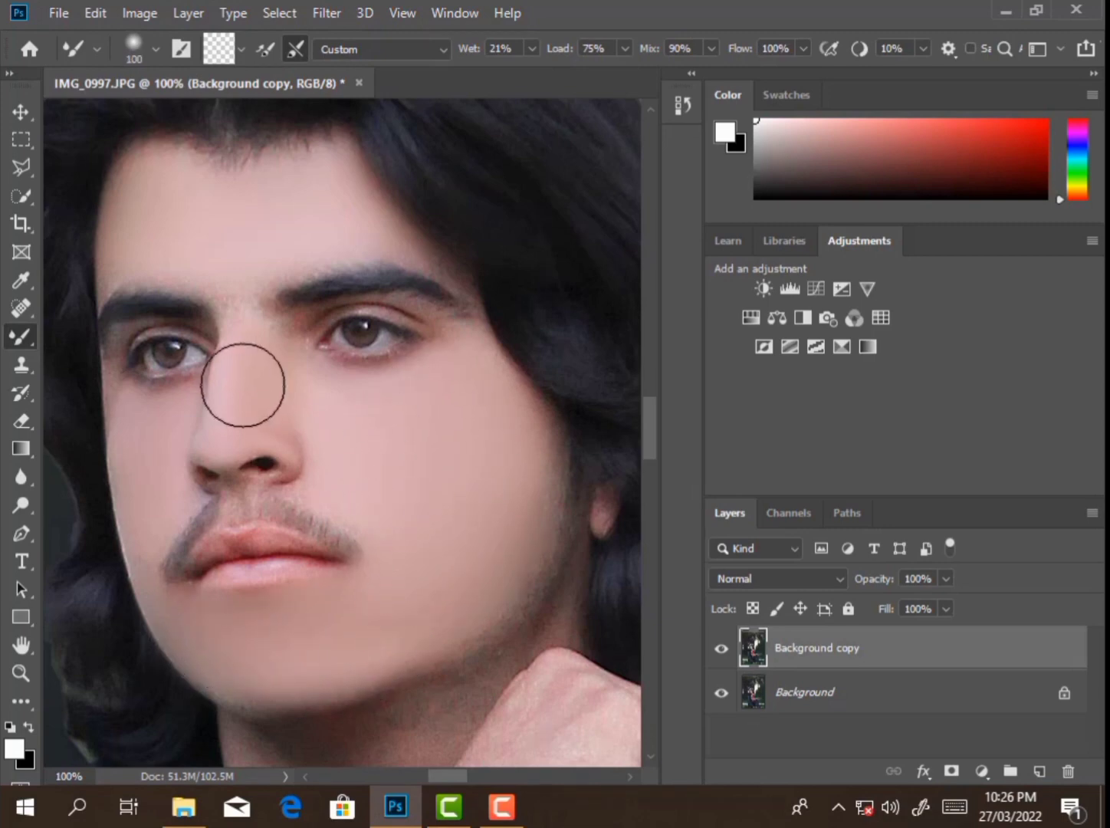
key("bracketleft")
key("bracketleft")
key("bracketleft")
scroll(253, 399, "up", 1)
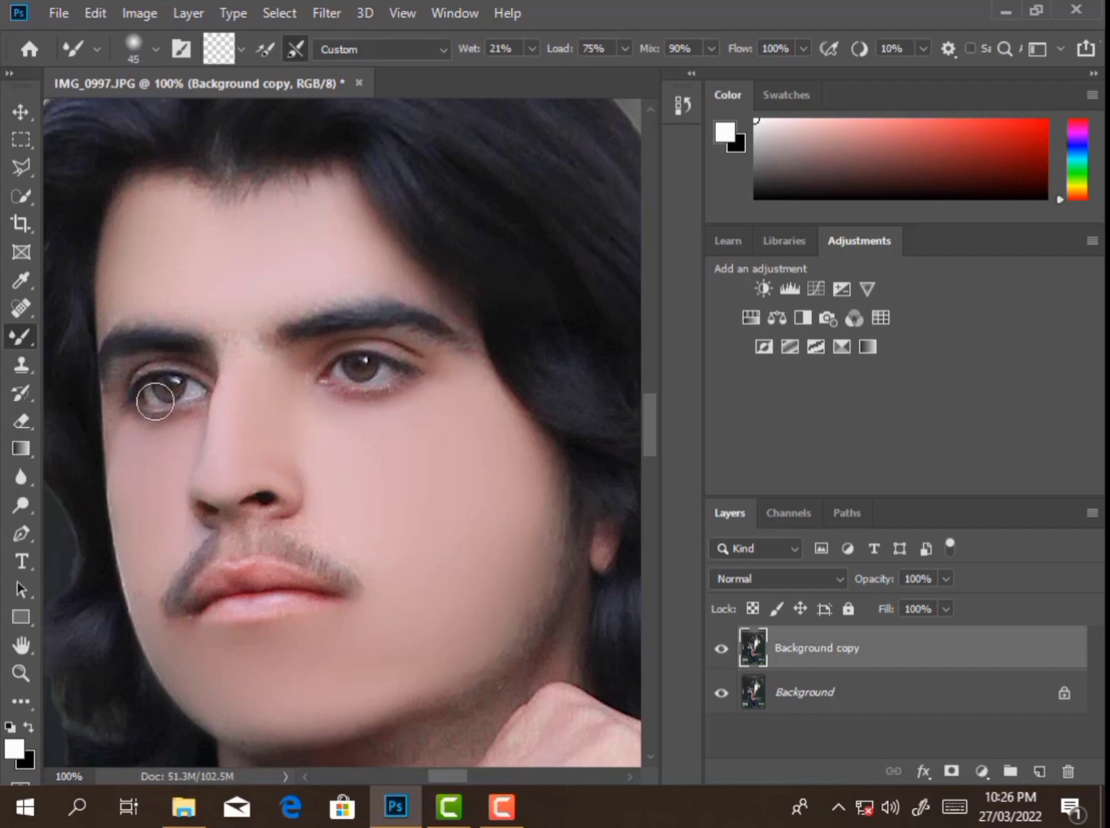
key("bracketright")
key("bracketright")
scroll(475, 686, "down", 5)
Step: Smooth the skin over the raised hand, wrist and forearm
scroll(475, 686, "down", 2)
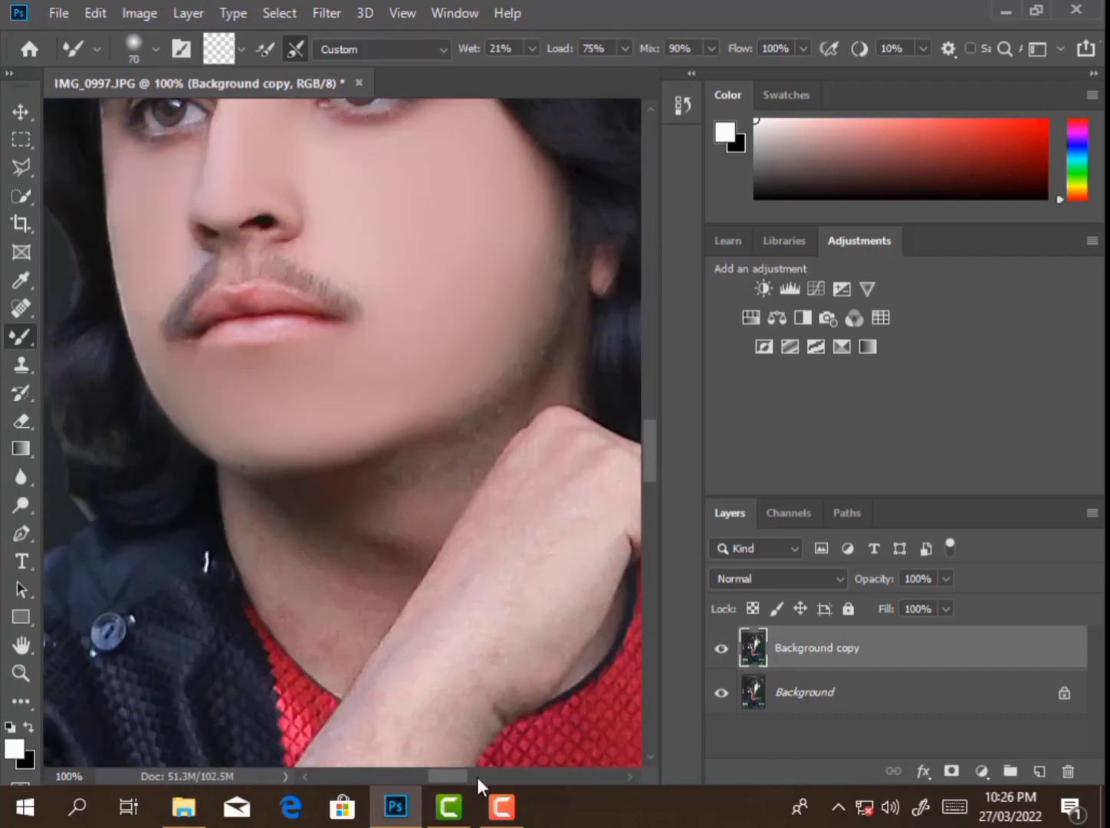
scroll(465, 773, "right", 3)
scroll(442, 524, "down", 2)
key("bracketright")
key("bracketright")
key("bracketright")
mouse_move(441, 524)
left_mouse_down()
mouse_move(427, 540)
mouse_move(455, 464)
mouse_move(451, 386)
mouse_move(355, 528)
mouse_move(377, 592)
mouse_move(398, 585)
left_mouse_up()
scroll(334, 517, "down", 3)
key("bracketright")
key("bracketright")
mouse_move(333, 517)
left_mouse_down()
mouse_move(287, 563)
mouse_move(240, 657)
left_mouse_up()
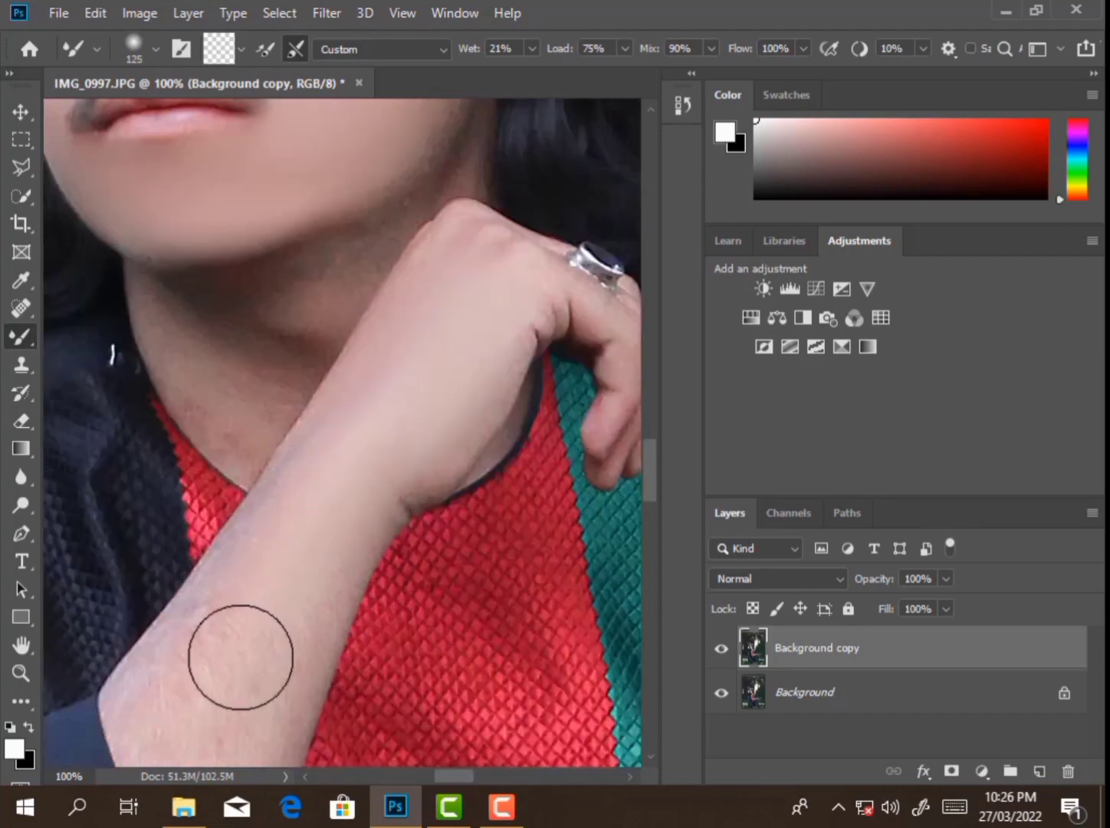
scroll(240, 657, "down", 1)
key("bracketleft")
key("bracketleft")
mouse_move(240, 528)
left_mouse_down()
mouse_move(217, 596)
mouse_move(290, 560)
mouse_move(297, 598)
mouse_move(228, 691)
left_mouse_up()
Step: Smooth the lower forearm and the elbow area
key("bracketright")
scroll(228, 691, "down", 2)
scroll(223, 652, "down", 2)
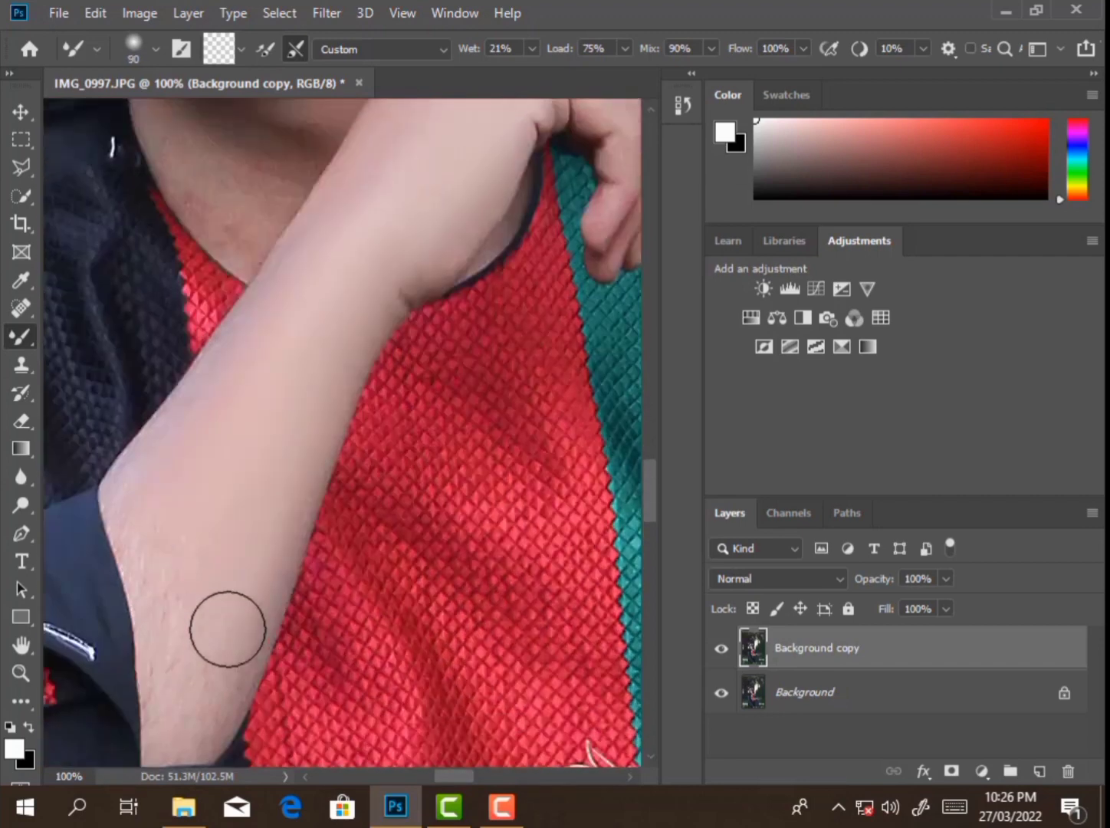
key("bracketleft")
mouse_move(203, 719)
left_mouse_down()
mouse_move(267, 521)
mouse_move(188, 615)
mouse_move(177, 721)
mouse_move(159, 491)
mouse_move(241, 364)
mouse_move(374, 253)
left_mouse_up()
scroll(179, 661, "up", 2)
scroll(184, 629, "down", 2)
key("bracketleft")
key("bracketleft")
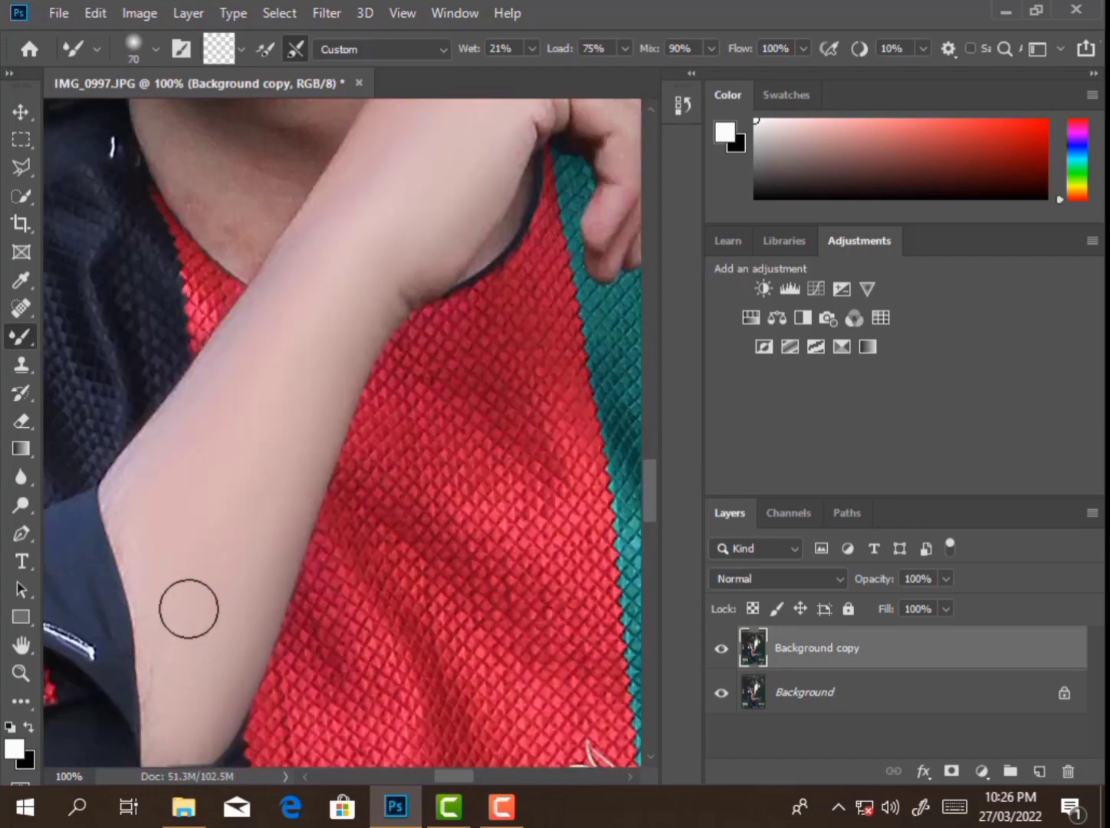
Step: Smooth the neck skin with an enlarged brush
scroll(408, 340, "up", 2)
scroll(438, 366, "up", 2)
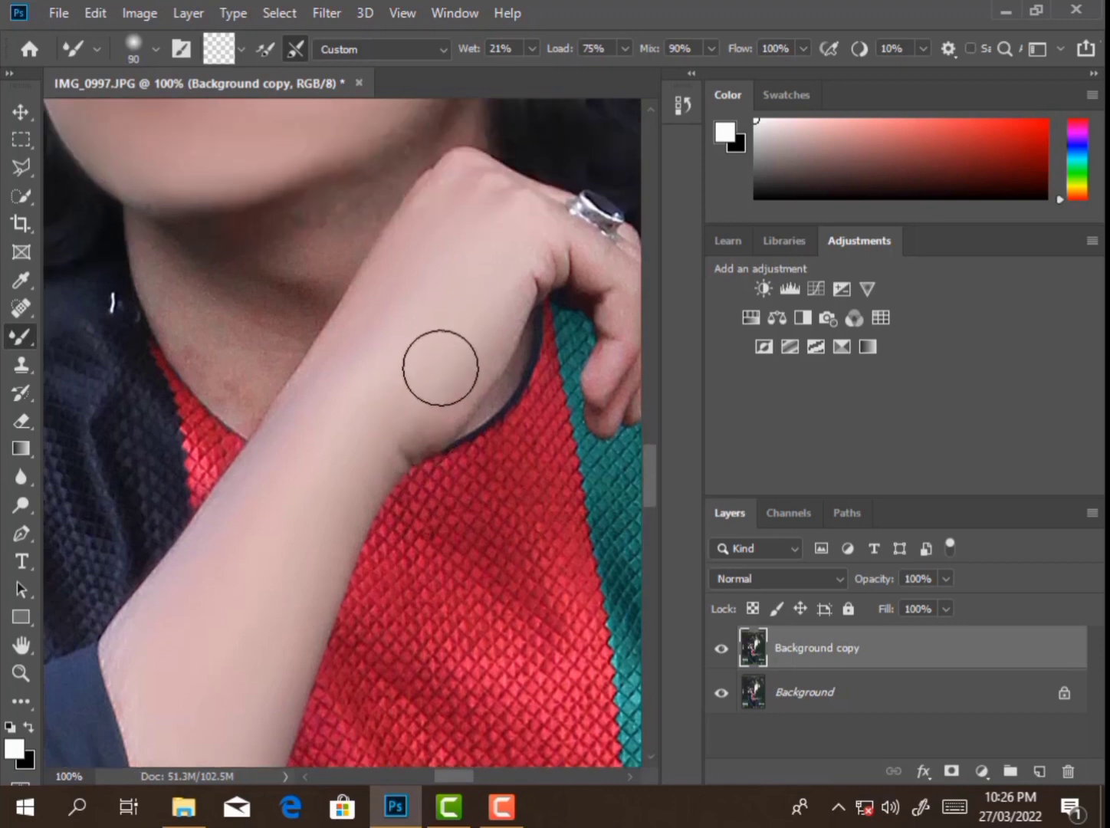
scroll(455, 284, "up", 2)
scroll(465, 281, "up", 1)
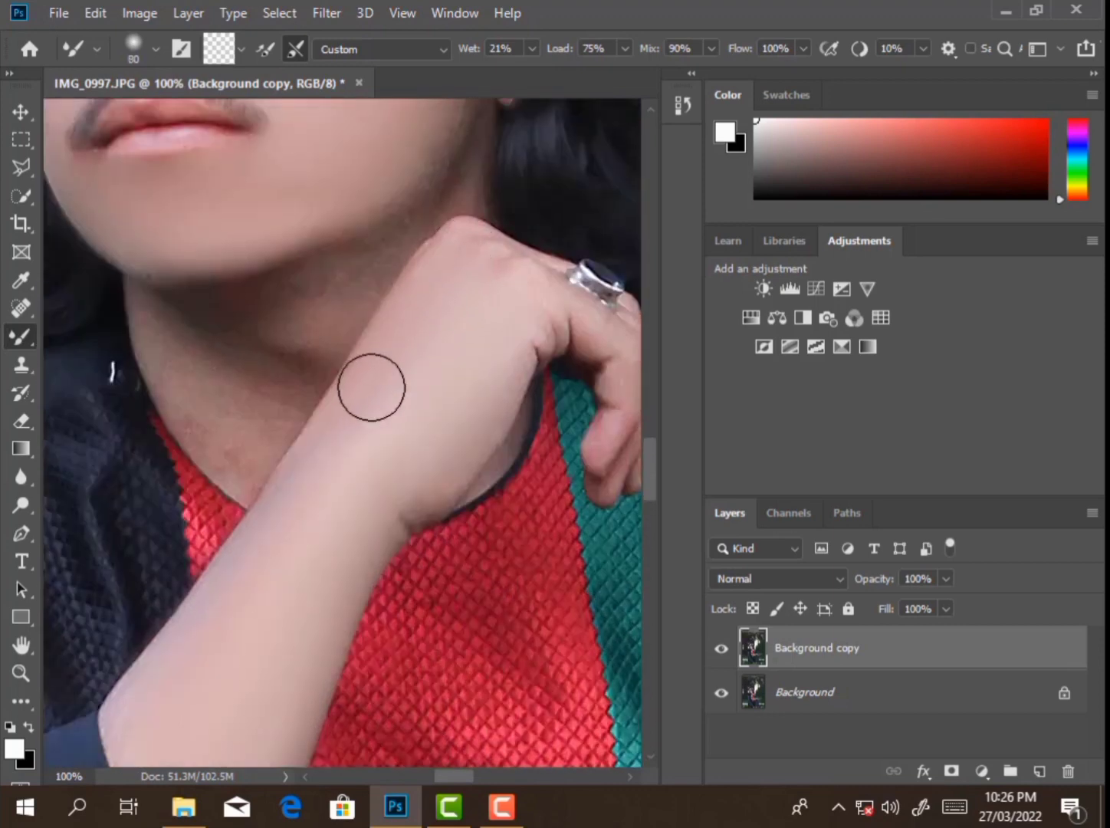
key("bracketright")
scroll(186, 637, "up", 2)
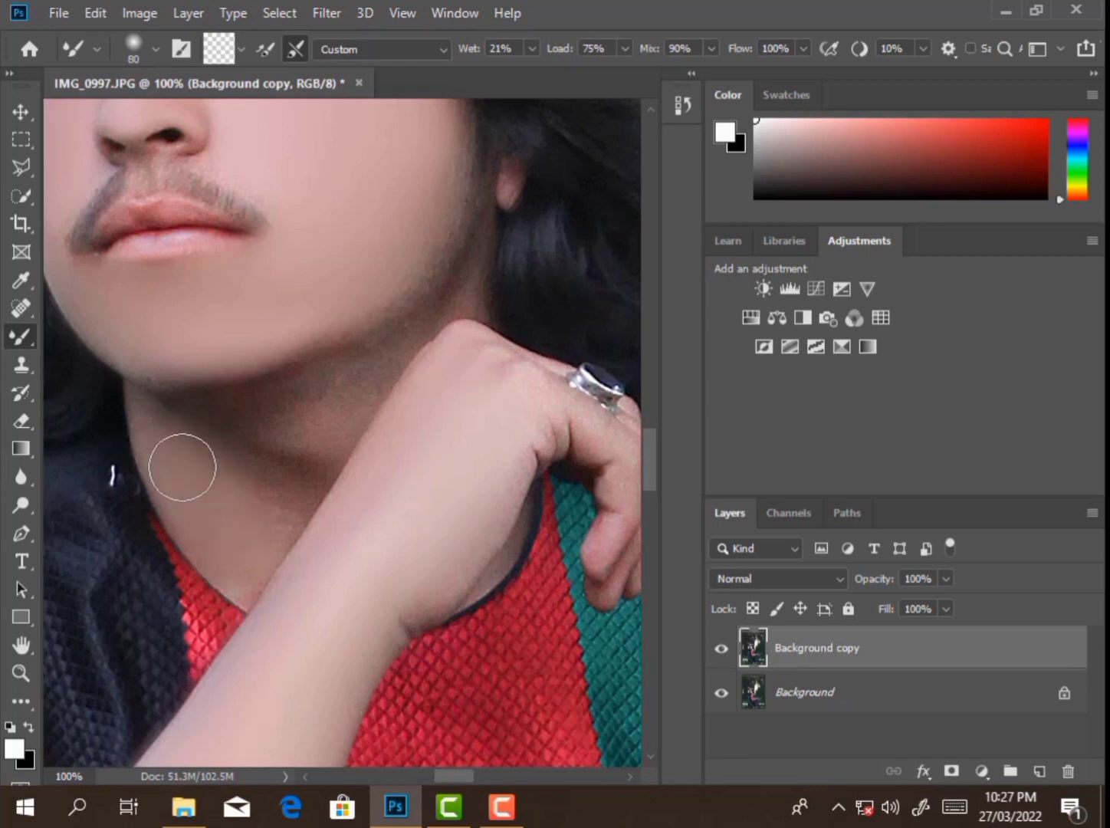
key("bracketright")
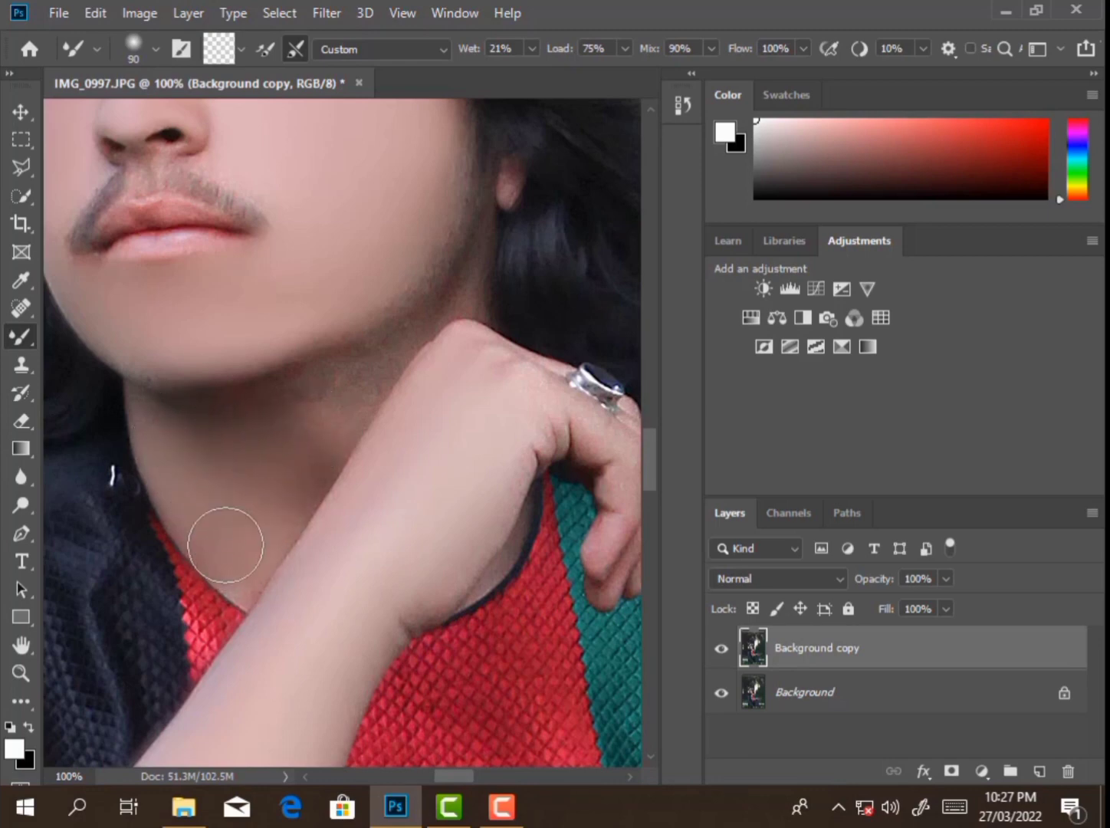
key("bracketleft")
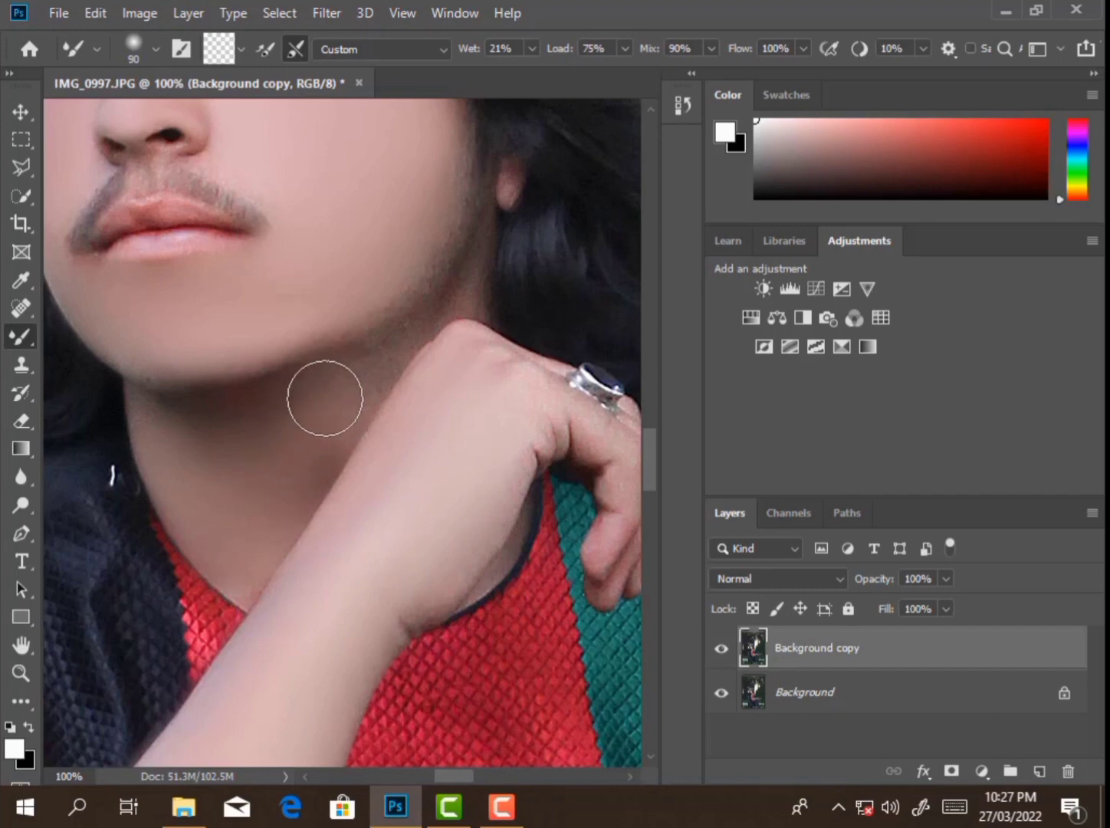
key("bracketright")
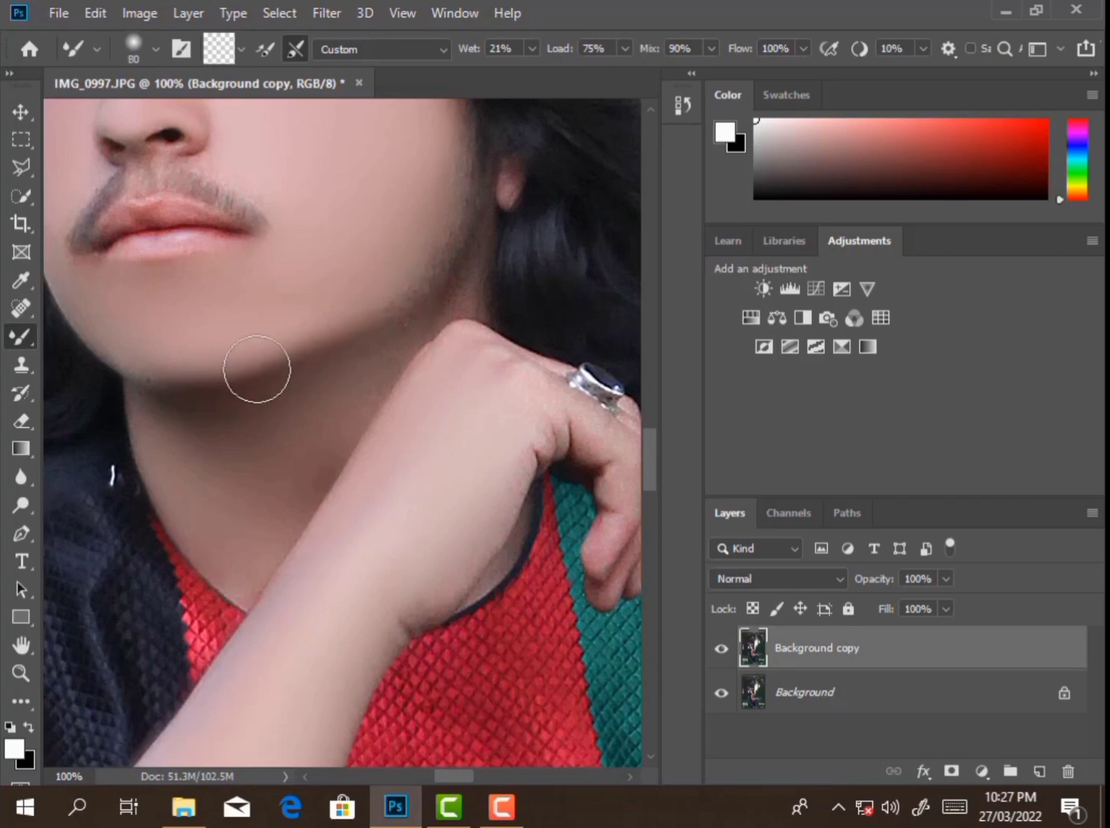
scroll(322, 353, "up", 3)
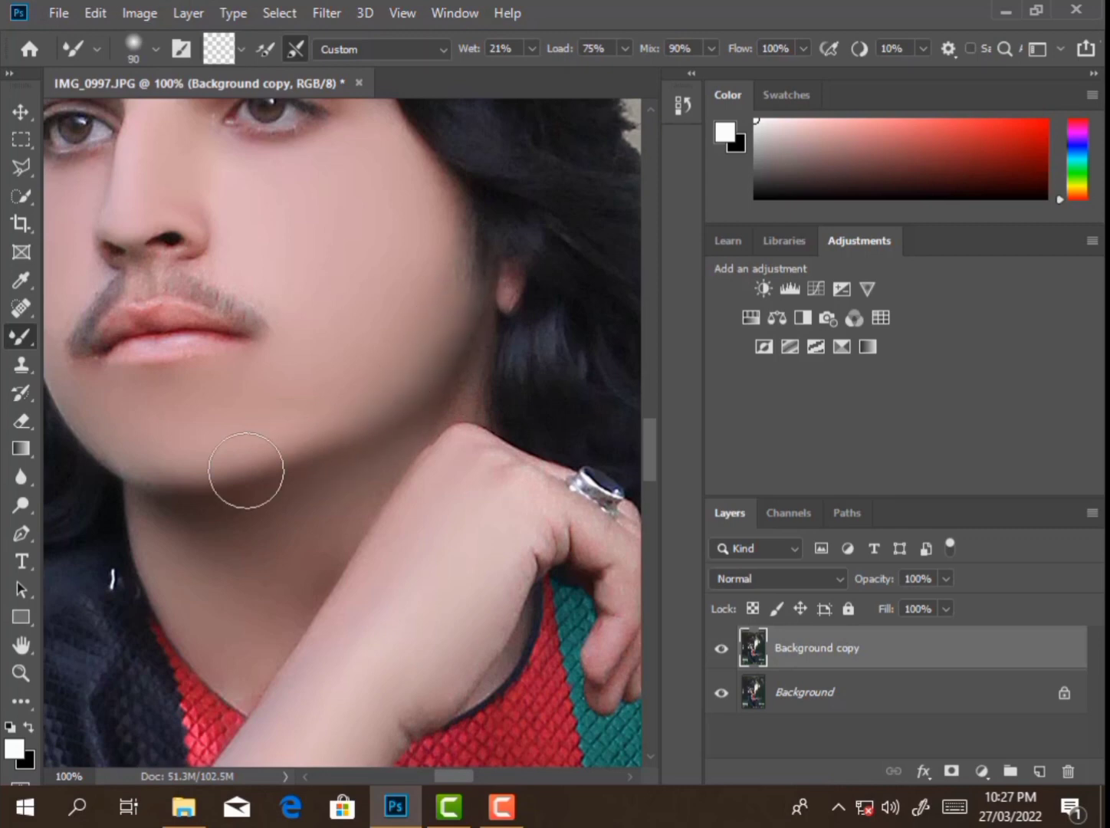
Step: Smooth the jawline and the fingers of the hand on the shoulder with a small brush
key("bracketleft")
key("bracketleft")
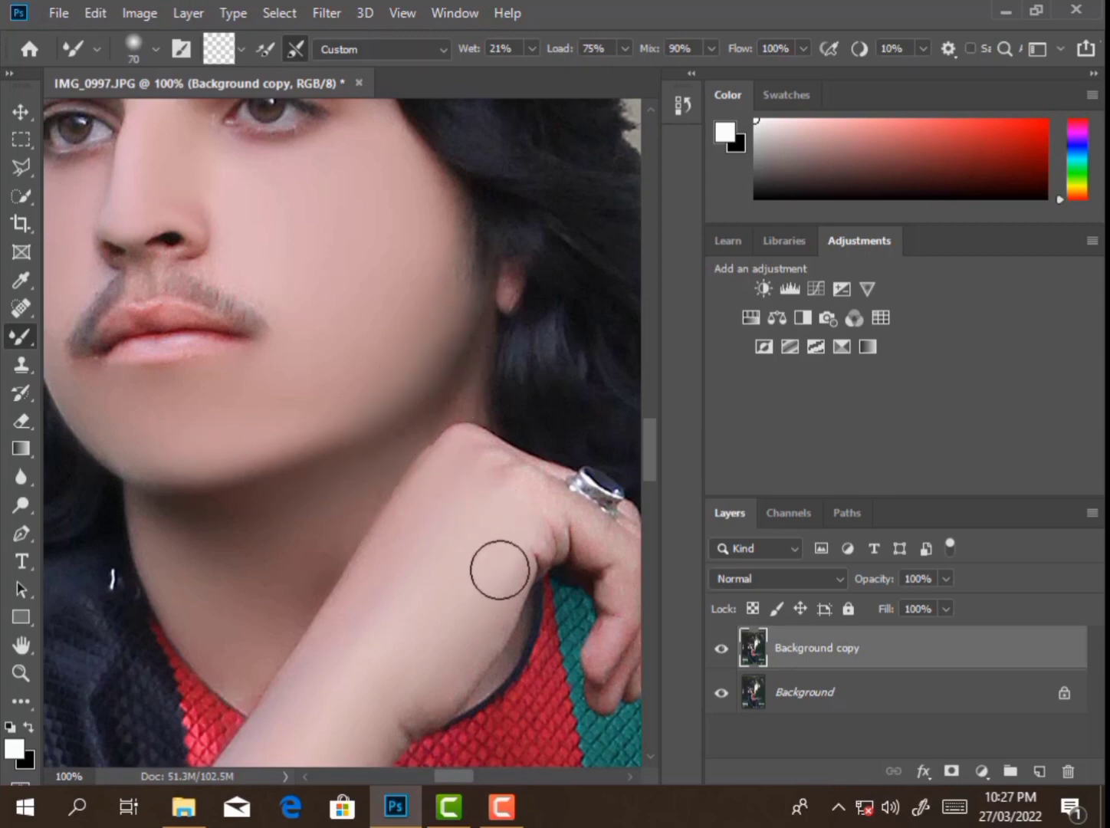
key("bracketleft")
left_click_drag(455, 782, 469, 779)
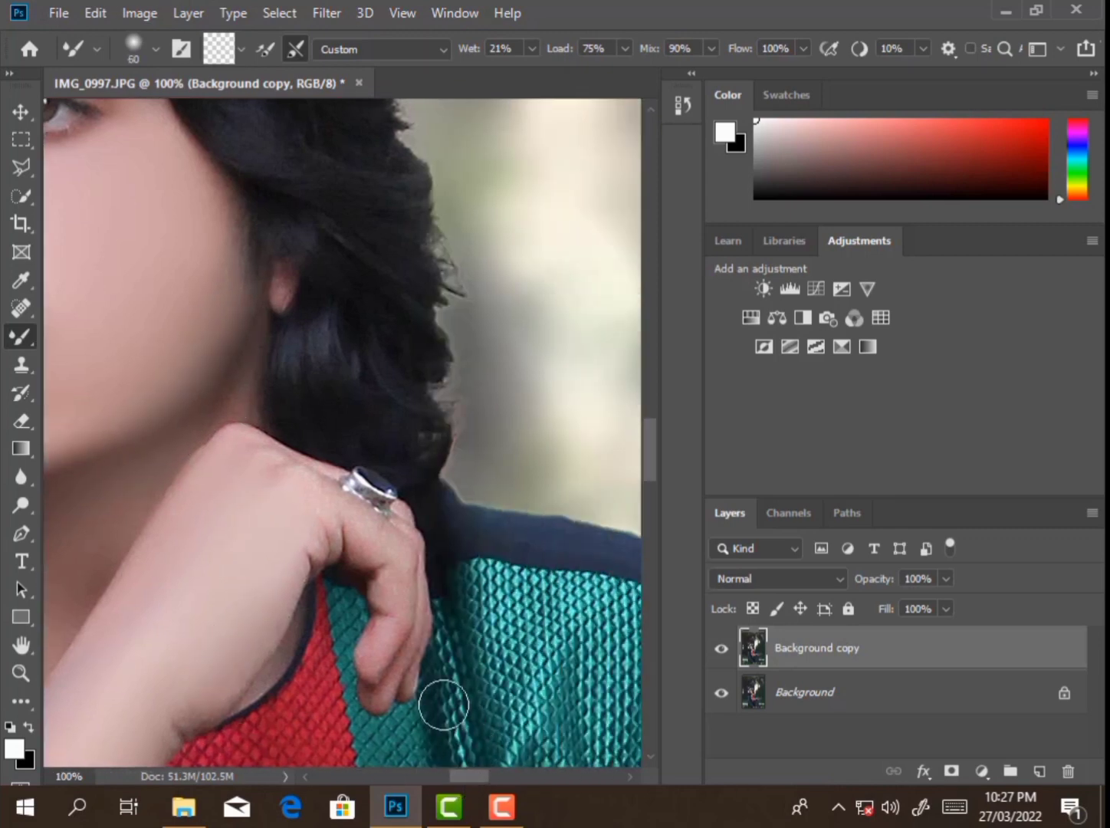
scroll(342, 332, "down", 2)
scroll(502, 437, "down", 2)
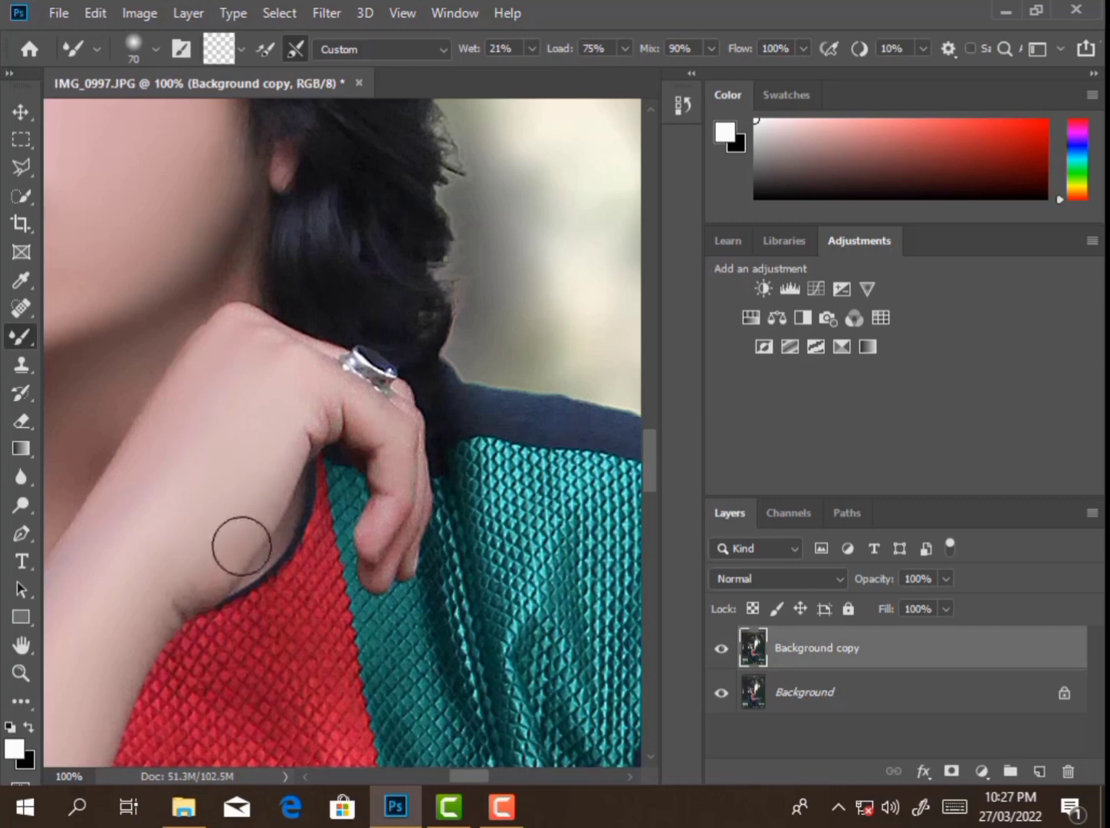
scroll(417, 550, "up", 2)
left_click_drag(522, 775, 455, 779)
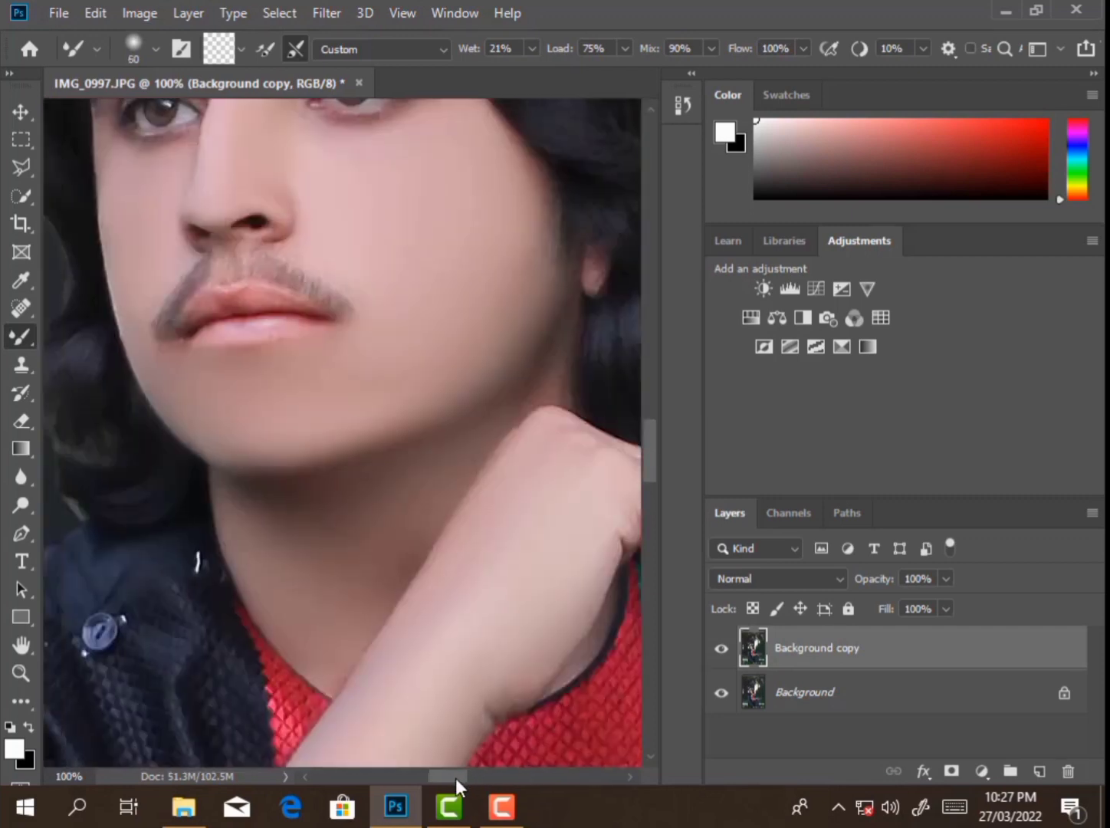
scroll(297, 169, "up", 2)
scroll(298, 169, "up", 3)
scroll(298, 168, "up", 1)
key("bracketright")
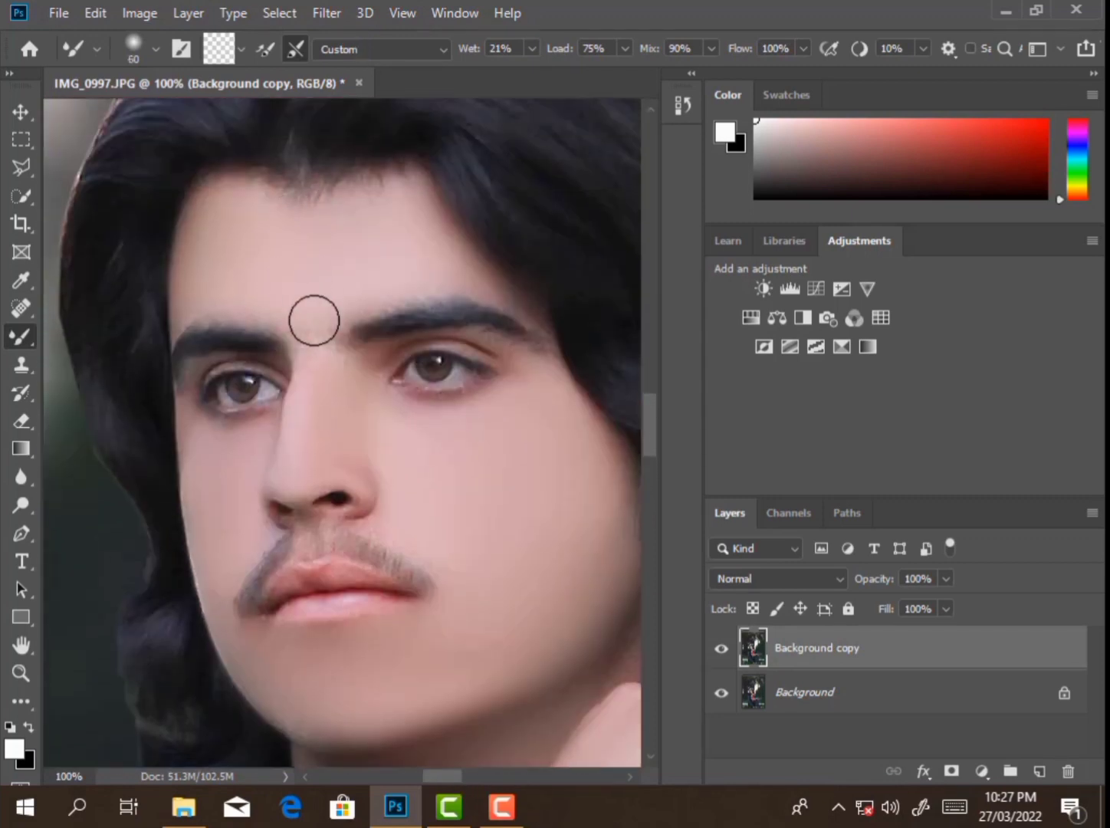
Step: Fit the photo on screen, then zoom in on the resting hand with rings
left_click(20, 673)
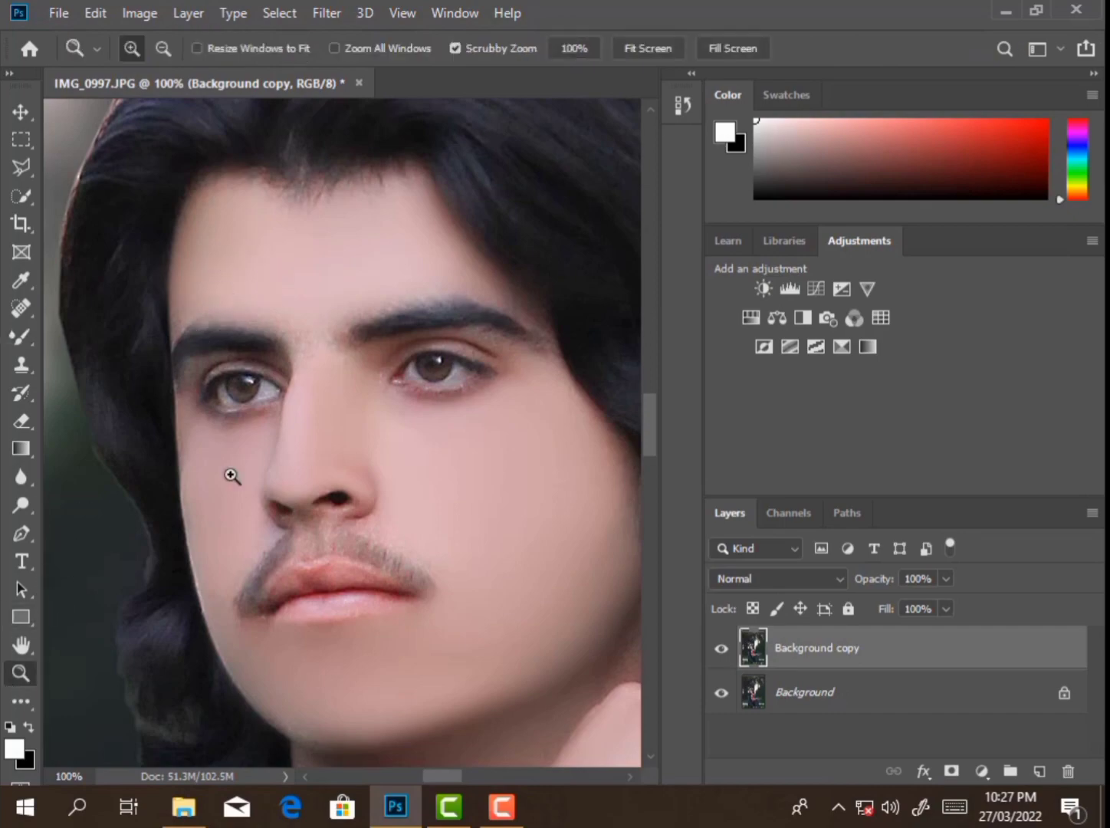
right_click(343, 335)
left_click(383, 347)
left_click(388, 587)
left_click(384, 555)
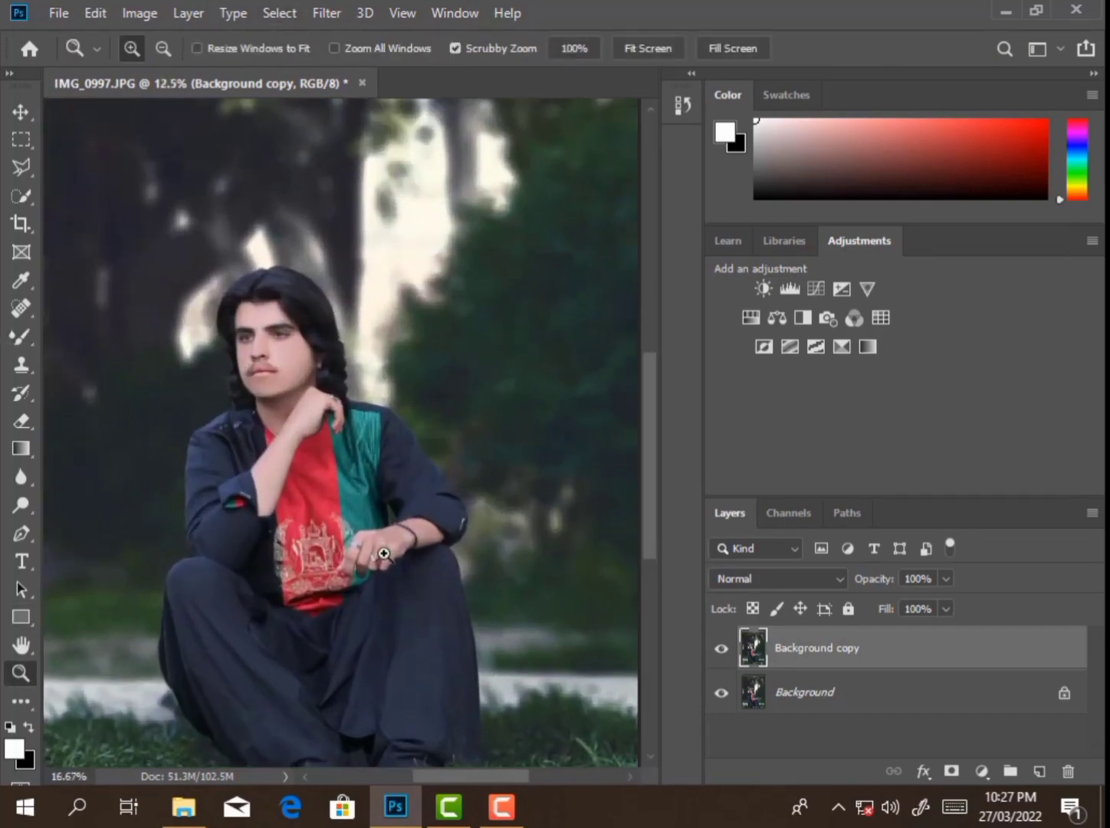
left_click(394, 563)
left_click(395, 563)
Step: Try Merge Down and undo it, then smooth the wrist with a smaller Mixer Brush
right_click(841, 648)
left_click(734, 637)
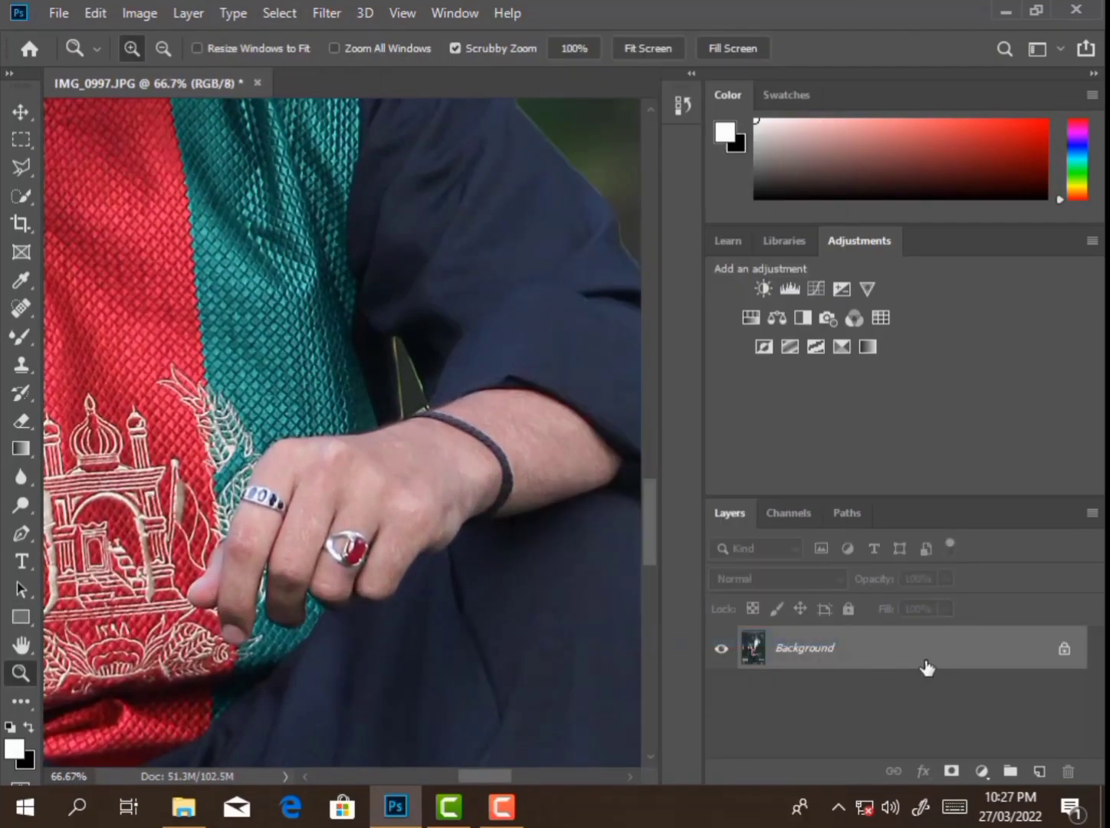
key("ctrl+z")
left_click(23, 337)
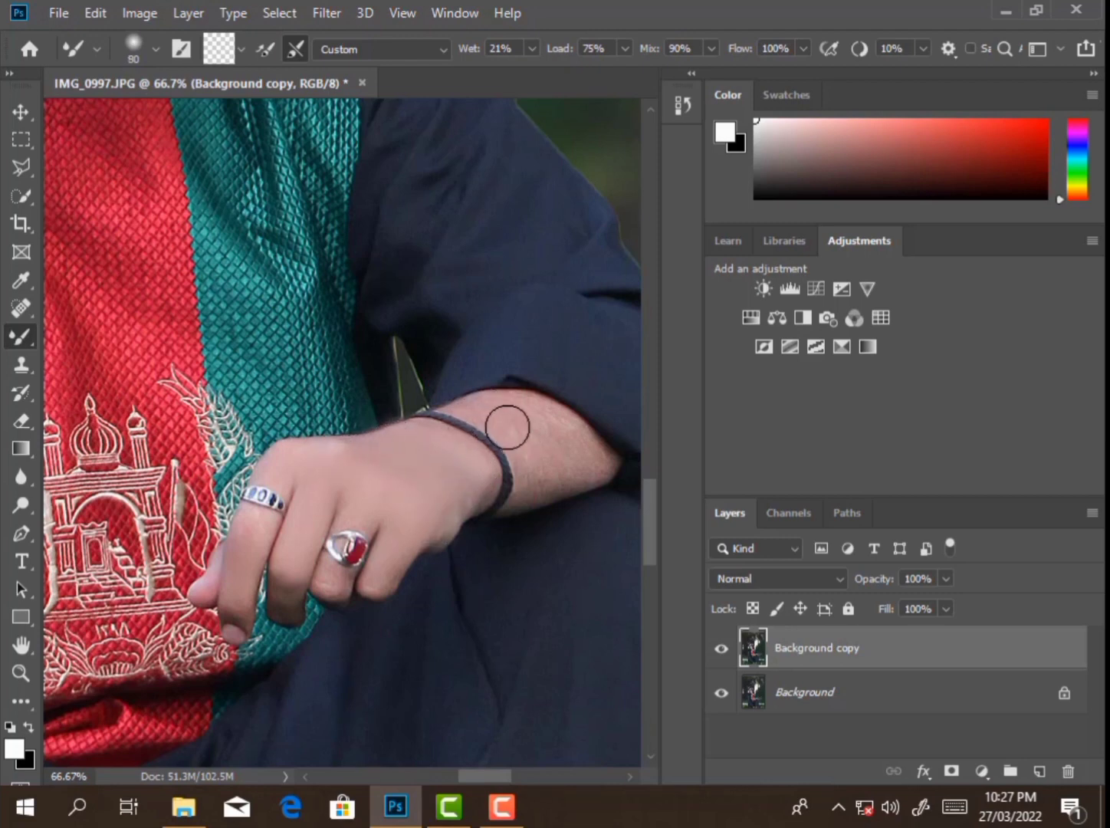
key("bracketleft")
key("bracketleft")
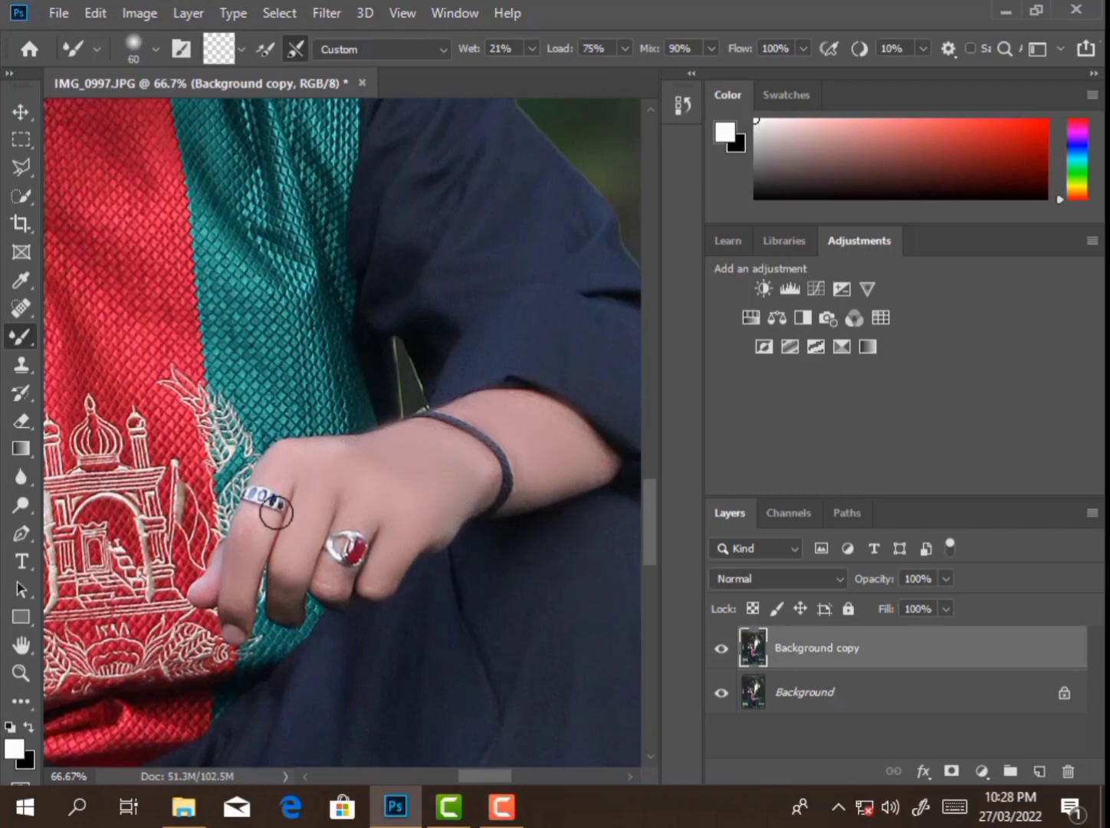
left_click(21, 673)
key("ctrl+0")
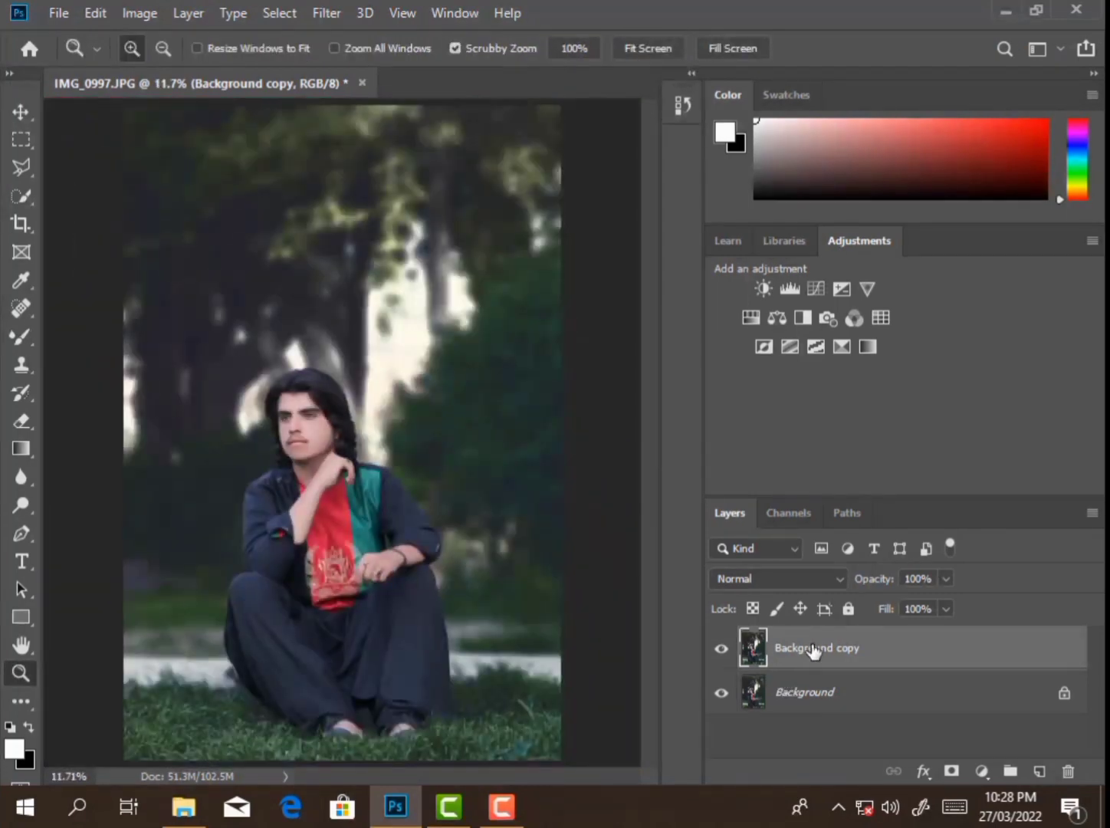
Step: Merge the visible layers into a single Background layer
right_click(818, 649)
left_click(571, 657)
left_click_drag(221, 458, 240, 458)
scroll(230, 429, "down", 1)
Step: Quick-select the resting hand and wrist and feather the selection
key("w")
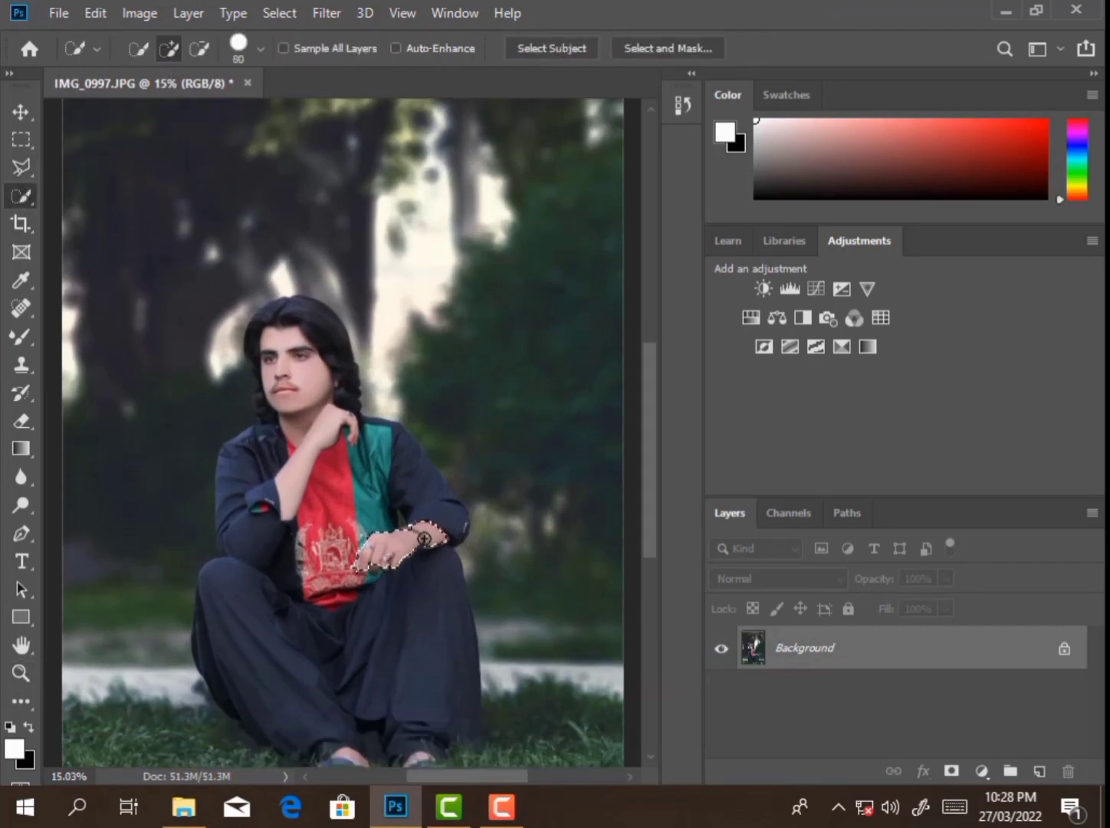
left_click_drag(373, 566, 405, 548)
right_click(437, 285)
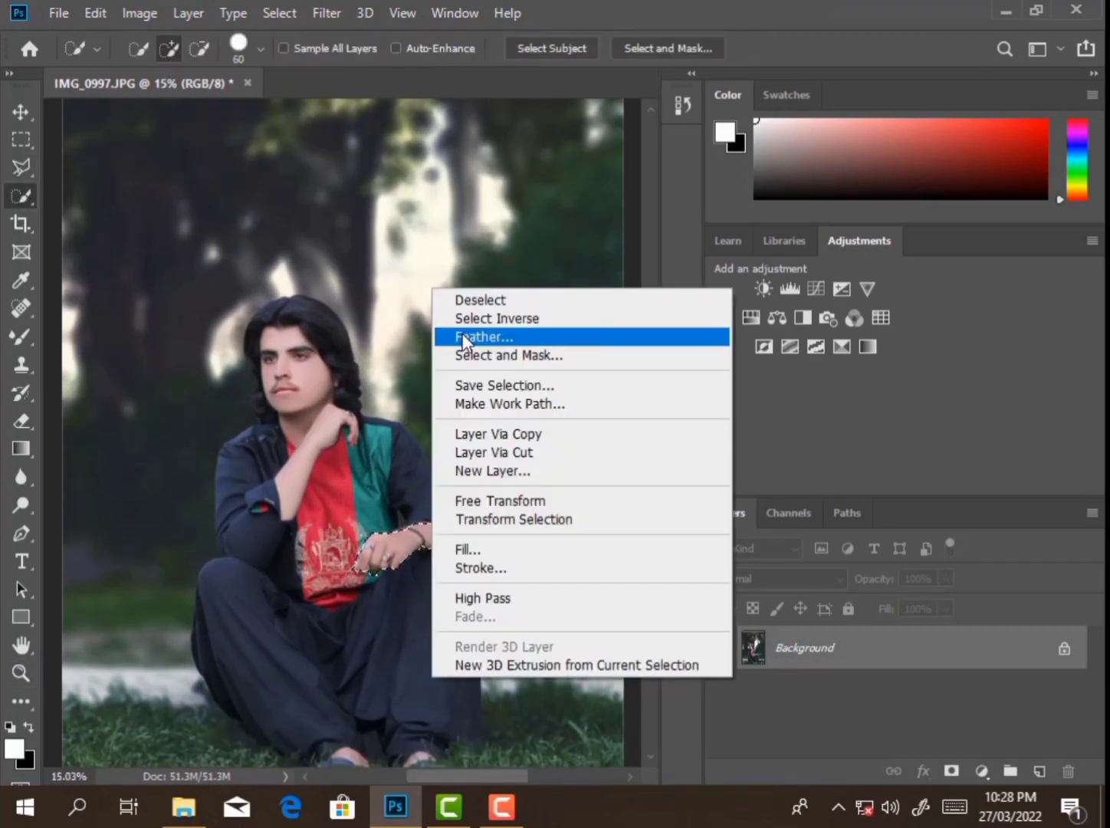
left_click(470, 335)
left_click(648, 247)
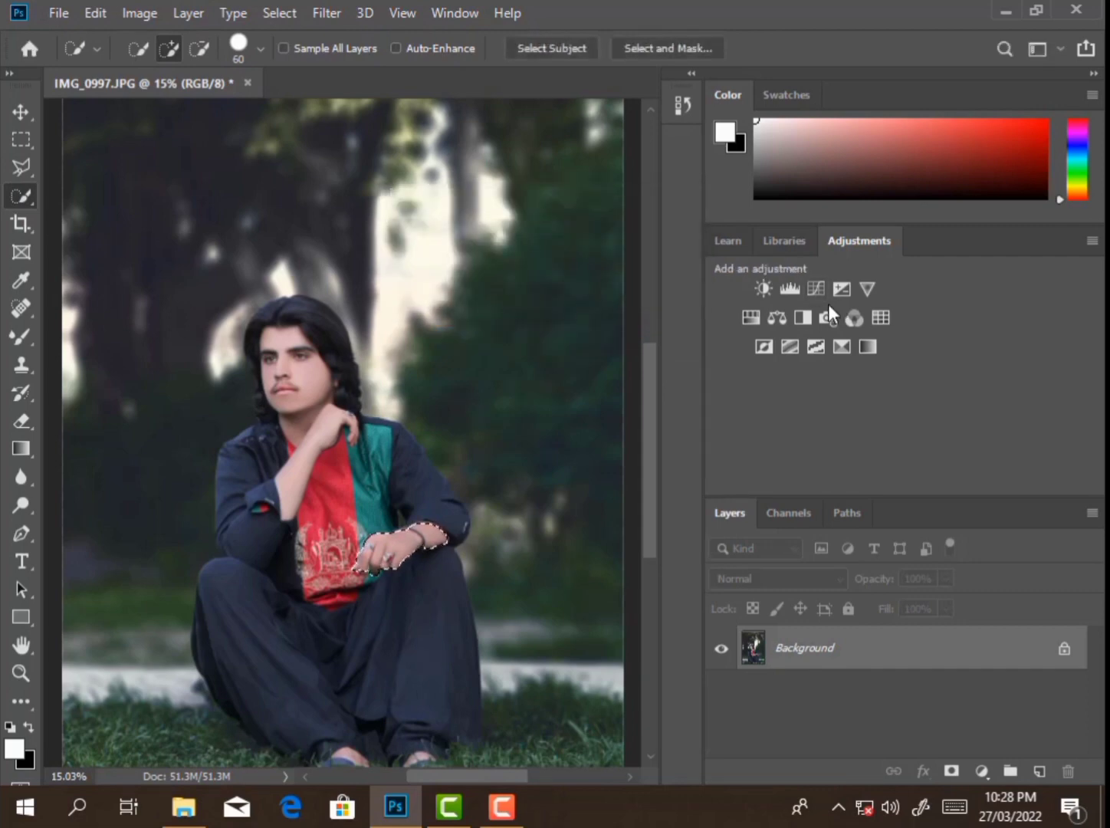
Step: Brighten the hand with a raised Curves layer, then merge Curves 1 down
left_click(816, 289)
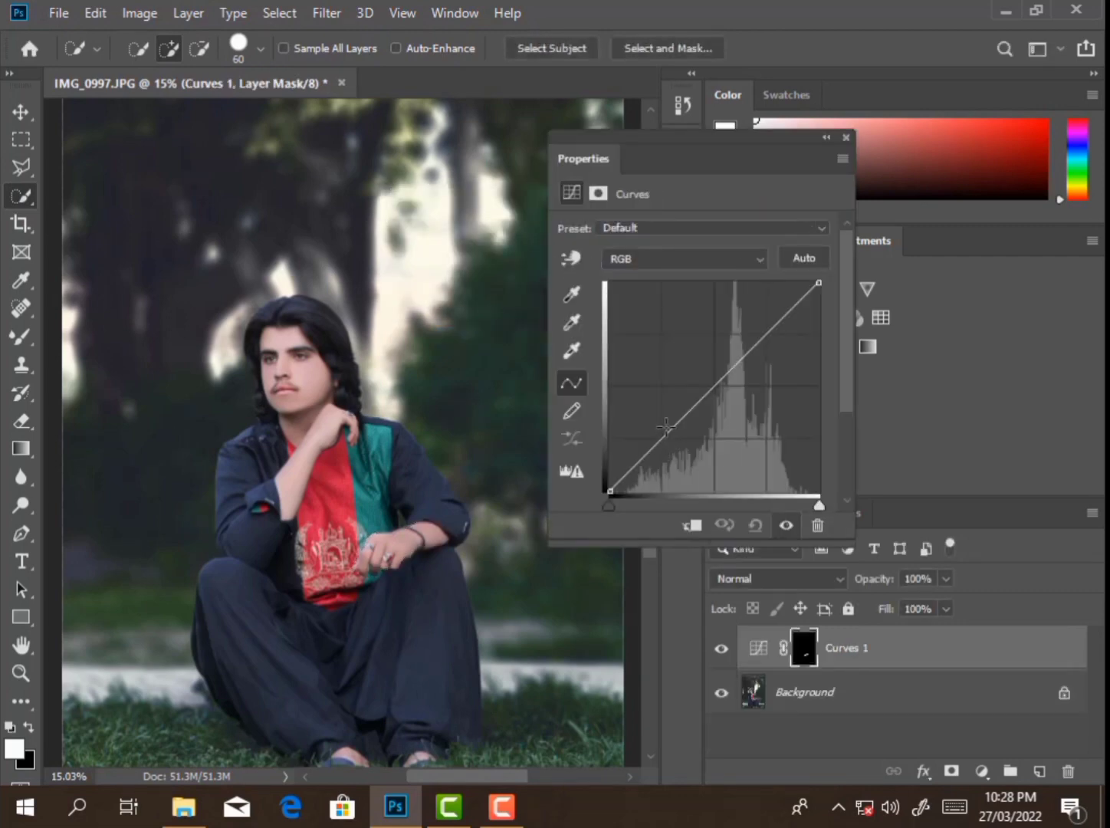
left_click_drag(667, 427, 664, 414)
left_click(846, 138)
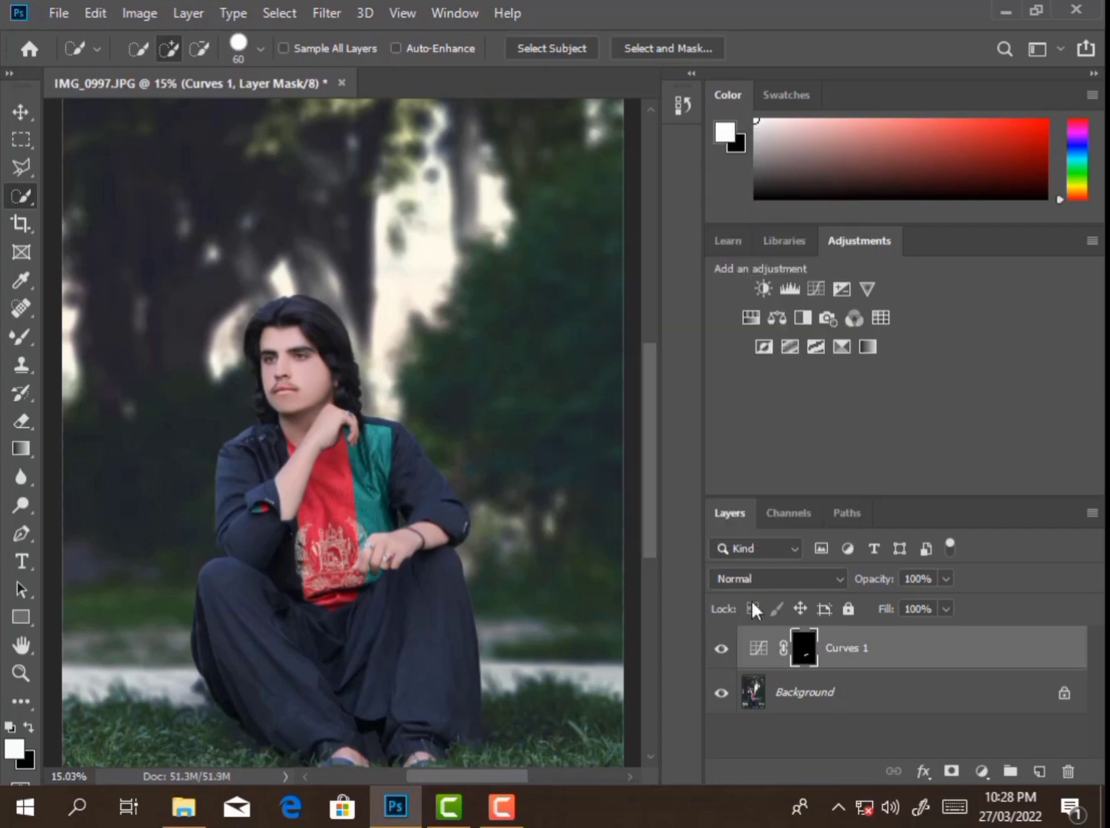
right_click(885, 648)
left_click(794, 641)
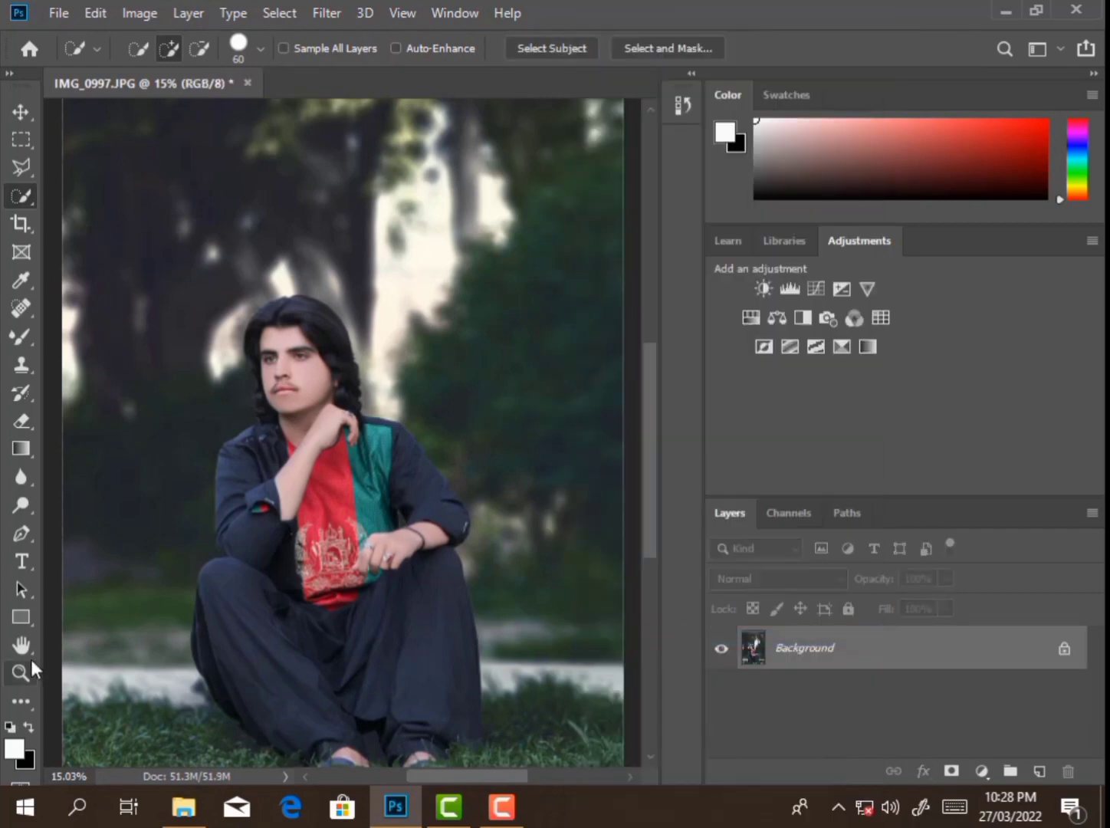
left_click(21, 672)
Step: Quick-select the skin of the face, neck, raised arm, resting hand and wrist
left_click(296, 451)
scroll(270, 385, "down", 1)
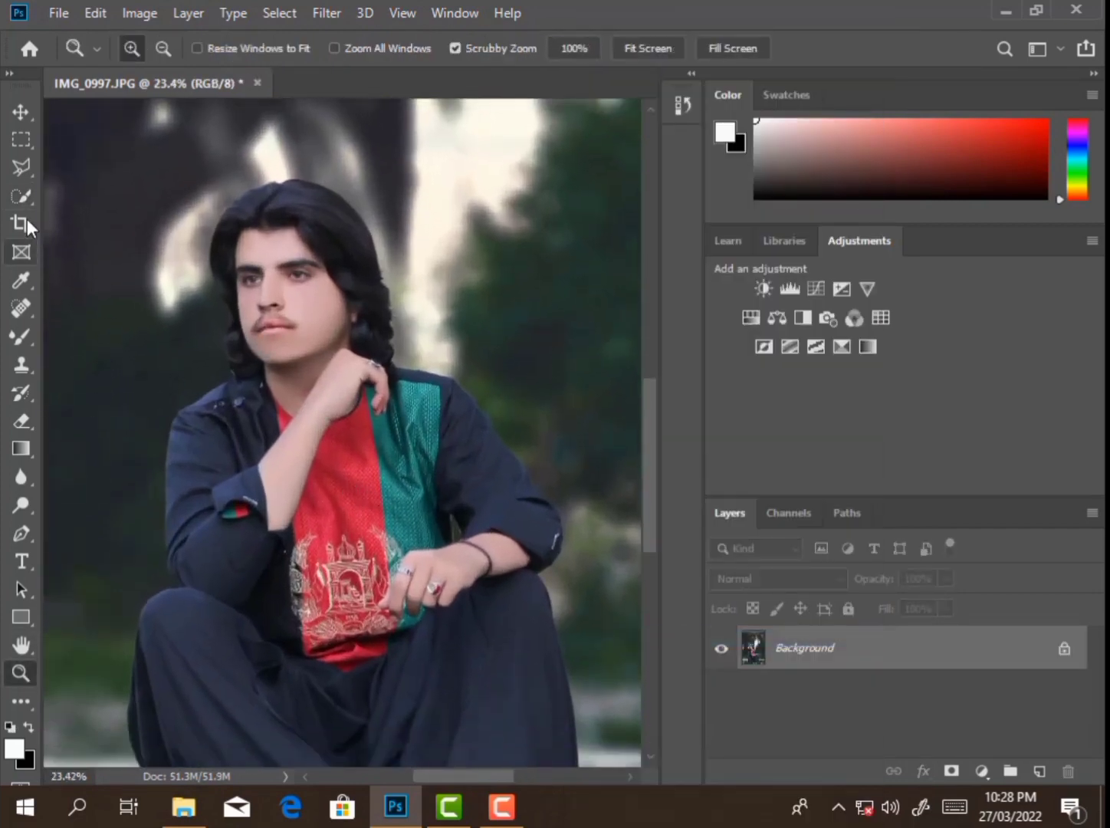
key("w")
key("]")
left_click_drag(294, 306, 309, 374)
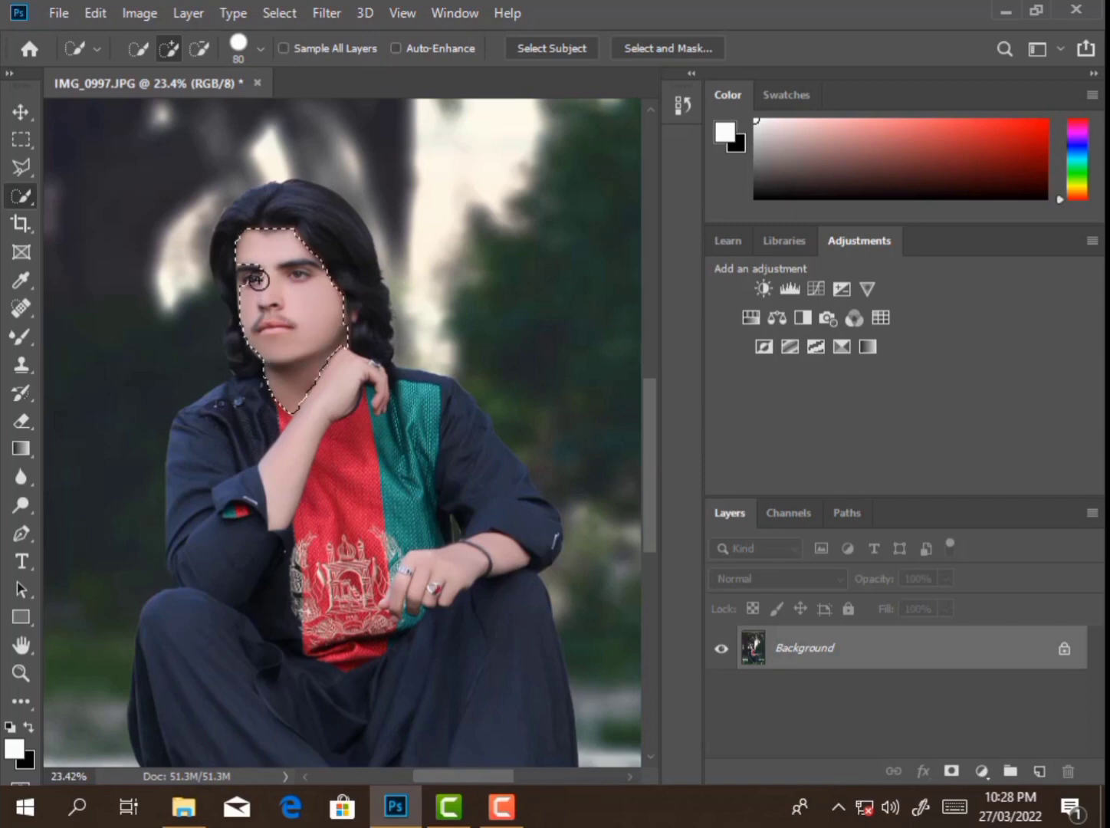
left_click_drag(258, 281, 326, 366)
key("bracketleft")
key("bracketleft")
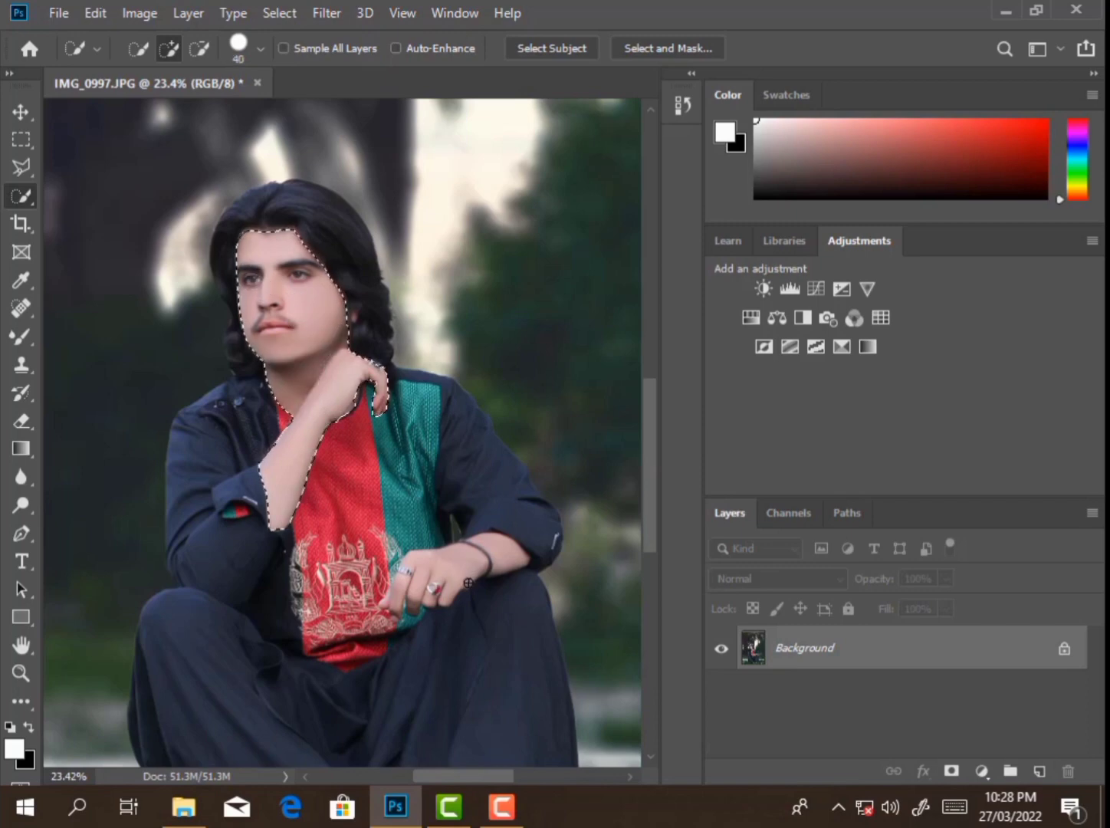
left_click_drag(465, 567, 420, 592)
left_click_drag(479, 569, 515, 556)
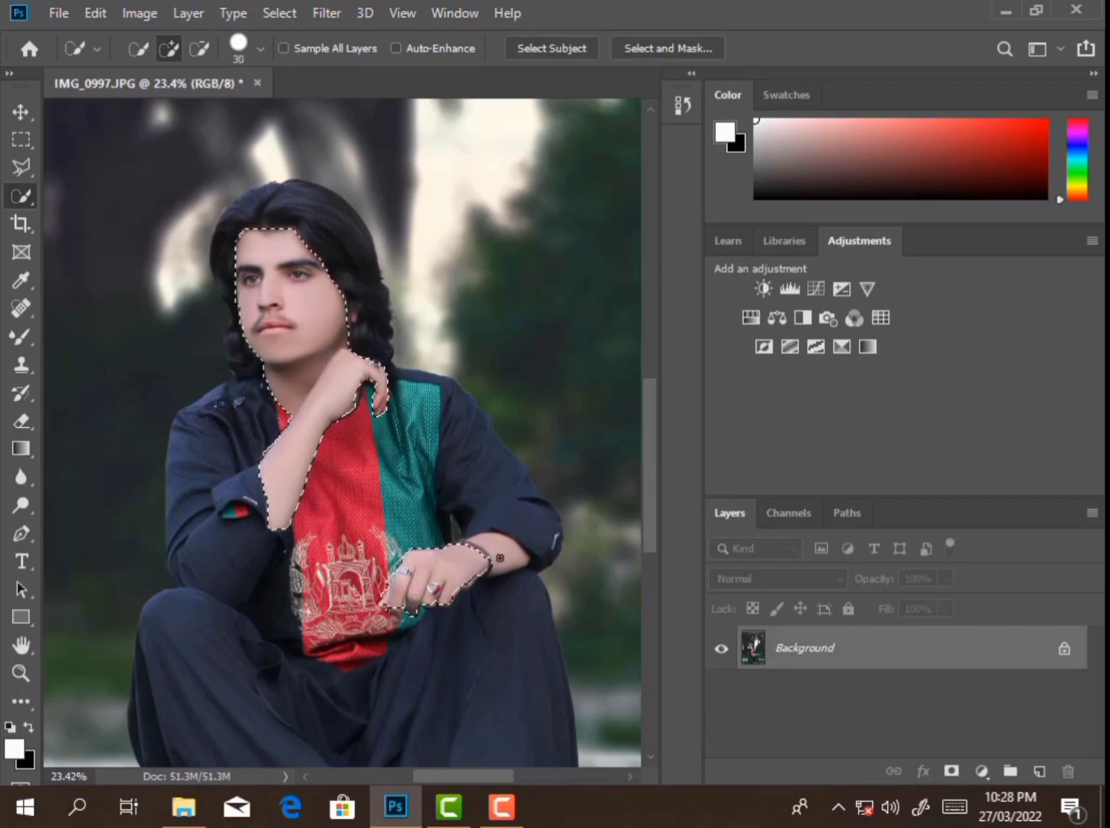
key("bracketright")
key("bracketright")
key("bracketright")
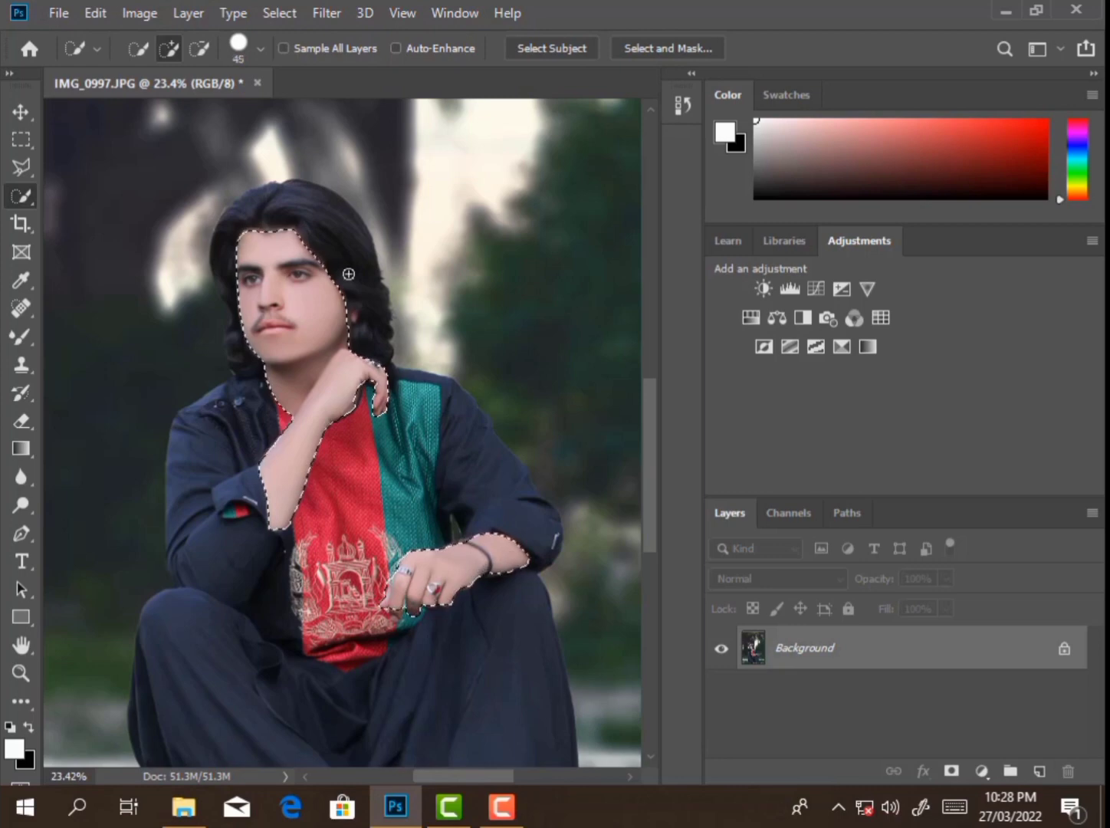
Step: Feather the selection 1.9 px and add Selective Color: Yellows Black +41, Reds Black -23
right_click(370, 265)
left_click(427, 318)
left_click(654, 243)
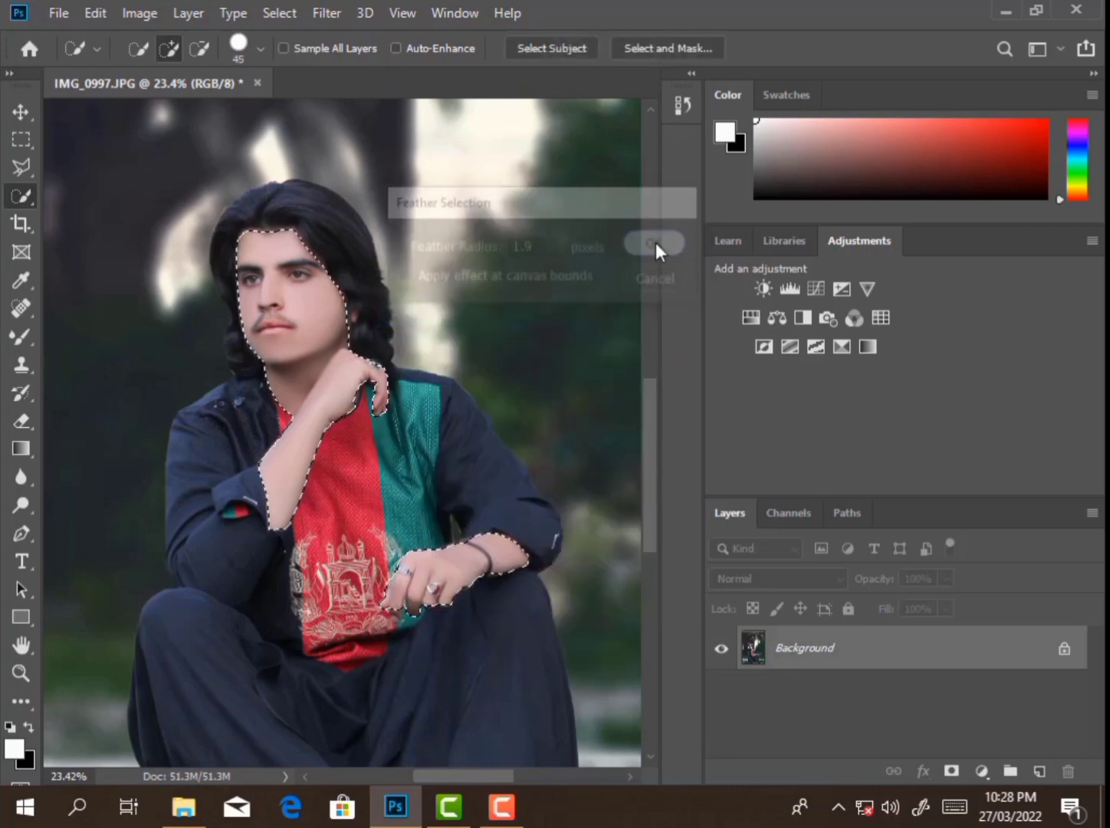
left_click(842, 345)
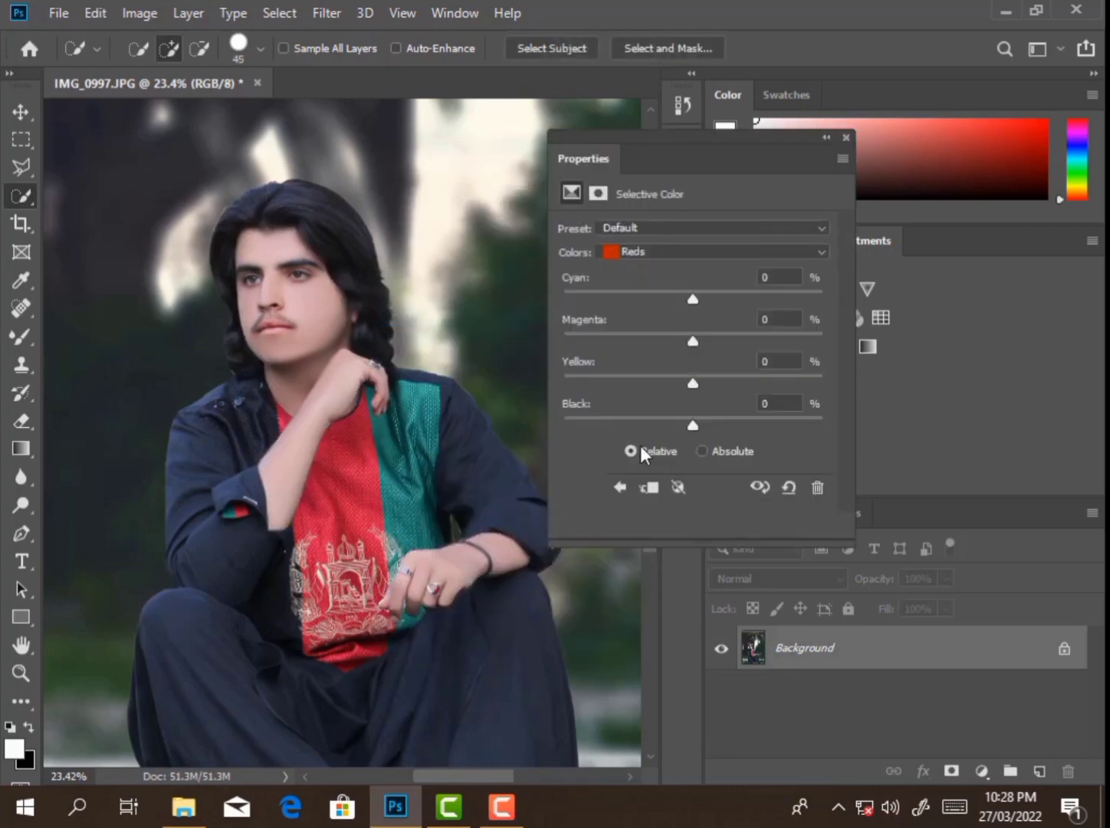
left_click(629, 255)
left_click(628, 288)
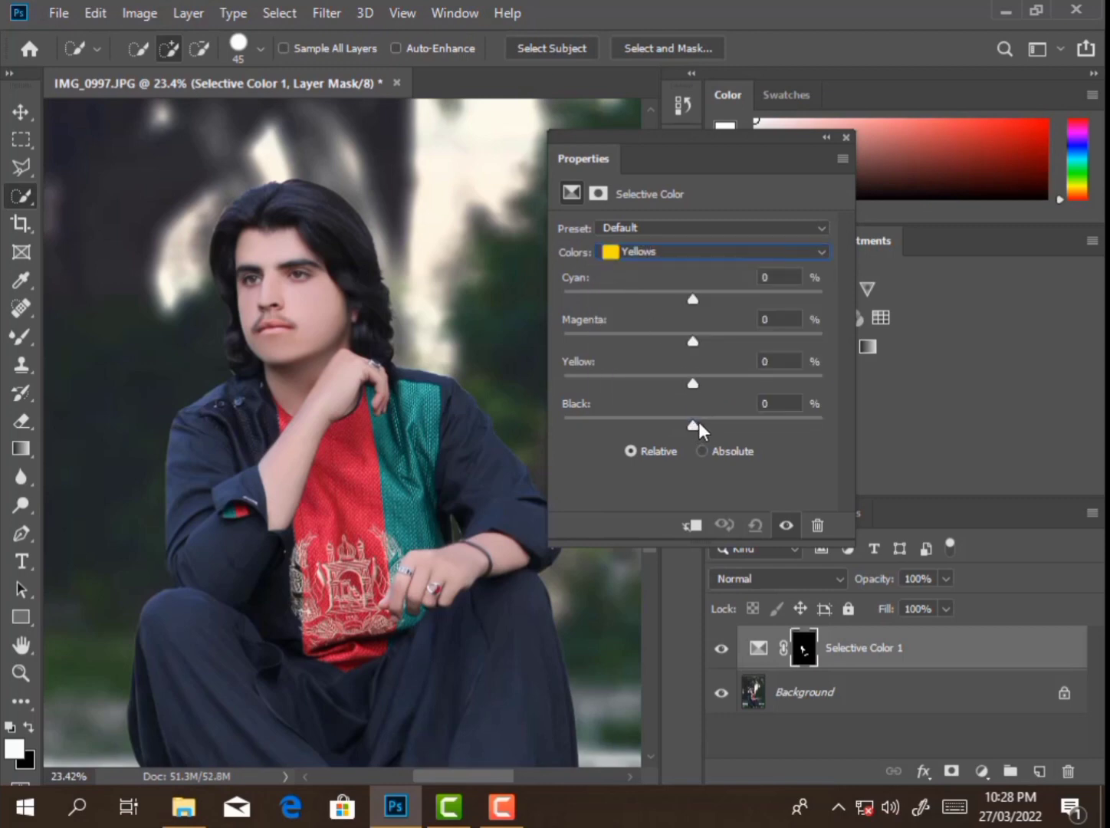
left_click_drag(694, 424, 746, 420)
left_click(665, 258)
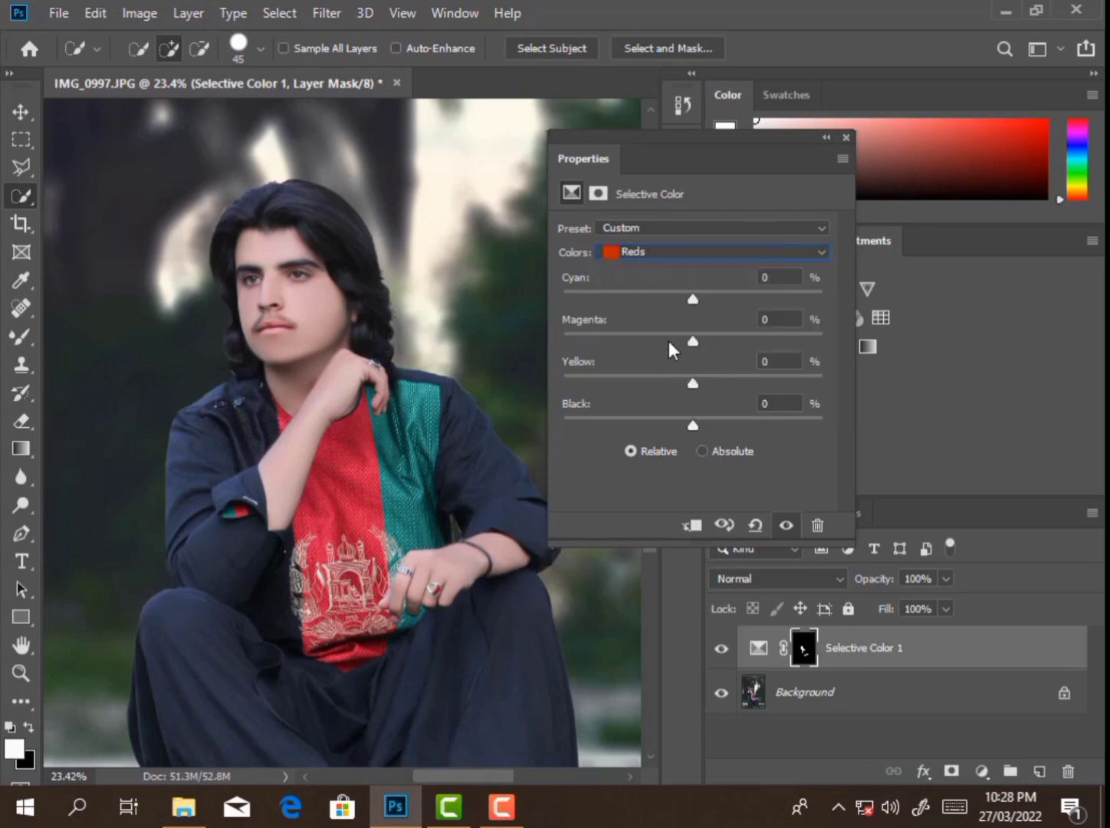
left_click_drag(646, 435, 662, 426)
left_click(846, 138)
Step: Zoom in on the face, touch up the mask with the Eraser, then fit the photo
left_click(20, 672)
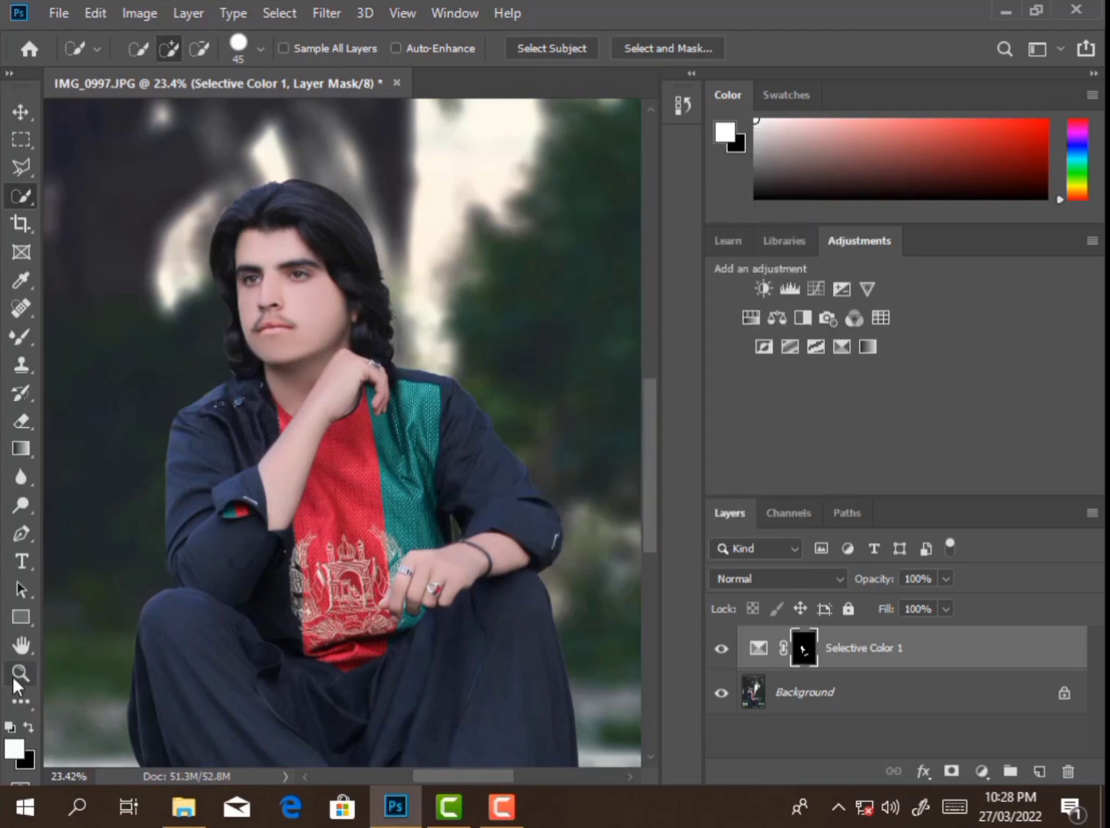
left_click(253, 350)
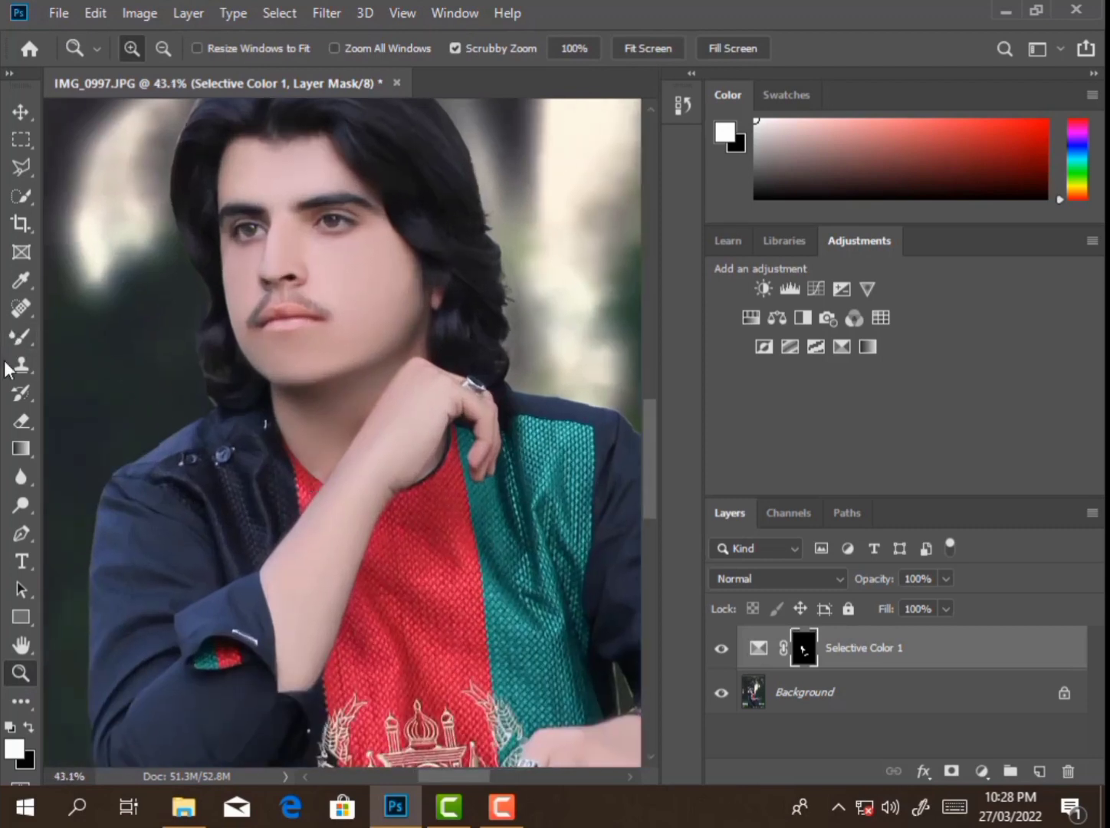
left_click(21, 421)
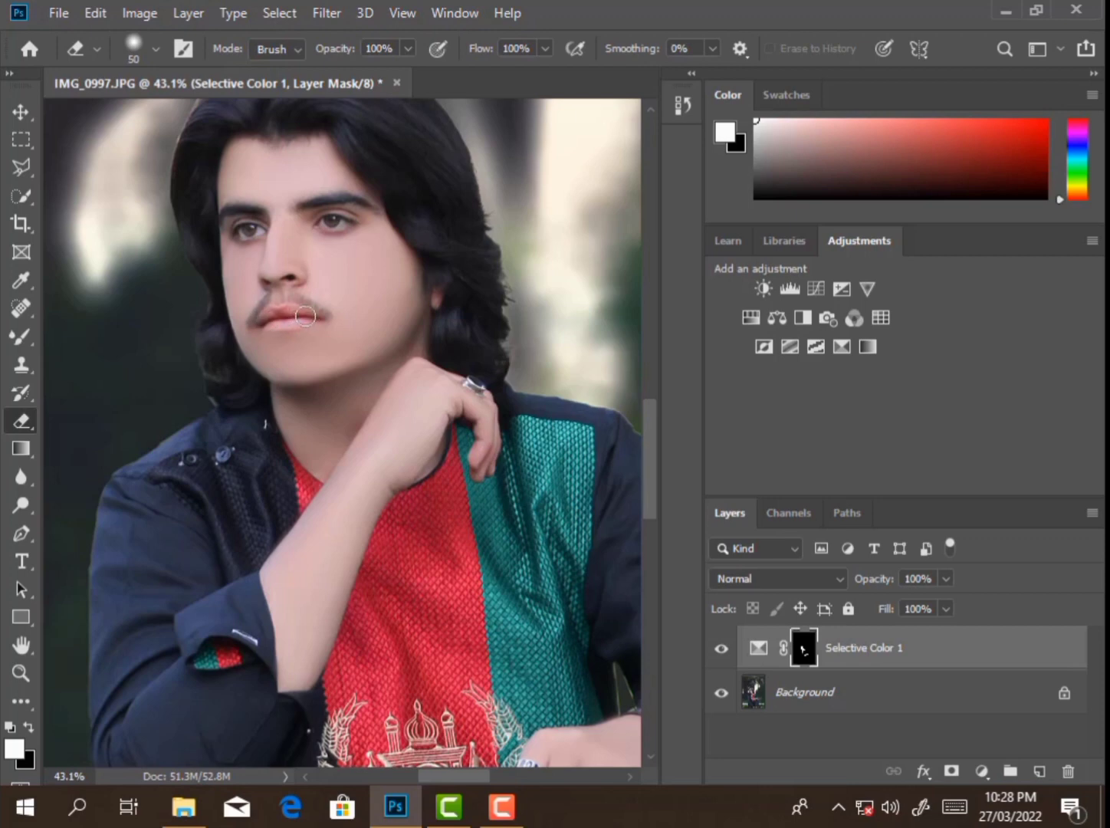
left_click(21, 673)
key("ctrl+0")
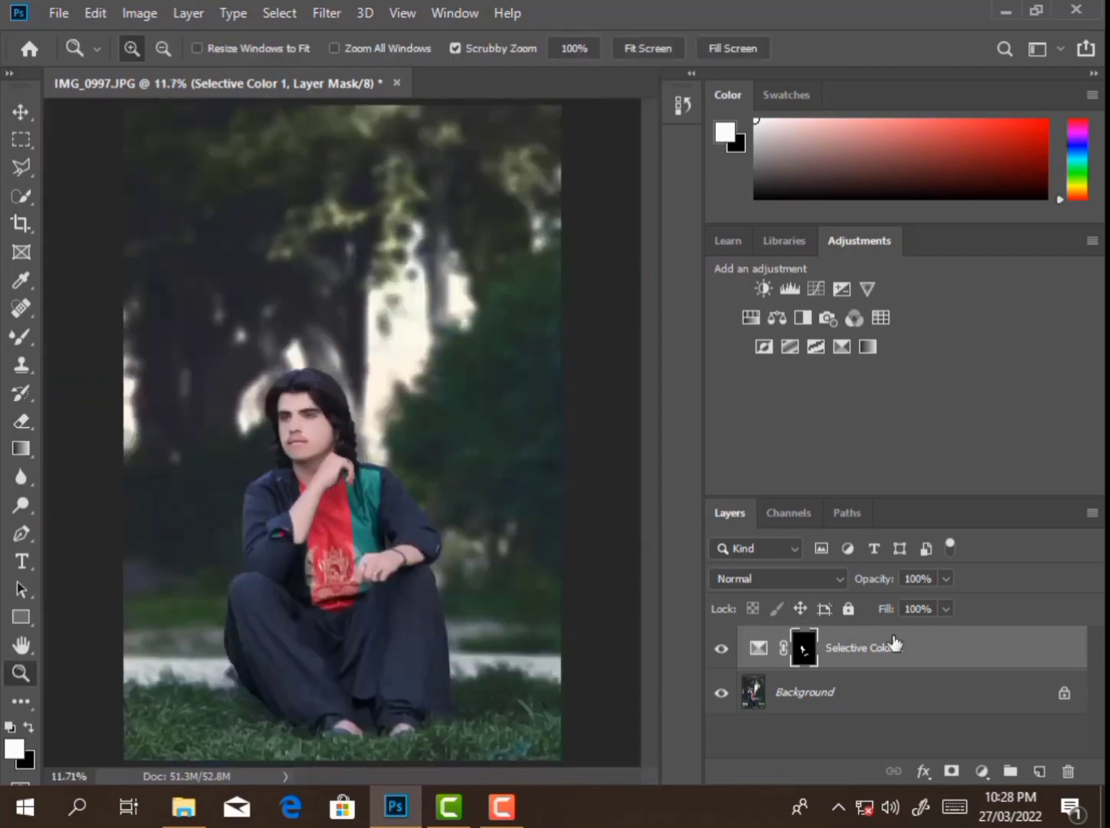
Step: Merge the visible layers, then smooth the top of the foot with the Mixer Brush
right_click(865, 654)
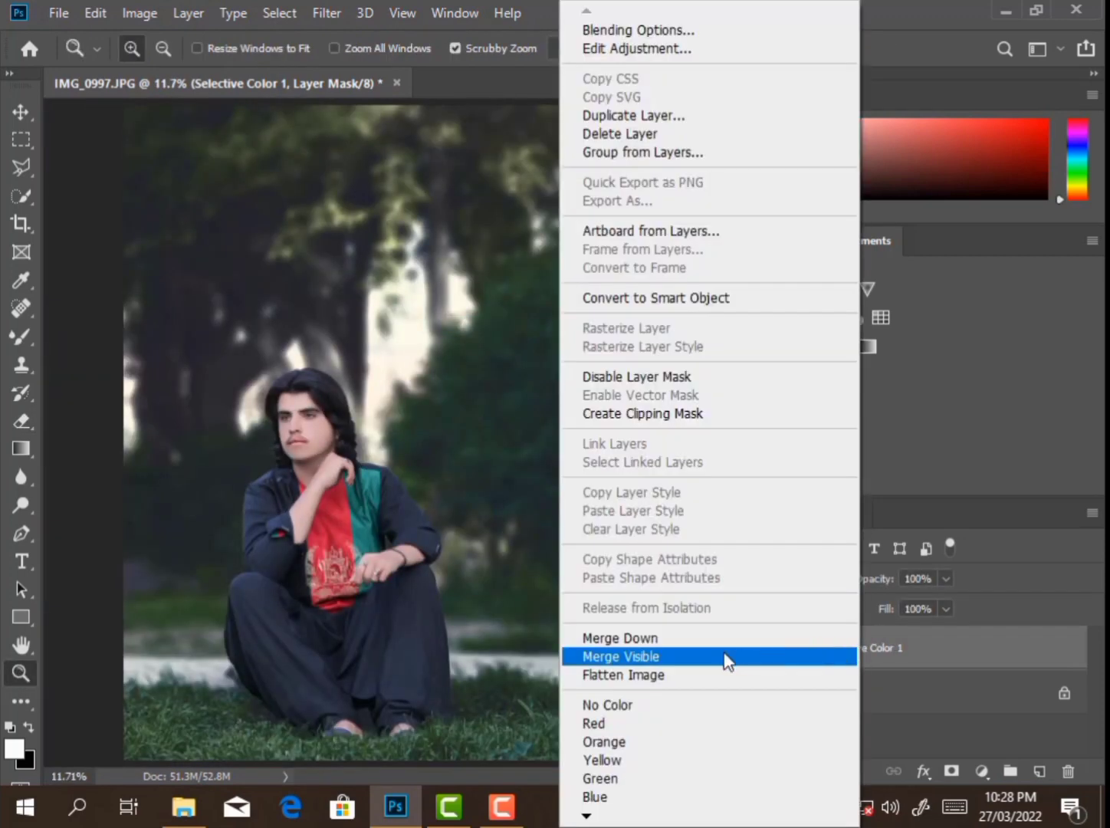
left_click(726, 657)
left_click_drag(381, 722, 337, 704)
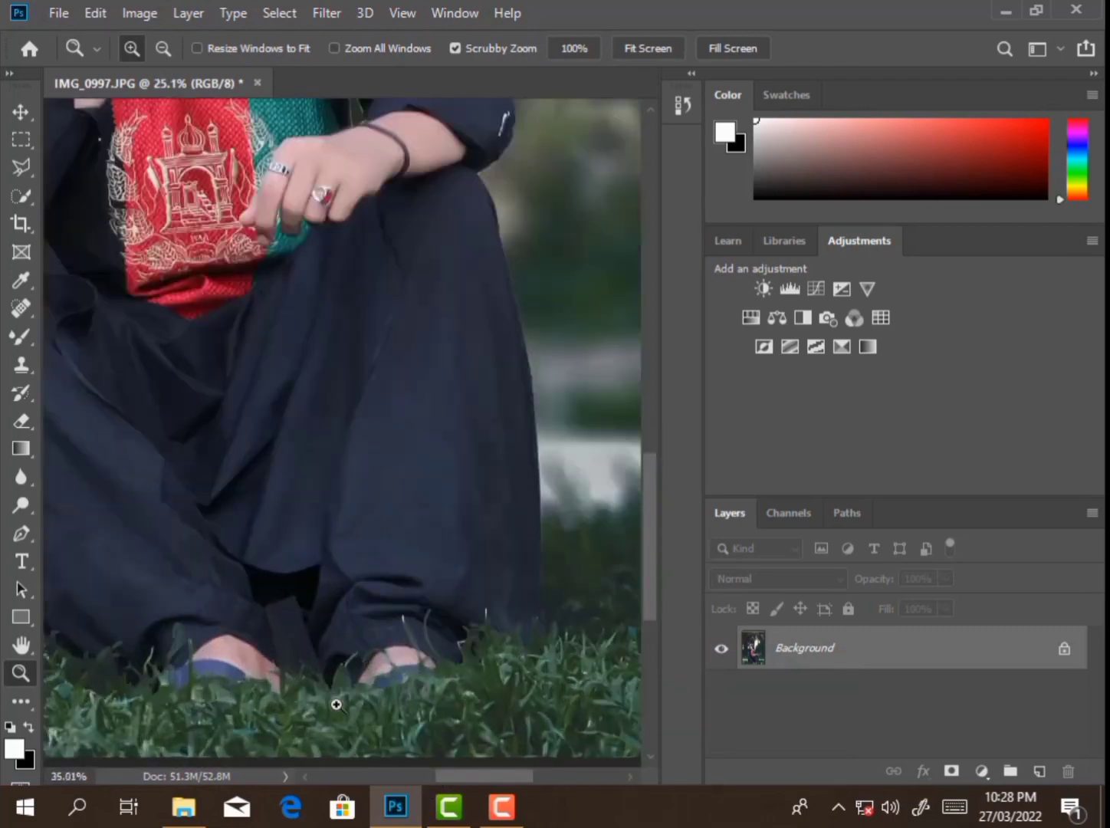
left_click(21, 336)
left_click(85, 396)
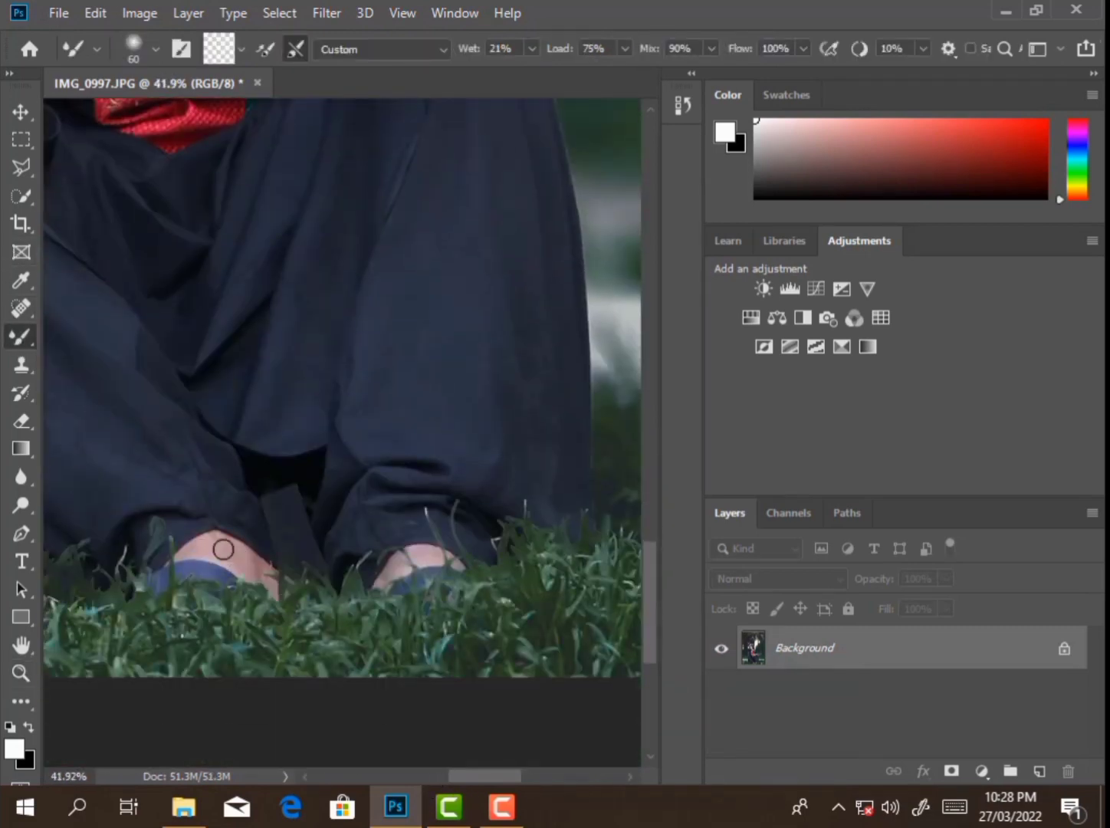
left_click_drag(197, 551, 243, 557)
Step: Quick-select both bare feet and feather the selection edges
left_click(22, 195)
left_click_drag(268, 535, 230, 560)
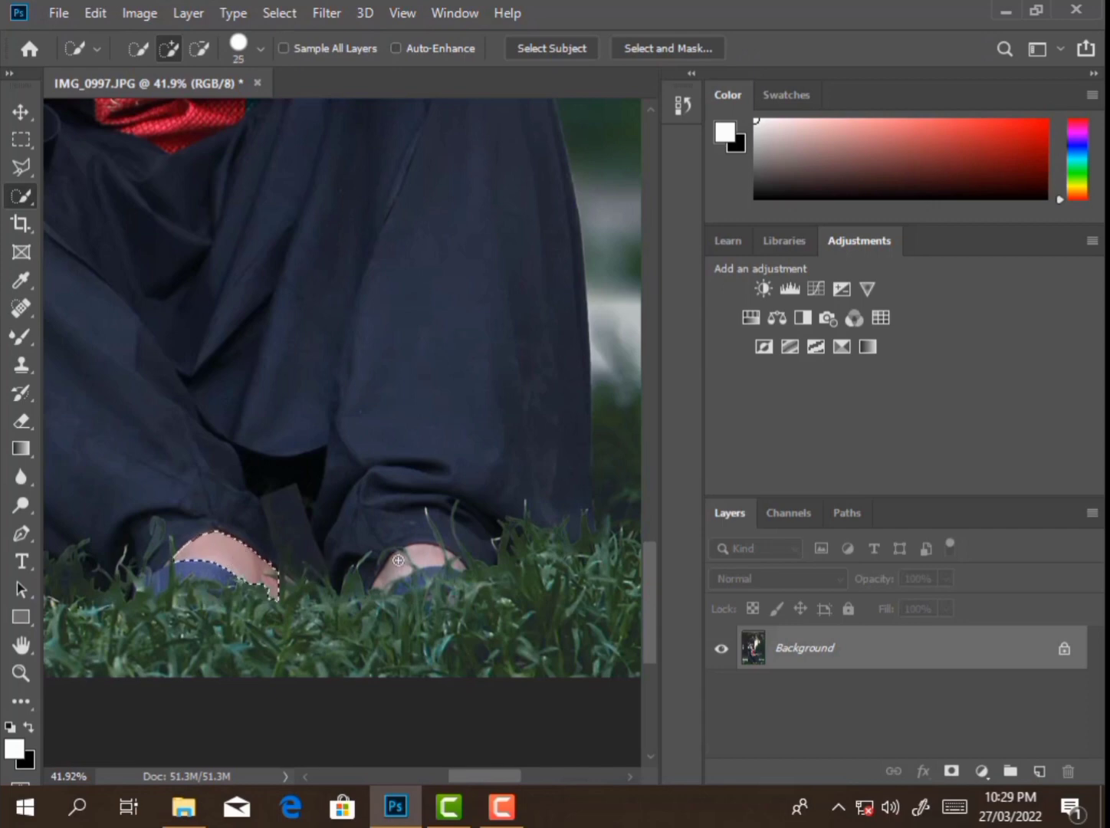
key("bracketleft")
left_click_drag(398, 560, 426, 561)
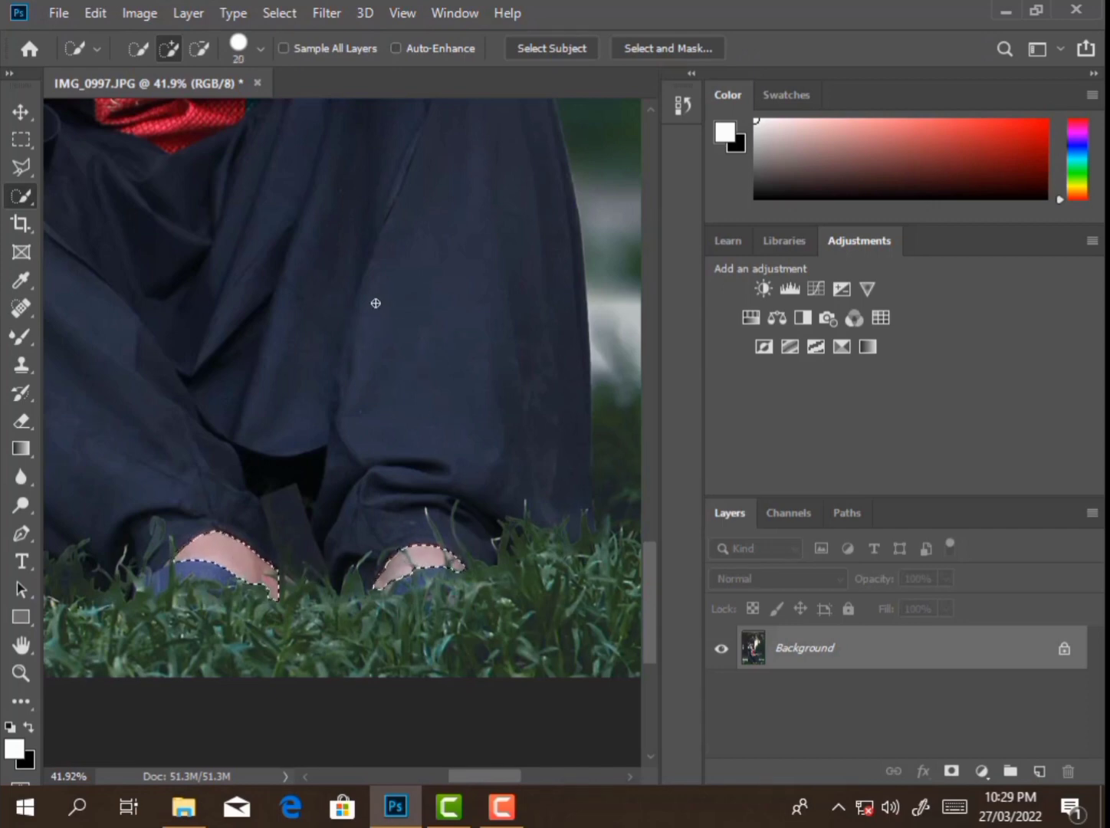
right_click(361, 205)
left_click(483, 261)
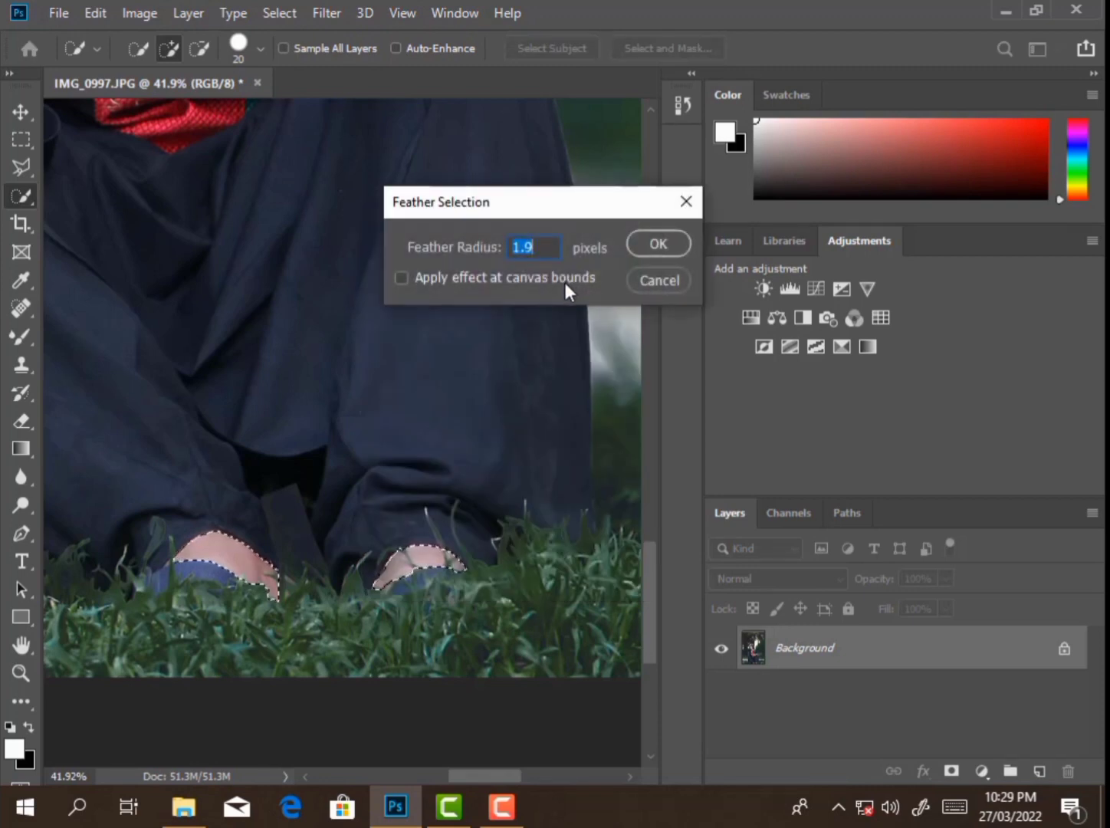
left_click(651, 244)
Step: Brighten the feet with a Curves adjustment raising the midpoint, then merge it down
left_click(816, 289)
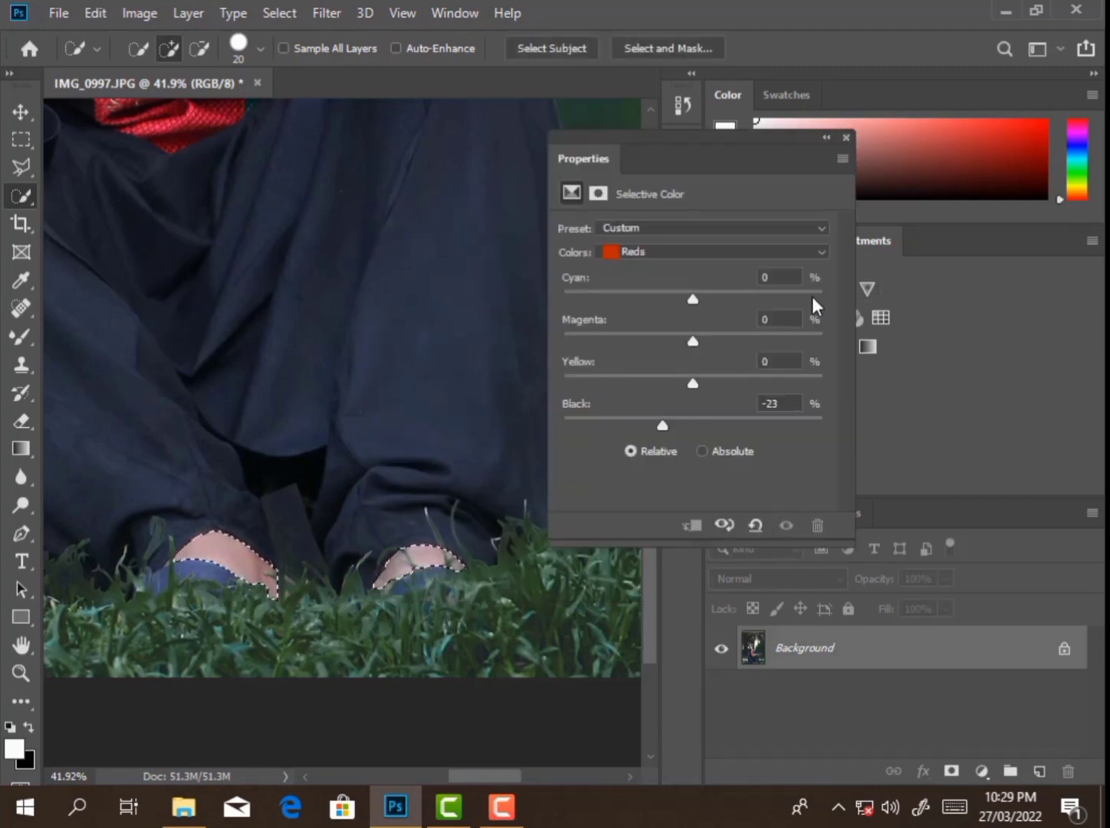
left_click_drag(654, 453, 653, 434)
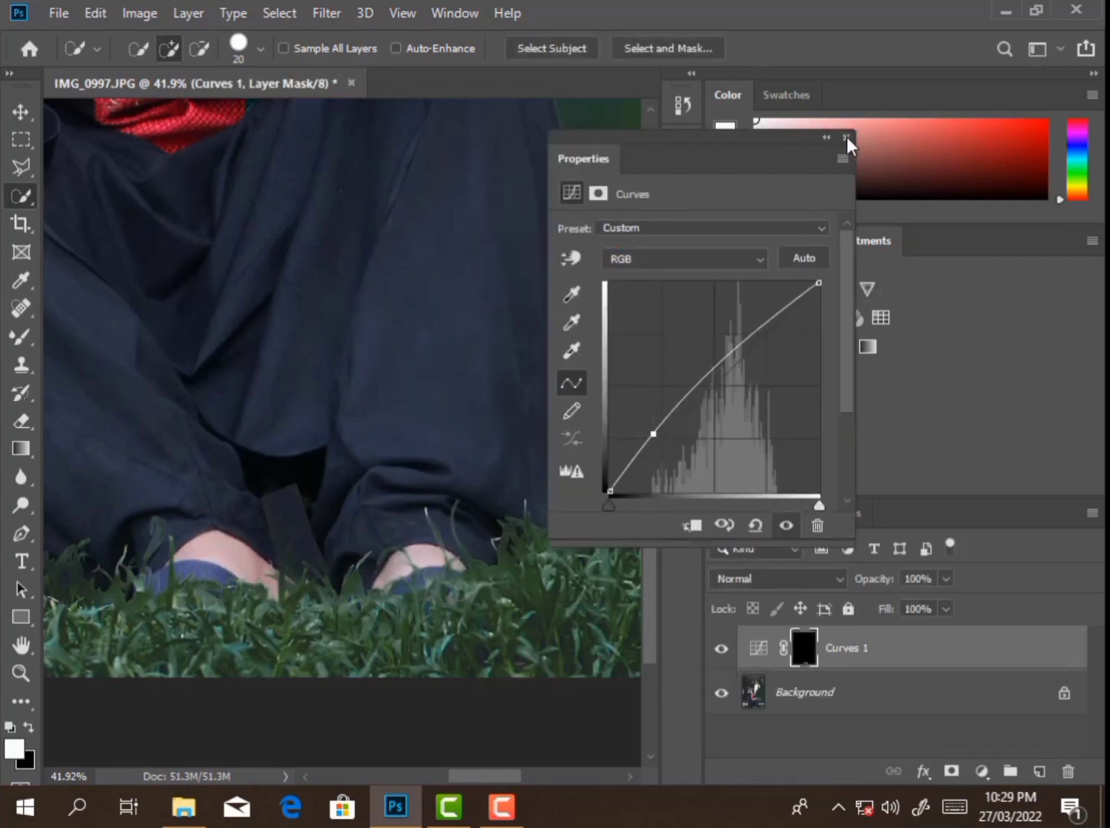
left_click(846, 138)
left_click(21, 673)
right_click(392, 347)
left_click(451, 370)
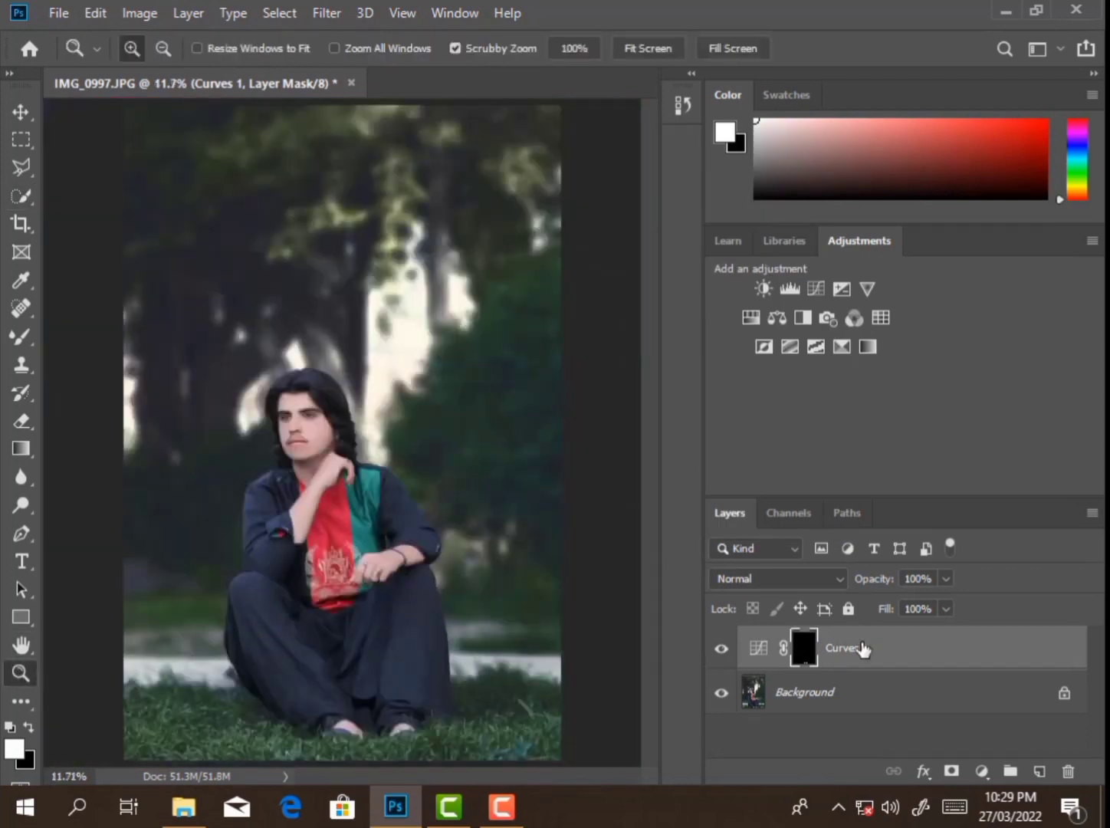
right_click(863, 649)
left_click(783, 638)
Step: Add a Selective Color adjustment with Blacks set to Yellow -3 and Black +8
left_click(722, 648)
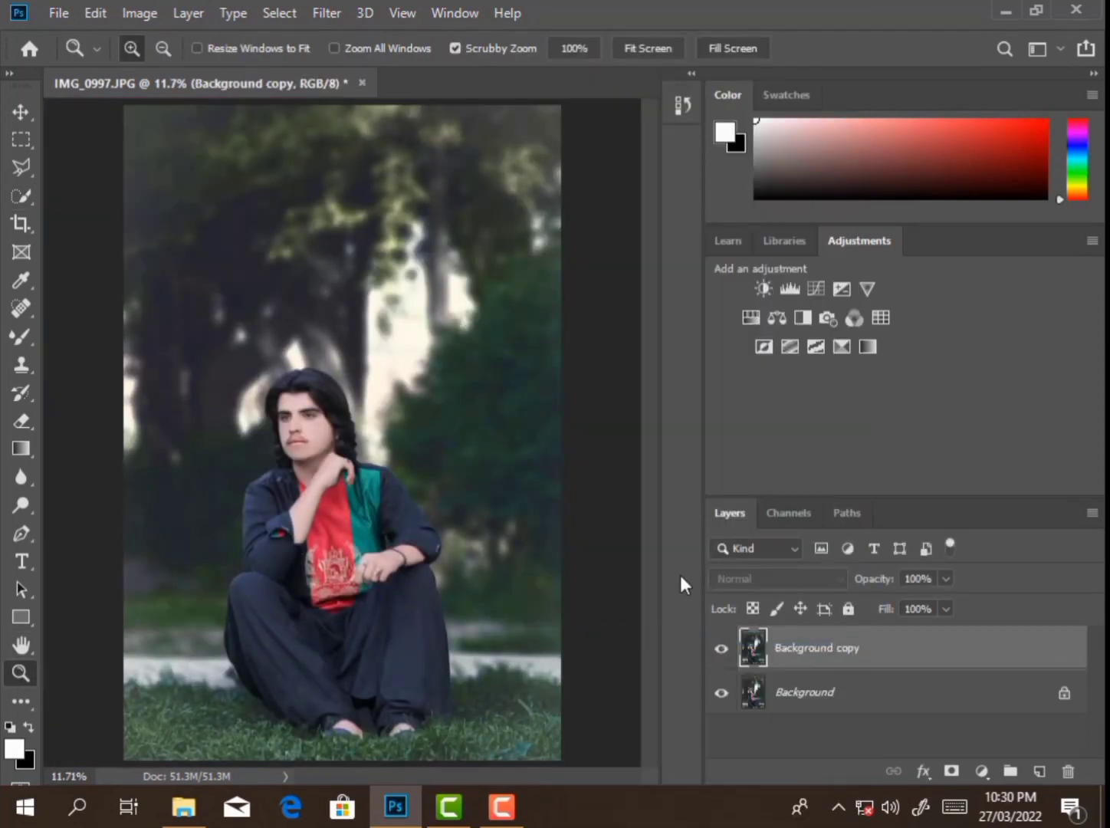
left_click(840, 347)
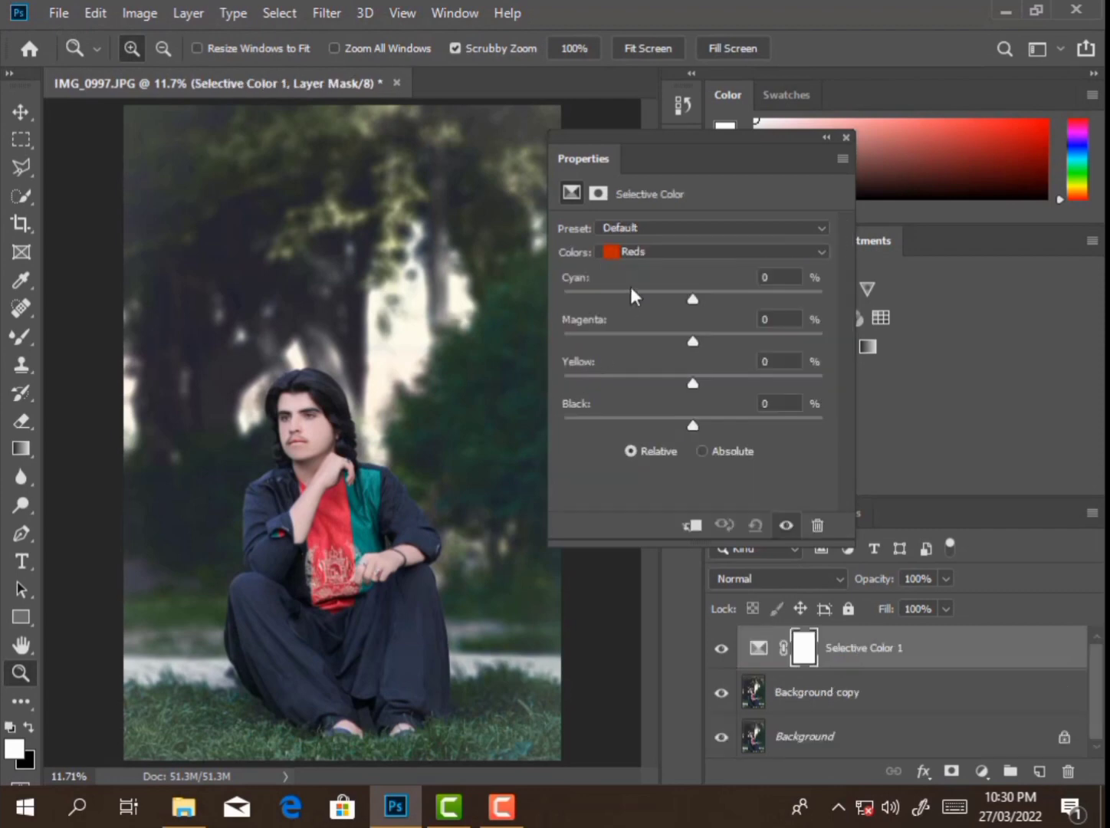
left_click(636, 251)
left_click(647, 408)
mouse_move(693, 384)
left_mouse_down()
mouse_move(660, 388)
mouse_move(688, 384)
left_mouse_up()
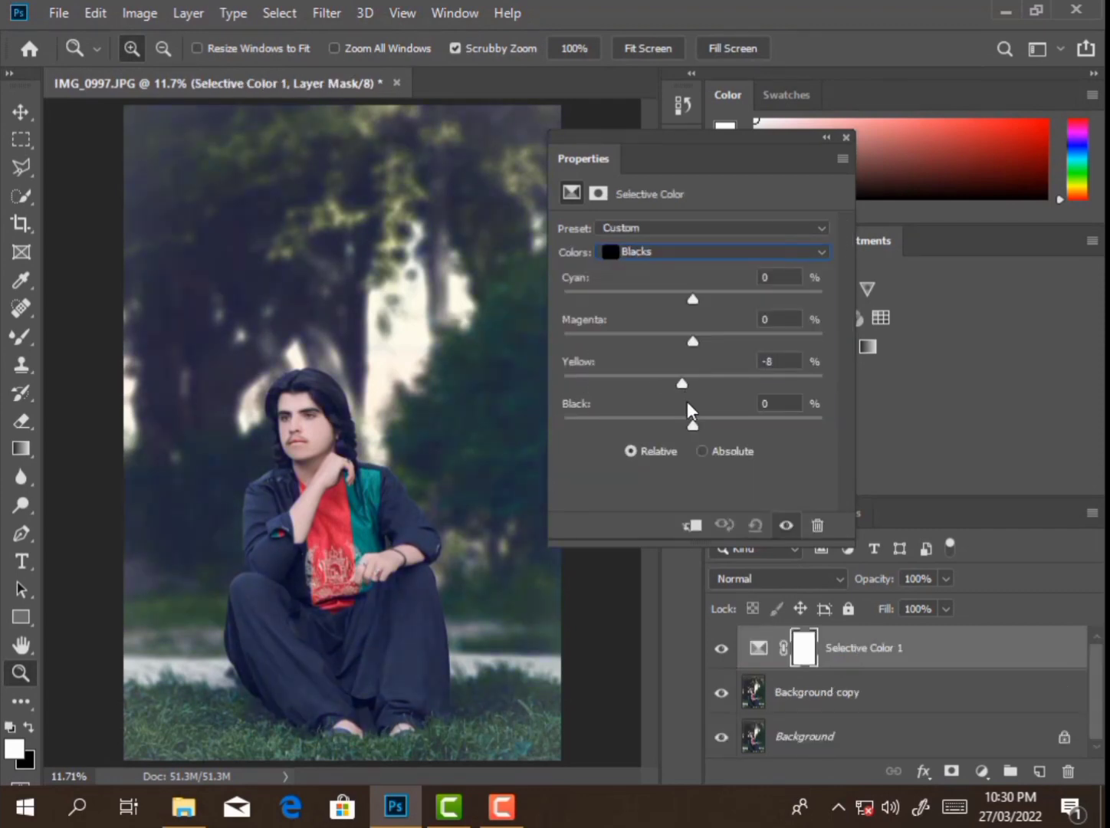
left_click(704, 426)
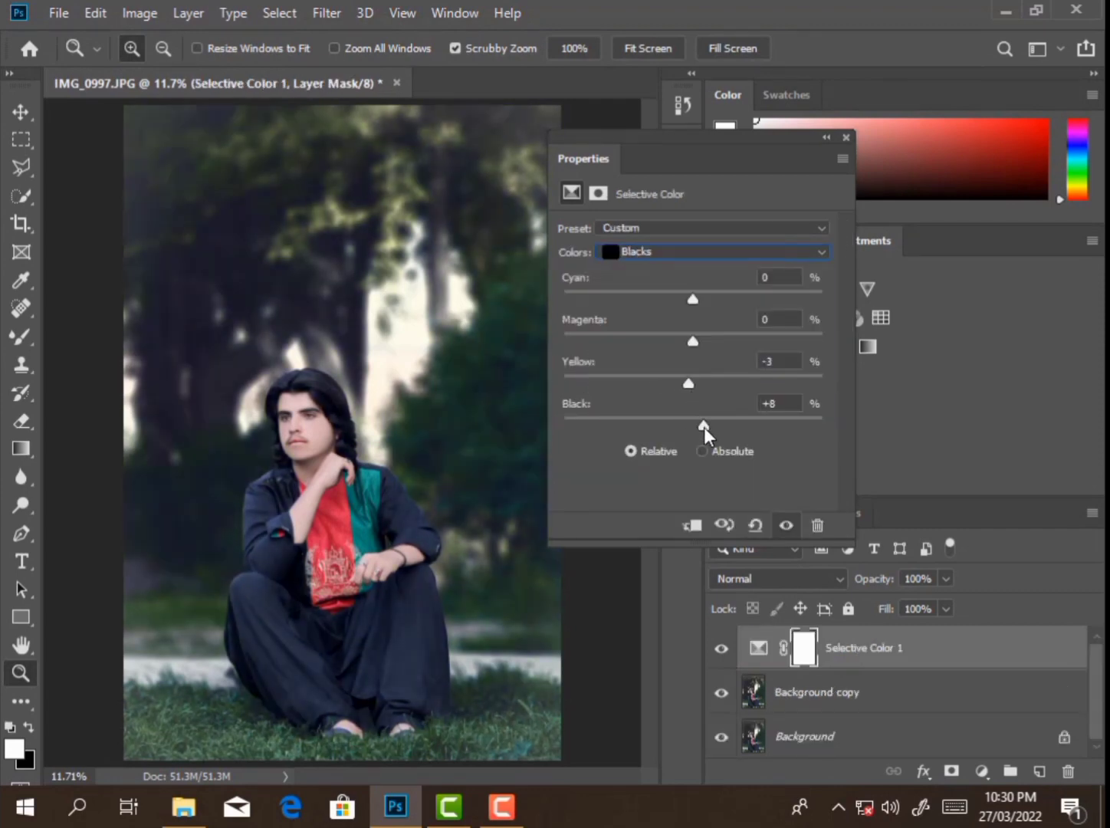
Step: Add cyan and shift yellow in the Whites, and push the Cyans range cyan to +100
left_click(661, 252)
left_click(652, 372)
mouse_move(692, 299)
left_mouse_down()
mouse_move(799, 292)
mouse_move(814, 304)
left_mouse_up()
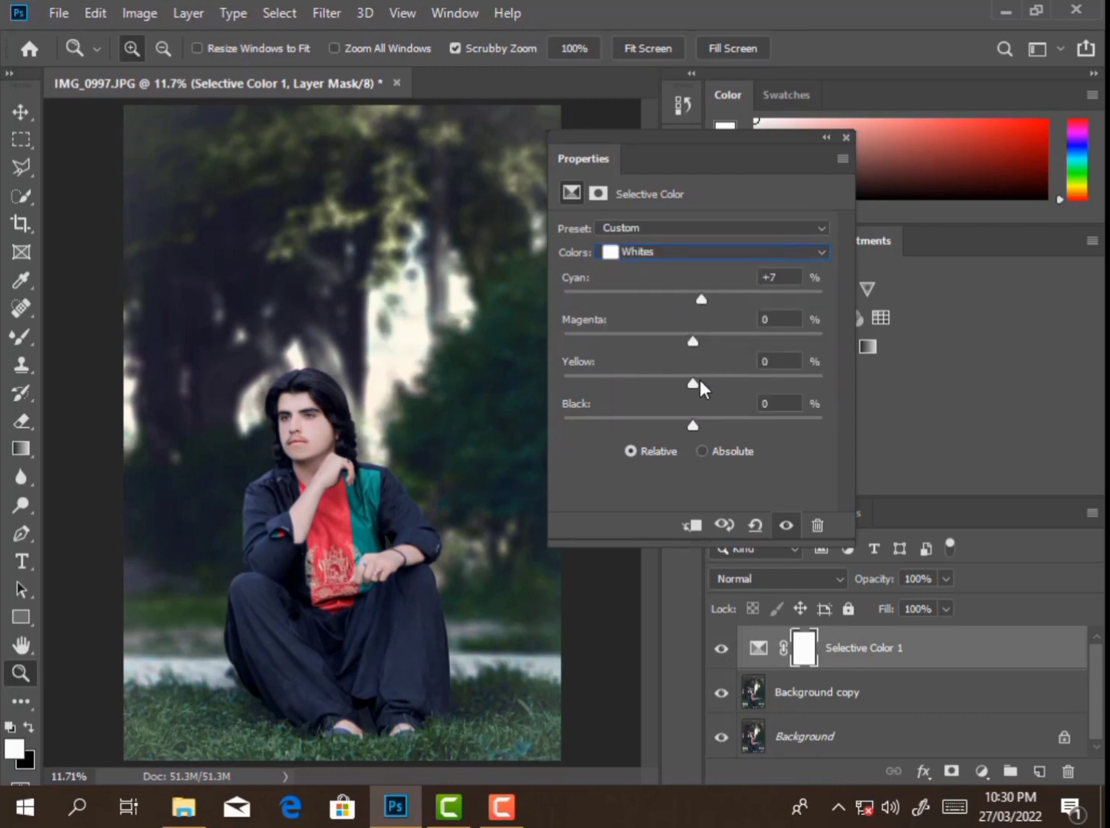
mouse_move(689, 384)
left_mouse_down()
mouse_move(637, 410)
mouse_move(670, 418)
mouse_move(656, 426)
left_mouse_up()
left_click(648, 253)
left_click(648, 316)
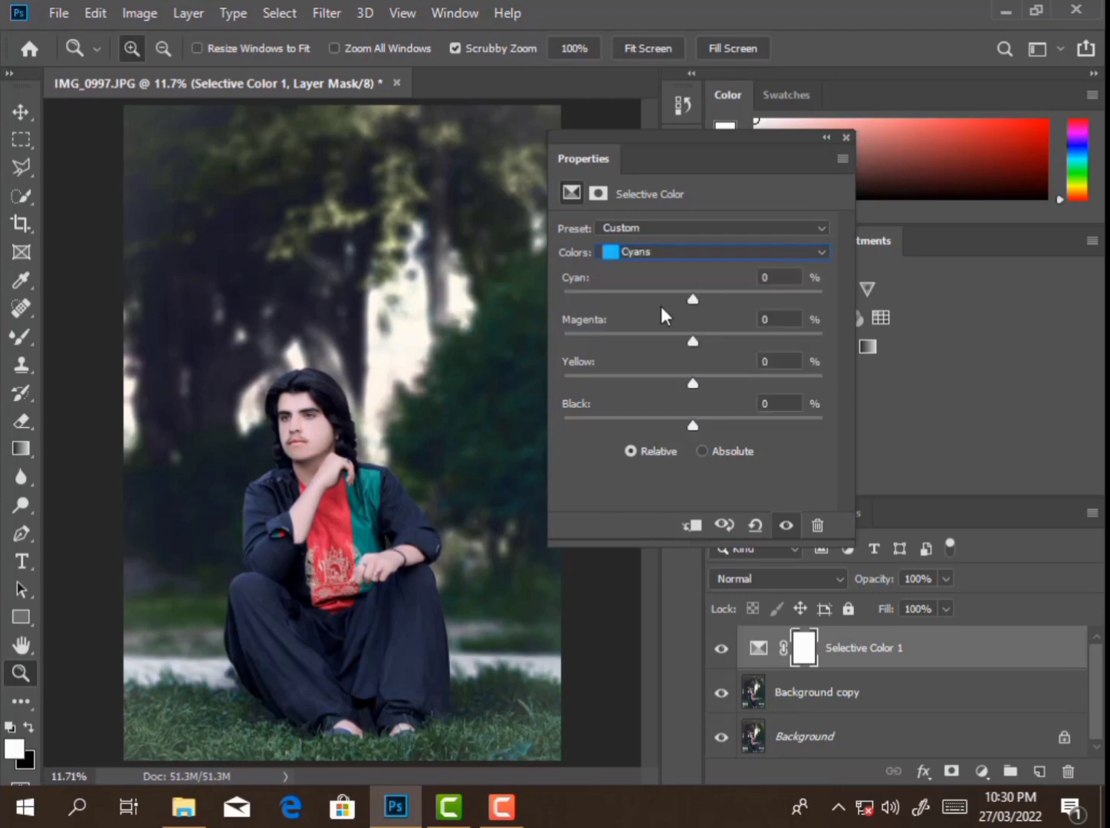
mouse_move(690, 299)
left_mouse_down()
mouse_move(885, 278)
mouse_move(487, 405)
mouse_move(899, 242)
left_mouse_up()
Step: Set Neutrals to Cyan -2, Yellow -2, Black +1, compare the grade, and close Properties
left_click(655, 253)
left_click(650, 389)
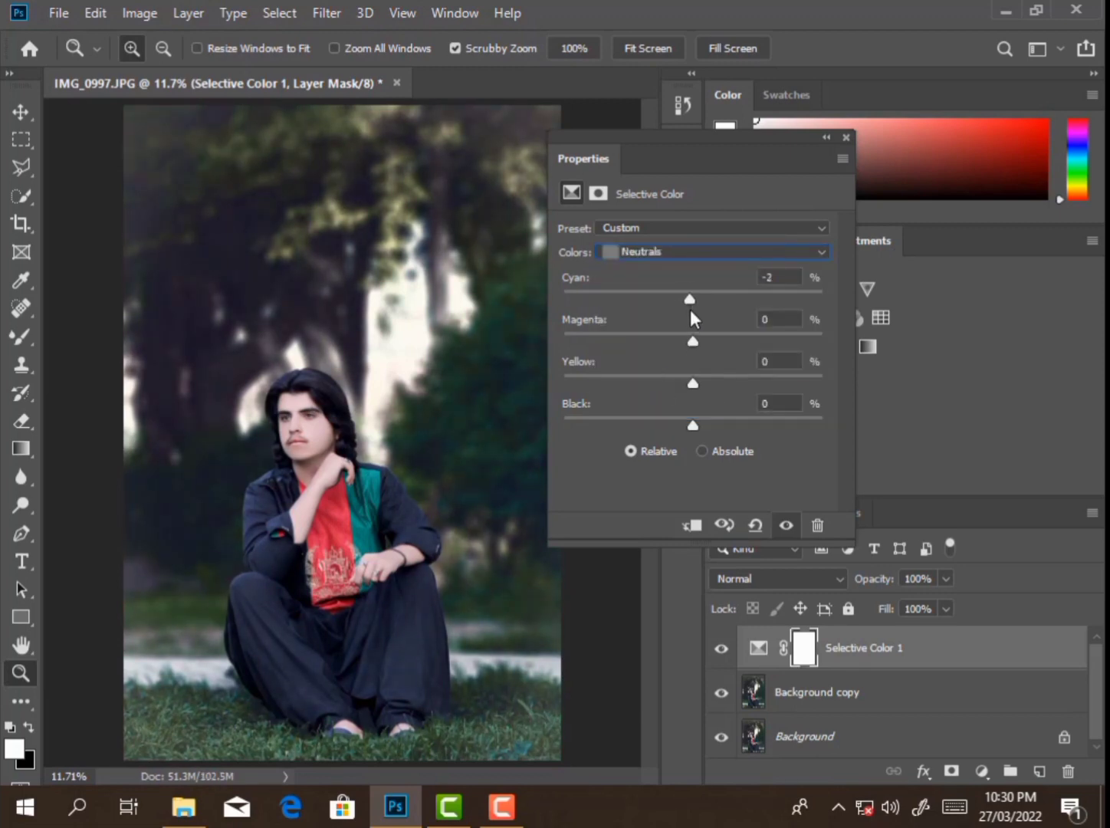
left_click_drag(693, 384, 695, 425)
left_click(724, 647)
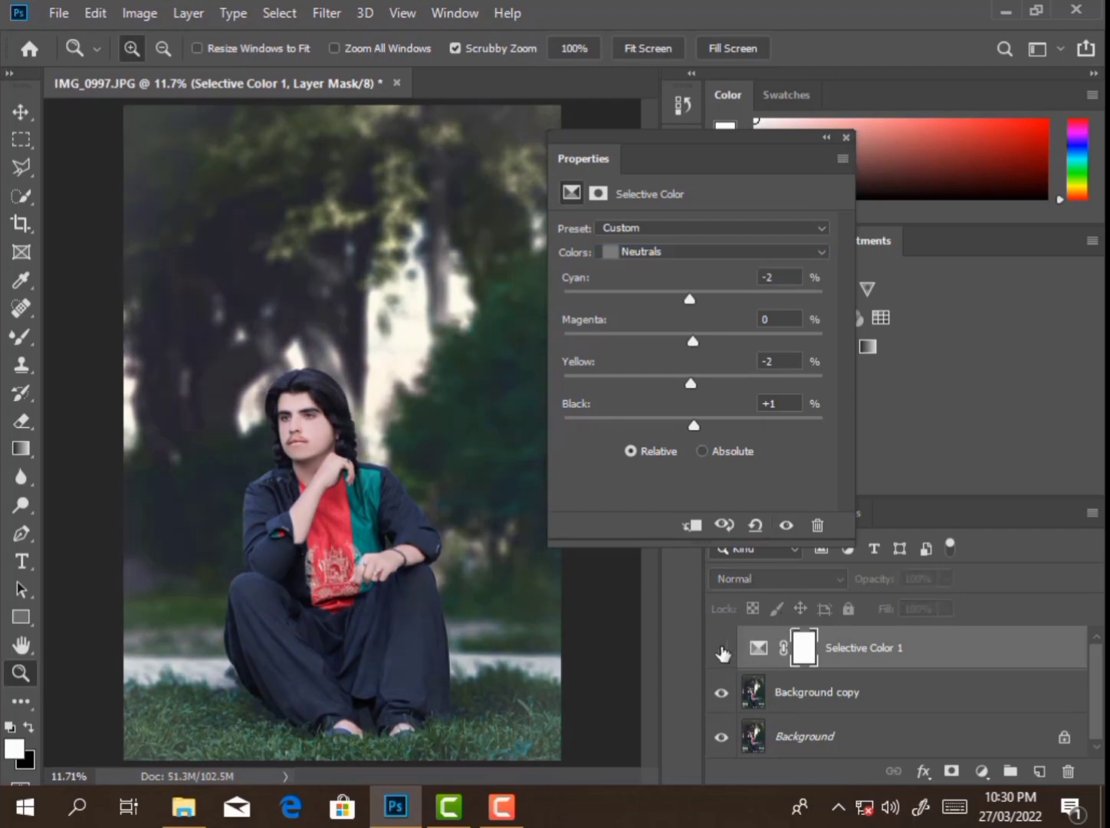
left_click(847, 138)
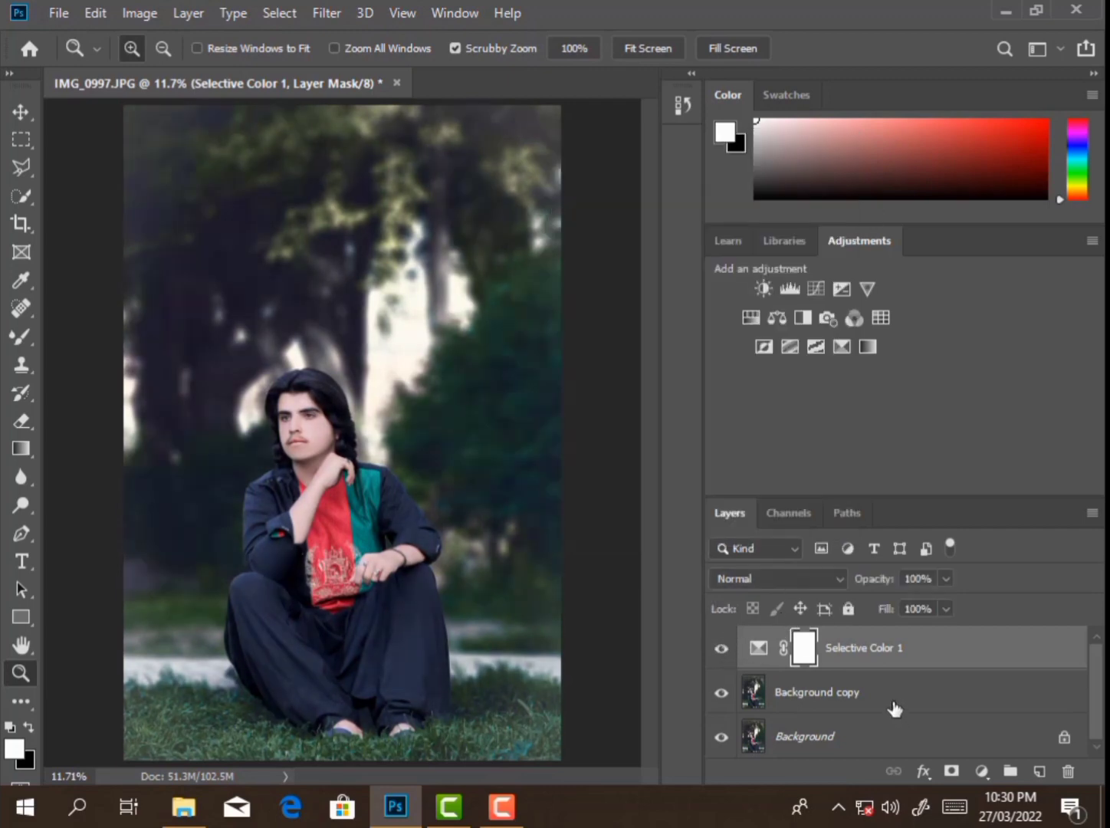
right_click(753, 646)
key("Escape")
key("Delete")
right_click(999, 667)
Step: Flatten and duplicate the image, then in Camera Raw set Blacks -15, Contrast -3, vignette +24
left_click(706, 672)
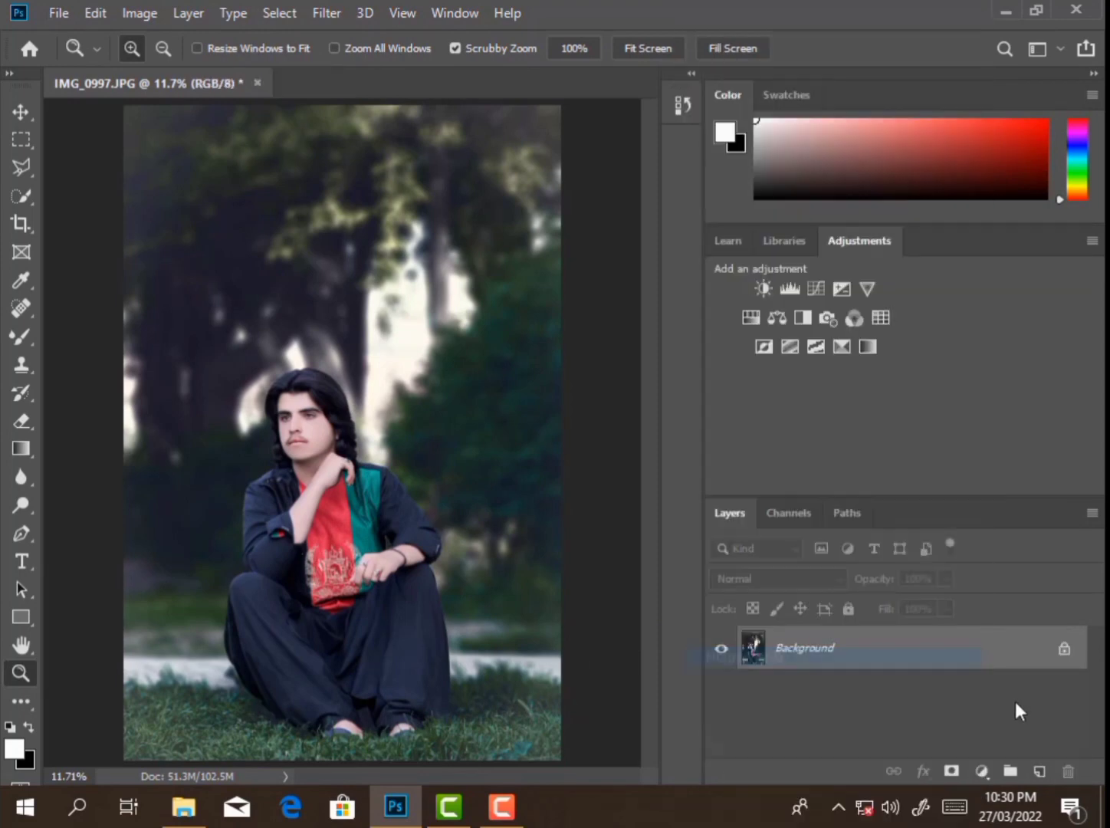
left_click_drag(1020, 659, 1040, 771)
left_click(327, 13)
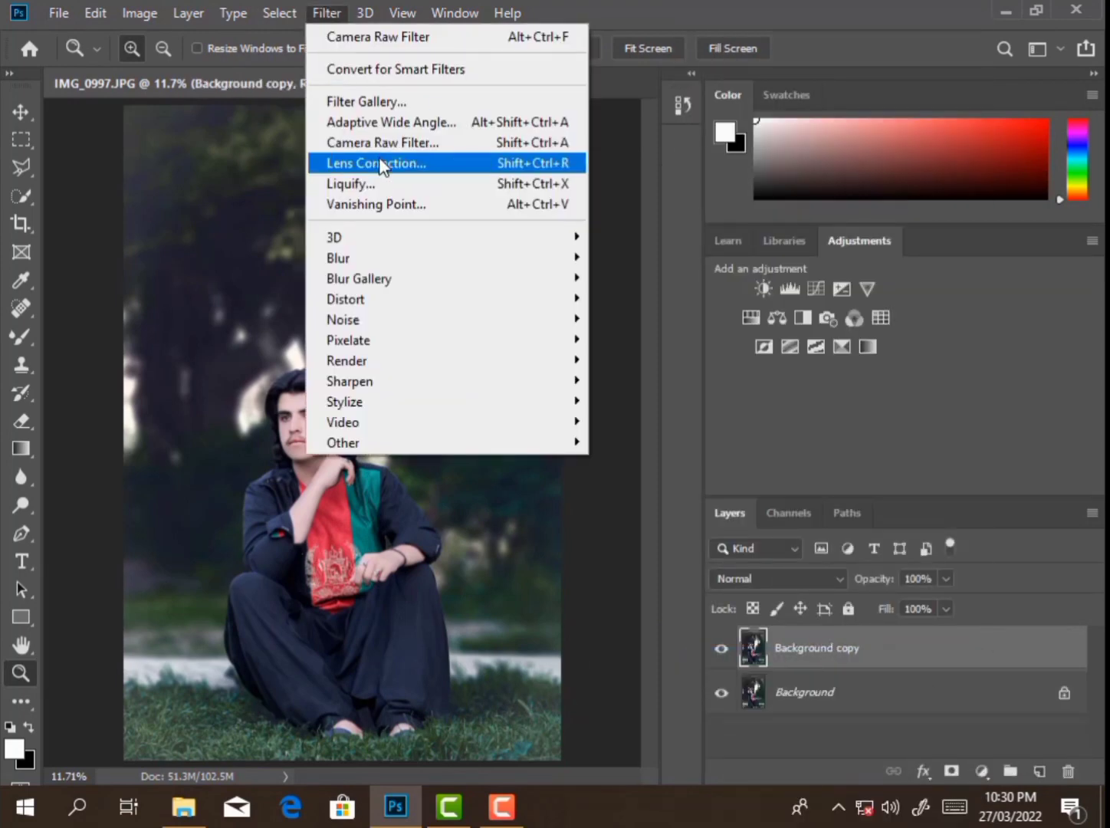
left_click(383, 142)
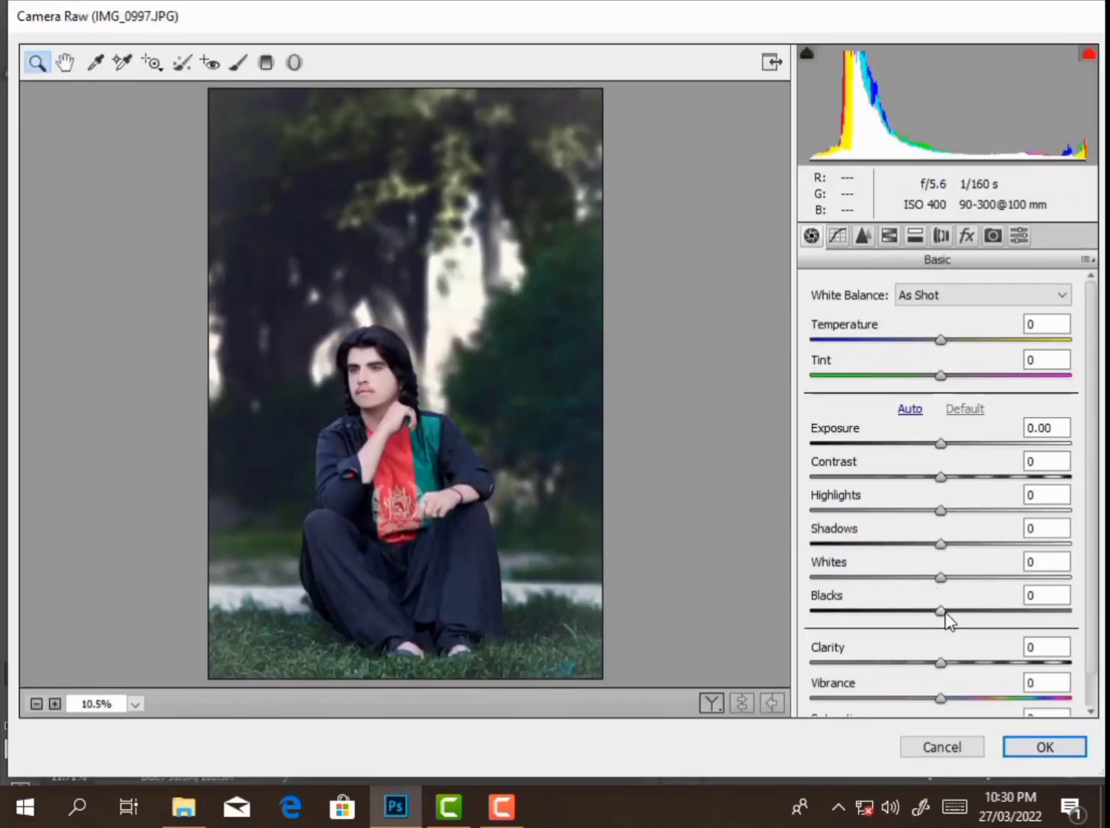
left_click_drag(946, 614, 922, 611)
mouse_move(941, 477)
left_mouse_down()
mouse_move(957, 476)
mouse_move(922, 477)
mouse_move(937, 477)
mouse_move(945, 444)
left_mouse_up()
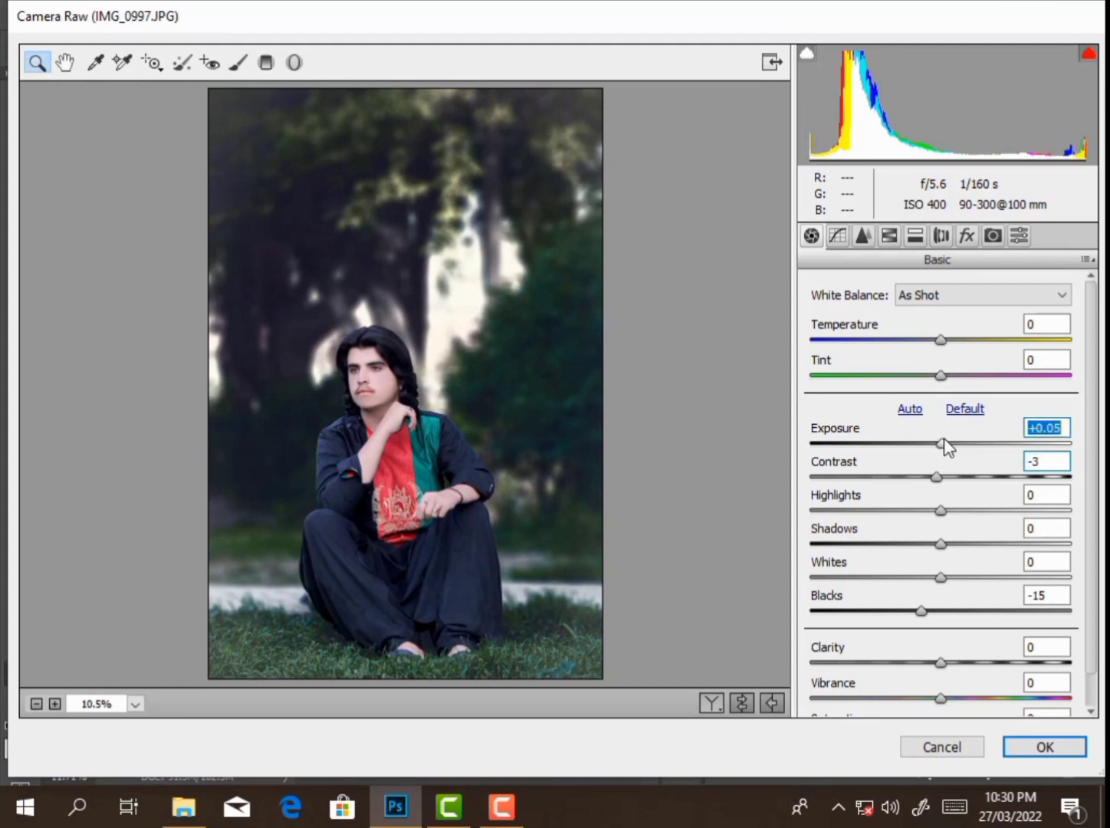
left_click(968, 234)
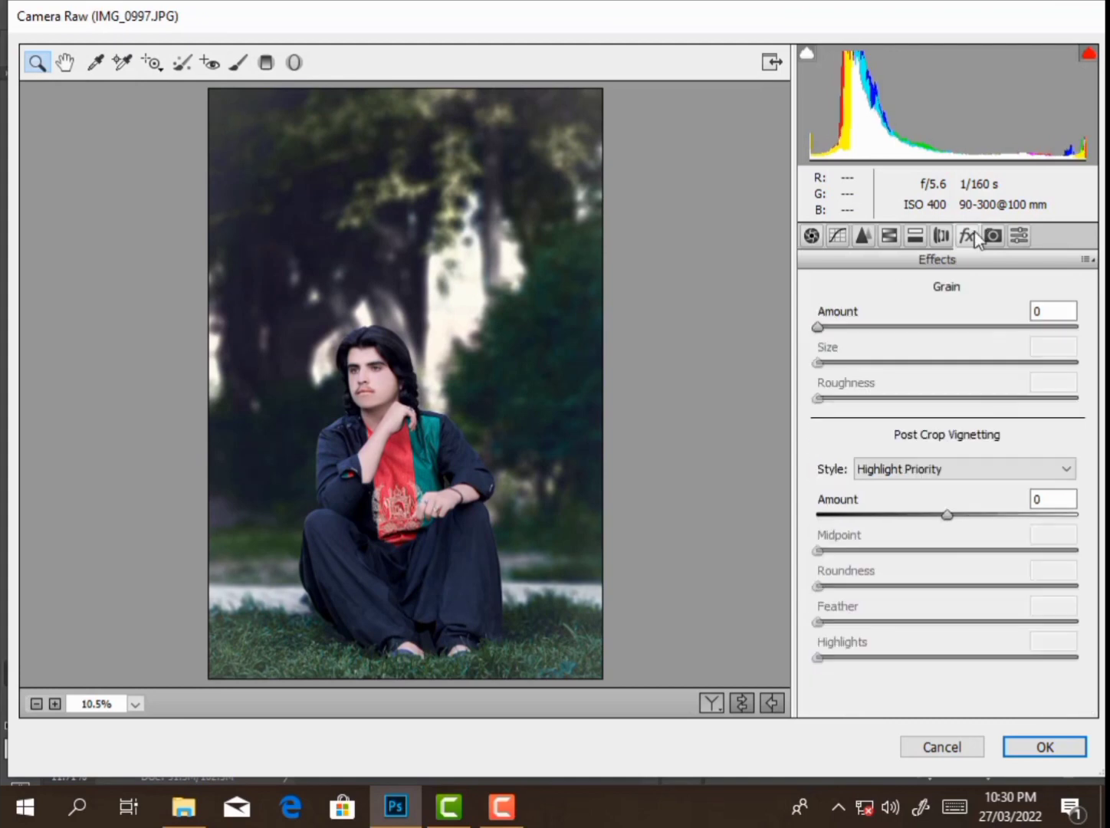
mouse_move(944, 513)
left_mouse_down()
mouse_move(932, 510)
mouse_move(951, 512)
mouse_move(984, 488)
mouse_move(971, 490)
left_mouse_up()
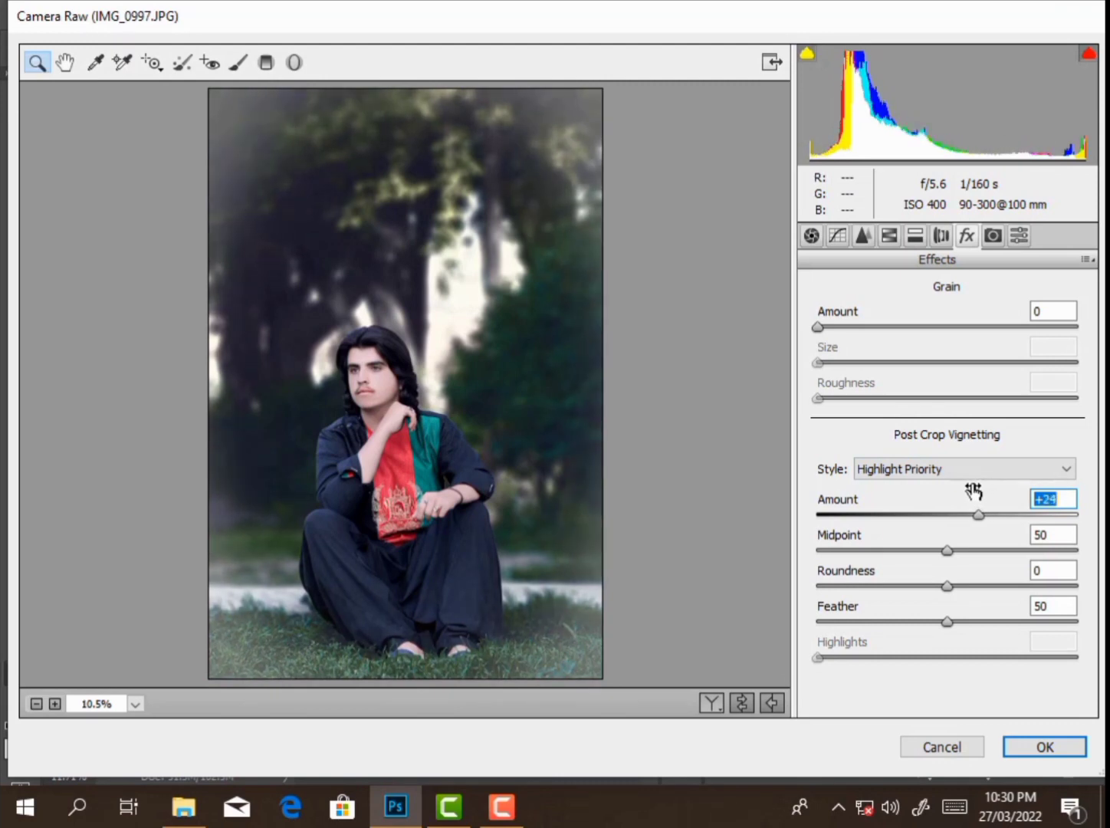
left_click_drag(942, 543, 962, 550)
Step: Split-tone highlights at hue 204/saturation 1 and shadows at hue 53/saturation 16, then apply
left_click(927, 237)
left_click(857, 357)
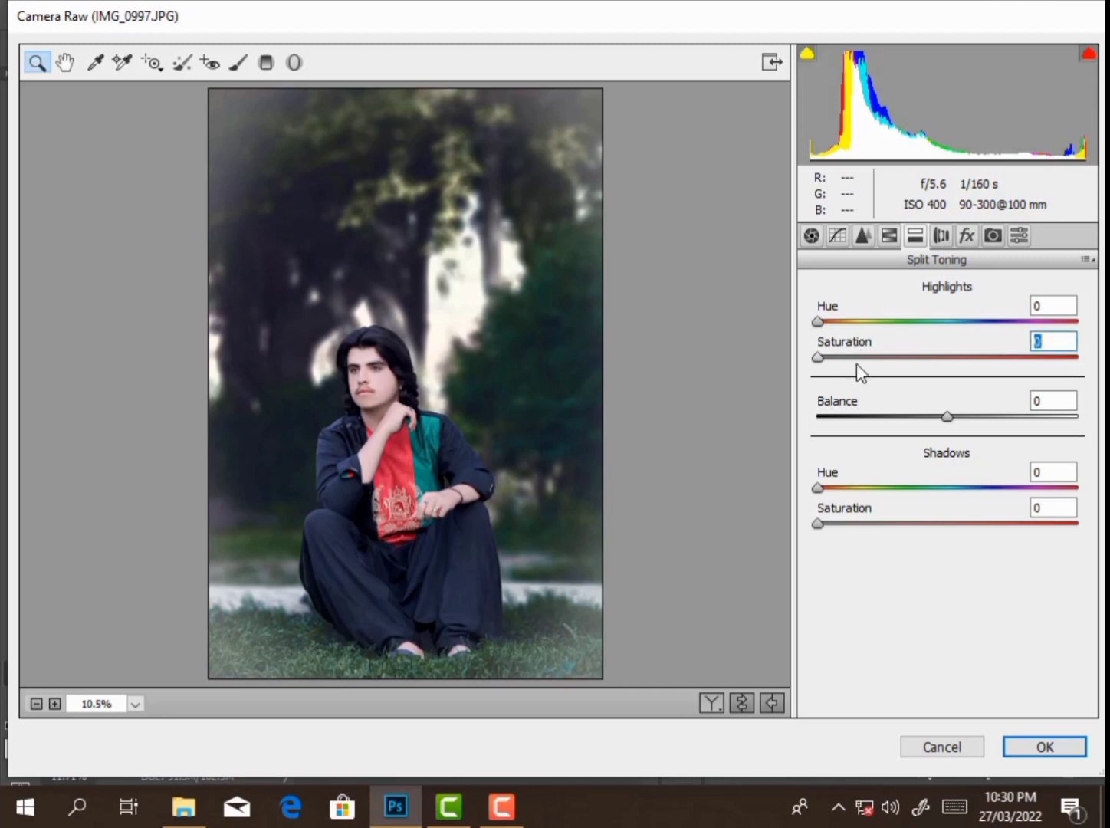
left_click(846, 322)
left_click(873, 322)
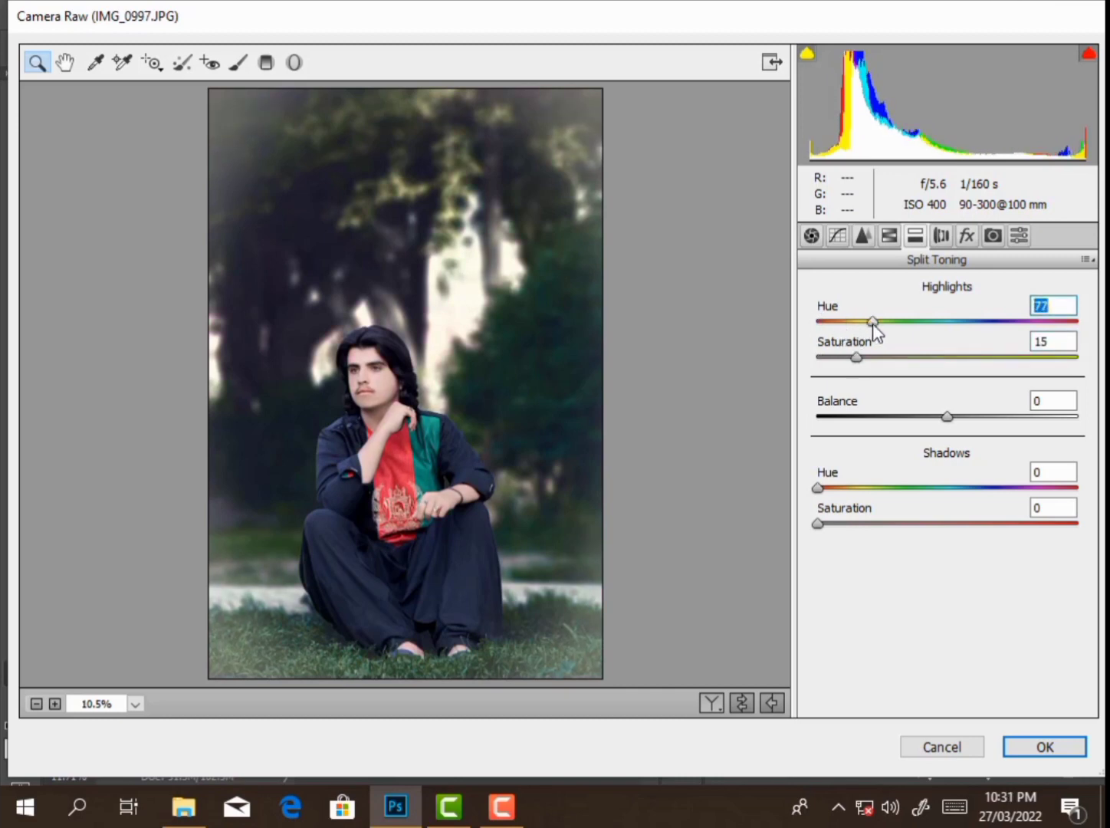
left_click(836, 357)
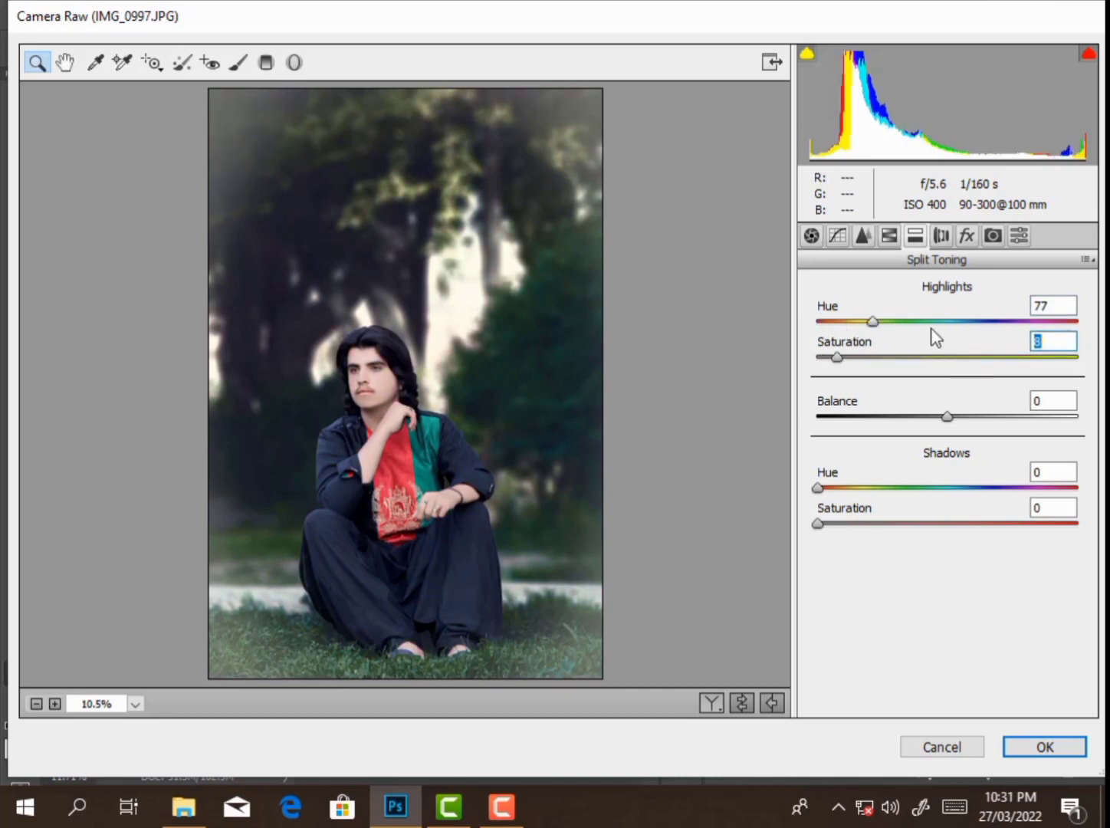
left_click(963, 321)
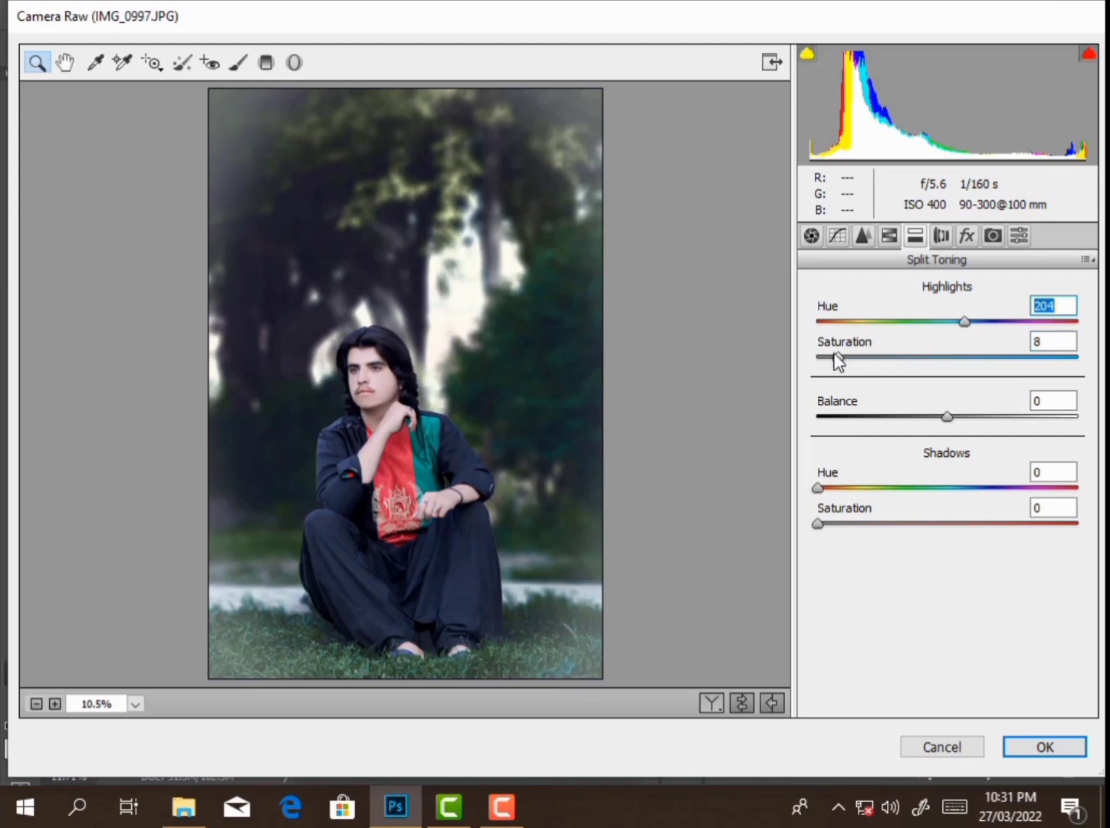
left_click_drag(838, 359, 820, 359)
left_click(851, 525)
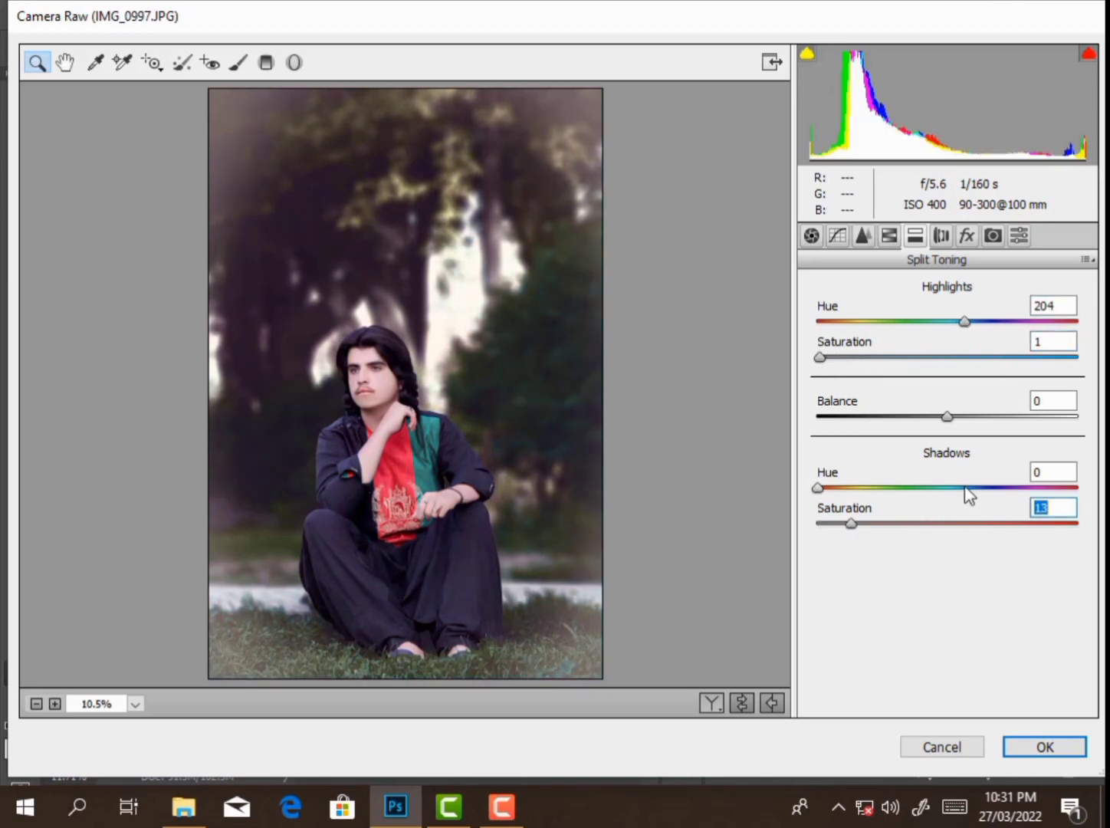
mouse_move(965, 487)
left_mouse_down()
mouse_move(865, 488)
mouse_move(857, 500)
mouse_move(875, 521)
mouse_move(856, 521)
left_mouse_up()
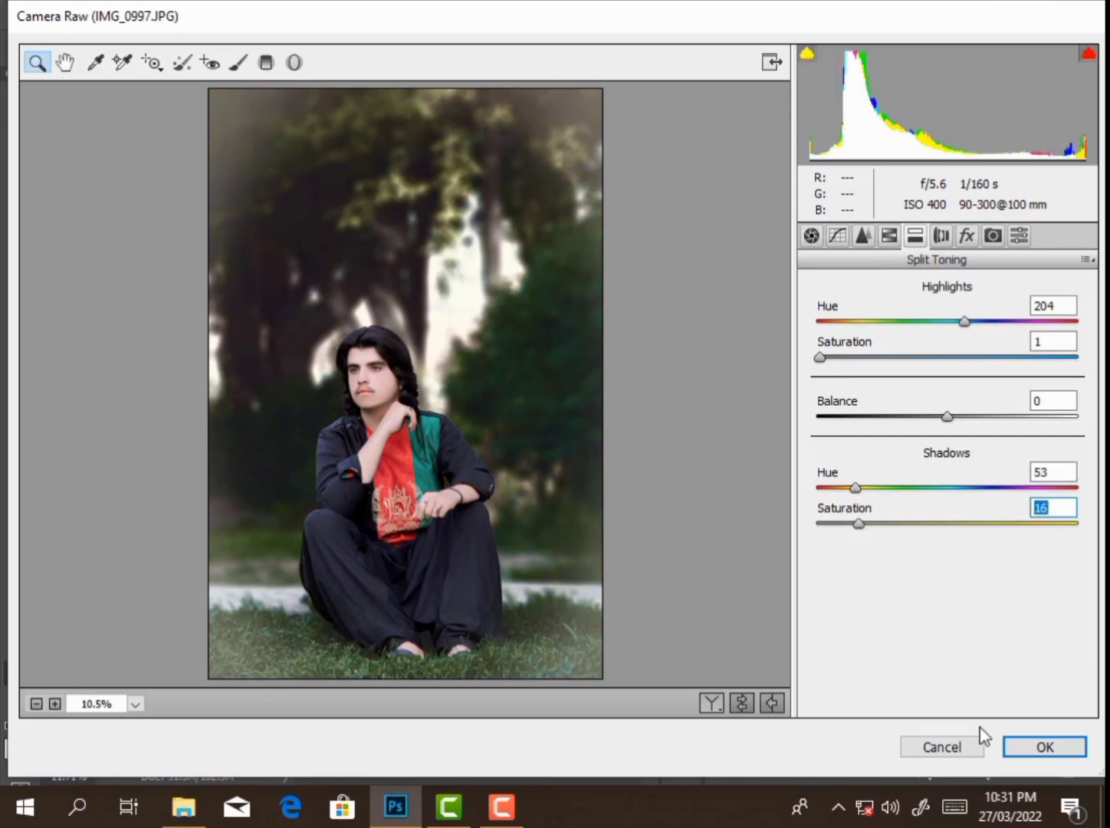
left_click(1020, 751)
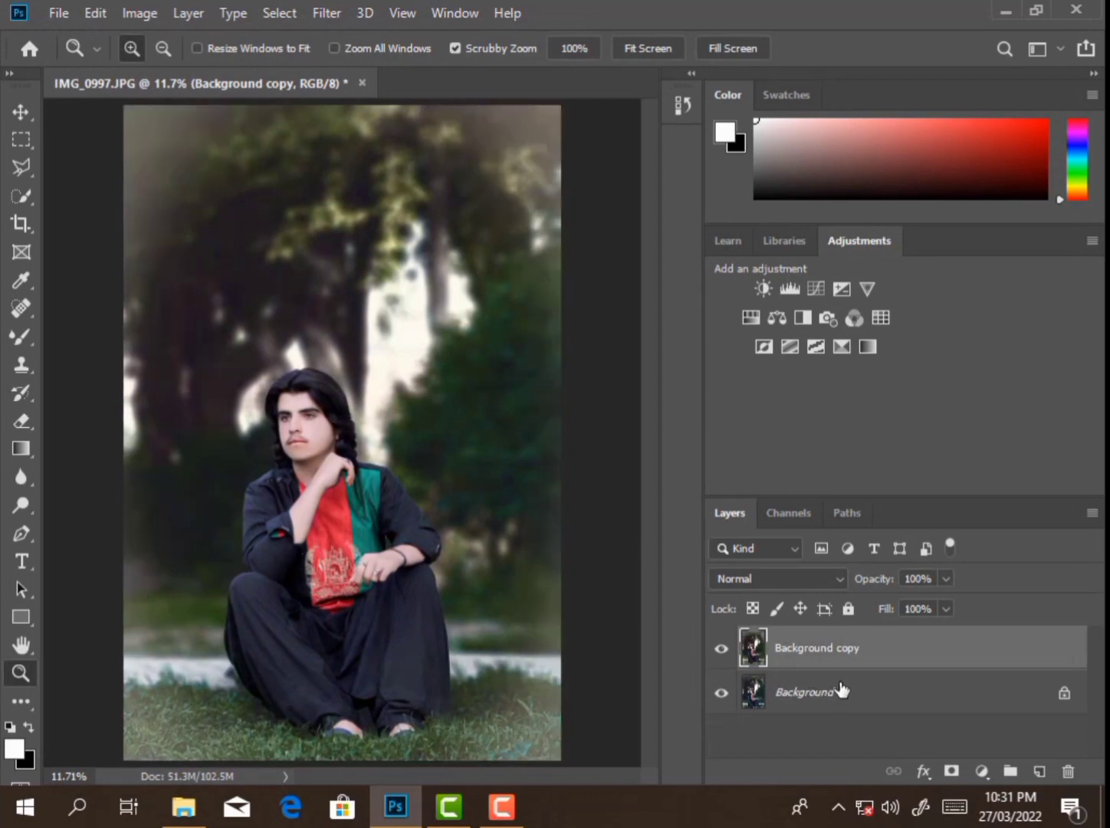
Step: Lower the toned copy's fill to 66% and merge it into the Background
left_click_drag(885, 609, 844, 633)
right_click(840, 645)
left_click(732, 654)
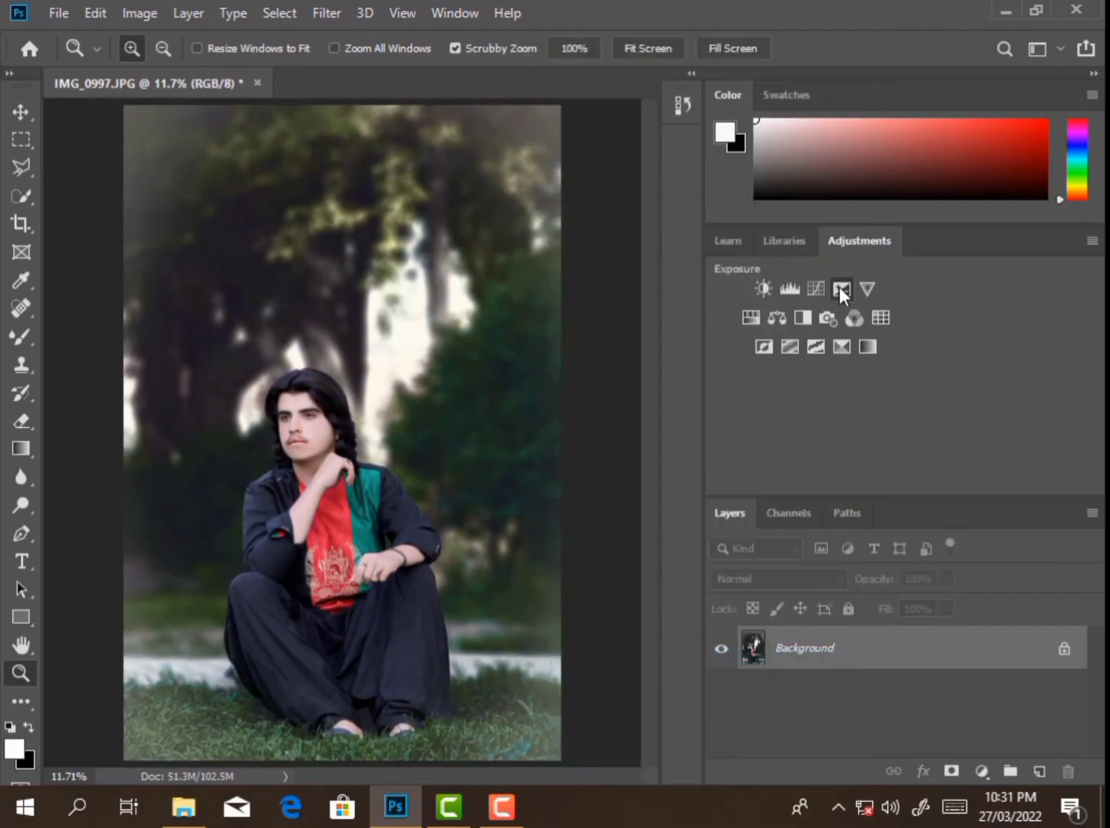
Step: Add an Exposure adjustment of +0.06 with gamma 0.98 and merge it into the Background
left_click(842, 289)
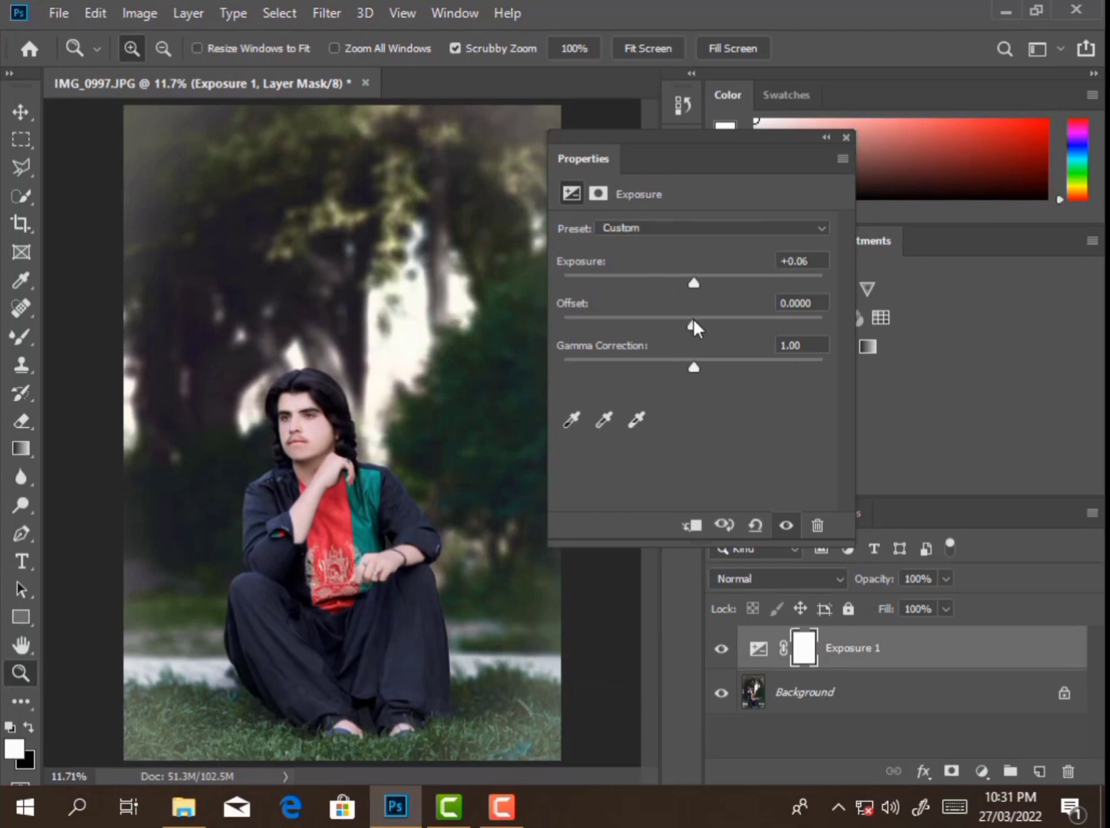
left_click_drag(693, 321, 697, 366)
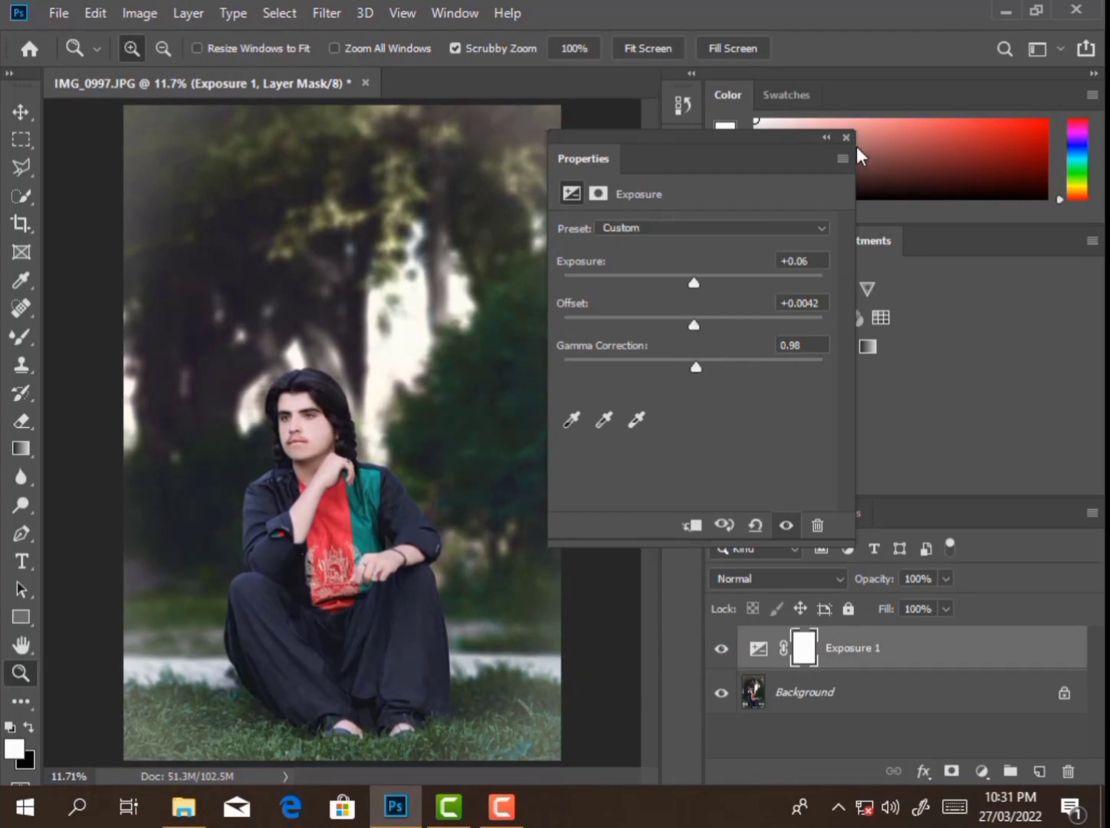
left_click(725, 655)
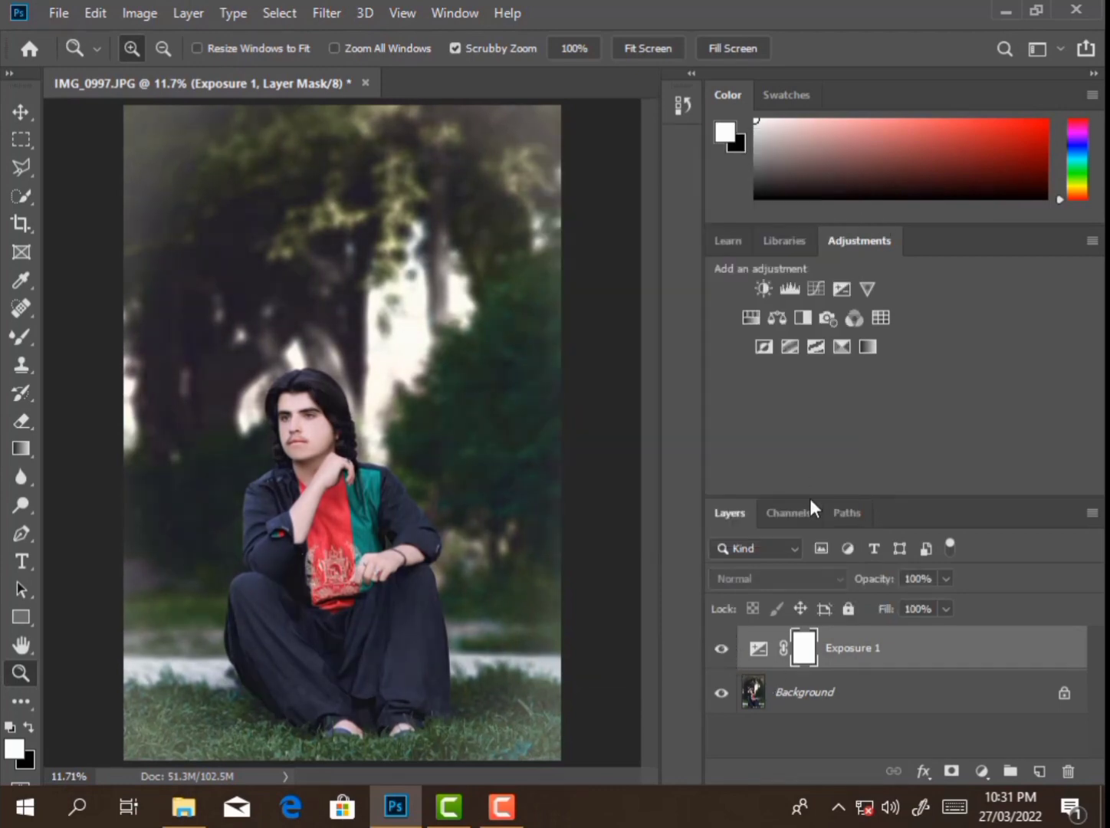
right_click(879, 657)
key("Escape")
key("ctrl+e")
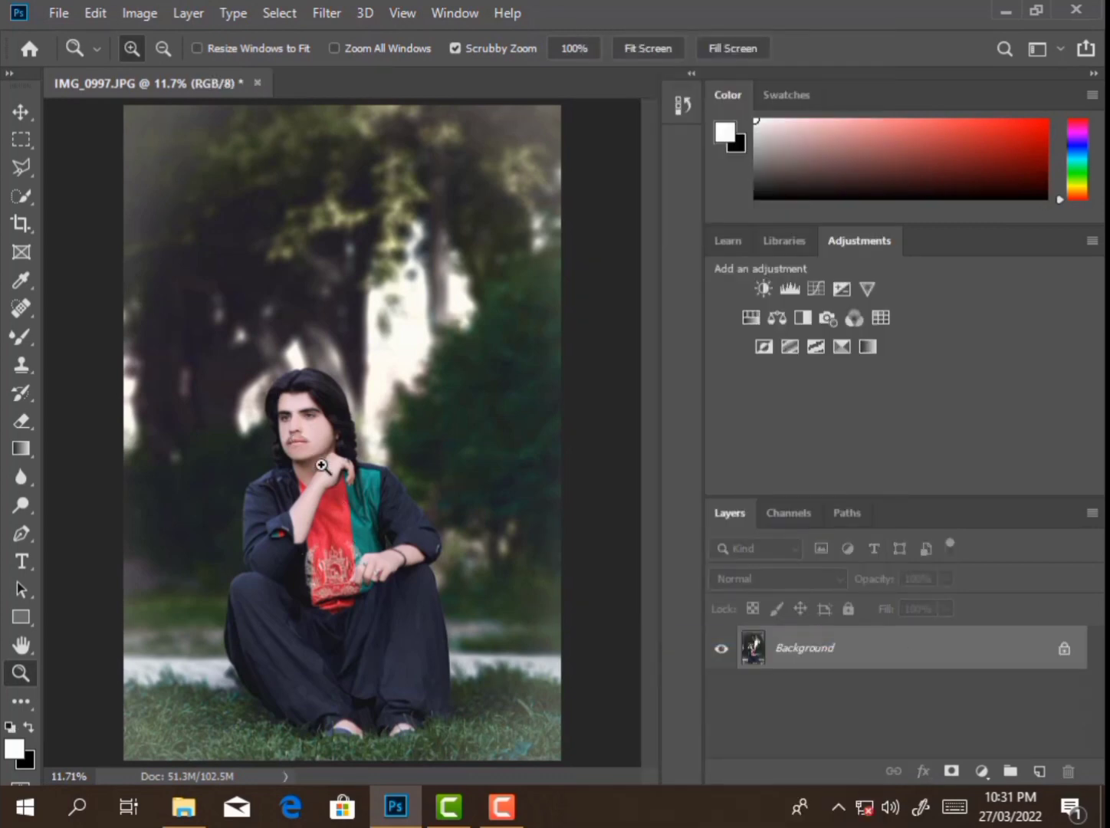
scroll(317, 463, "up", 5, "alt")
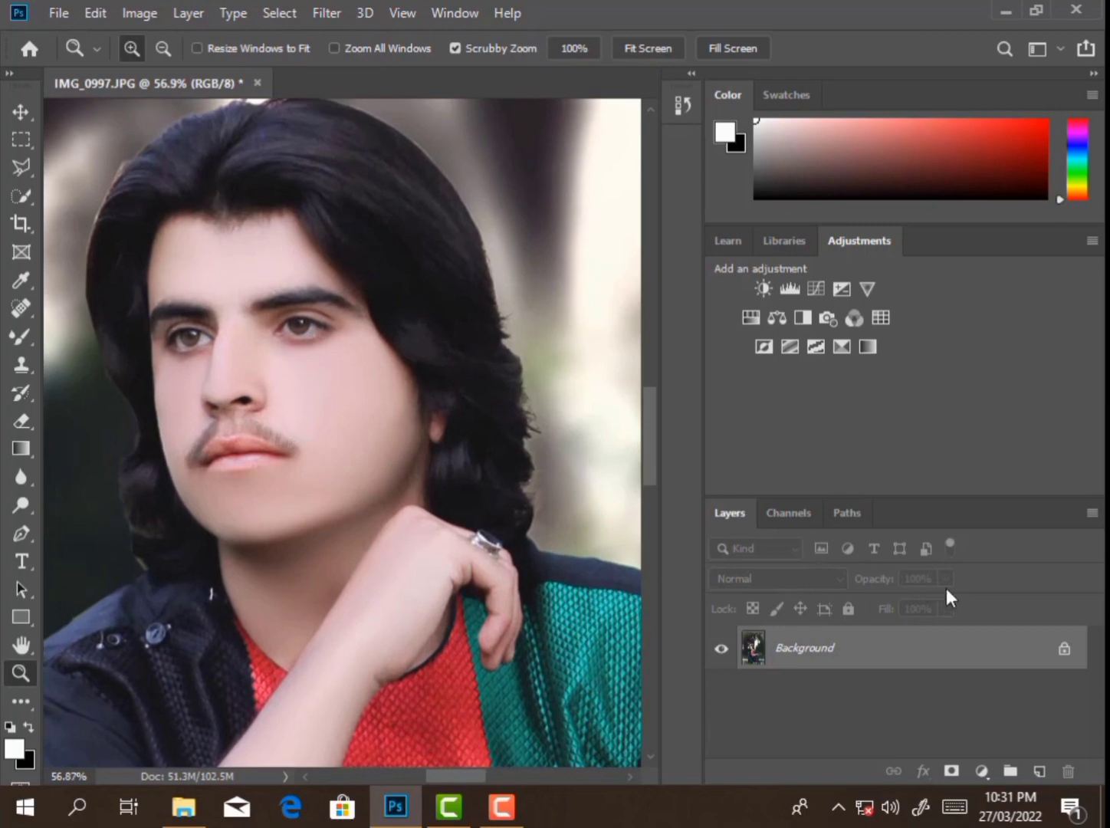
Step: Duplicate the Background layer and sample the skin tone from the cheek
left_click_drag(966, 641, 1039, 771)
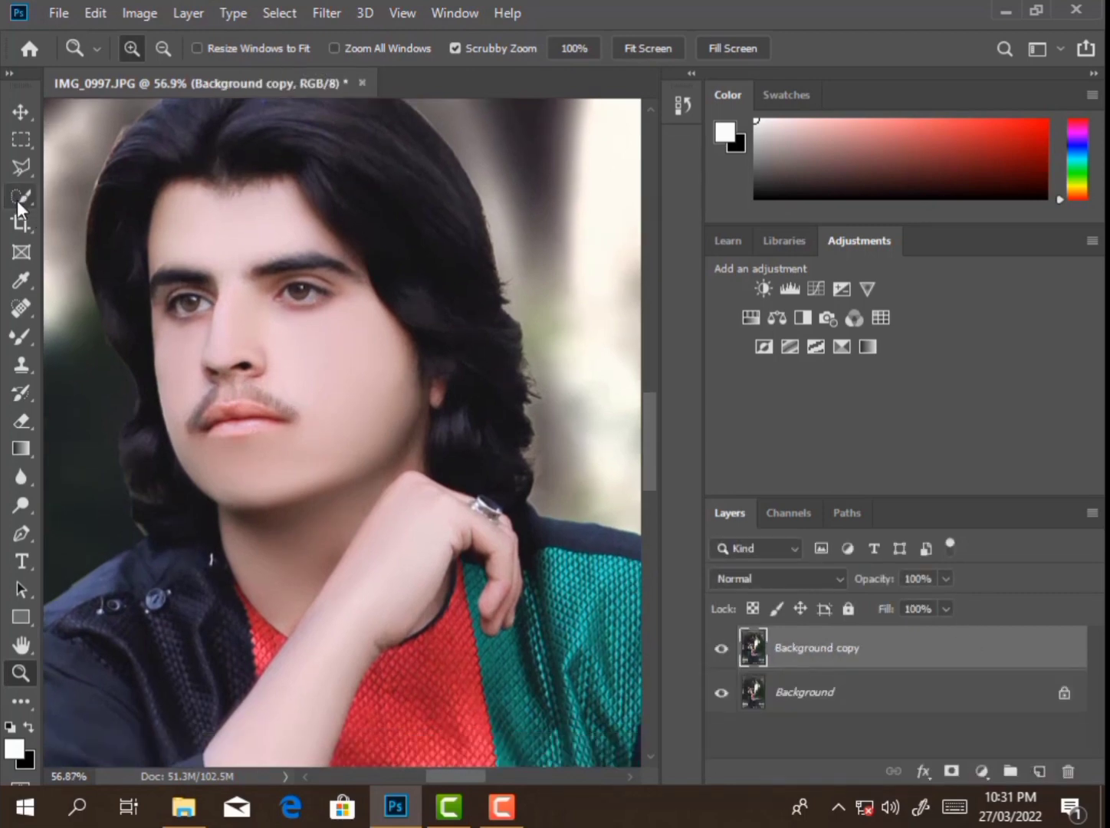
left_click(22, 197)
left_click(21, 280)
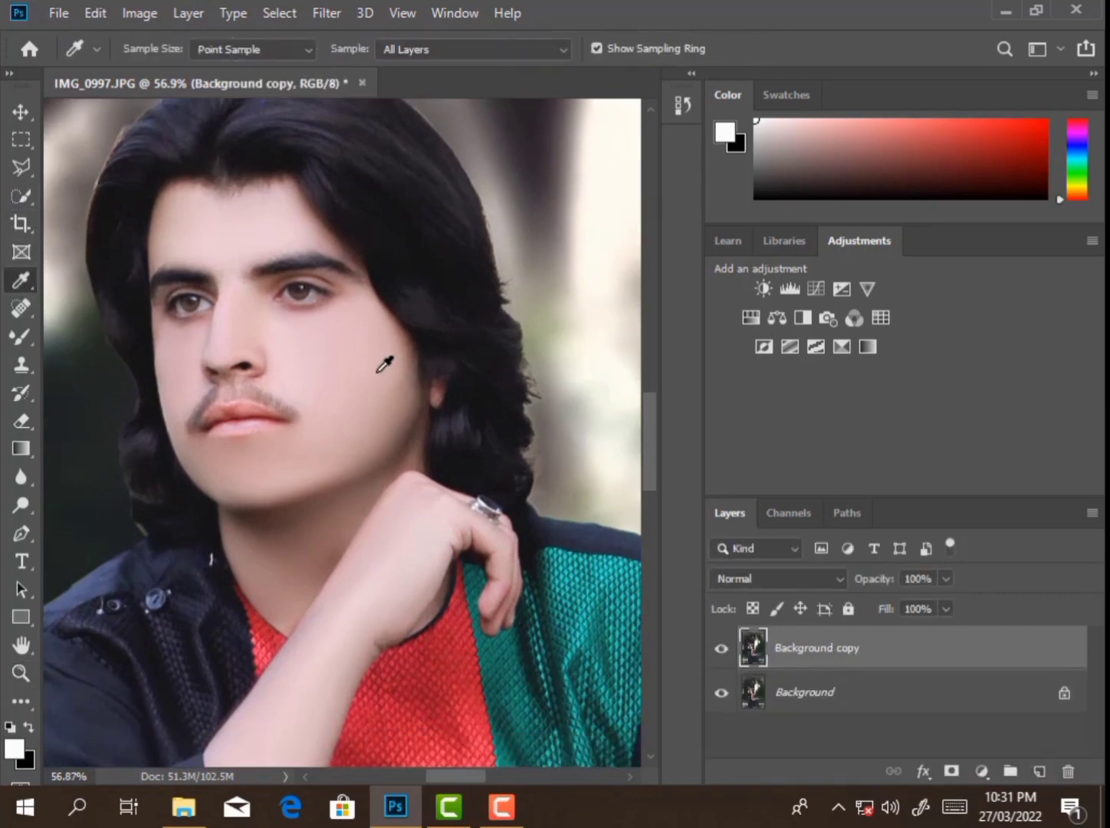
left_click(346, 360)
Step: Set up a soft Brush at 25% opacity, 31% flow and 0% hardness
right_click(21, 336)
left_click(74, 333)
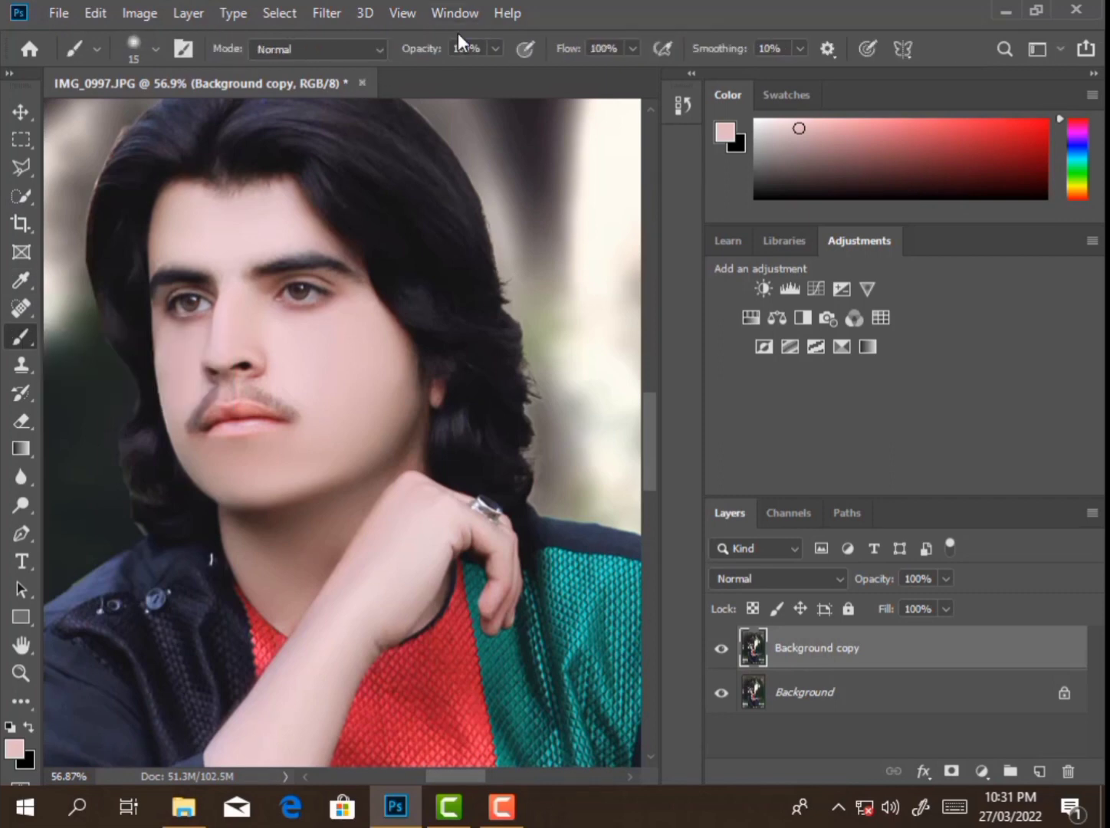
left_click_drag(422, 48, 357, 76)
left_click_drag(565, 50, 486, 88)
key("bracketright")
key("bracketright")
key("bracketright")
right_click(308, 478)
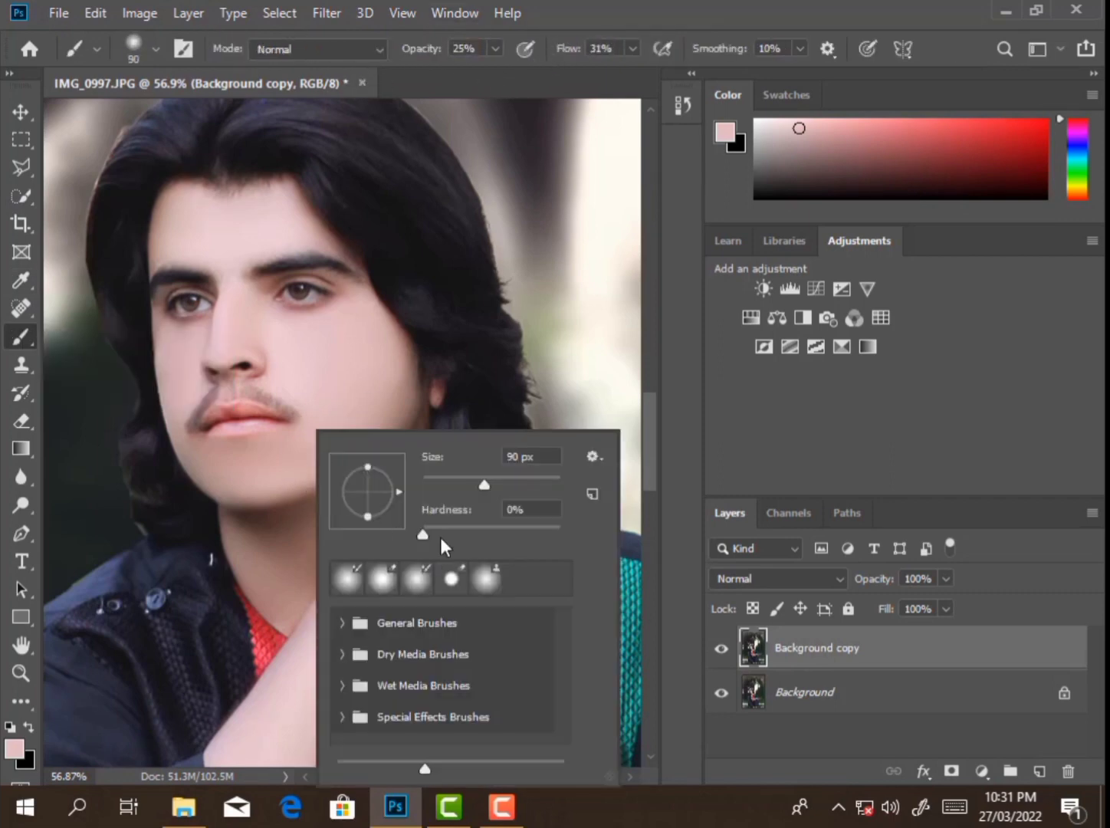
left_click_drag(436, 535, 445, 535)
left_click(888, 631)
Step: Paint the sampled skin tone over the chin and jawline, then compare before and after
key("bracketright")
key("bracketright")
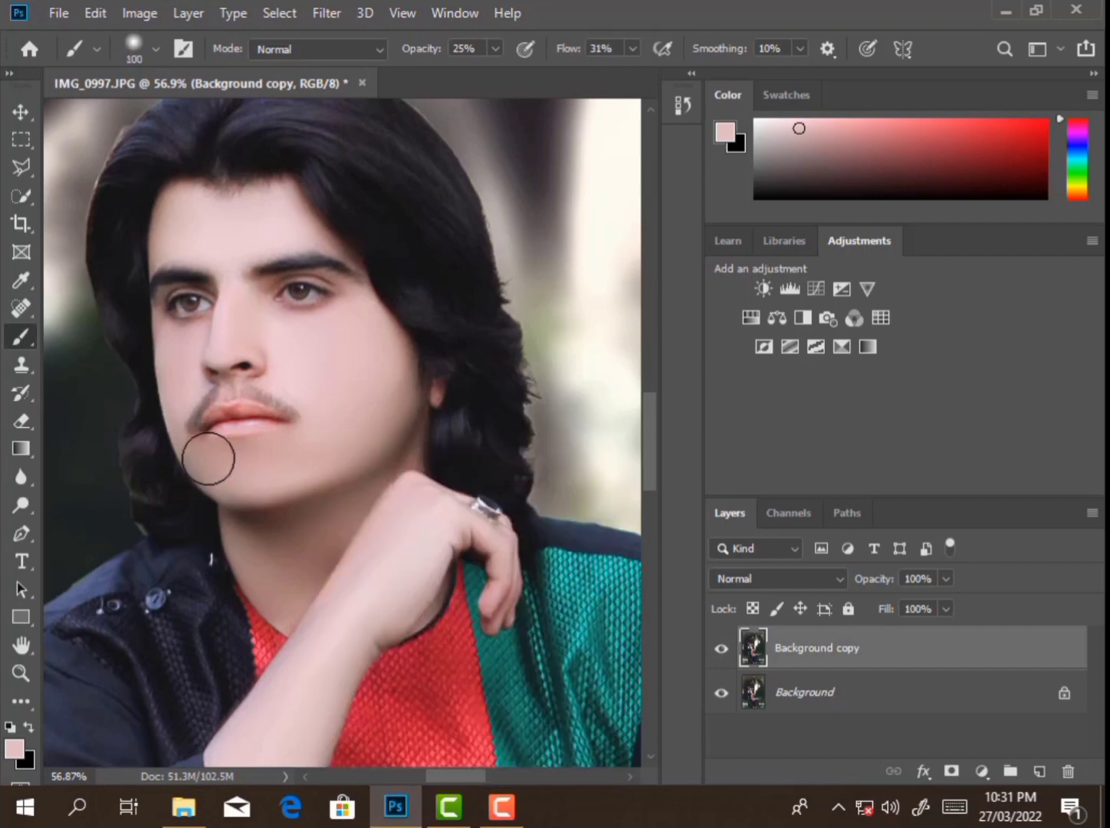
mouse_move(207, 459)
left_mouse_down()
mouse_move(302, 457)
mouse_move(240, 454)
mouse_move(228, 471)
left_mouse_up()
key("bracketright")
mouse_move(266, 533)
left_mouse_down()
mouse_move(302, 533)
mouse_move(354, 496)
mouse_move(410, 411)
left_mouse_up()
key("bracketleft")
key("bracketleft")
left_click(720, 649)
left_click(721, 649)
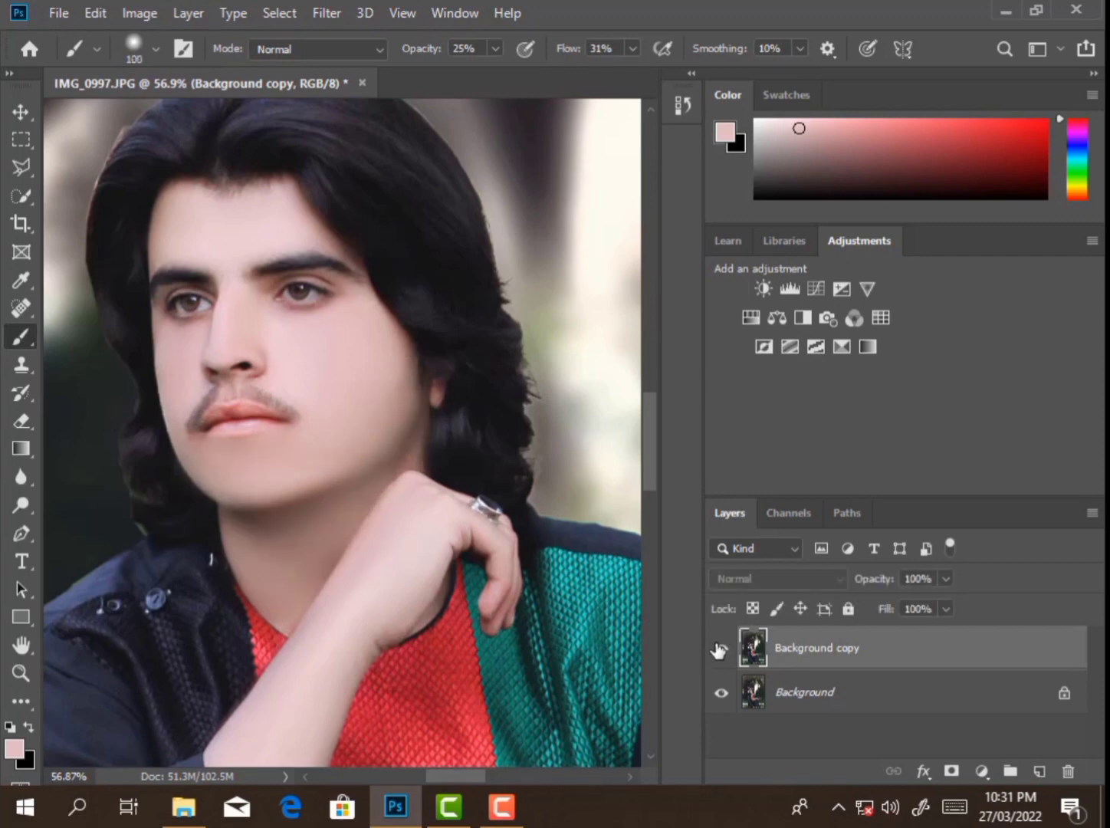
left_click(20, 673)
right_click(349, 445)
Step: Fit the photo in view and flatten the layers into one Background
left_click(349, 442)
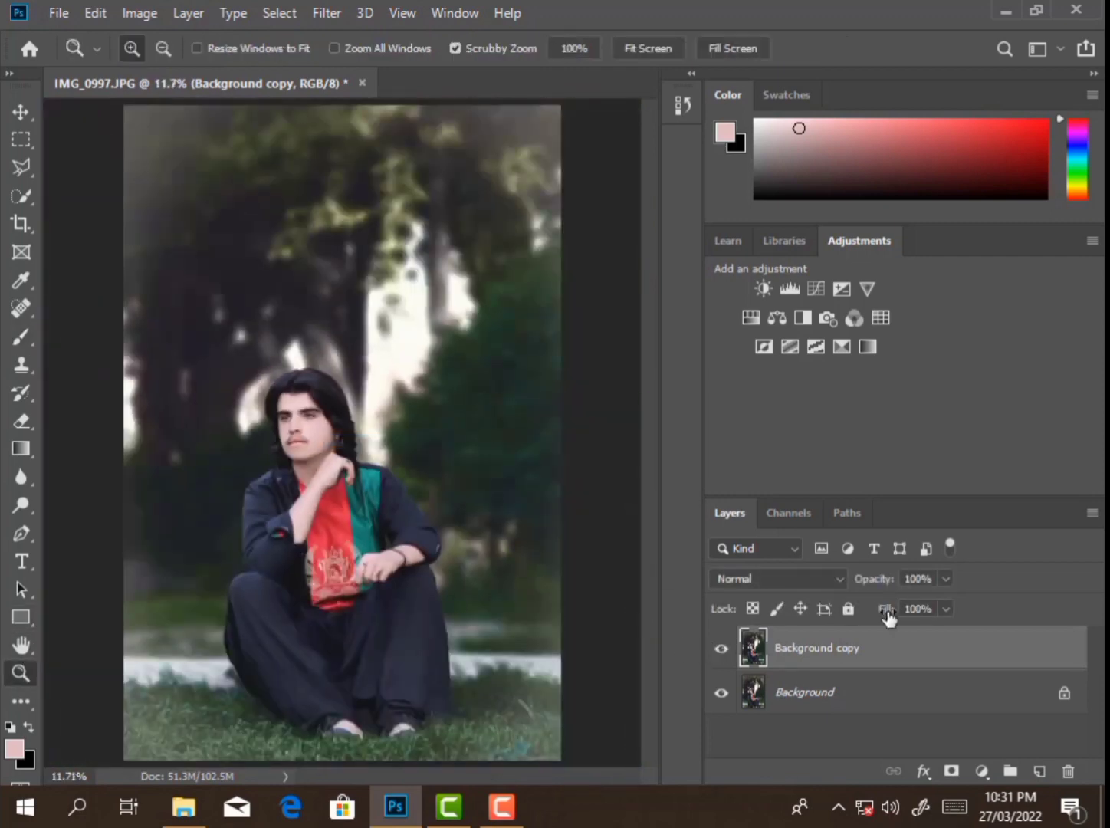
right_click(874, 648)
left_click(708, 675)
Step: Zoom in on the eyes, duplicate the Background, and select the Dodge tool
left_click_drag(283, 435, 396, 361)
left_click(397, 361)
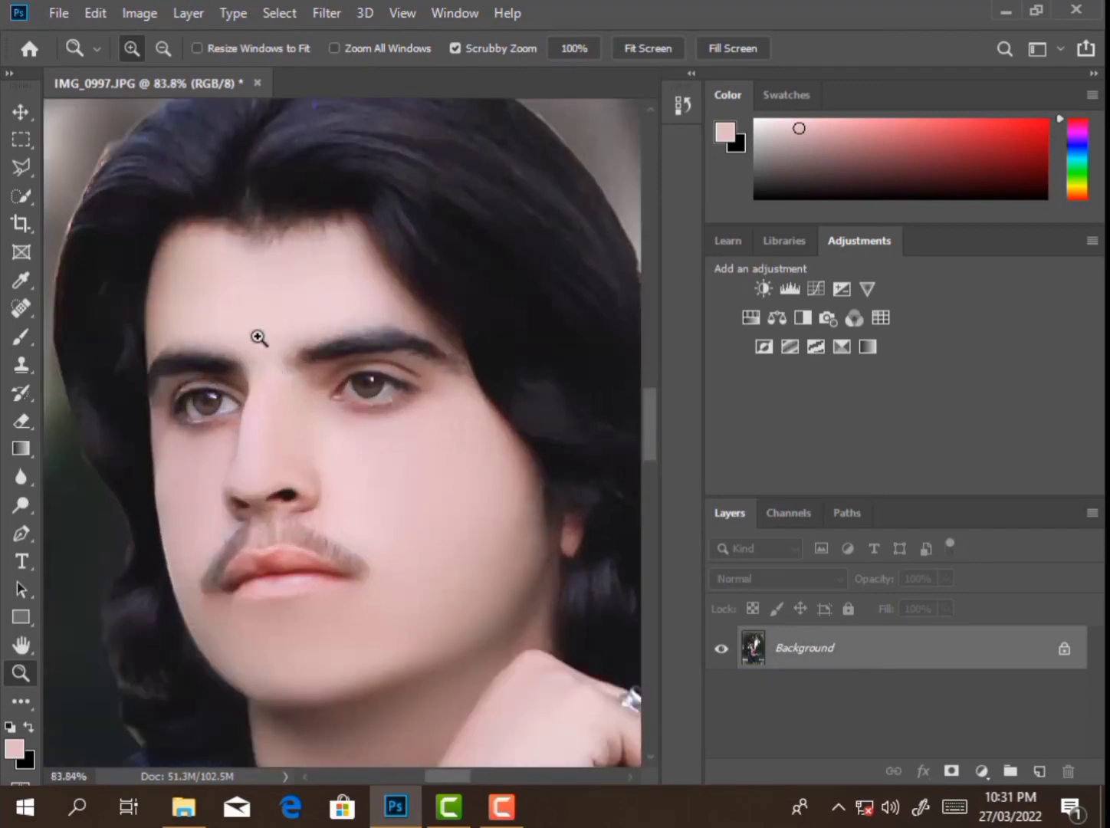
left_click(257, 334)
left_click_drag(805, 647, 1040, 778)
scroll(129, 507, "down", 1)
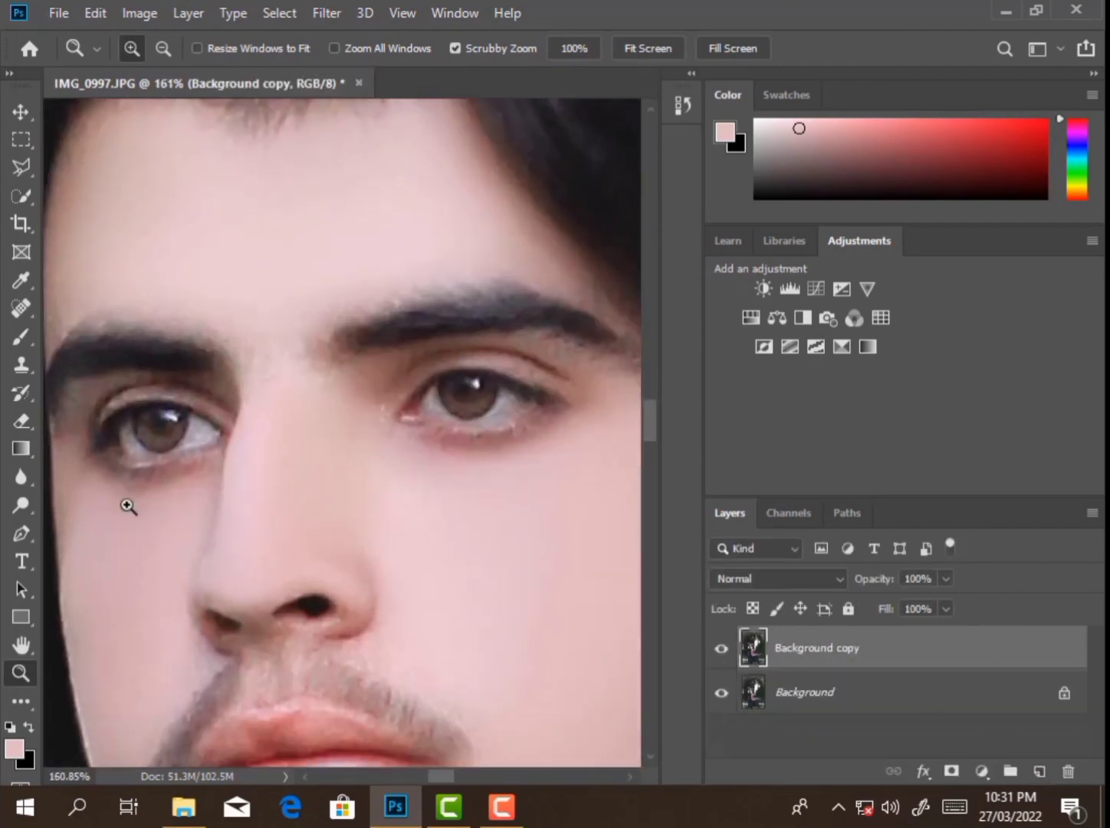
left_click(22, 506)
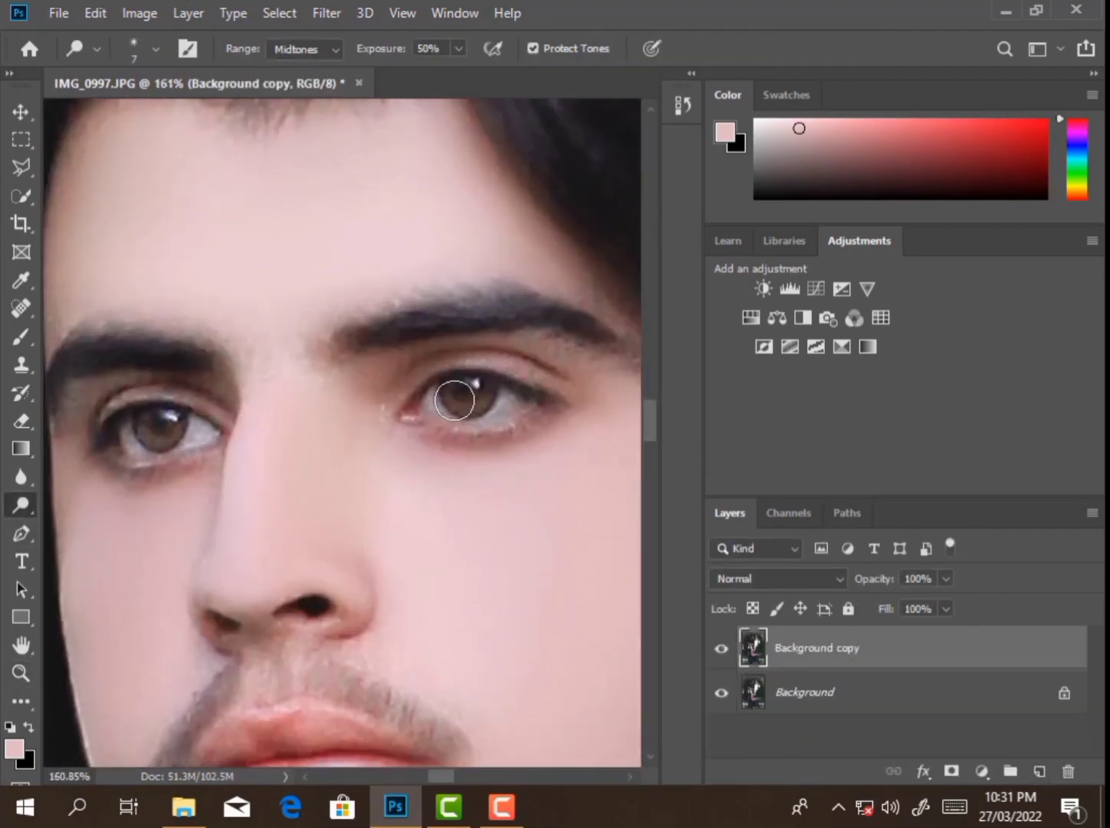
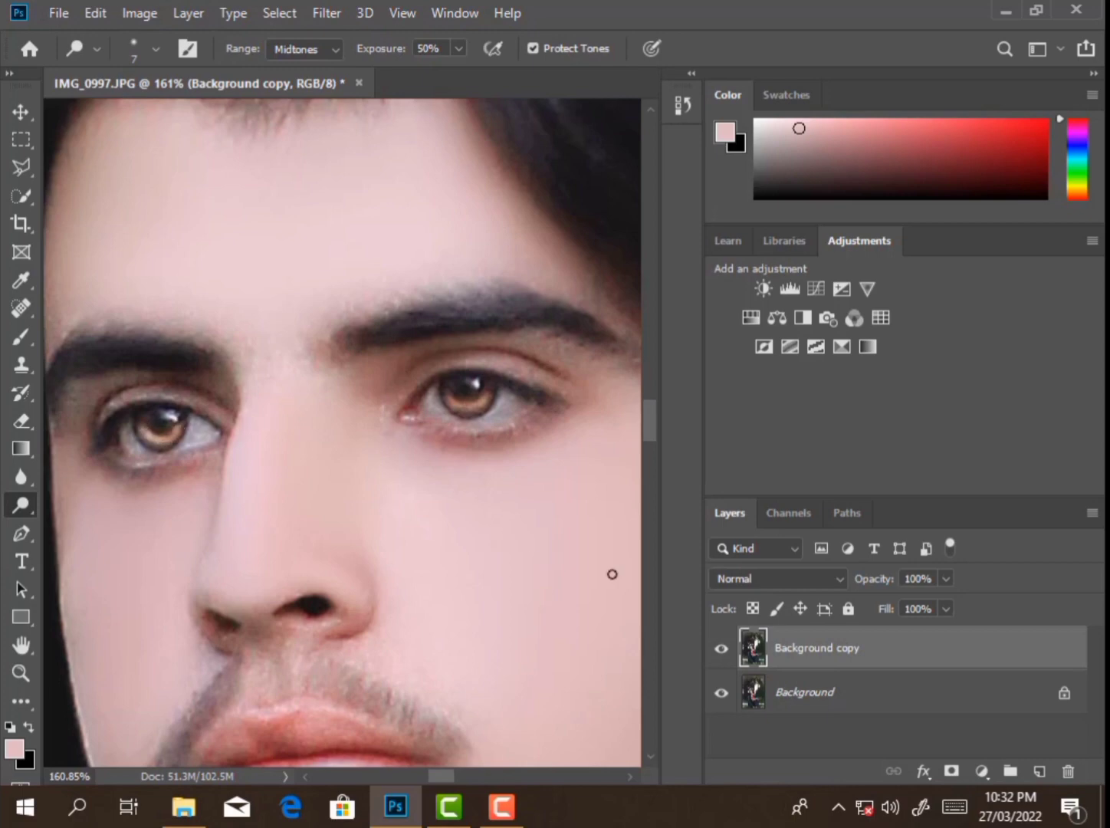
Step: Flatten the image into a single Background layer and zoom in on the face
left_click(19, 673)
mouse_move(342, 328)
left_mouse_down()
mouse_move(394, 571)
mouse_move(292, 449)
left_mouse_up()
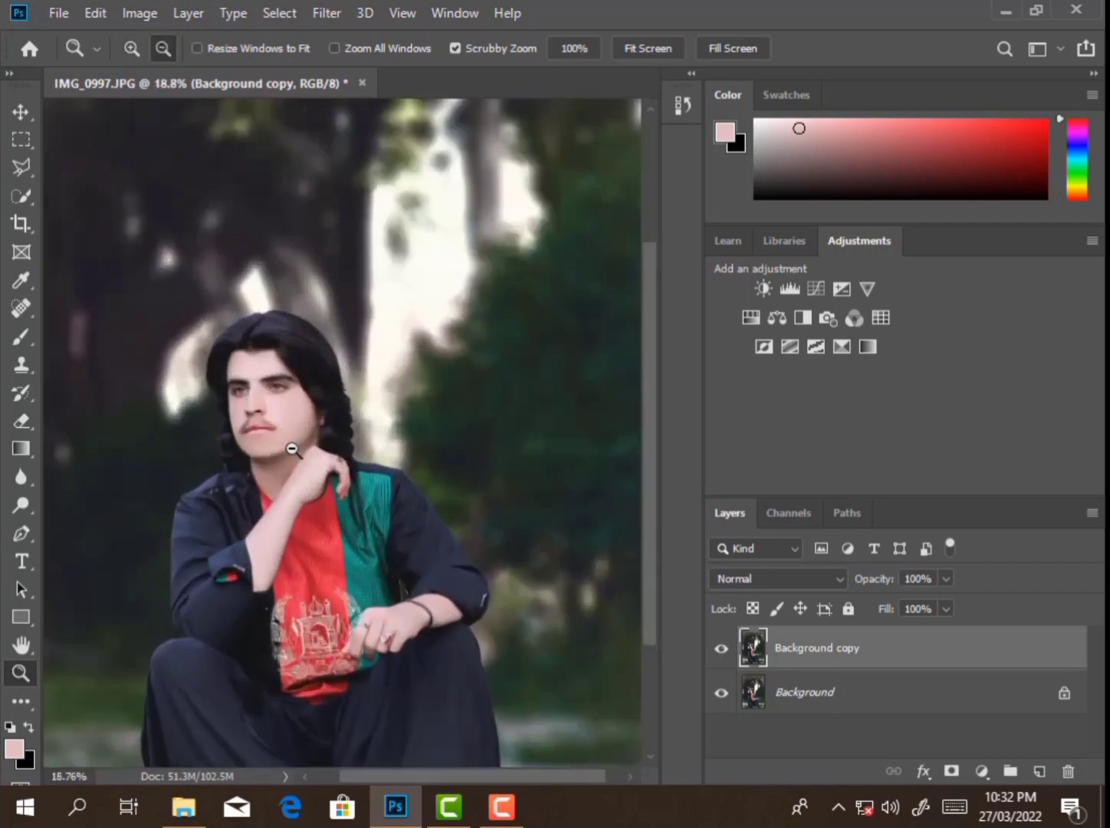
right_click(822, 646)
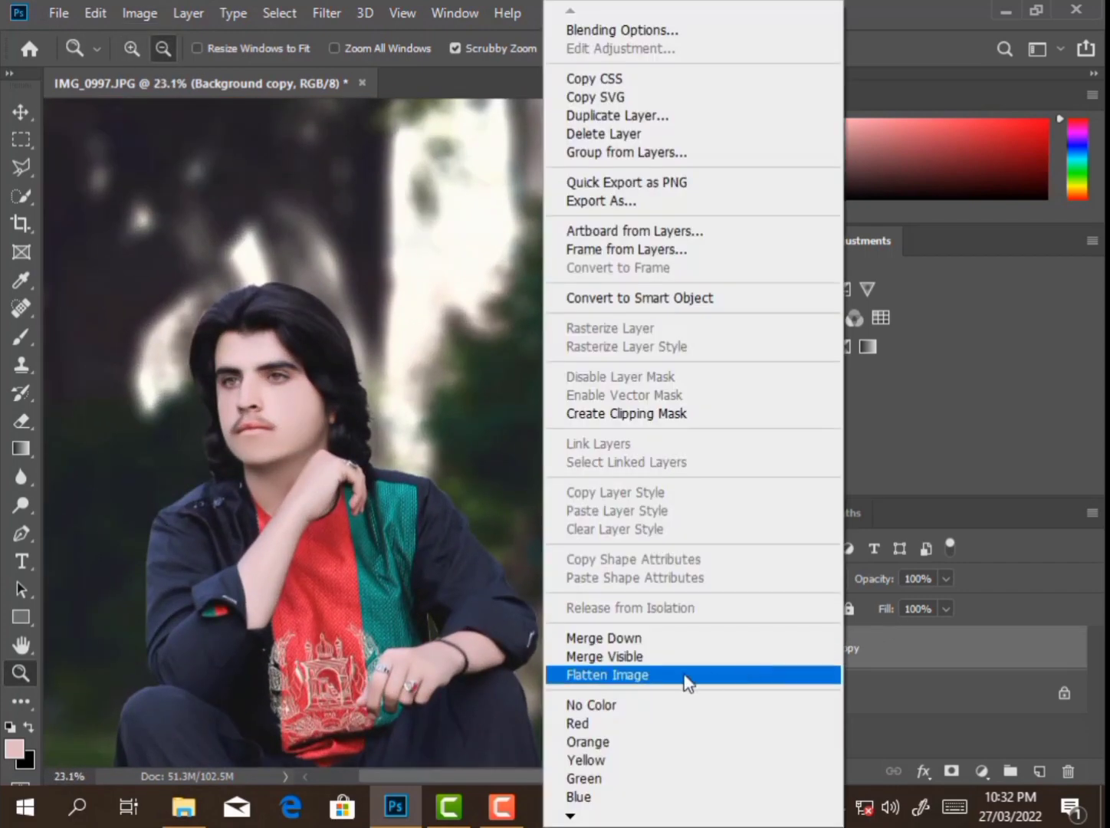
left_click(684, 676)
left_click_drag(206, 388, 446, 555)
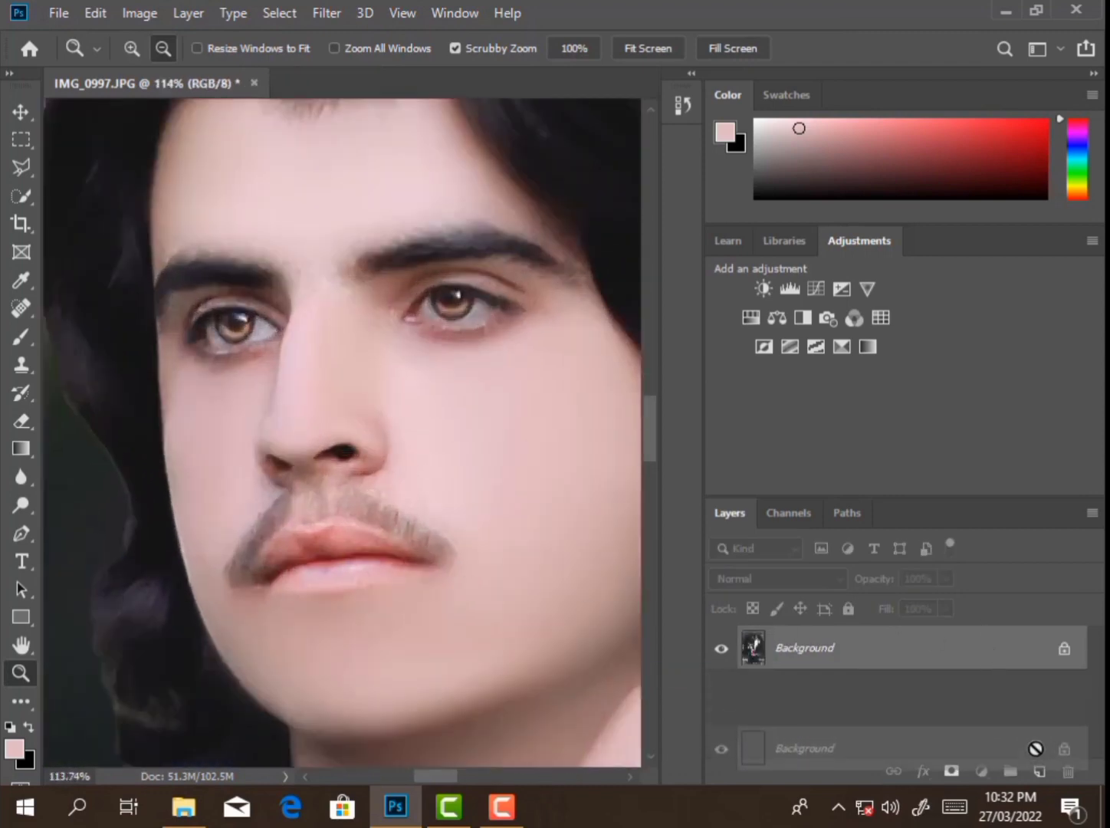
left_click_drag(989, 630, 1039, 771)
scroll(565, 712, "down", 2)
Step: Duplicate the Background layer and set the foreground colour to pure red
key("i")
left_click(14, 748)
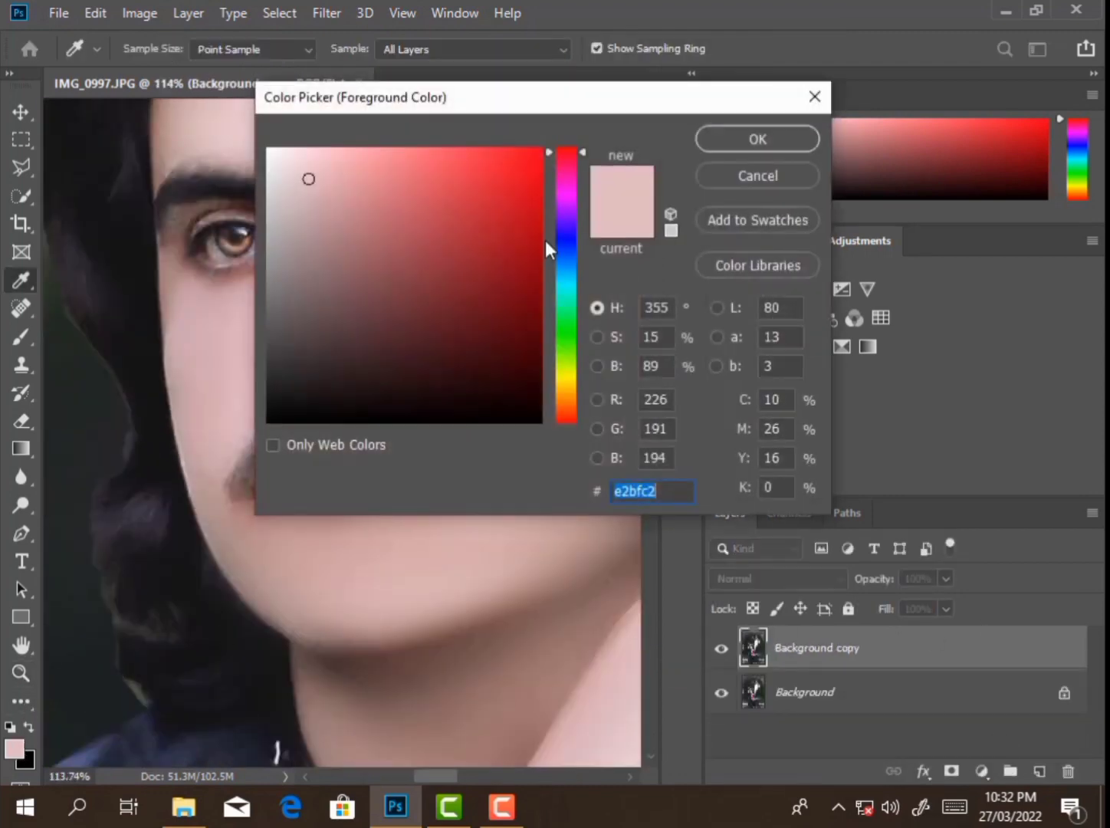
left_click_drag(546, 240, 572, 133)
left_click(738, 135)
Step: Paint red over the lips with the Brush tool at 25% opacity
key("z")
left_click(21, 337)
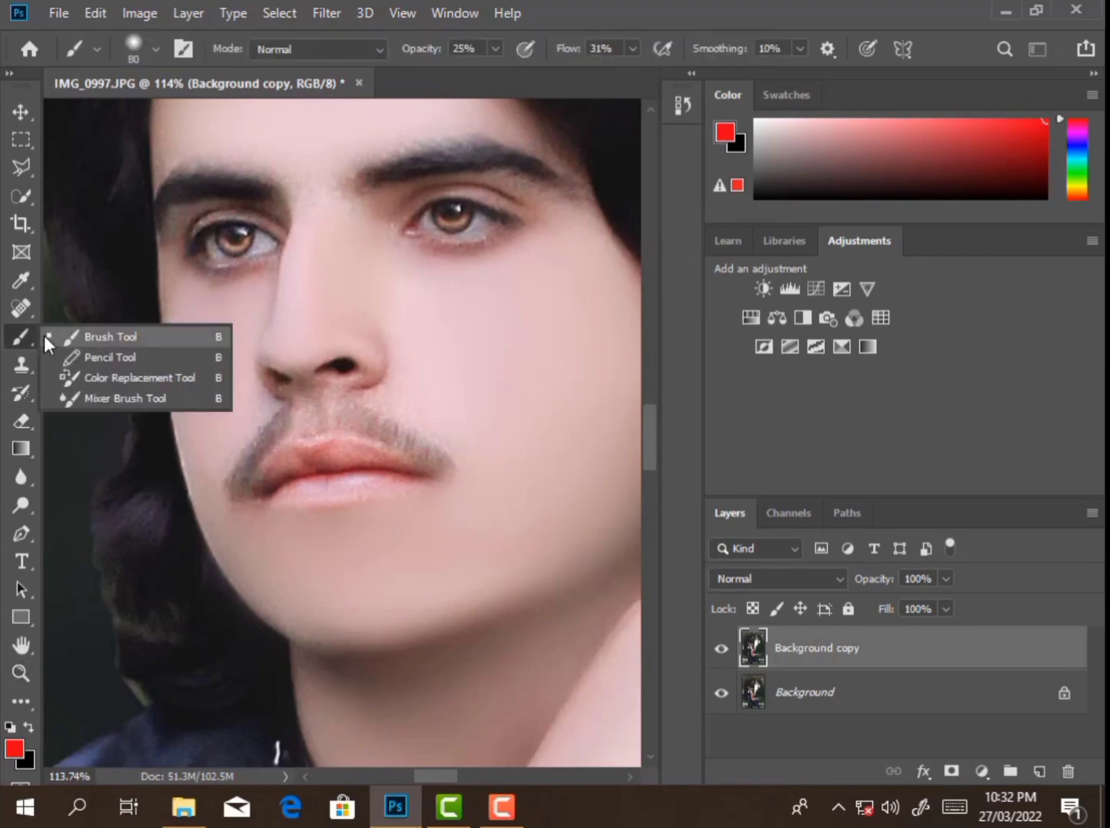
left_click(77, 332)
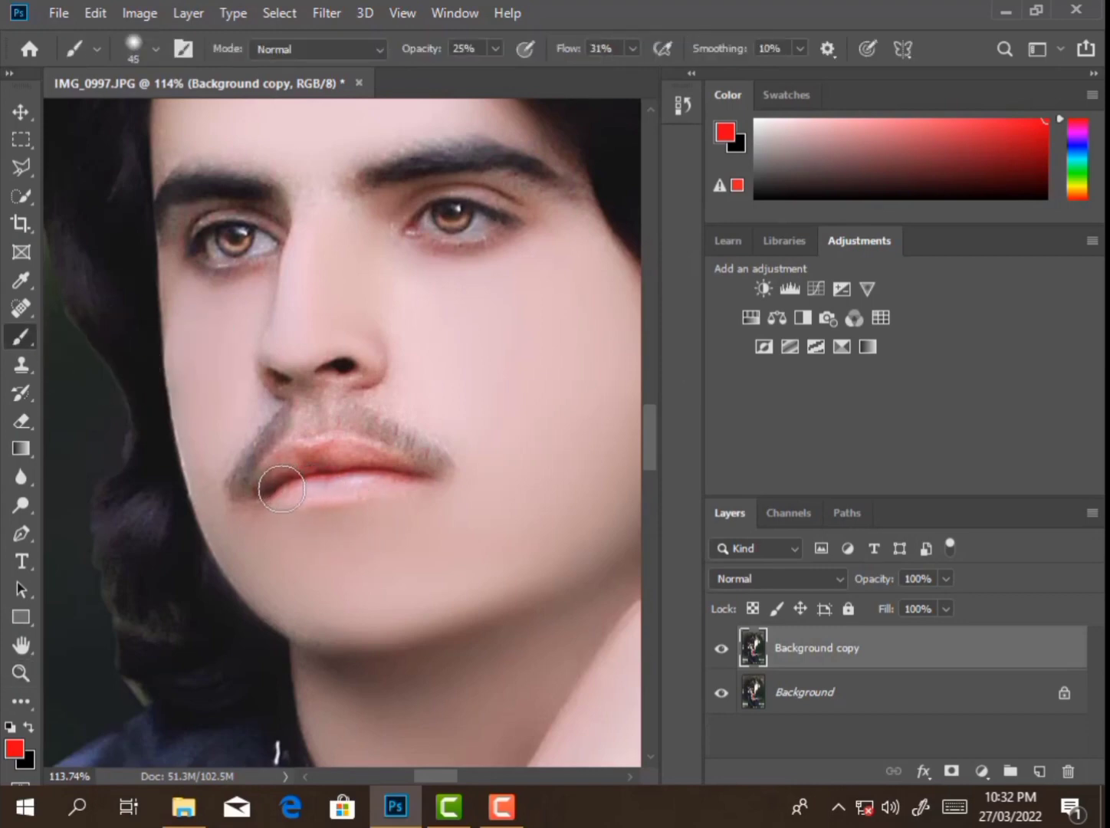
left_click_drag(282, 488, 381, 464)
Step: Fit the image on screen and lower the lip layer's fill to 75%
left_click(21, 674)
right_click(302, 420)
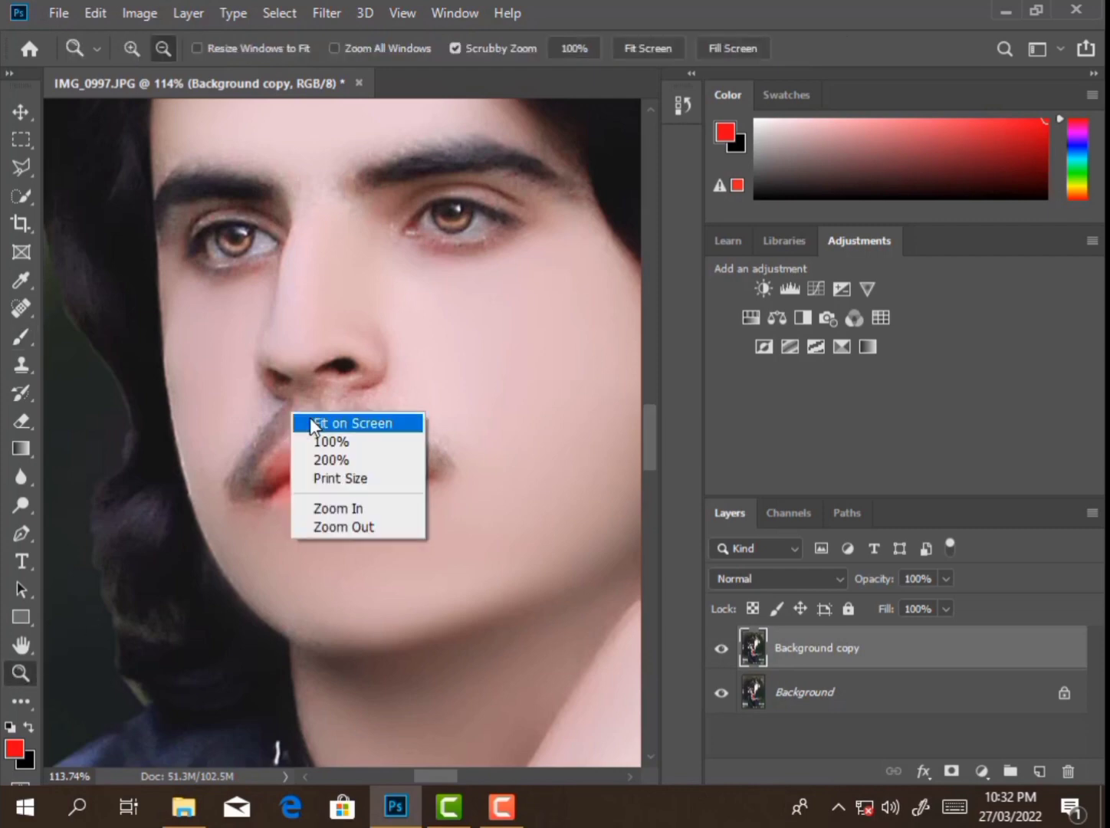
left_click(329, 424)
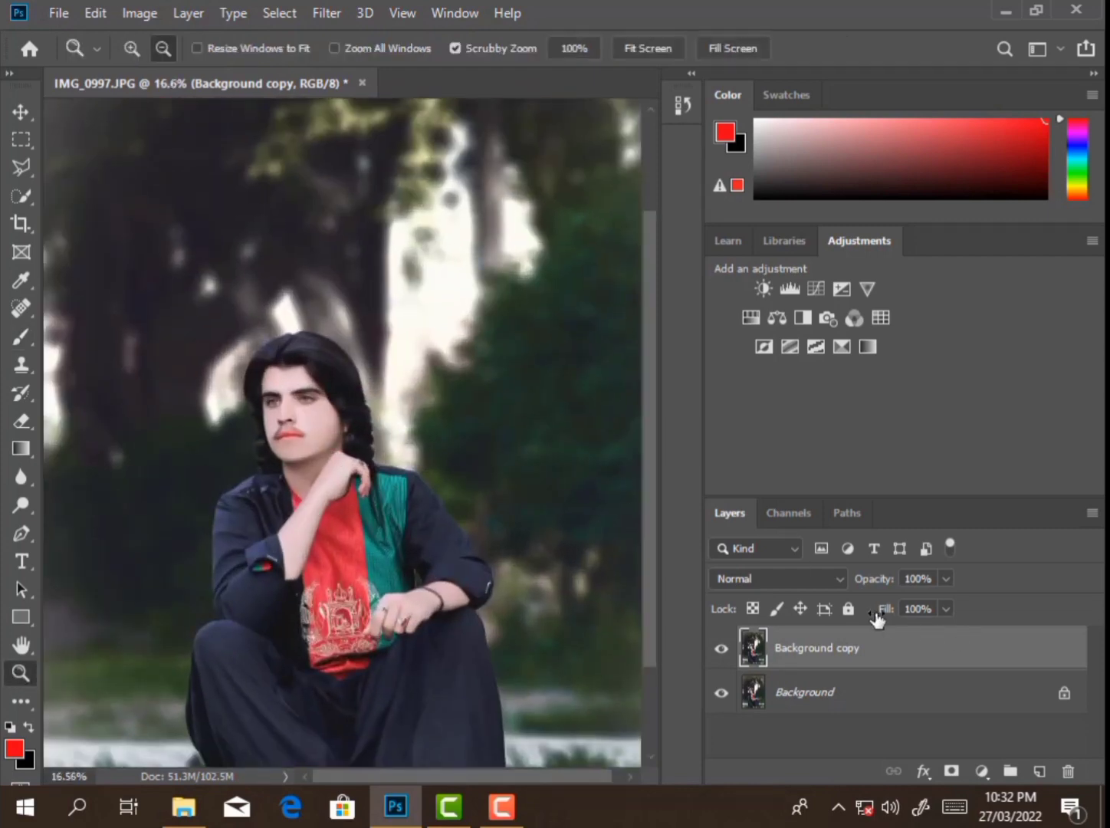
left_click_drag(876, 618, 850, 632)
left_click(723, 650)
Step: Merge all visible layers into the Background
scroll(488, 384, "down", 2)
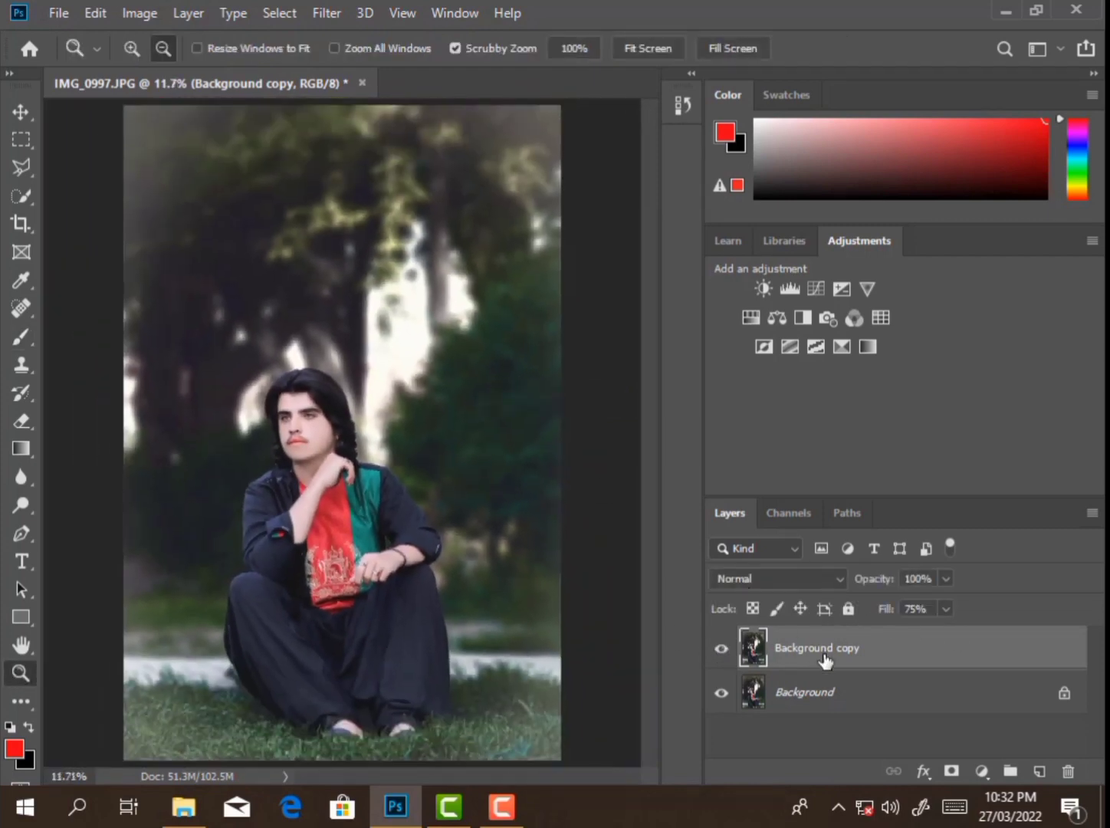
right_click(826, 661)
left_click(823, 657)
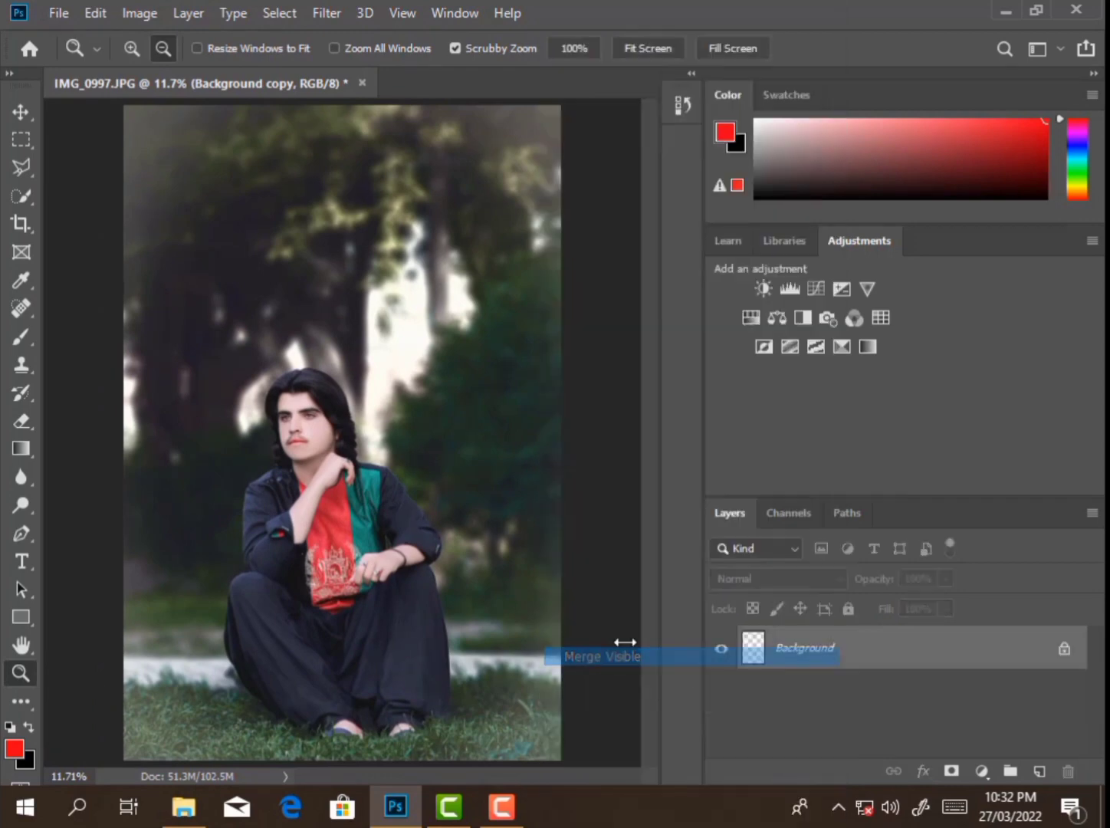
left_click(240, 228)
Step: Fit the image on screen and add a new empty layer above the Background
left_click(22, 140)
left_click(20, 672)
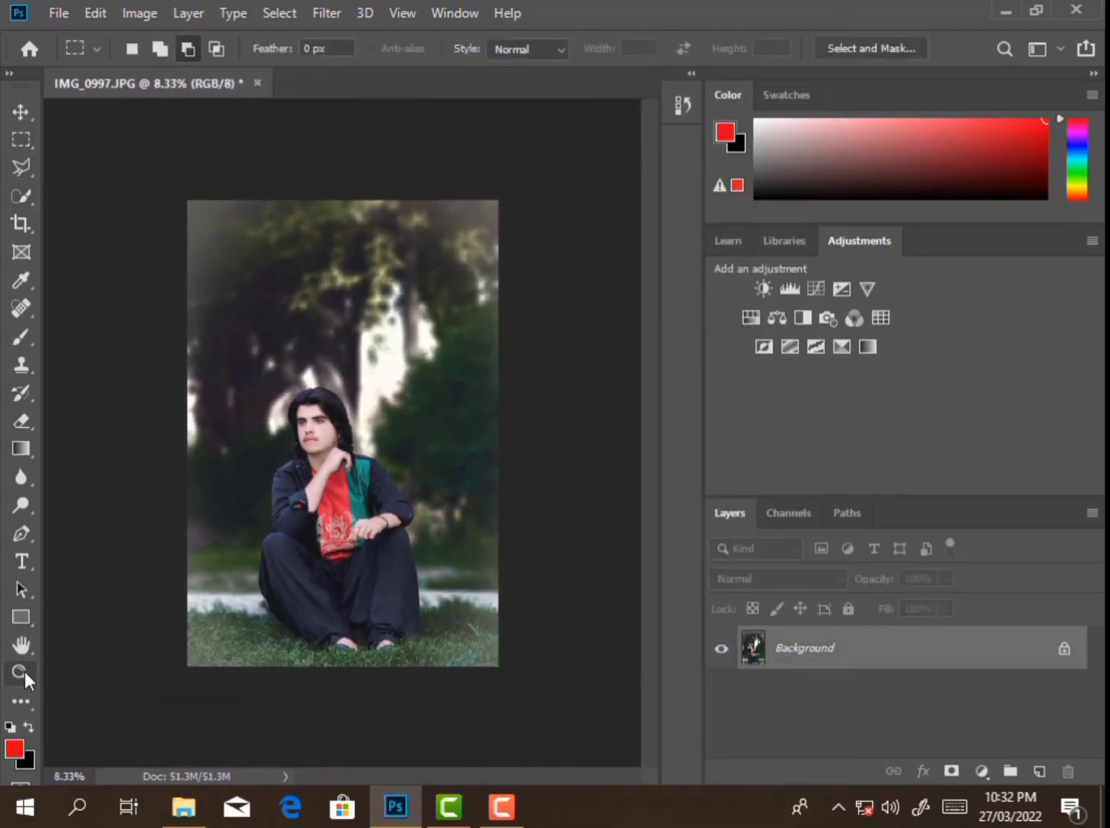
right_click(286, 424)
left_click(315, 446)
left_click_drag(1040, 746, 1036, 769)
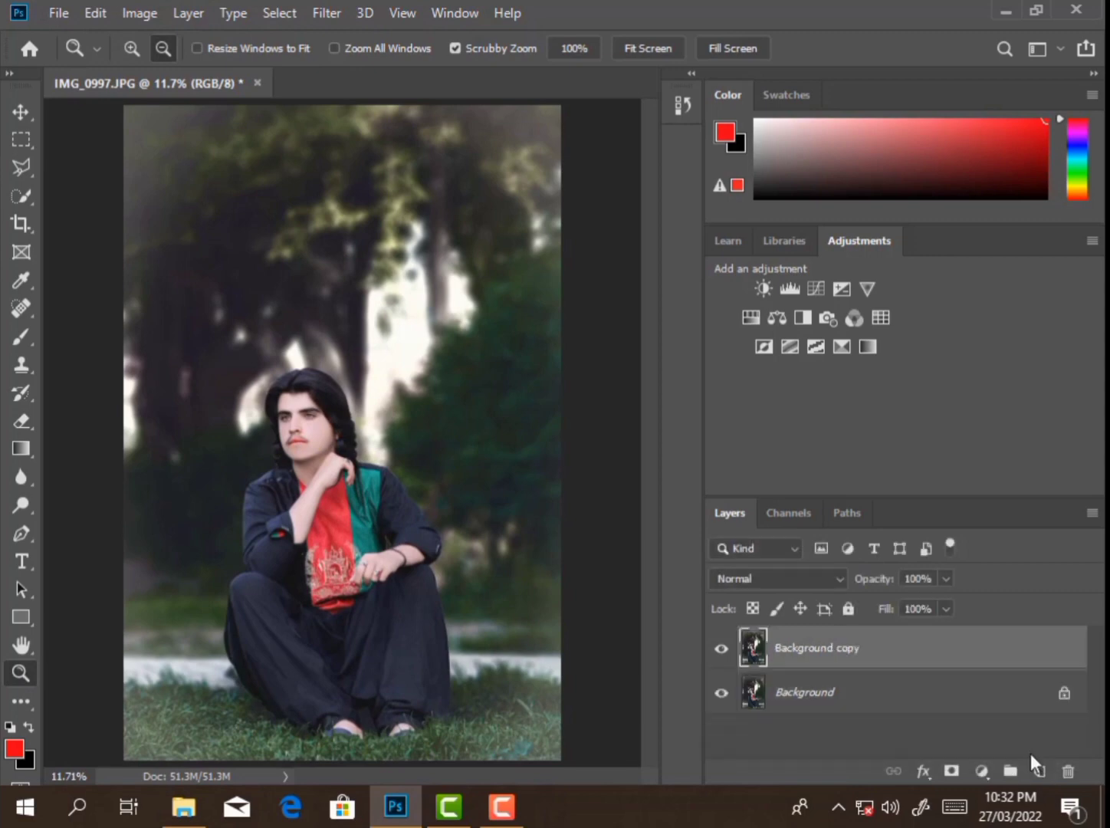
left_click(1039, 771)
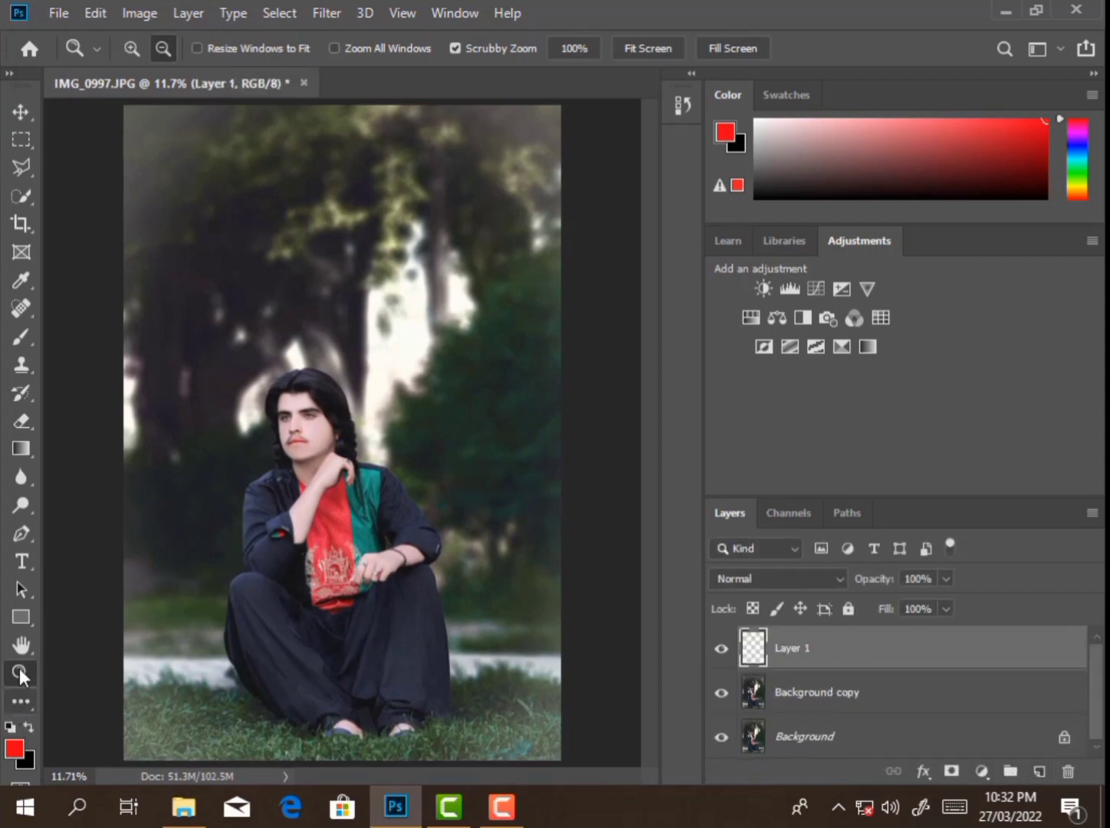
Step: Sample a light colour from the image and set the Brush to 78% opacity
left_click(20, 281)
left_click(405, 355)
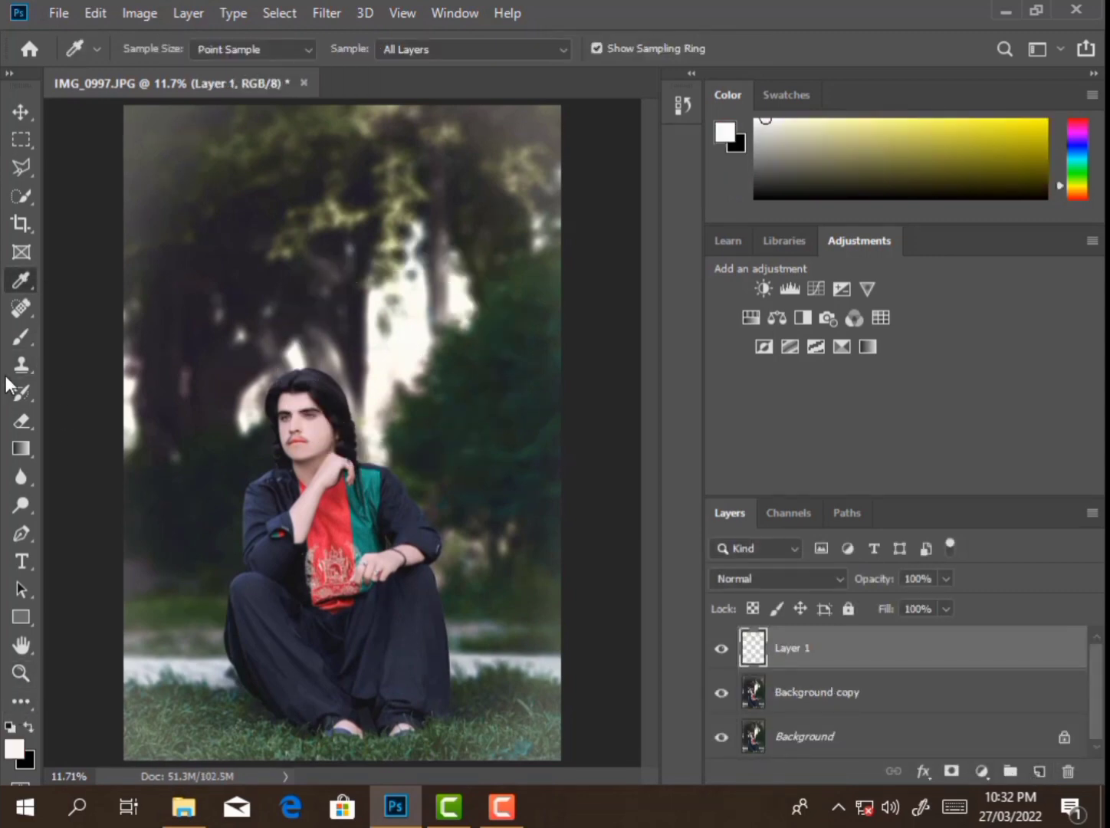
left_click(21, 337)
left_click(60, 338)
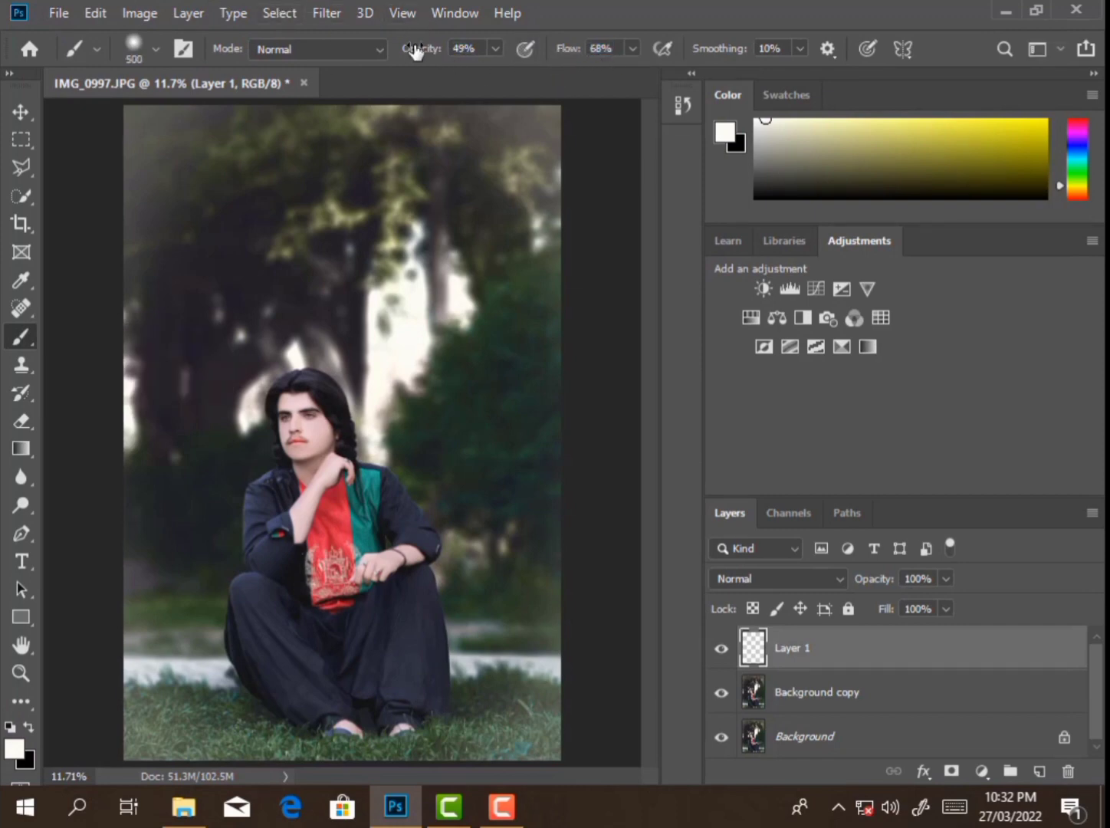
left_click_drag(415, 50, 448, 66)
right_click(418, 264)
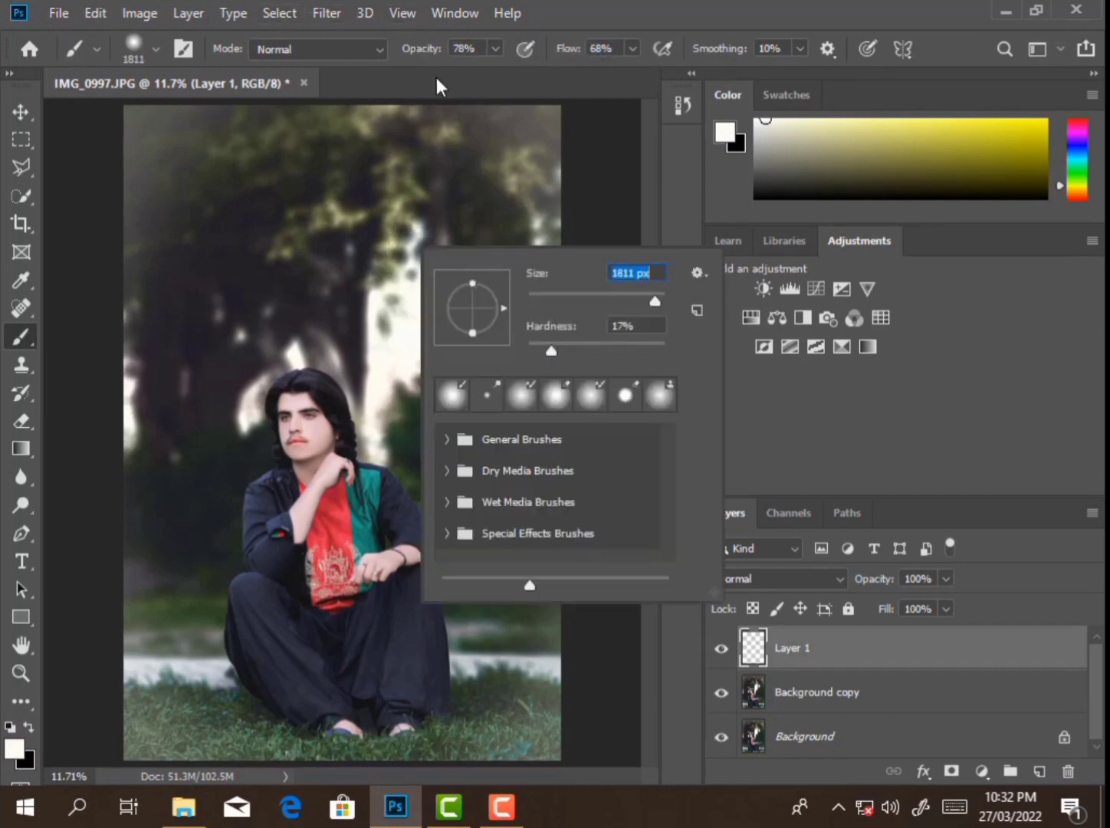
left_click(418, 60)
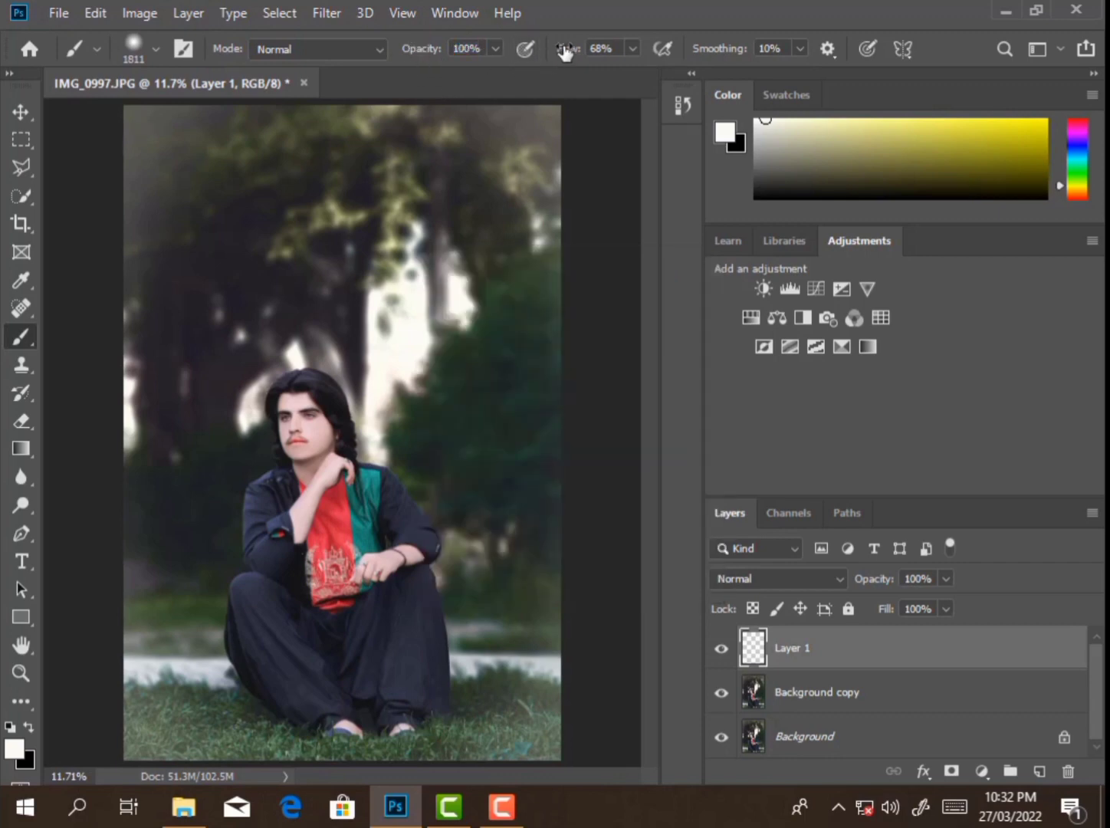
Step: Dab a small, fully soft white glow among the trees
key("bracketleft")
key("bracketleft")
key("bracketleft")
right_click(419, 380)
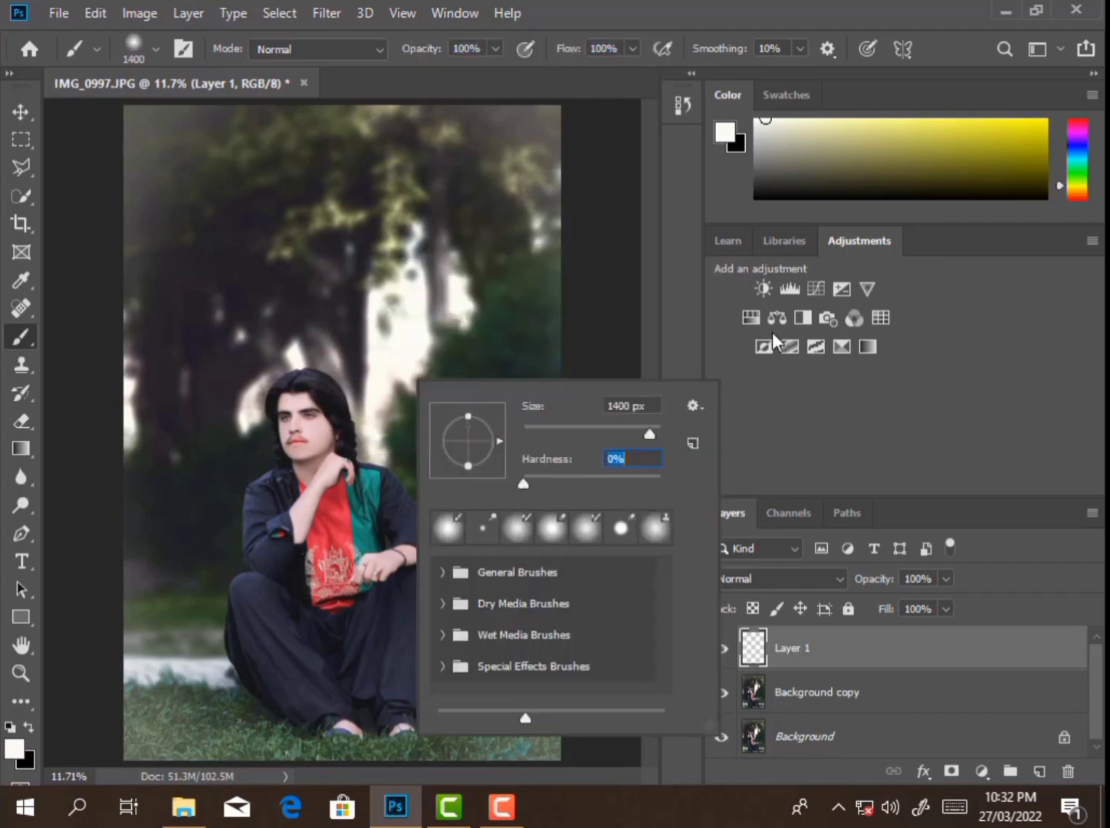
key("Return")
key("bracketleft")
key("bracketleft")
key("bracketleft")
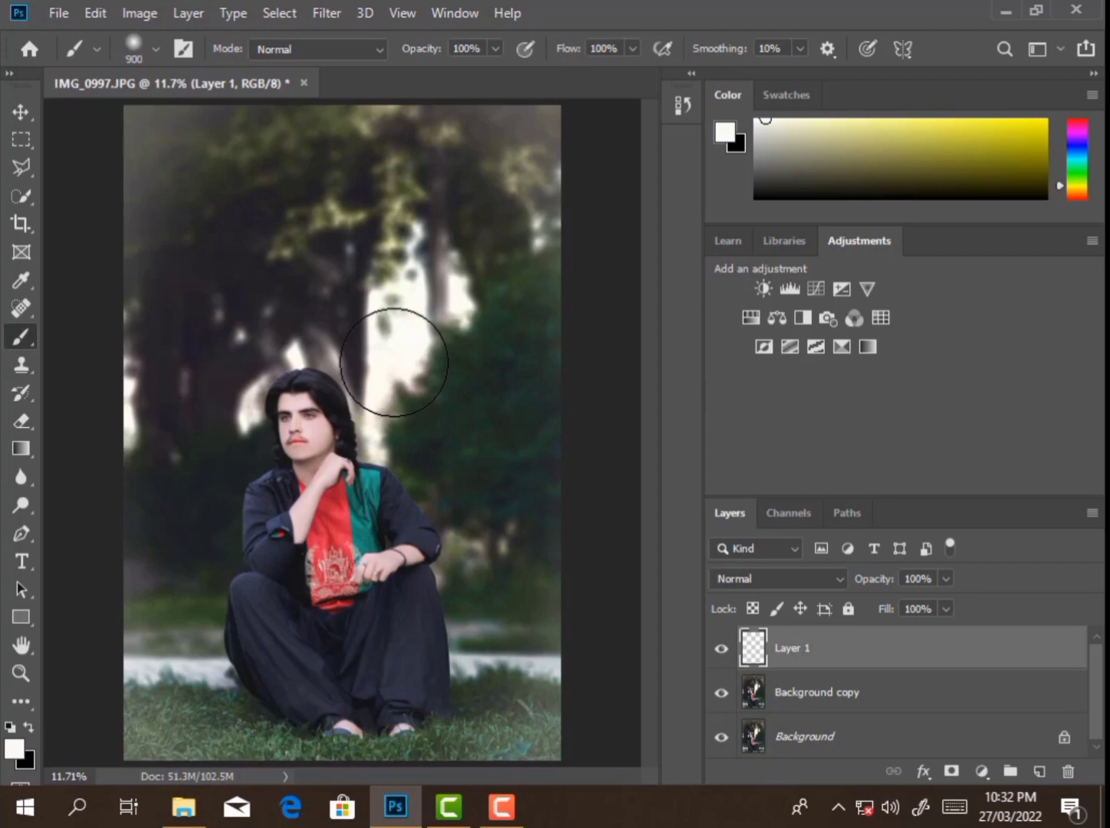
left_click(395, 354)
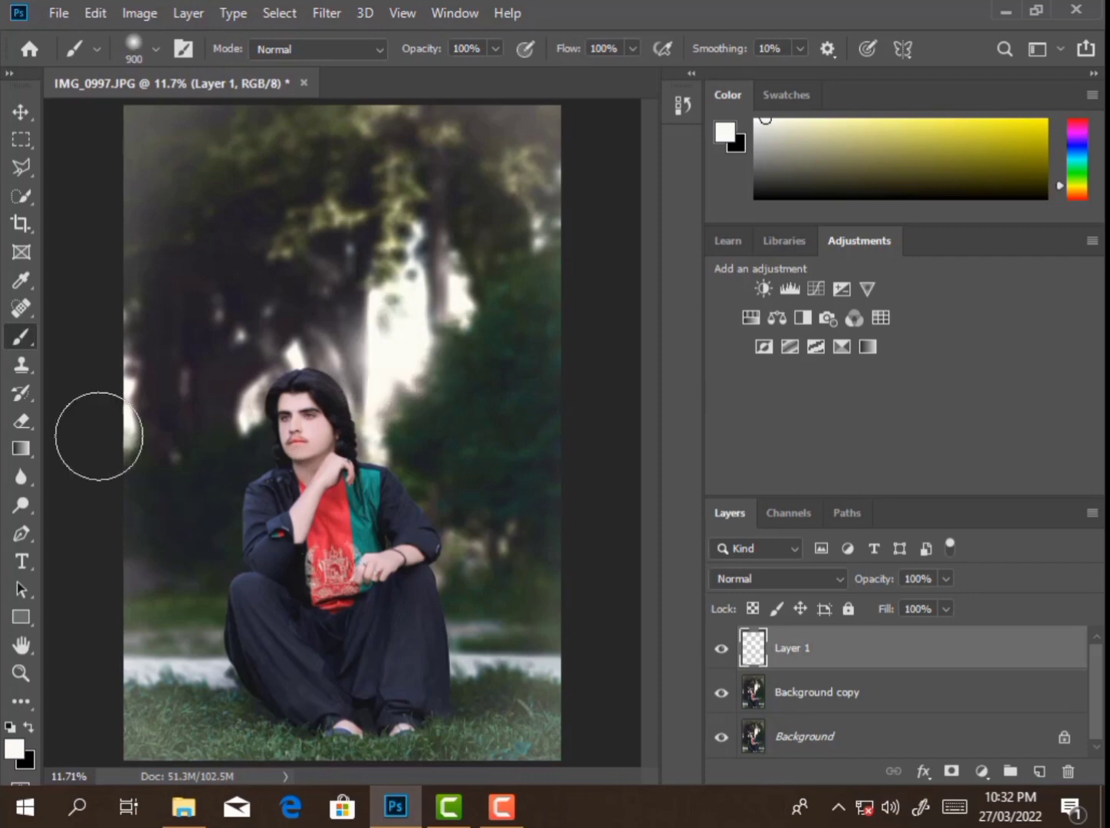
Step: Enlarge the glow and move it up and left behind the man
left_click(18, 112)
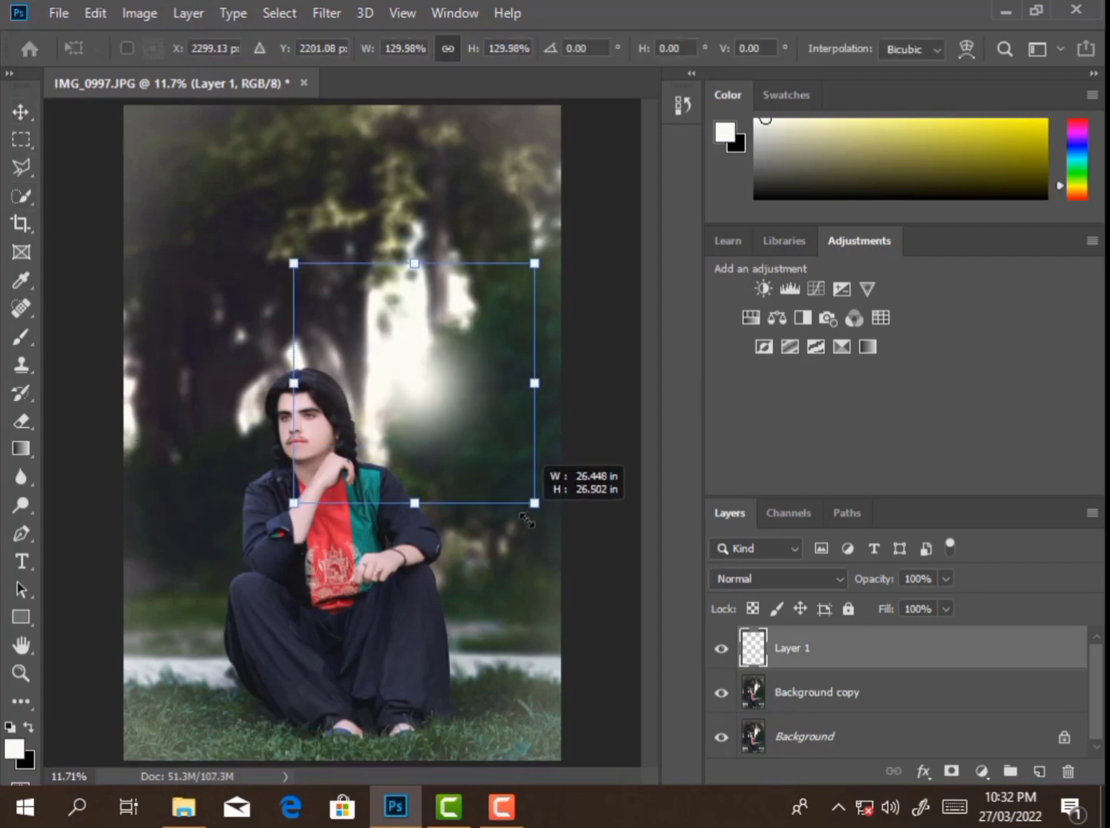
left_click_drag(479, 446, 567, 535)
mouse_move(516, 502)
left_mouse_down()
mouse_move(484, 457)
mouse_move(509, 454)
mouse_move(477, 421)
mouse_move(491, 427)
left_mouse_up()
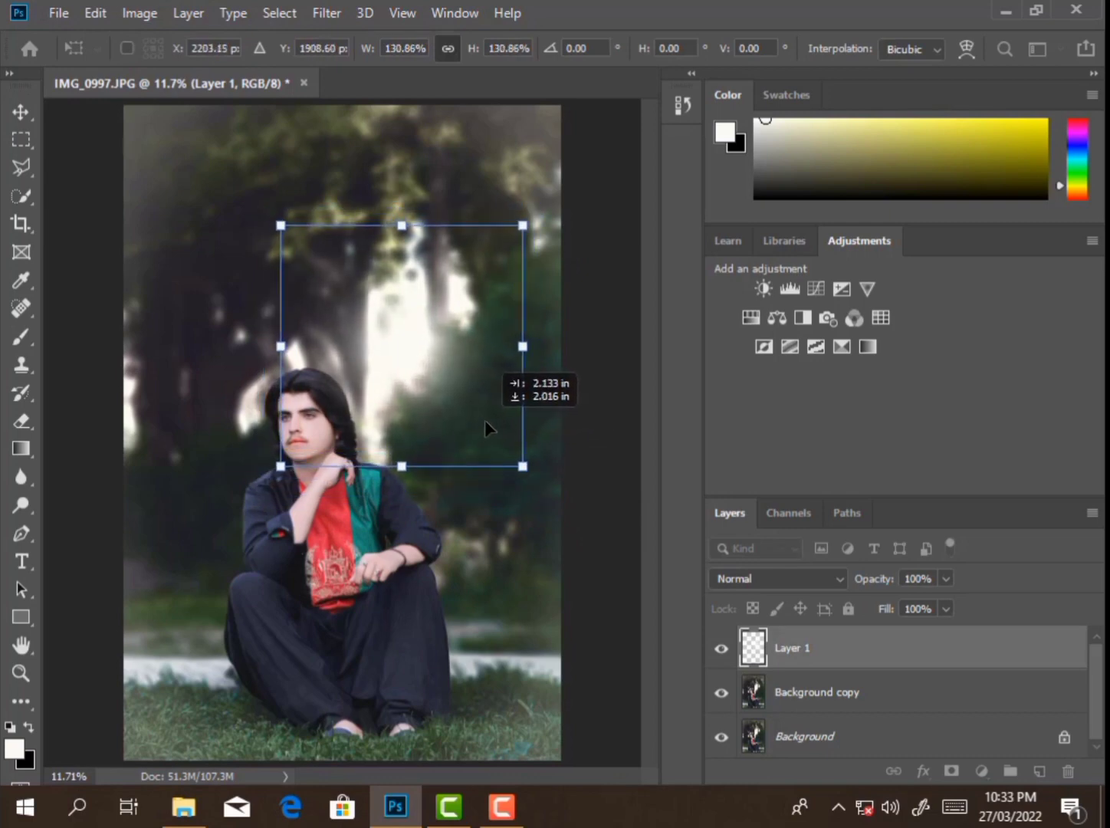
left_click(21, 674)
Step: Zoom in to inspect the face, then fit the image back on screen
left_click_drag(292, 426, 361, 426)
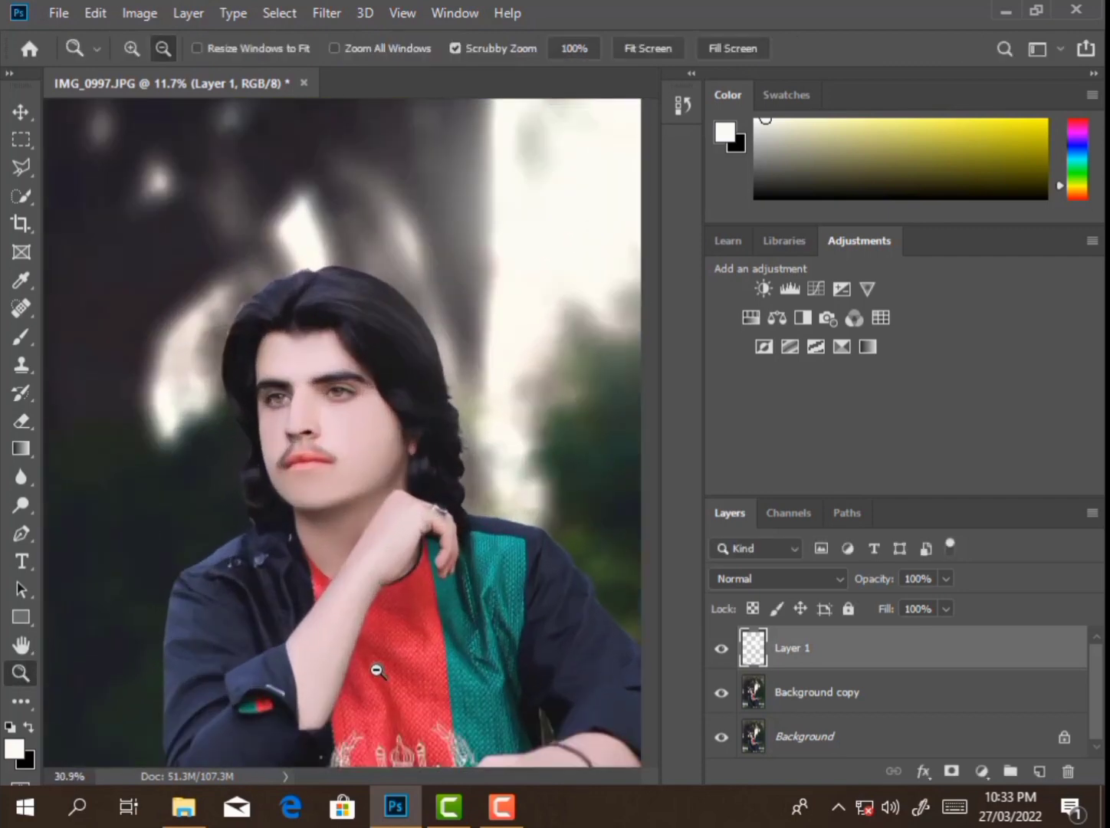
left_click(721, 648)
right_click(384, 382)
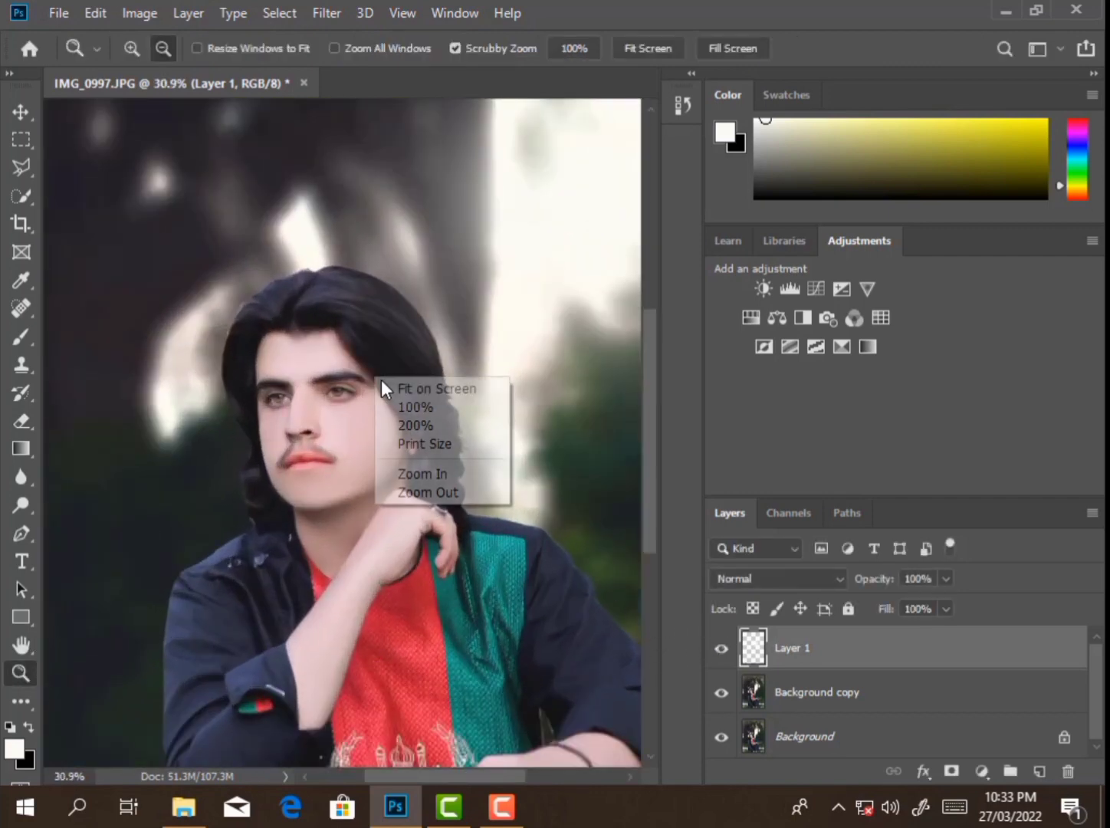
left_click(399, 389)
right_click(832, 661)
Step: Merge all layers into one Background and add a new empty layer
left_click(684, 658)
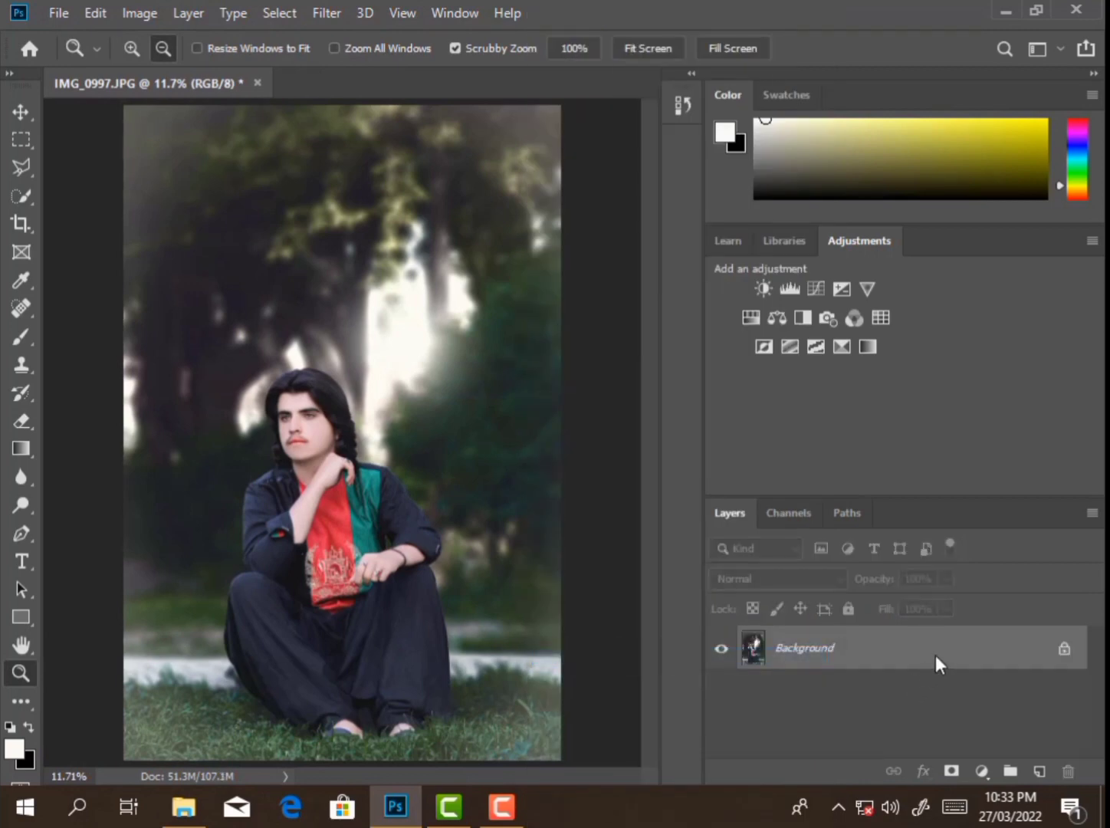
left_click(1039, 772)
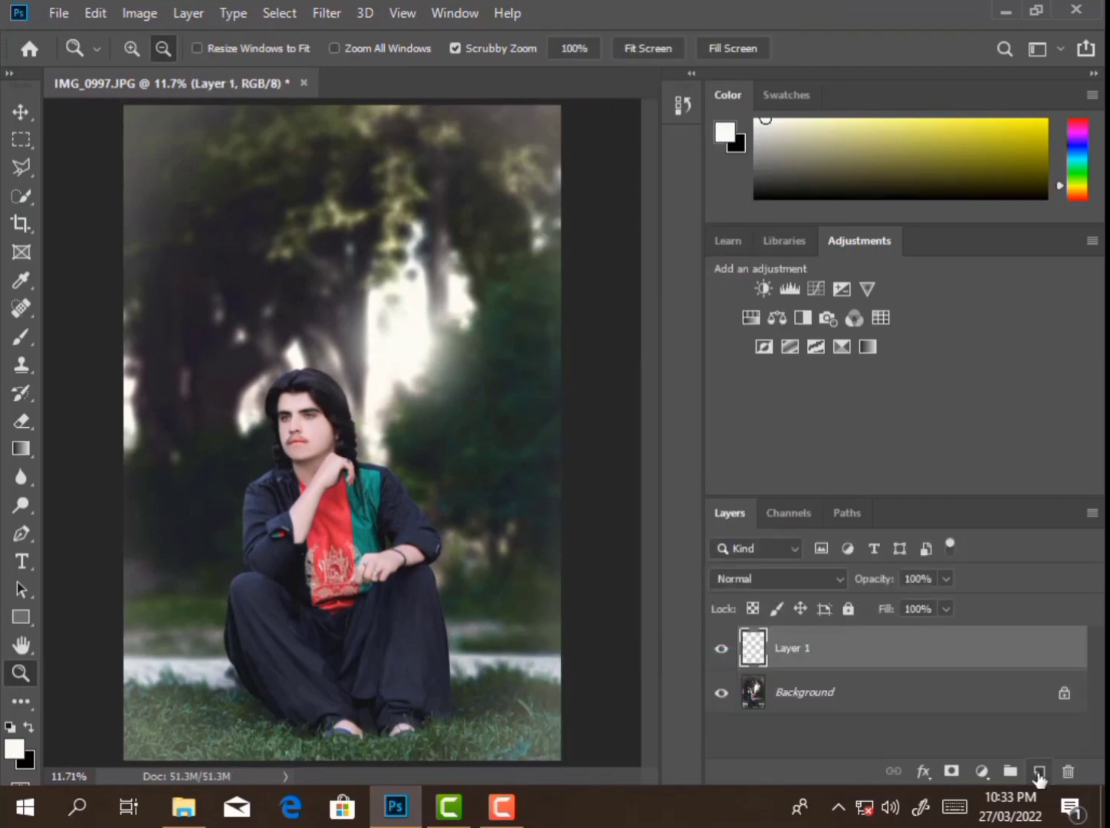
left_click(22, 280)
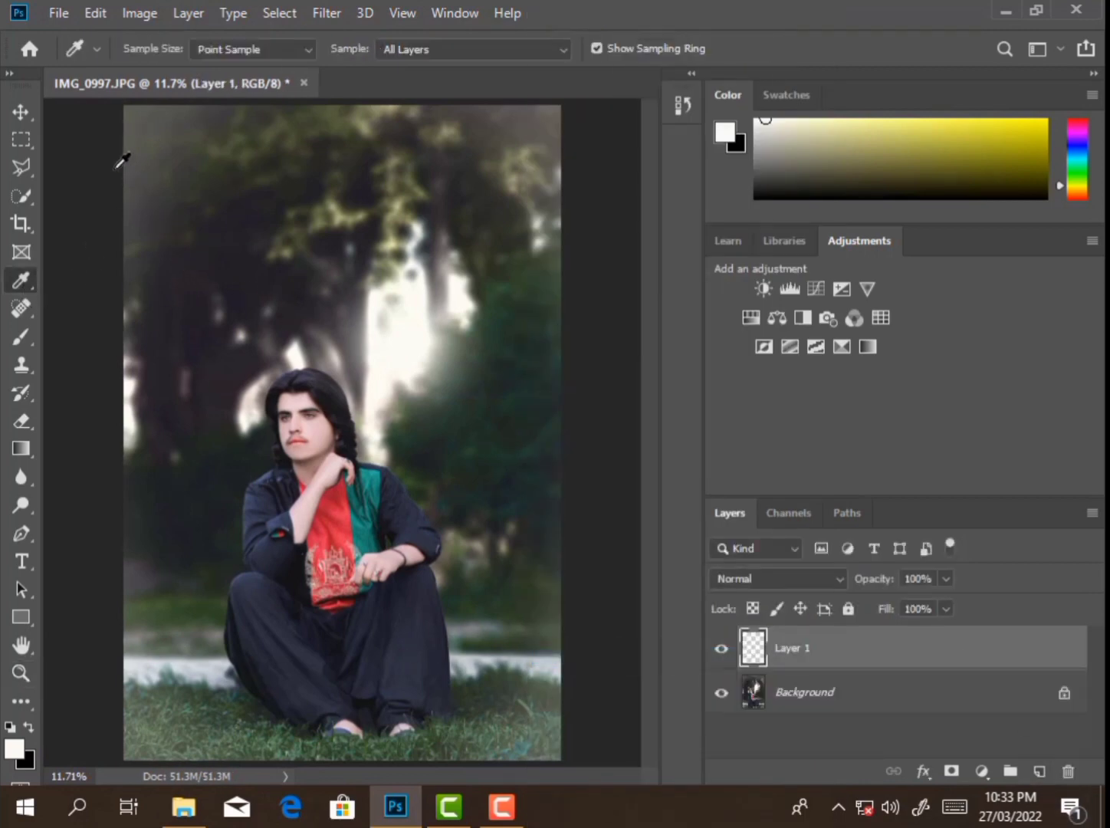
Step: Place the embedded S.R (27) glow image from the TOP 3 Presets folder
left_click(60, 12)
left_click(125, 372)
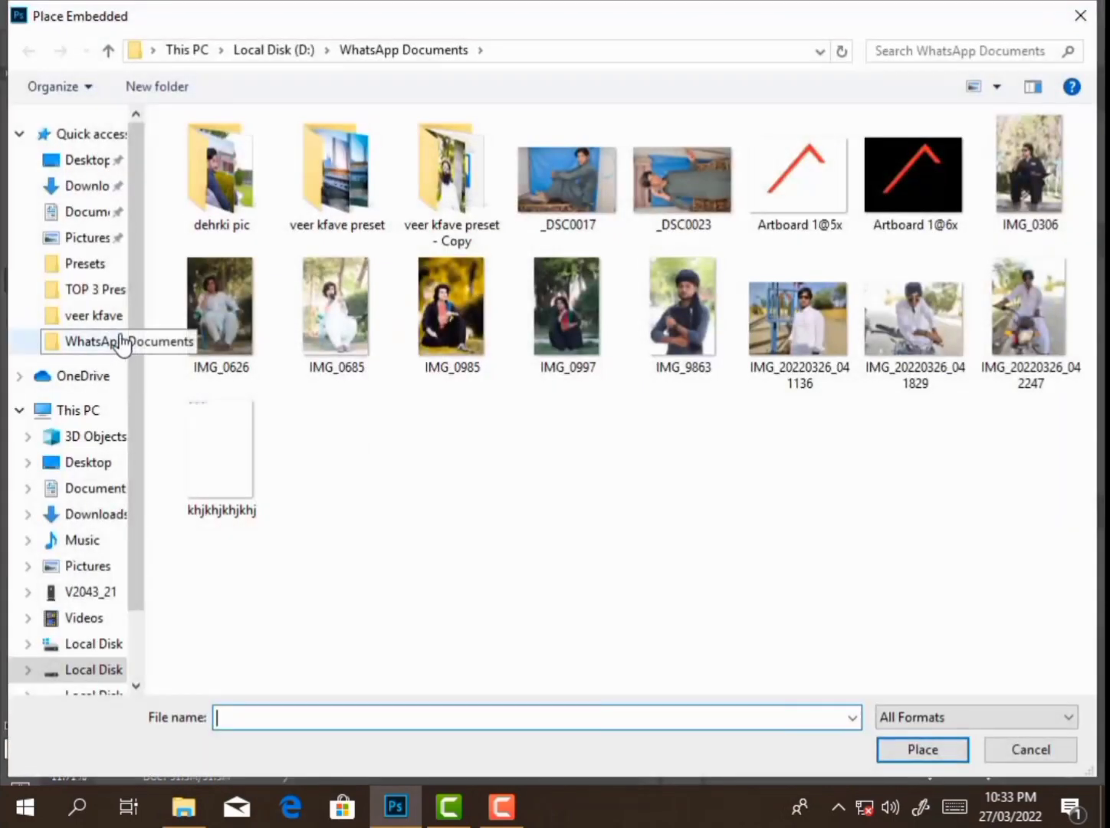
left_click(103, 298)
scroll(664, 476, "down", 10)
left_click(1024, 449)
left_click(923, 749)
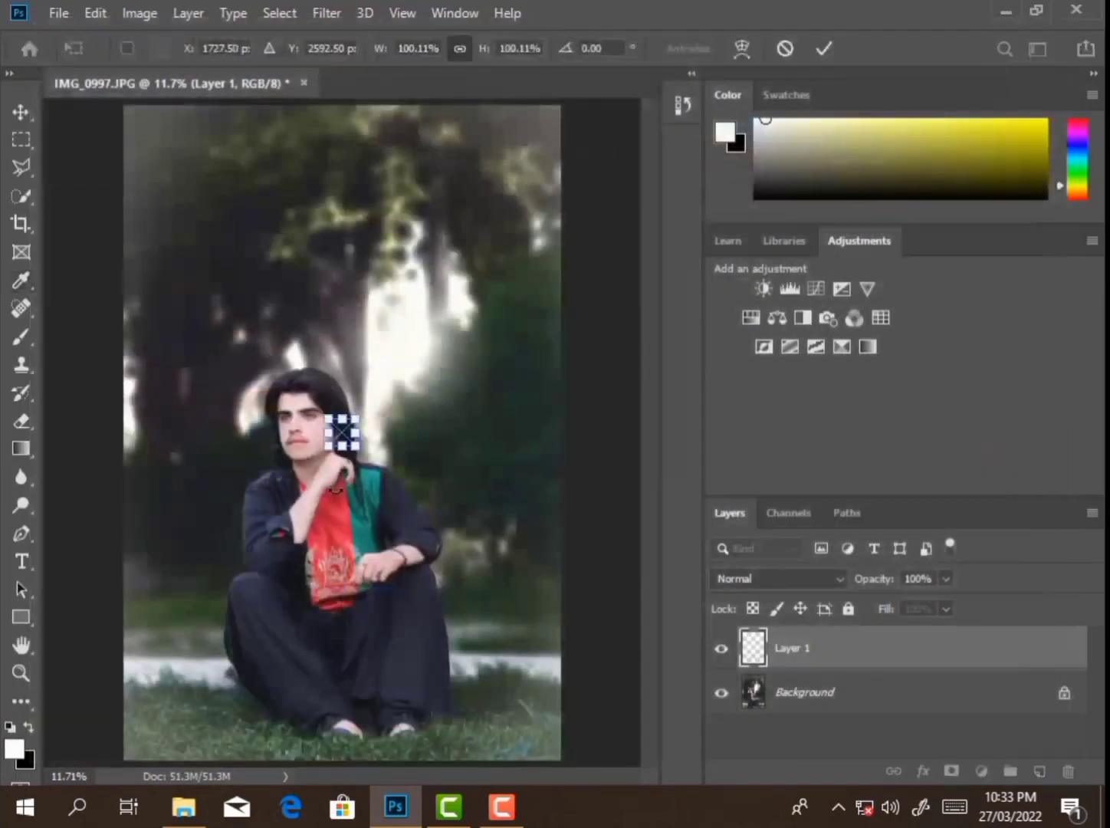
Step: Scale the glow image up and position it above the man's head
left_click_drag(362, 456, 461, 545)
left_click_drag(414, 491, 412, 376)
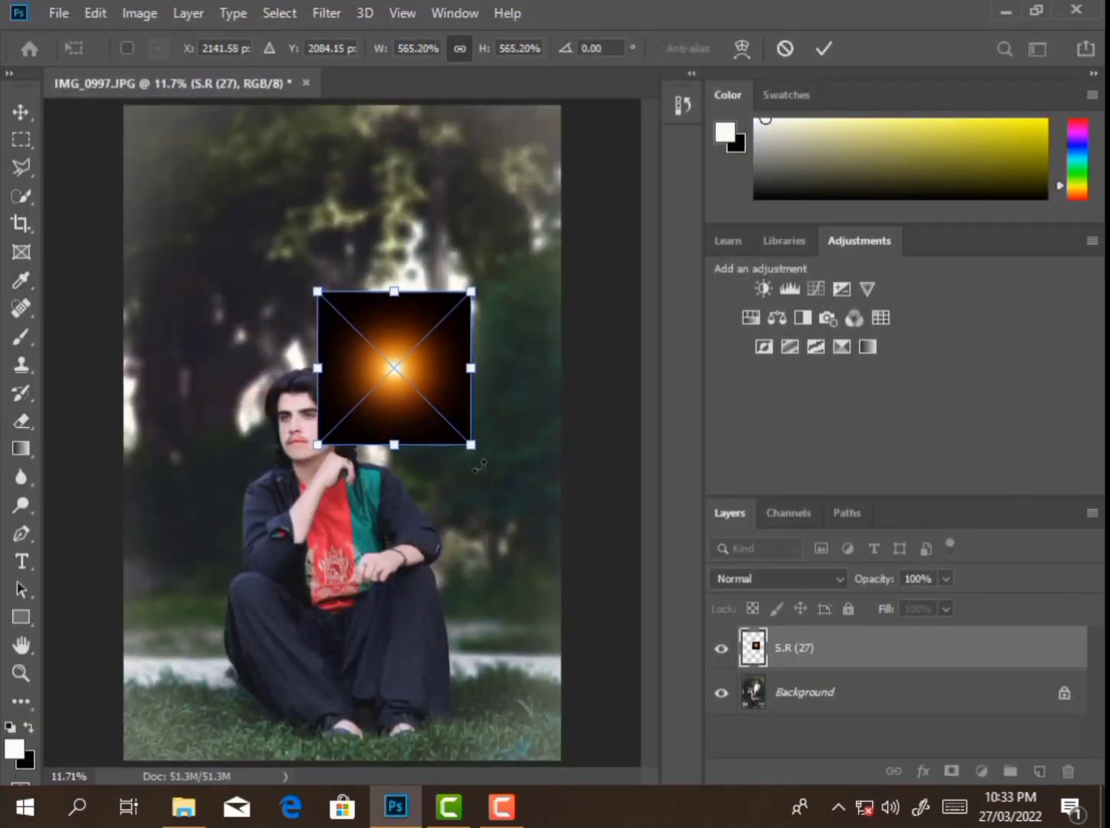
left_click_drag(471, 446, 590, 606)
left_click_drag(511, 500, 489, 441)
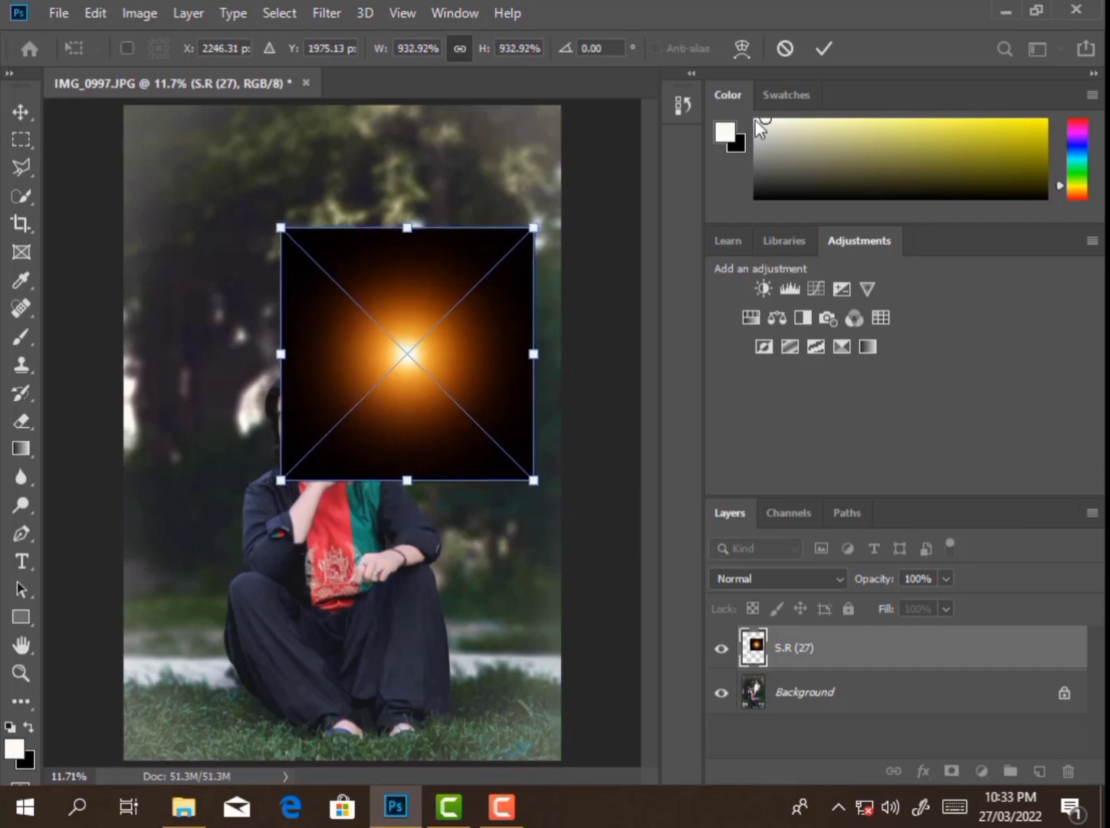
left_click(815, 50)
Step: Set the glow to Screen blend mode and shift it behind the head
left_click(775, 578)
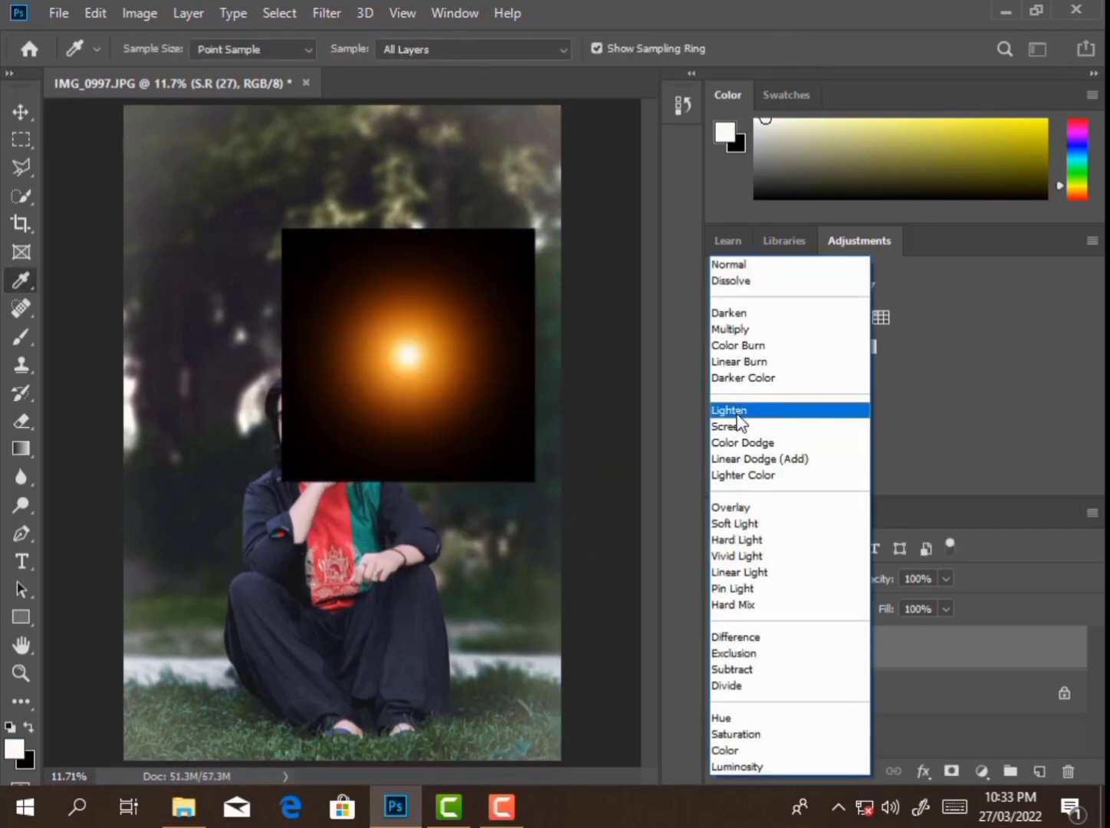
left_click(740, 427)
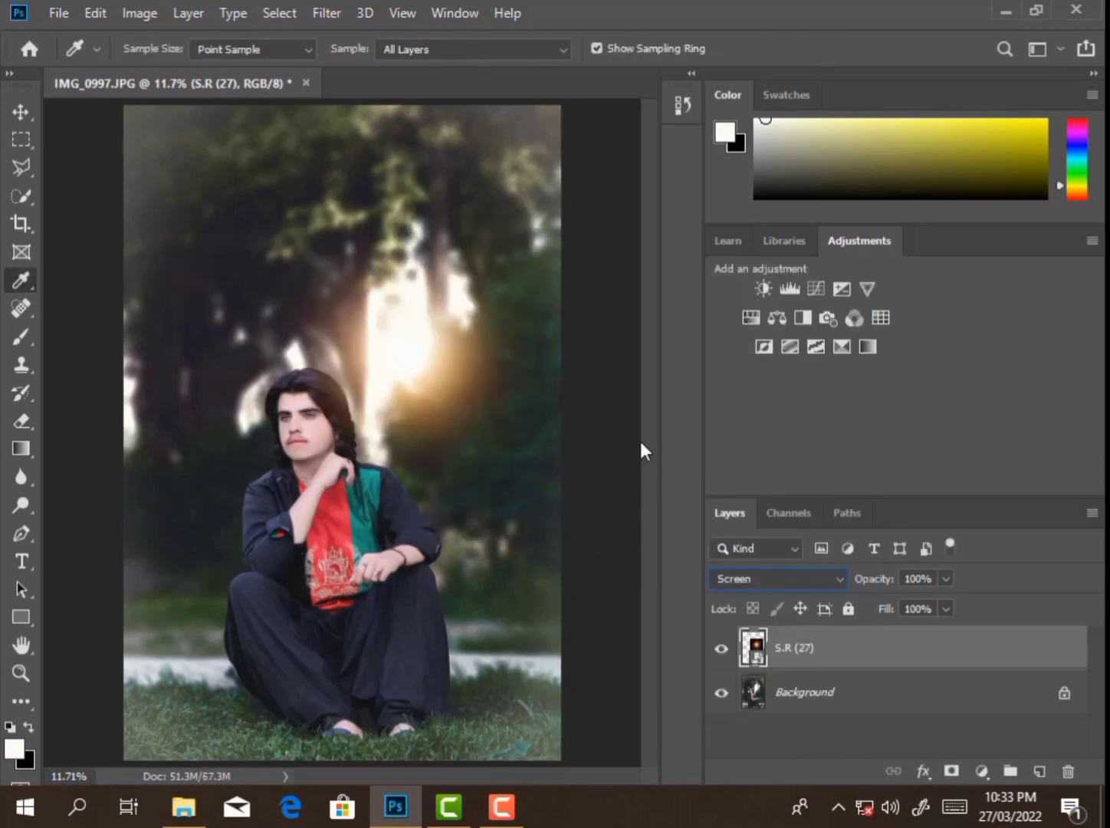
left_click(20, 115)
mouse_move(531, 481)
left_mouse_down()
mouse_move(570, 513)
mouse_move(512, 452)
mouse_move(521, 437)
left_mouse_up()
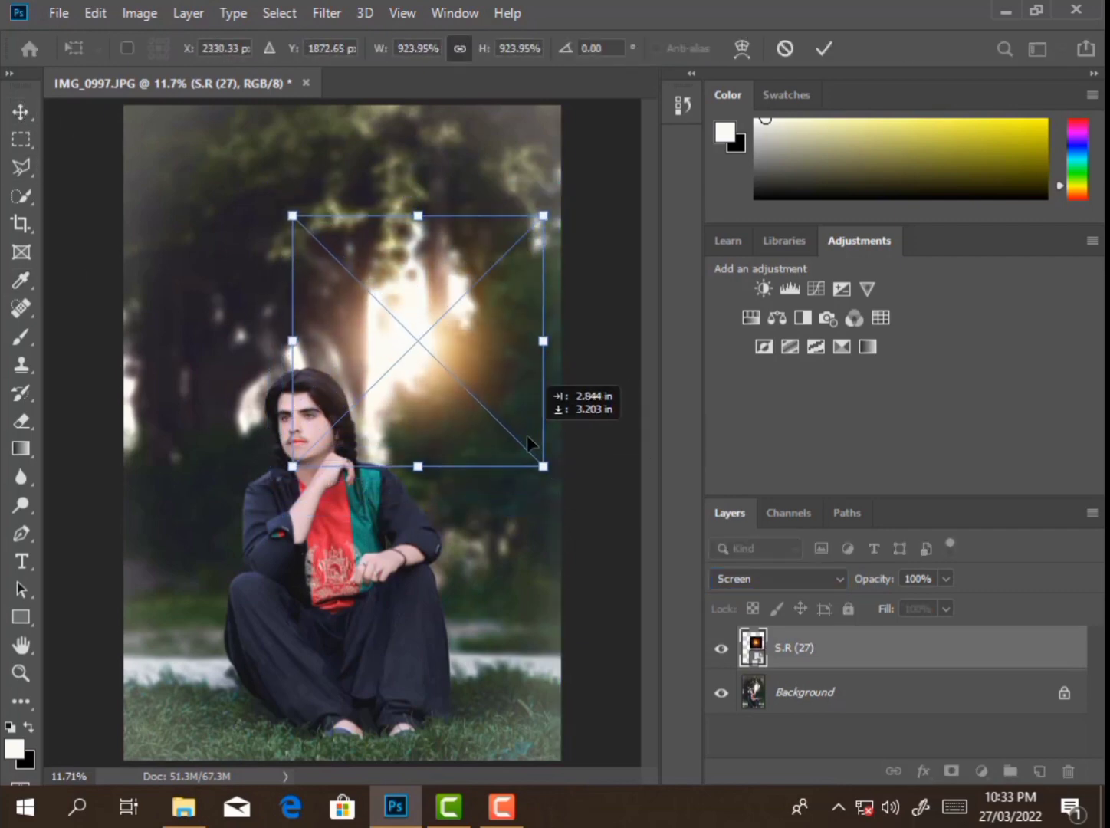
left_click(825, 49)
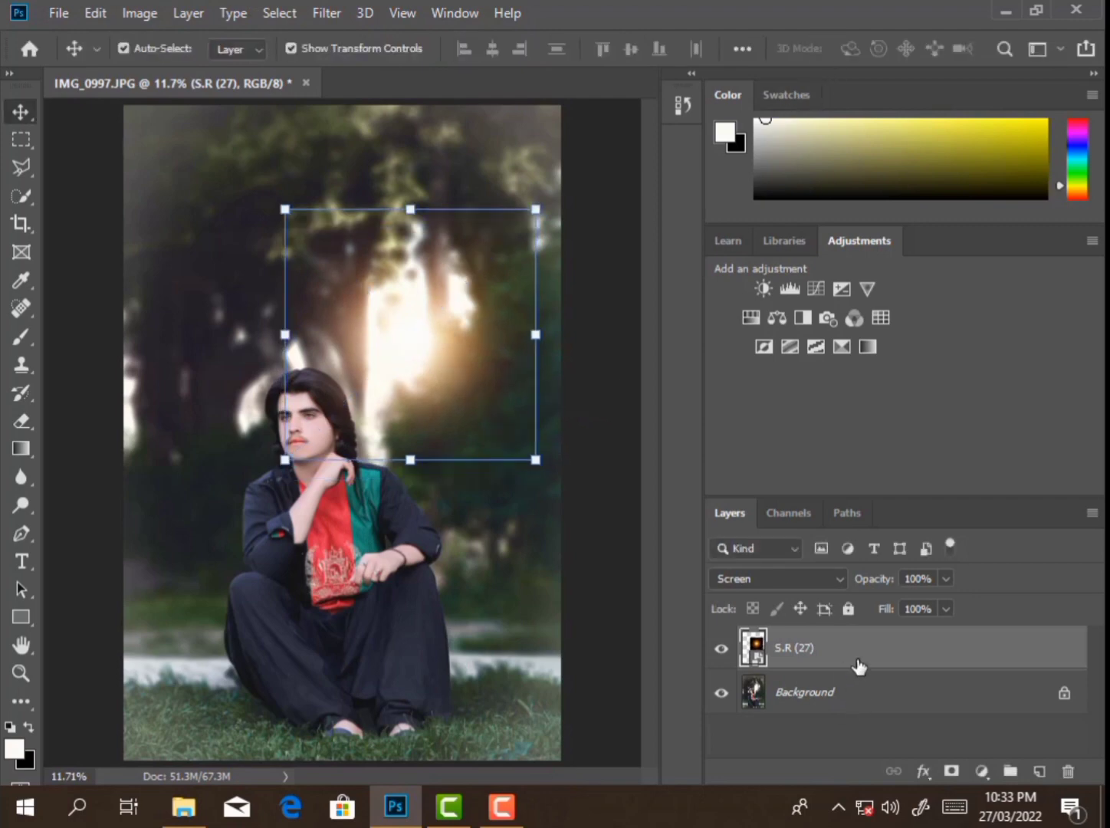
Step: Reduce the glow's fill to 55% and merge it down into Background
left_click(720, 648)
left_click(310, 48)
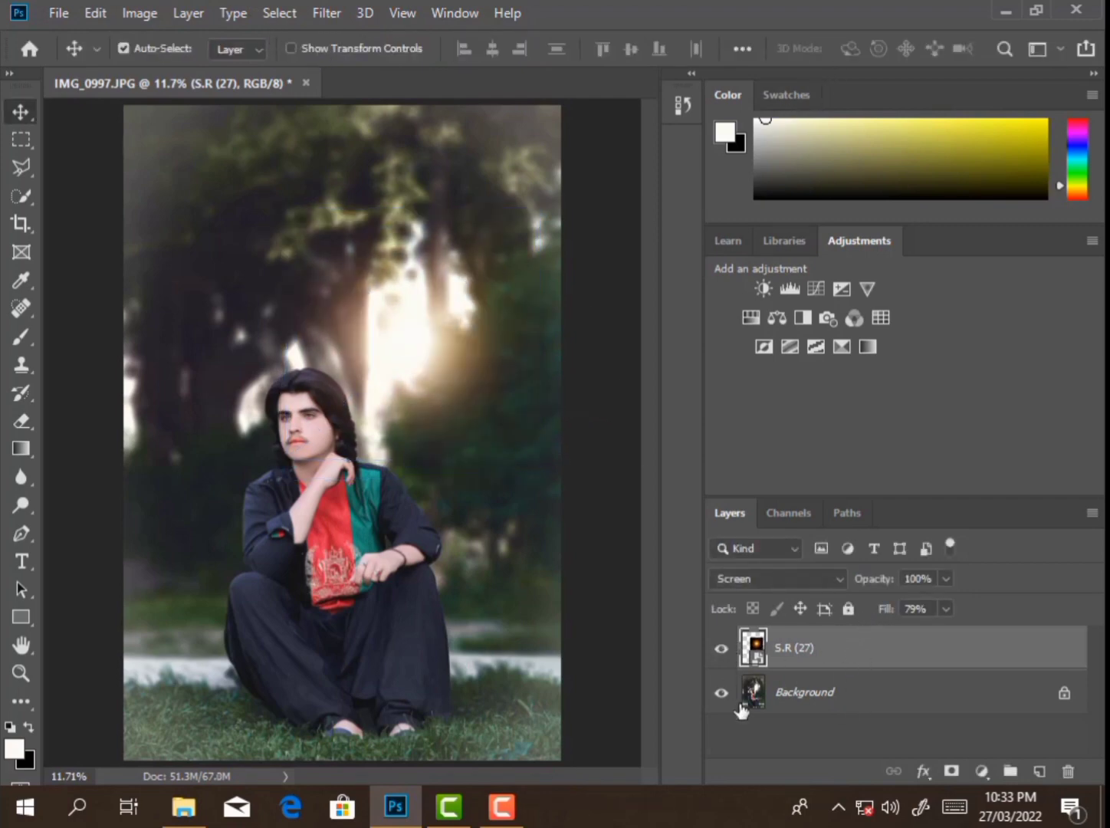
left_click(721, 648)
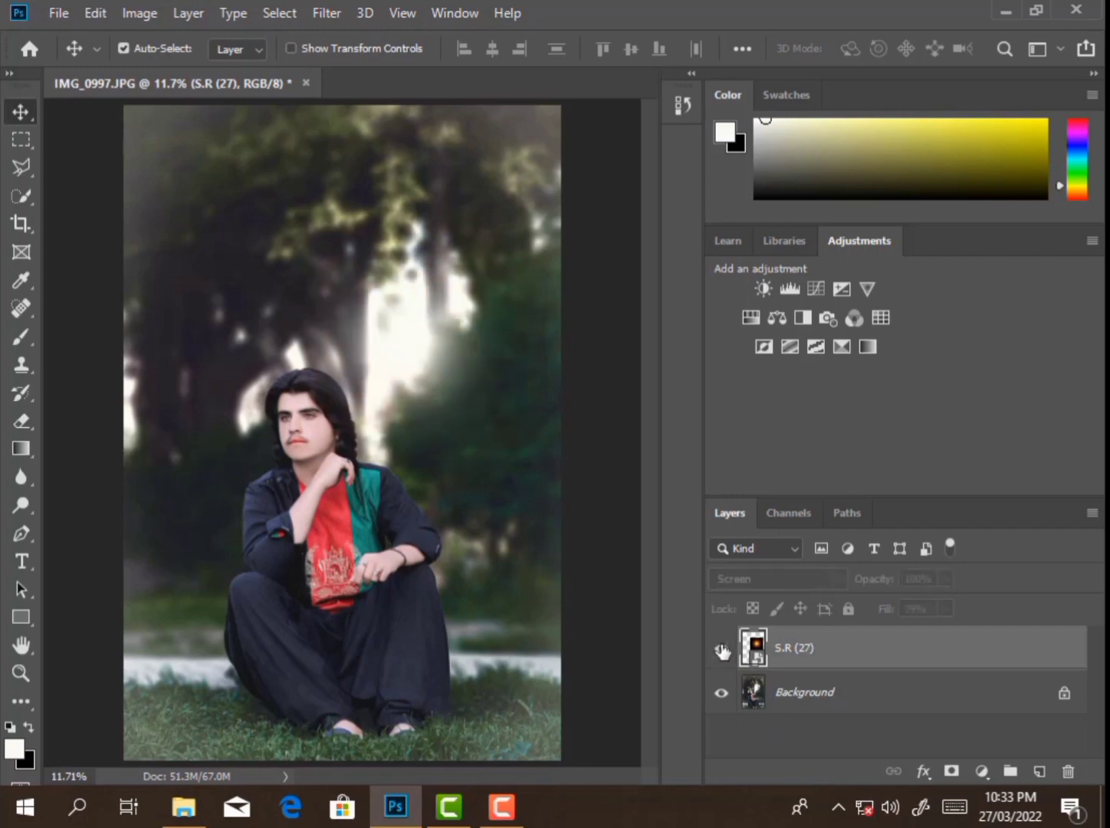
left_click(720, 648)
left_click_drag(890, 613, 867, 622)
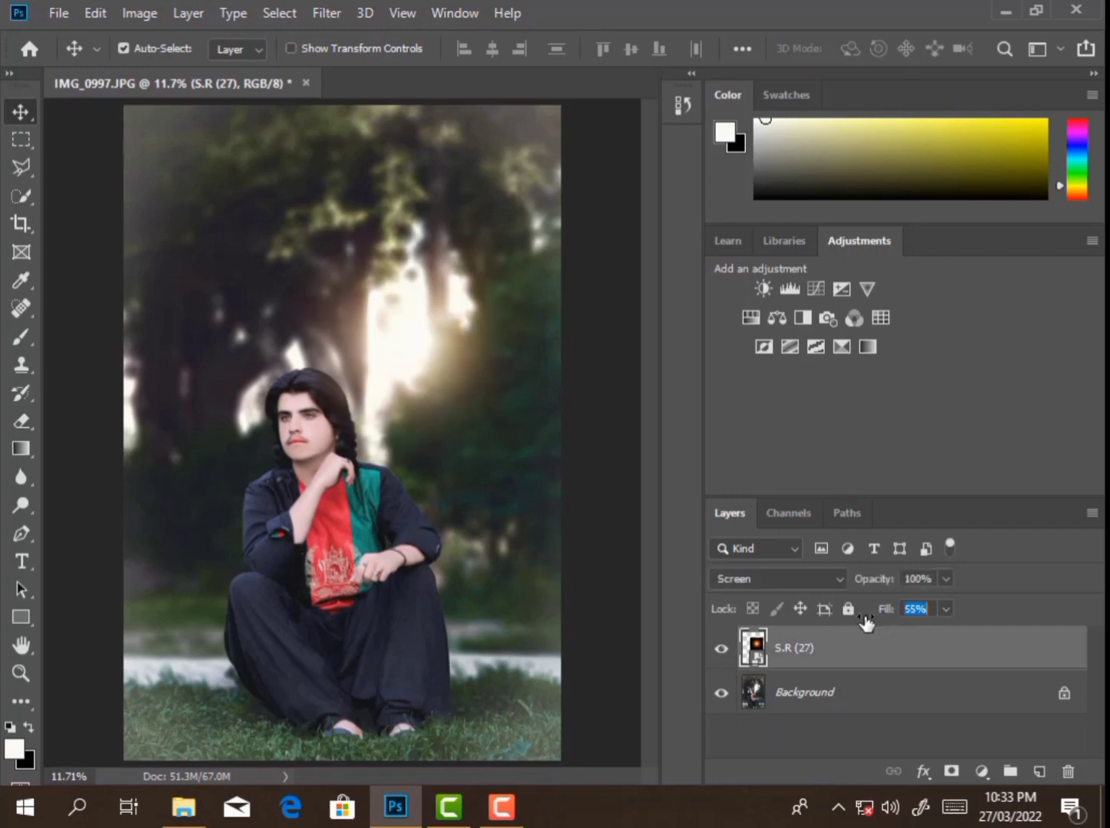
left_click(721, 649)
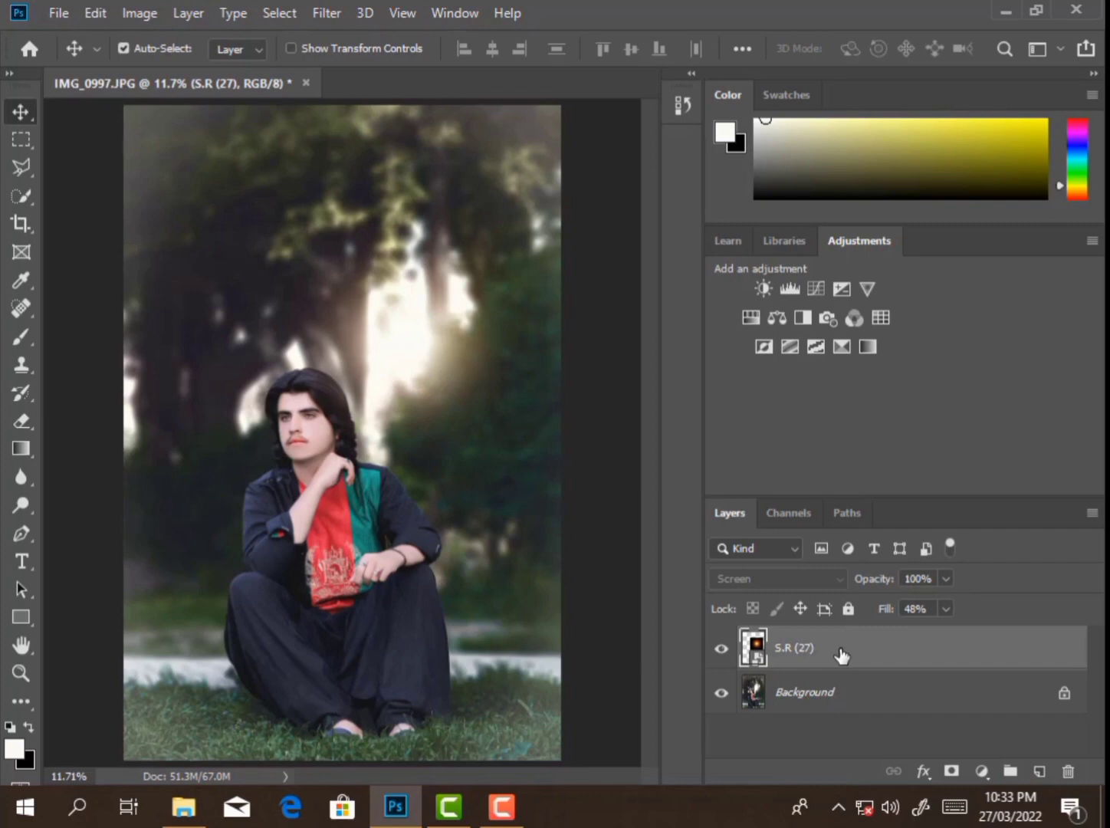
right_click(897, 646)
left_click(750, 646)
Step: Stroke a whole-image selection with a 10 px white border, then deselect
left_click(20, 139)
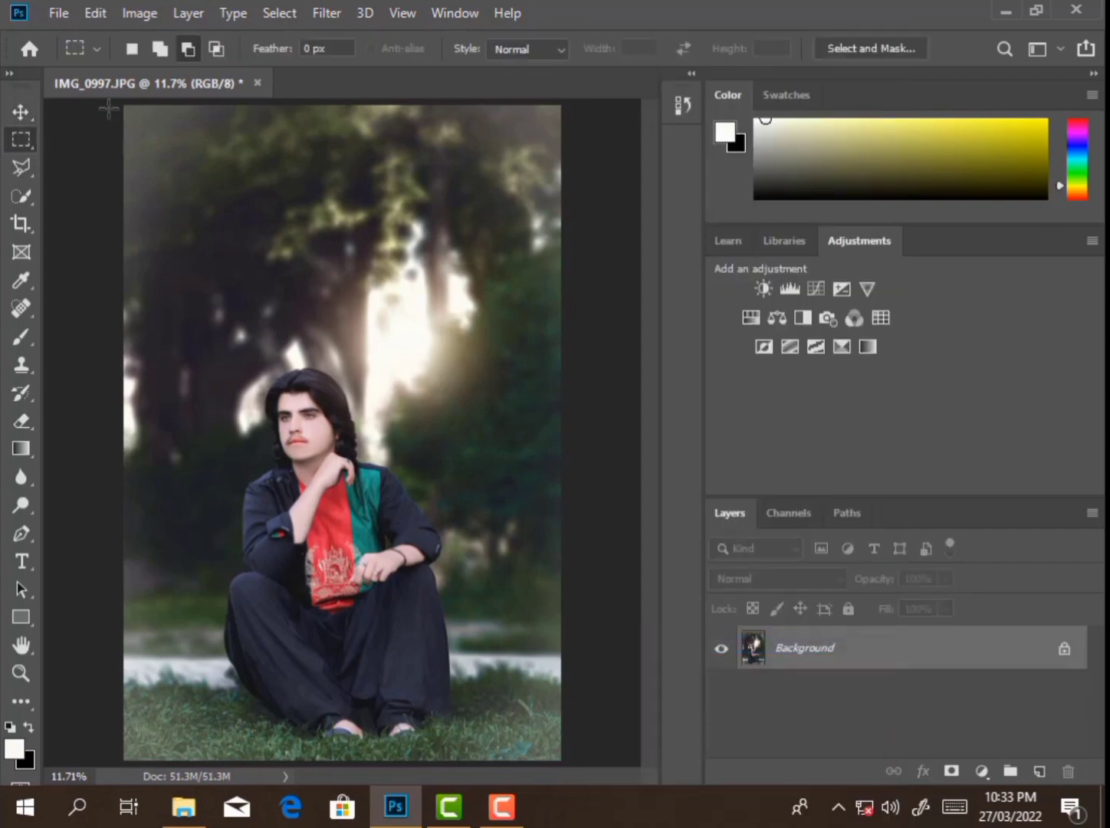
left_click_drag(111, 102, 563, 763)
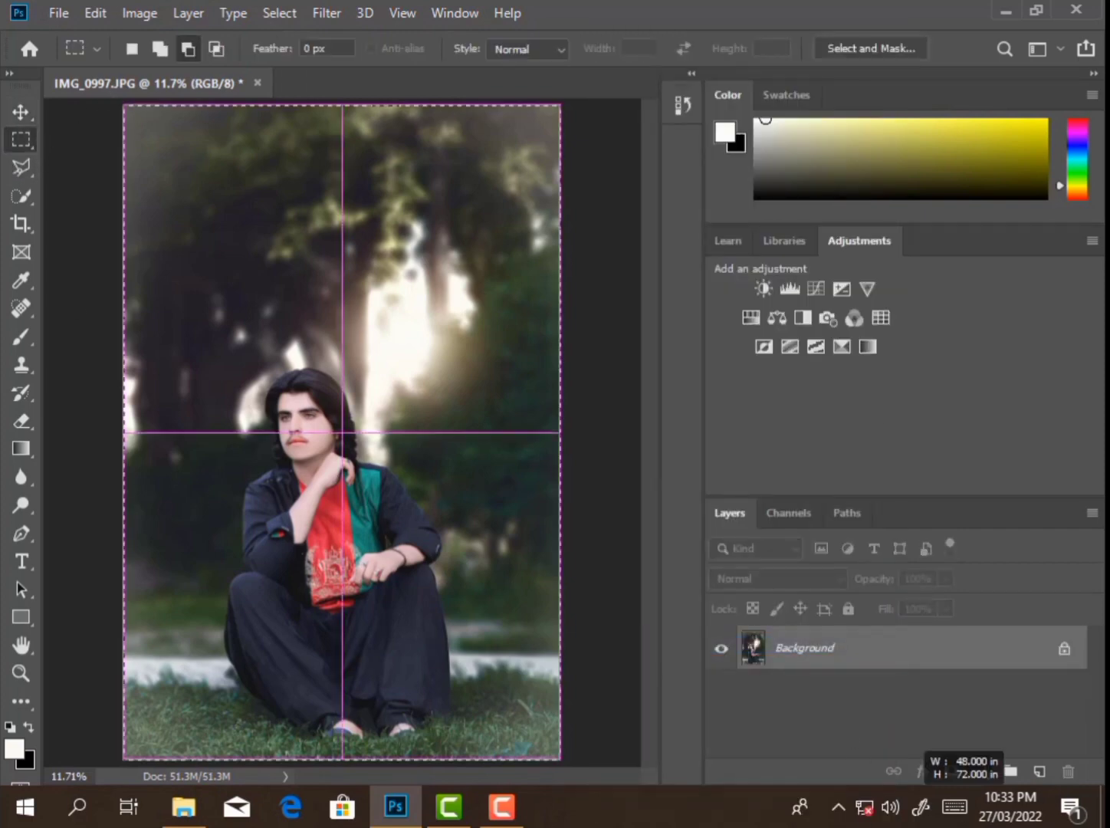
right_click(324, 208)
left_click(366, 488)
type("10")
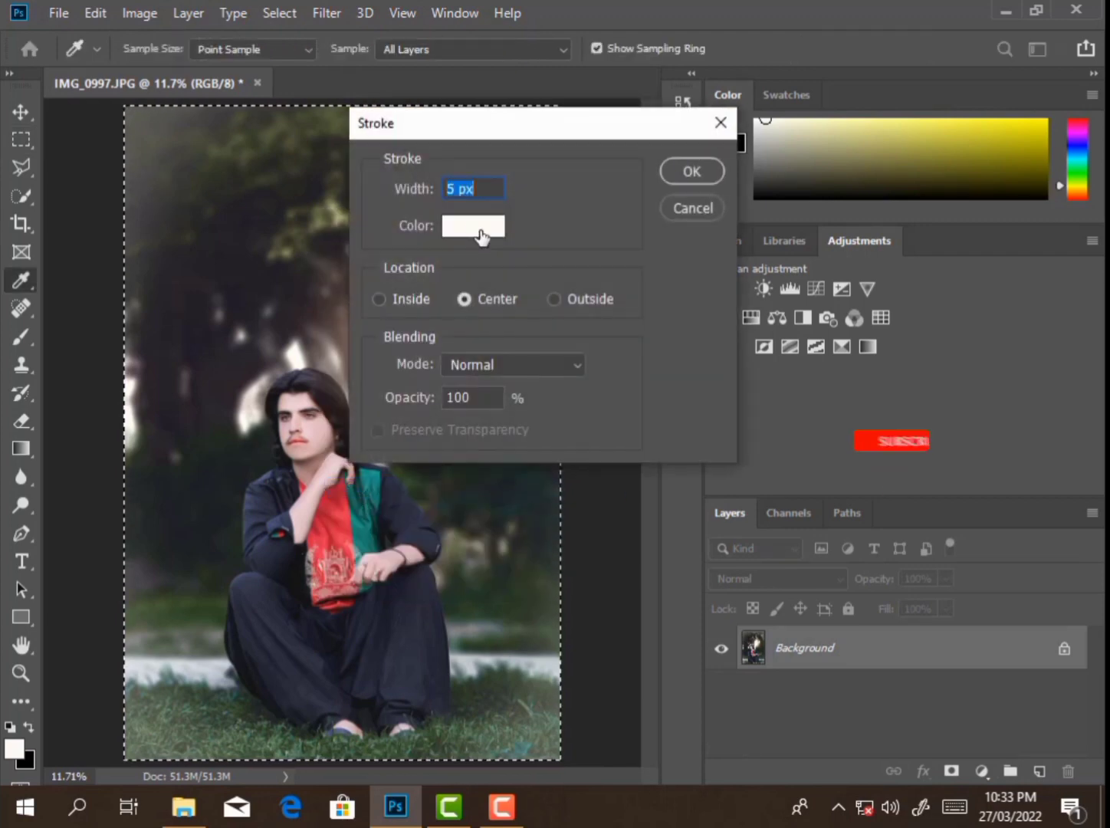
left_click(686, 173)
right_click(416, 231)
left_click(431, 244)
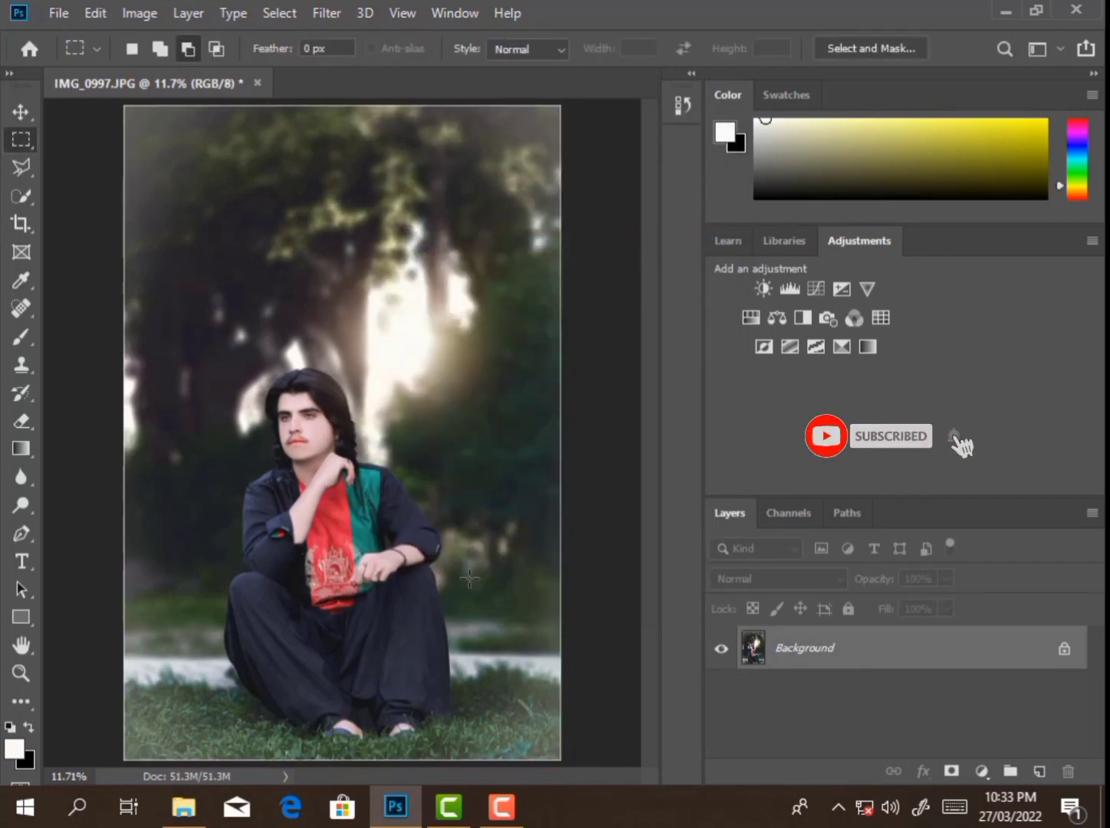